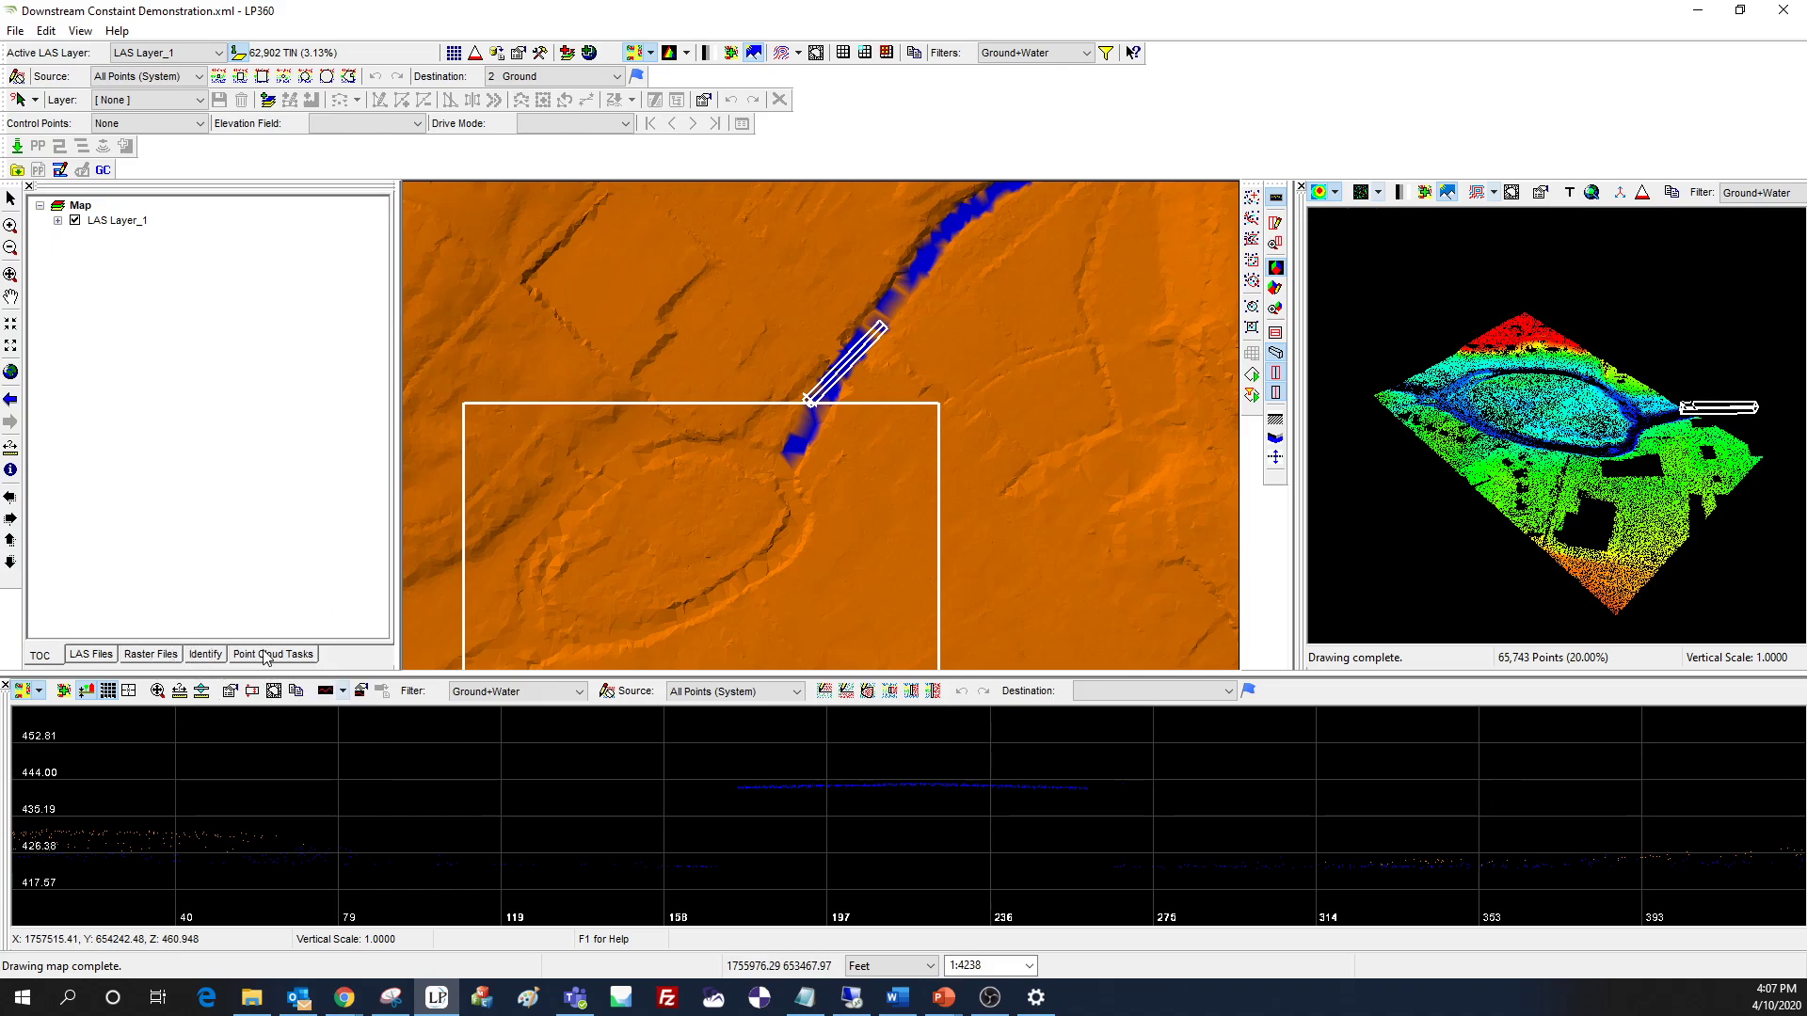
- Show the point cloud task properties for the Downstream Constraint task
{"action": "left_click", "coordinate": [270, 654]}
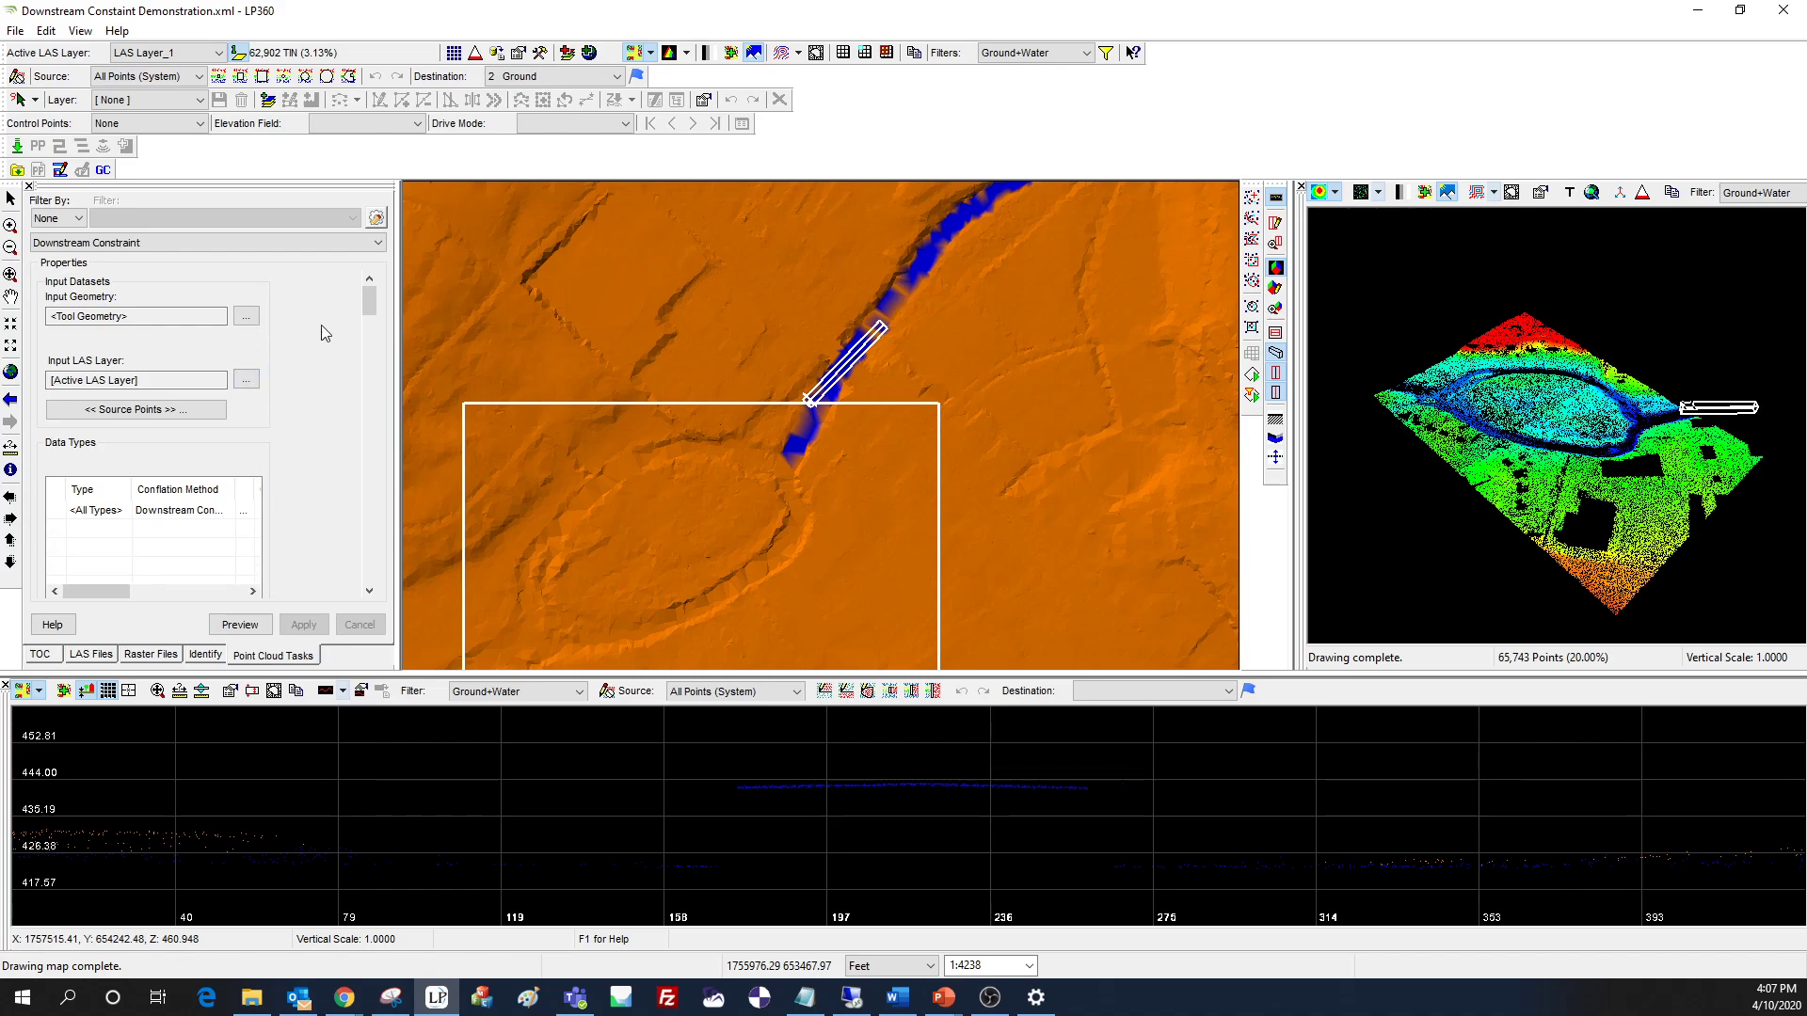
{"action": "left_click", "coordinate": [378, 224]}
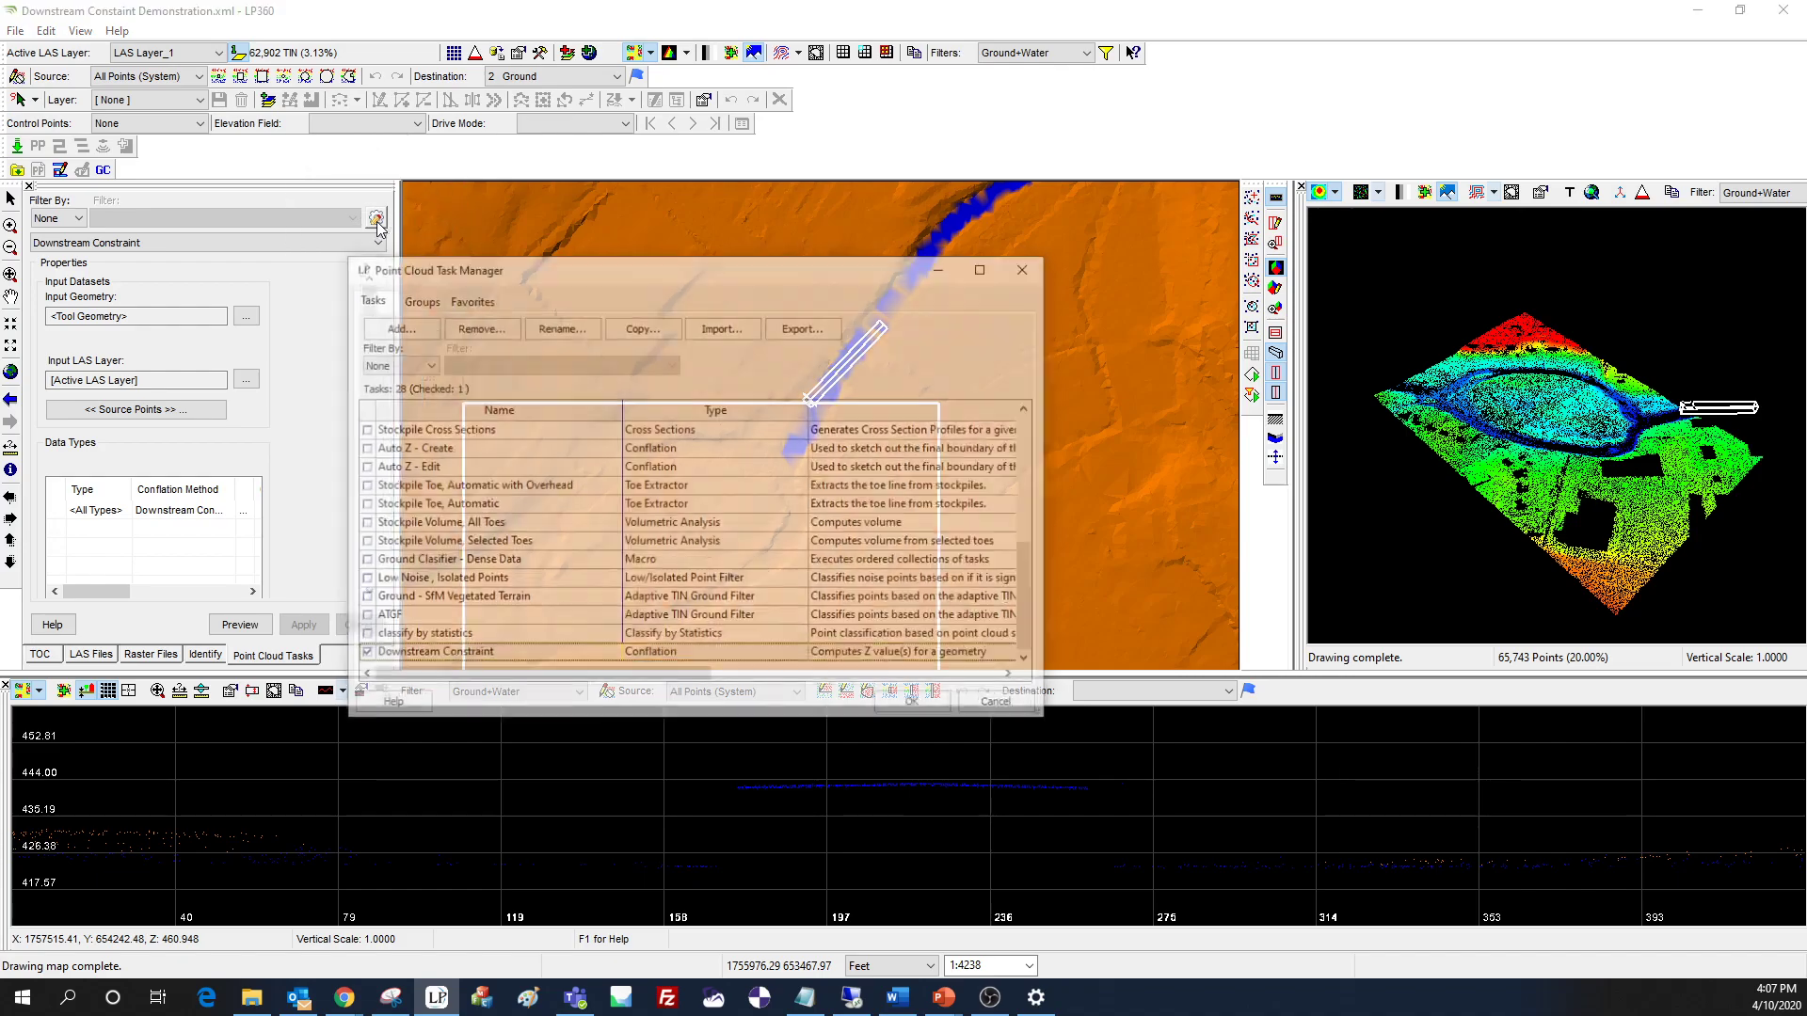
{"action": "left_click", "coordinate": [414, 330]}
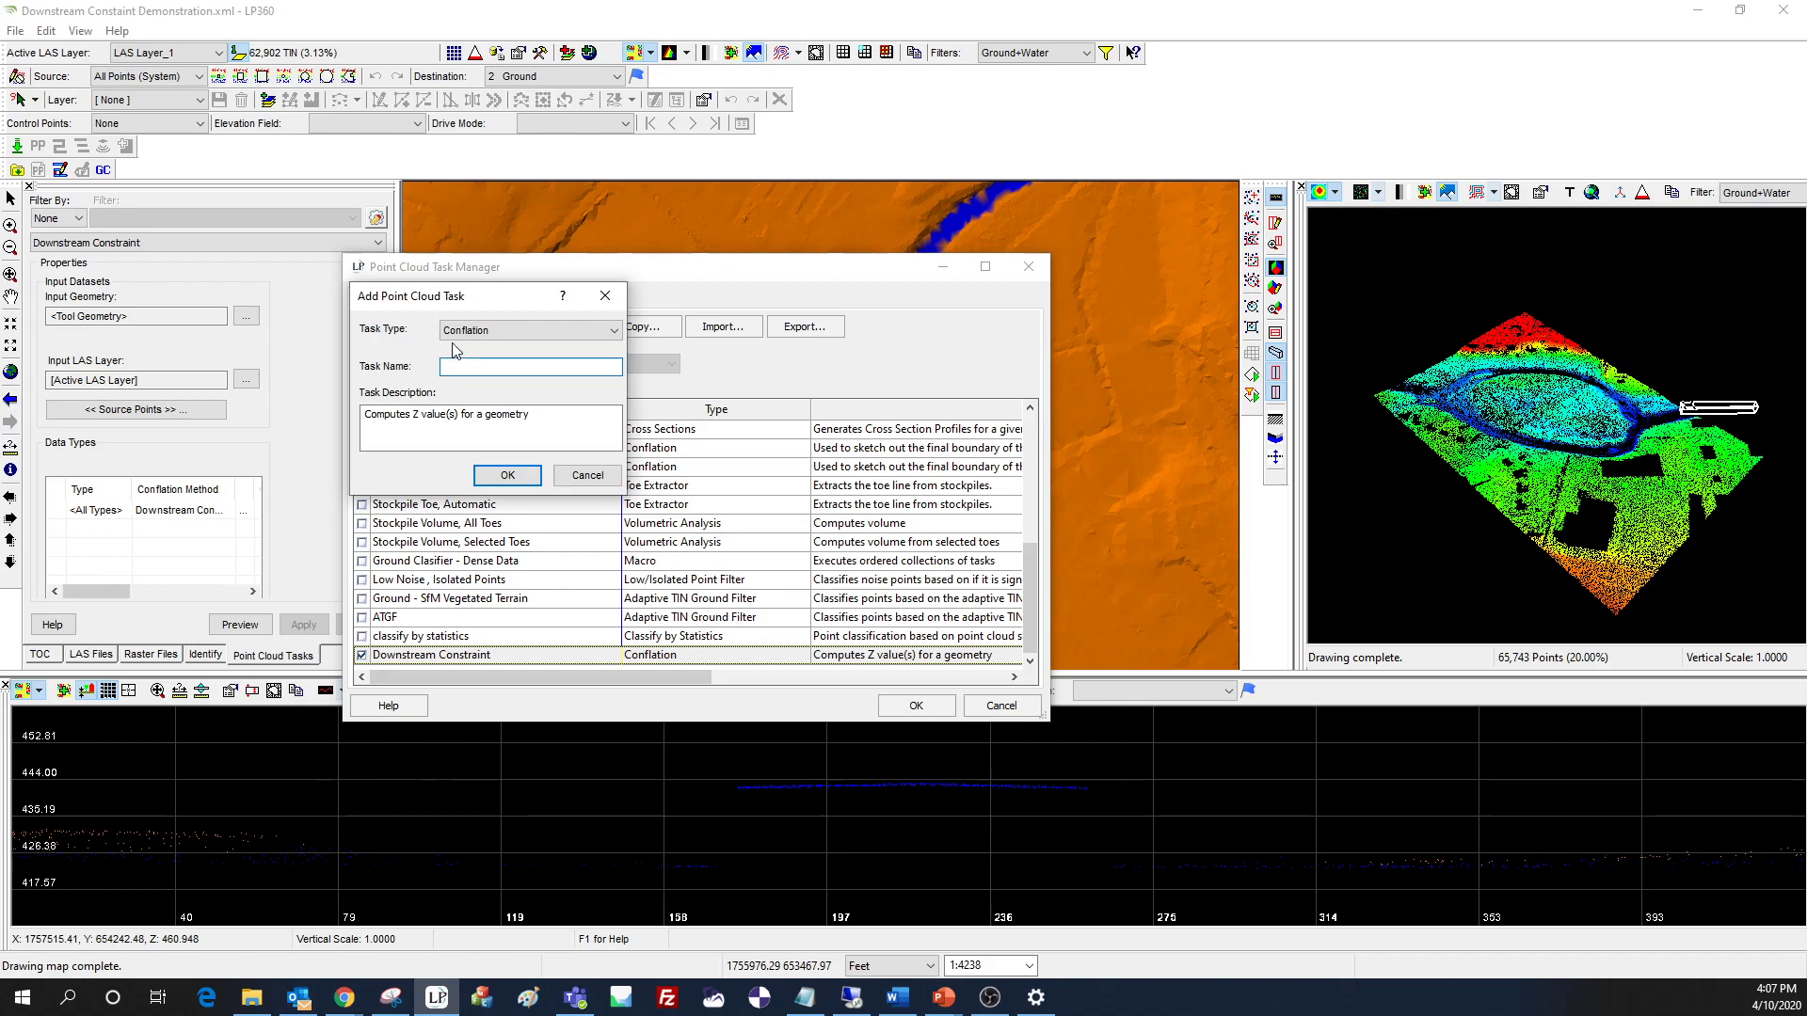
{"action": "left_click", "coordinate": [468, 331]}
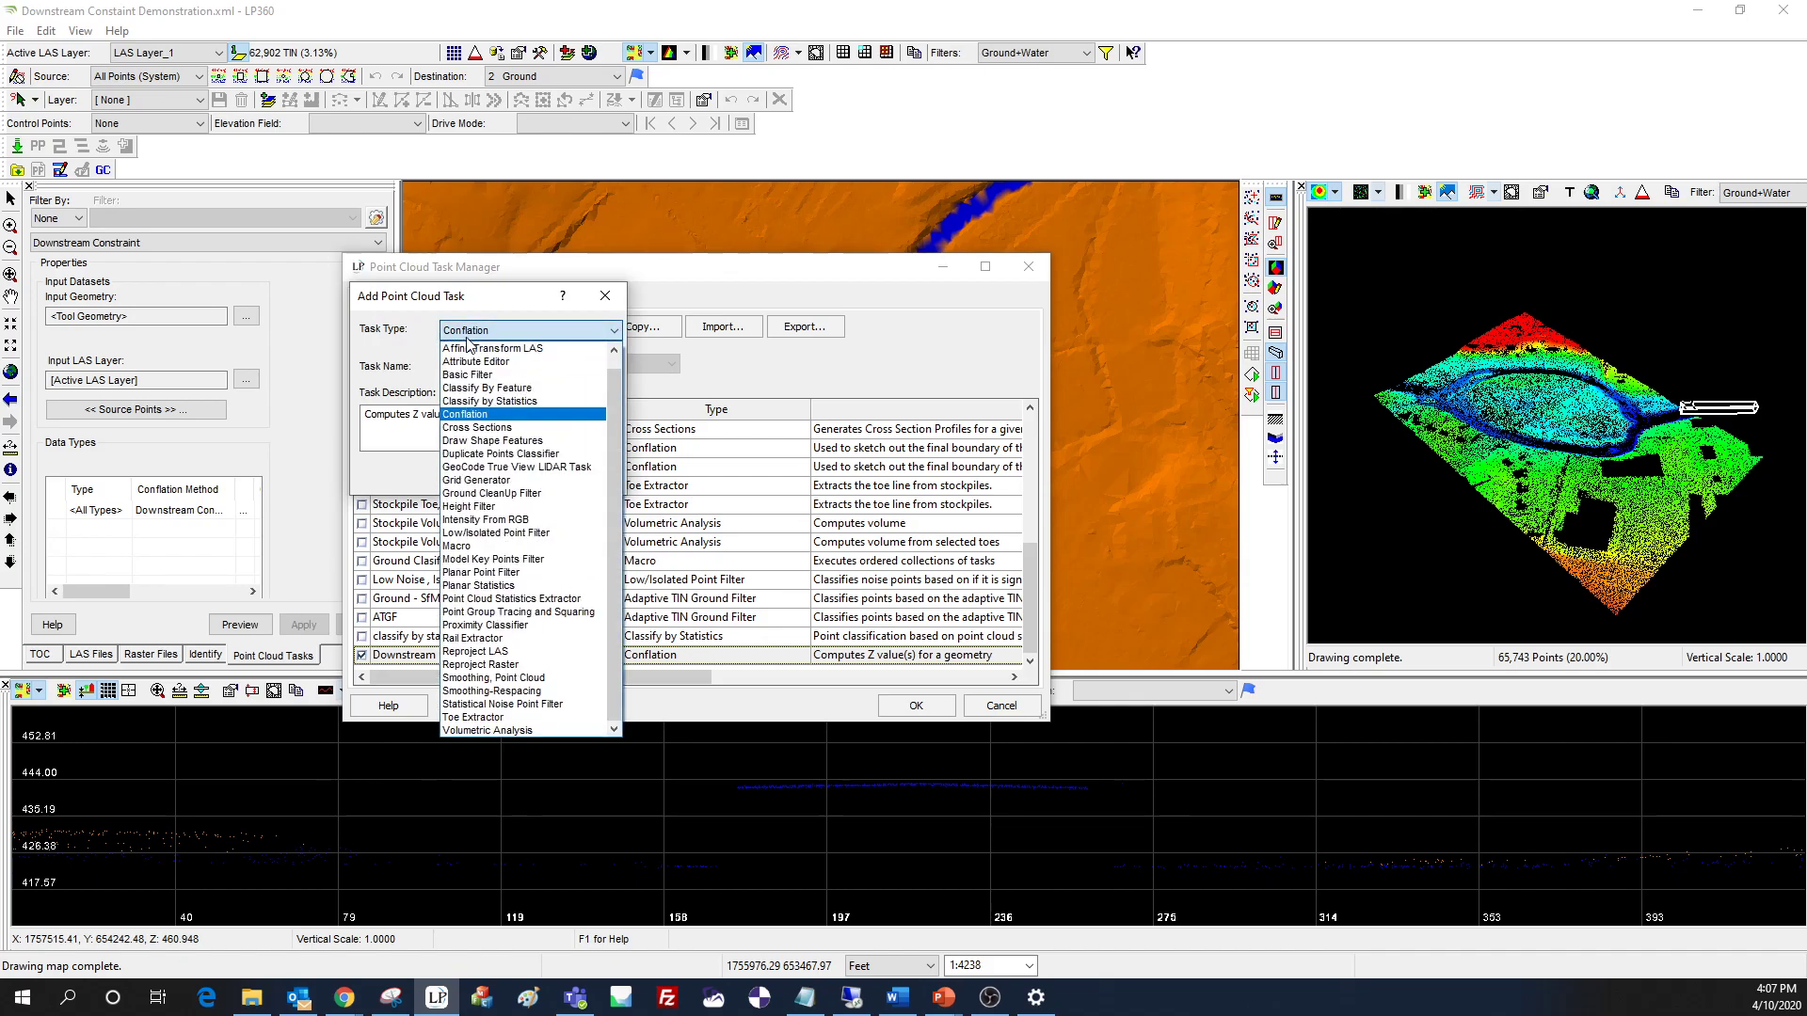
{"action": "left_click", "coordinate": [481, 414]}
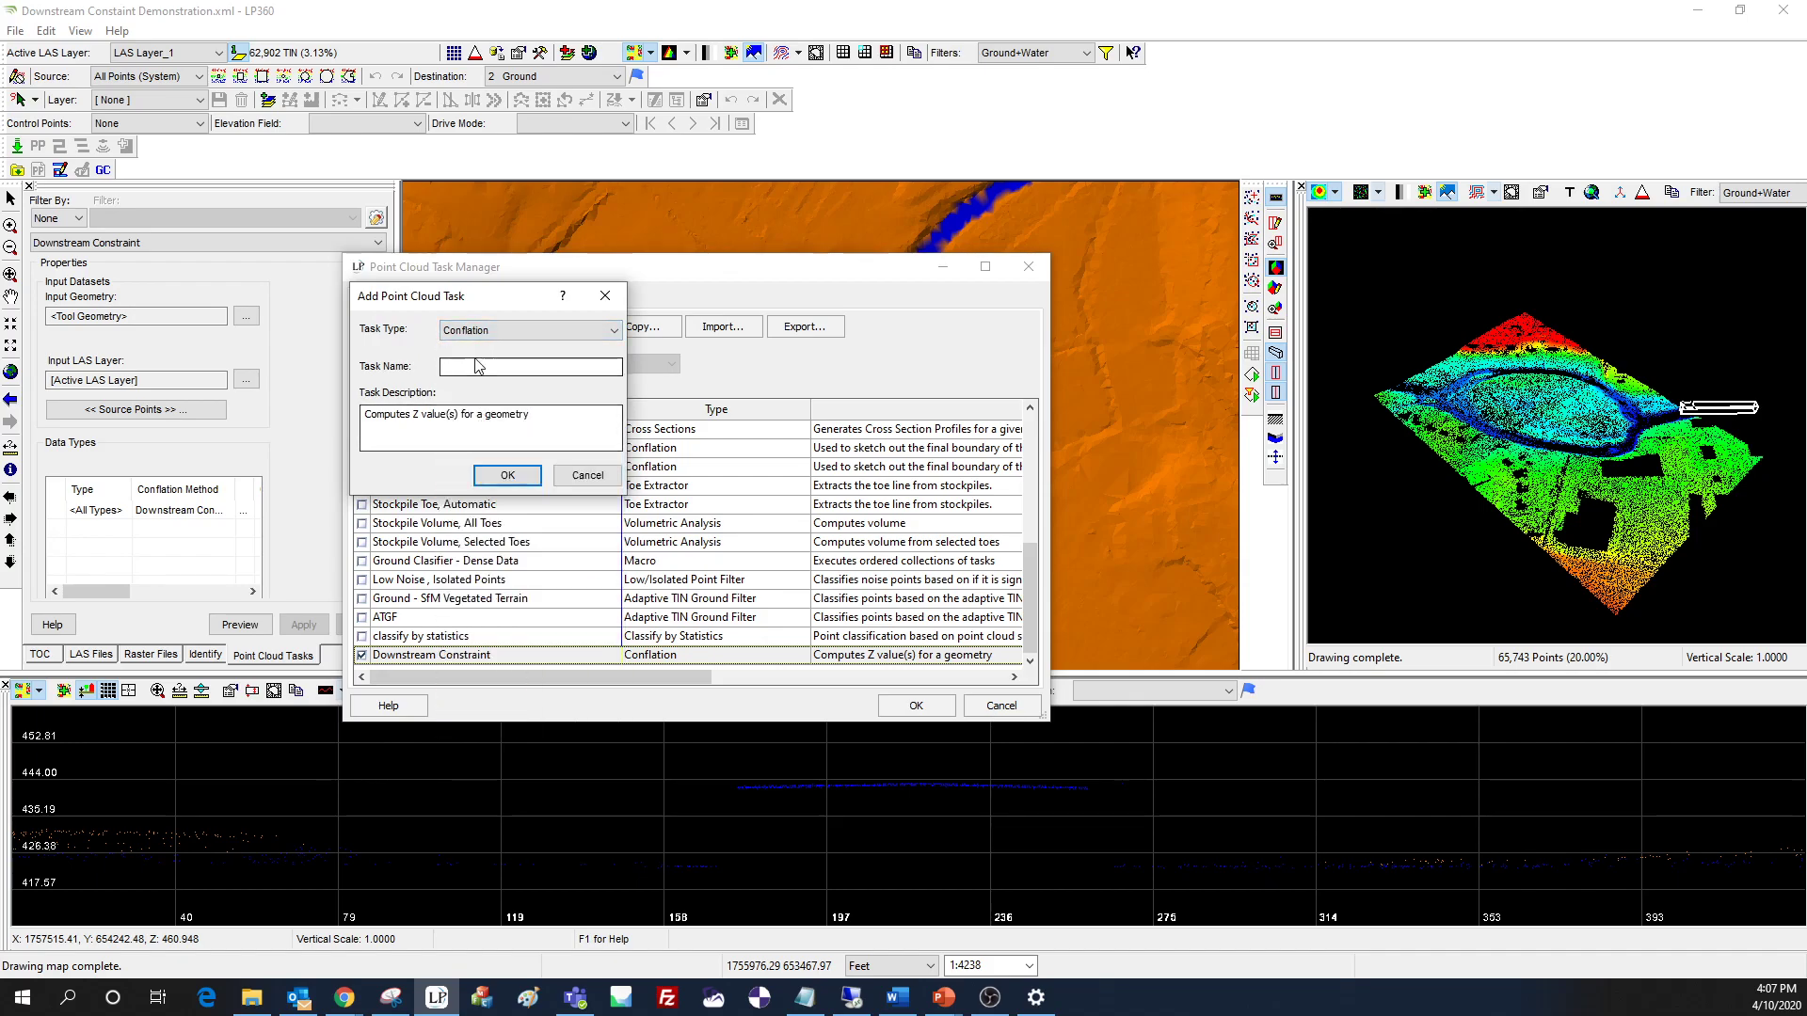
{"action": "left_click", "coordinate": [605, 295]}
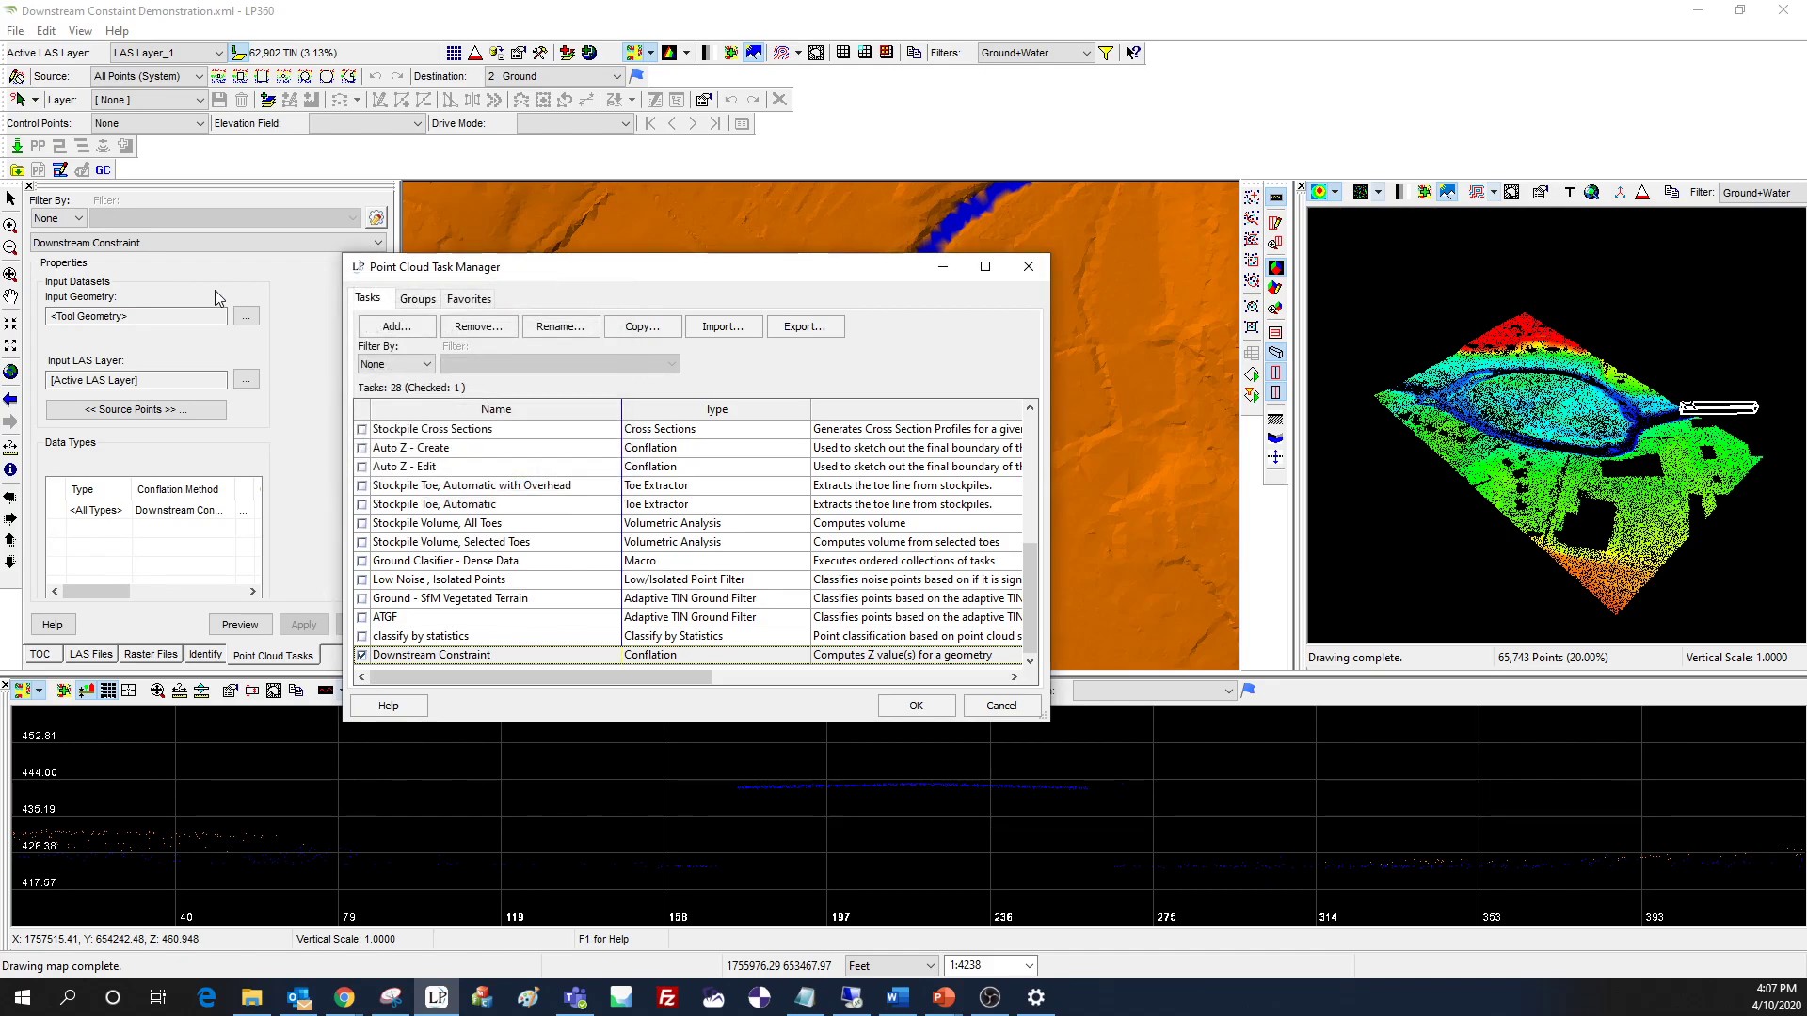
{"action": "left_click", "coordinate": [1001, 705]}
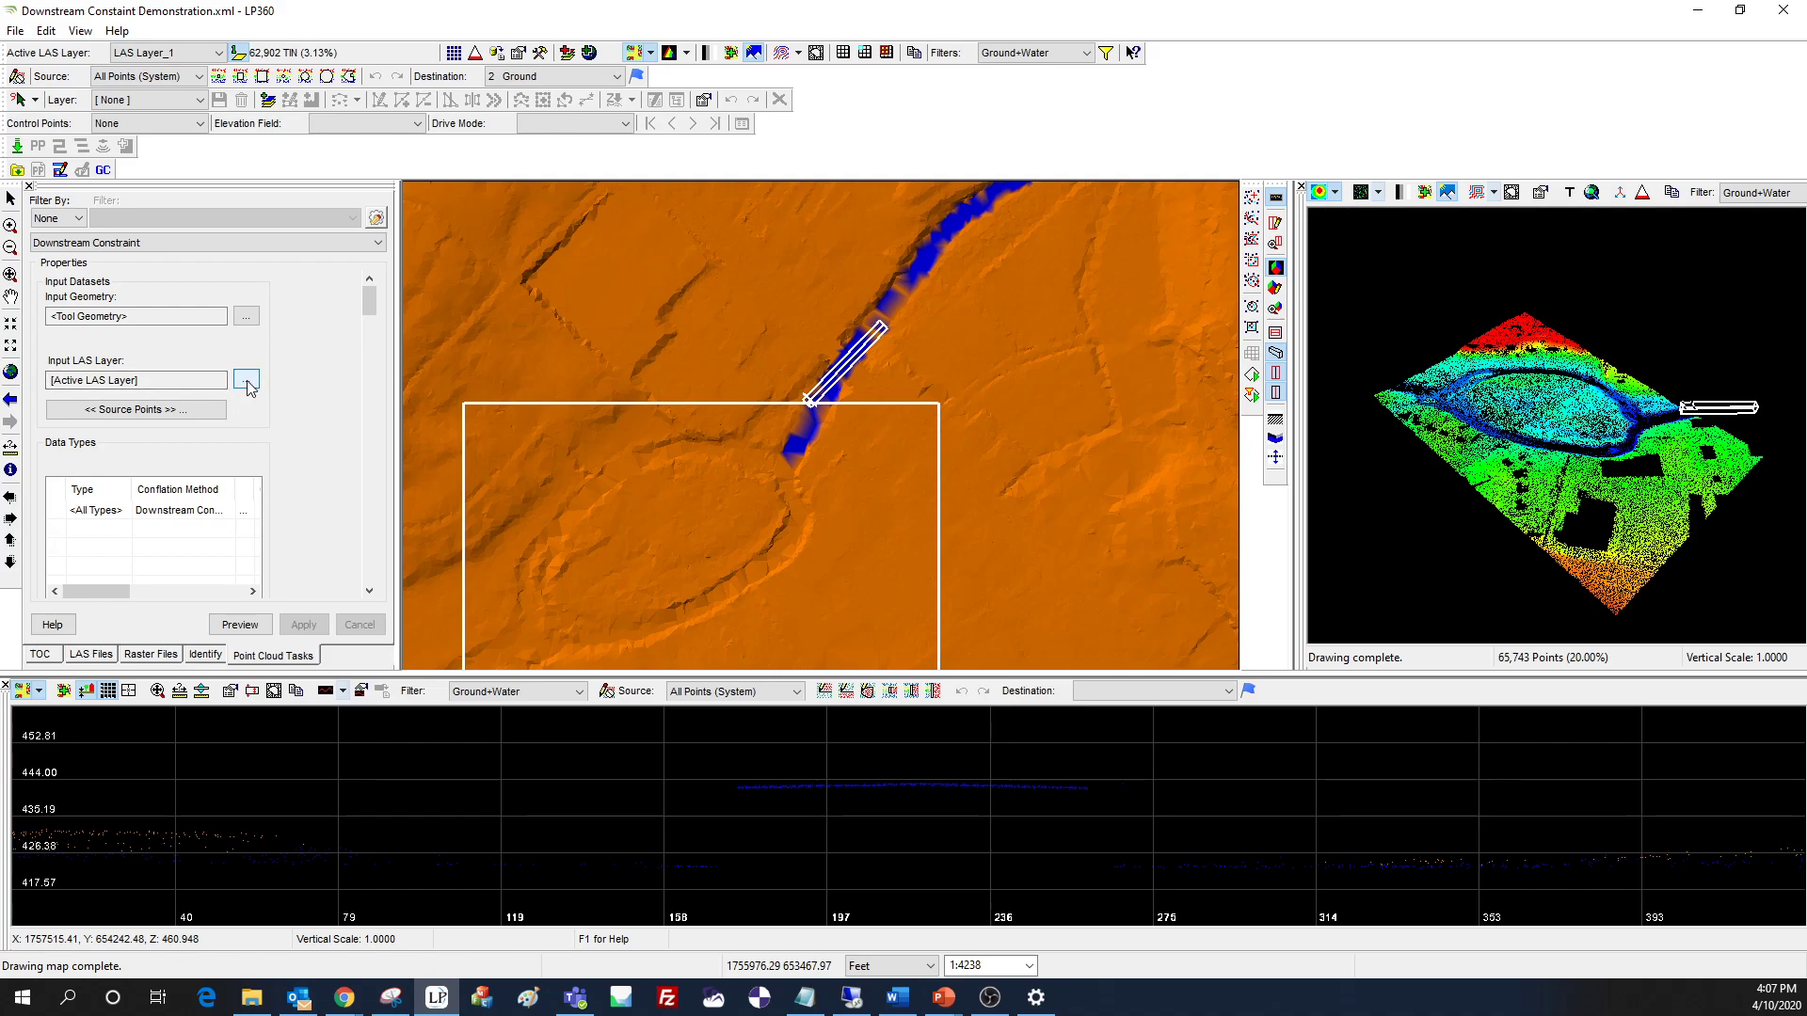
- Review which classes the source points filter of the Downstream Constraint task includes
{"action": "left_click", "coordinate": [183, 414]}
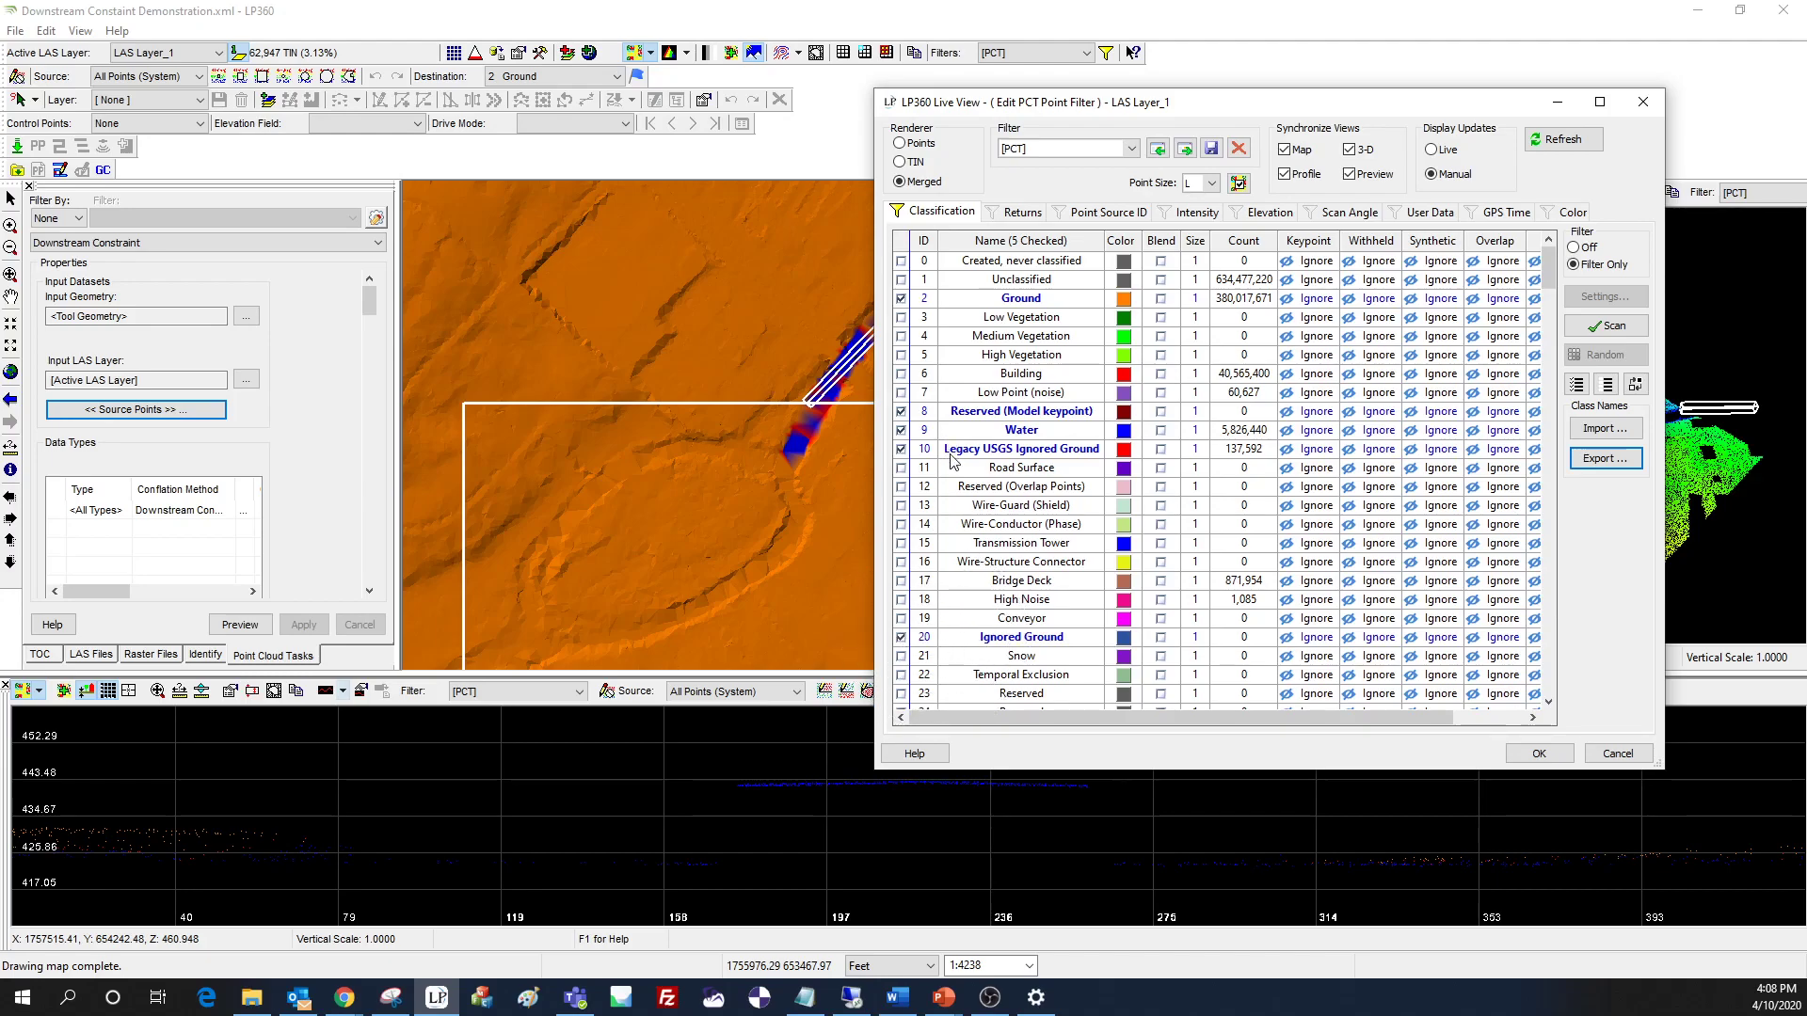
{"action": "key", "text": "ctrl"}
{"action": "key", "text": "ctrl"}
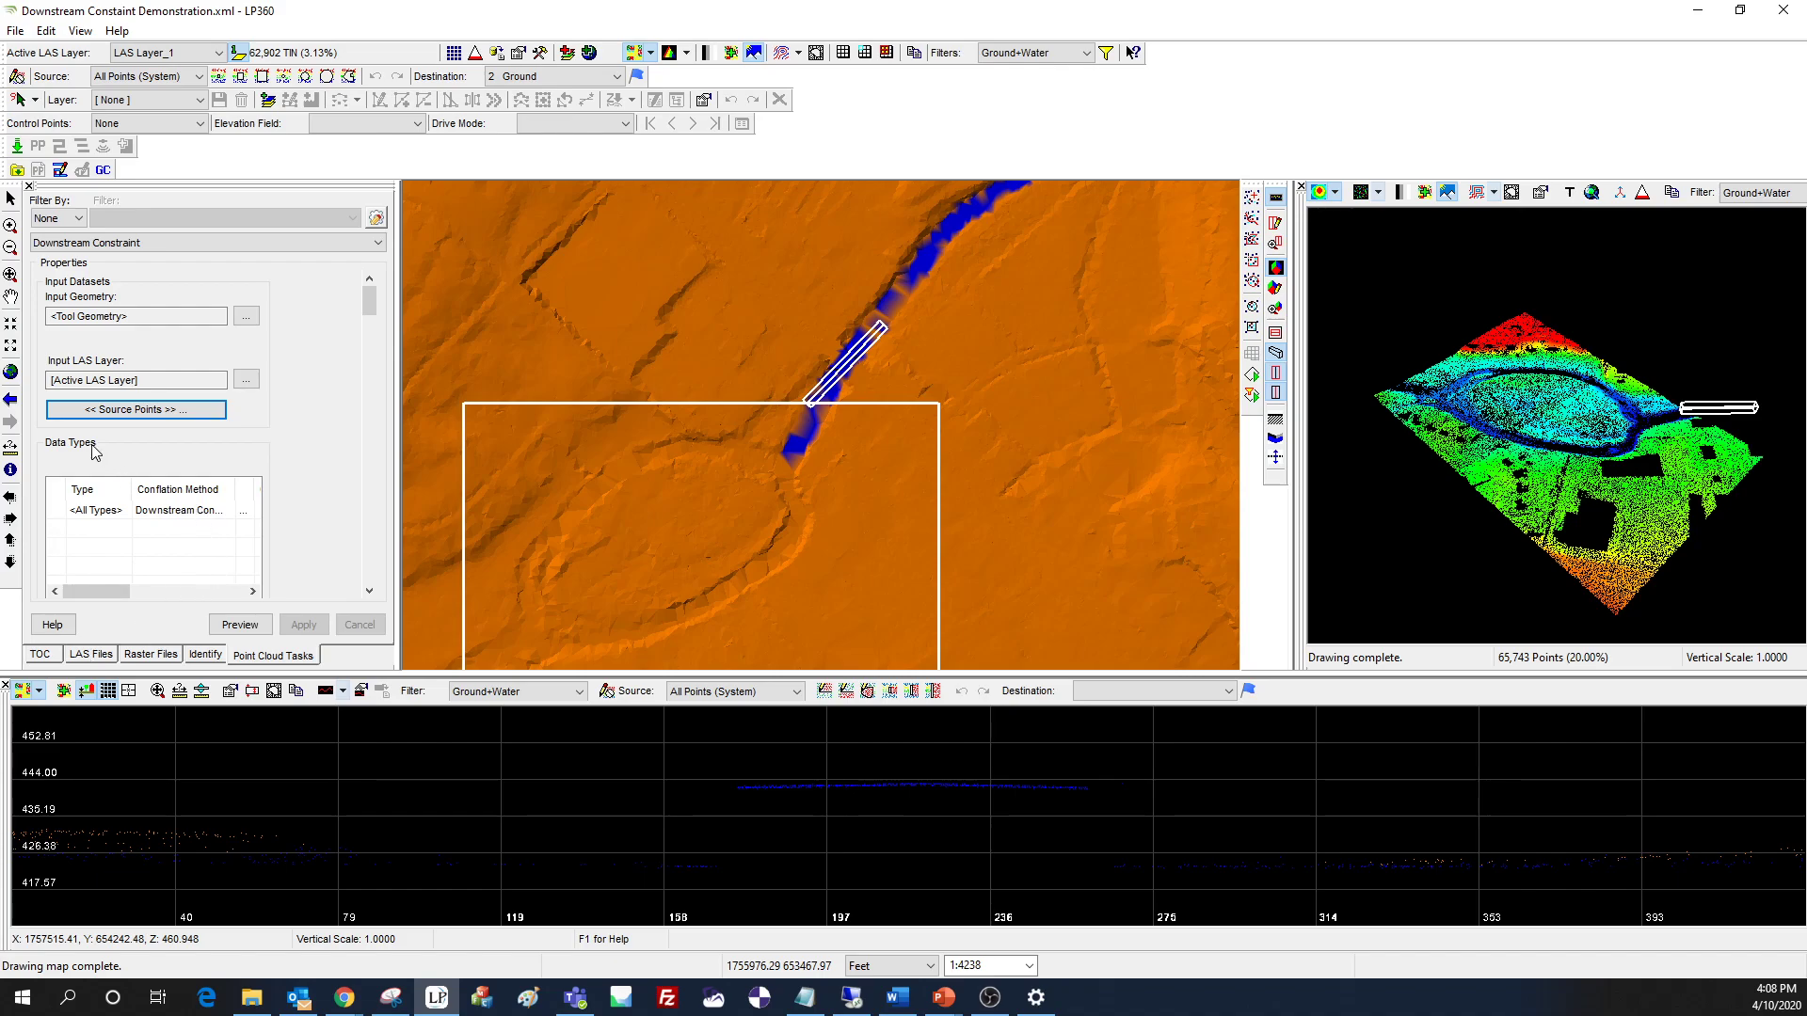
- Set the conflation method for all data types to Downstream Constraint
{"action": "left_click", "coordinate": [210, 517]}
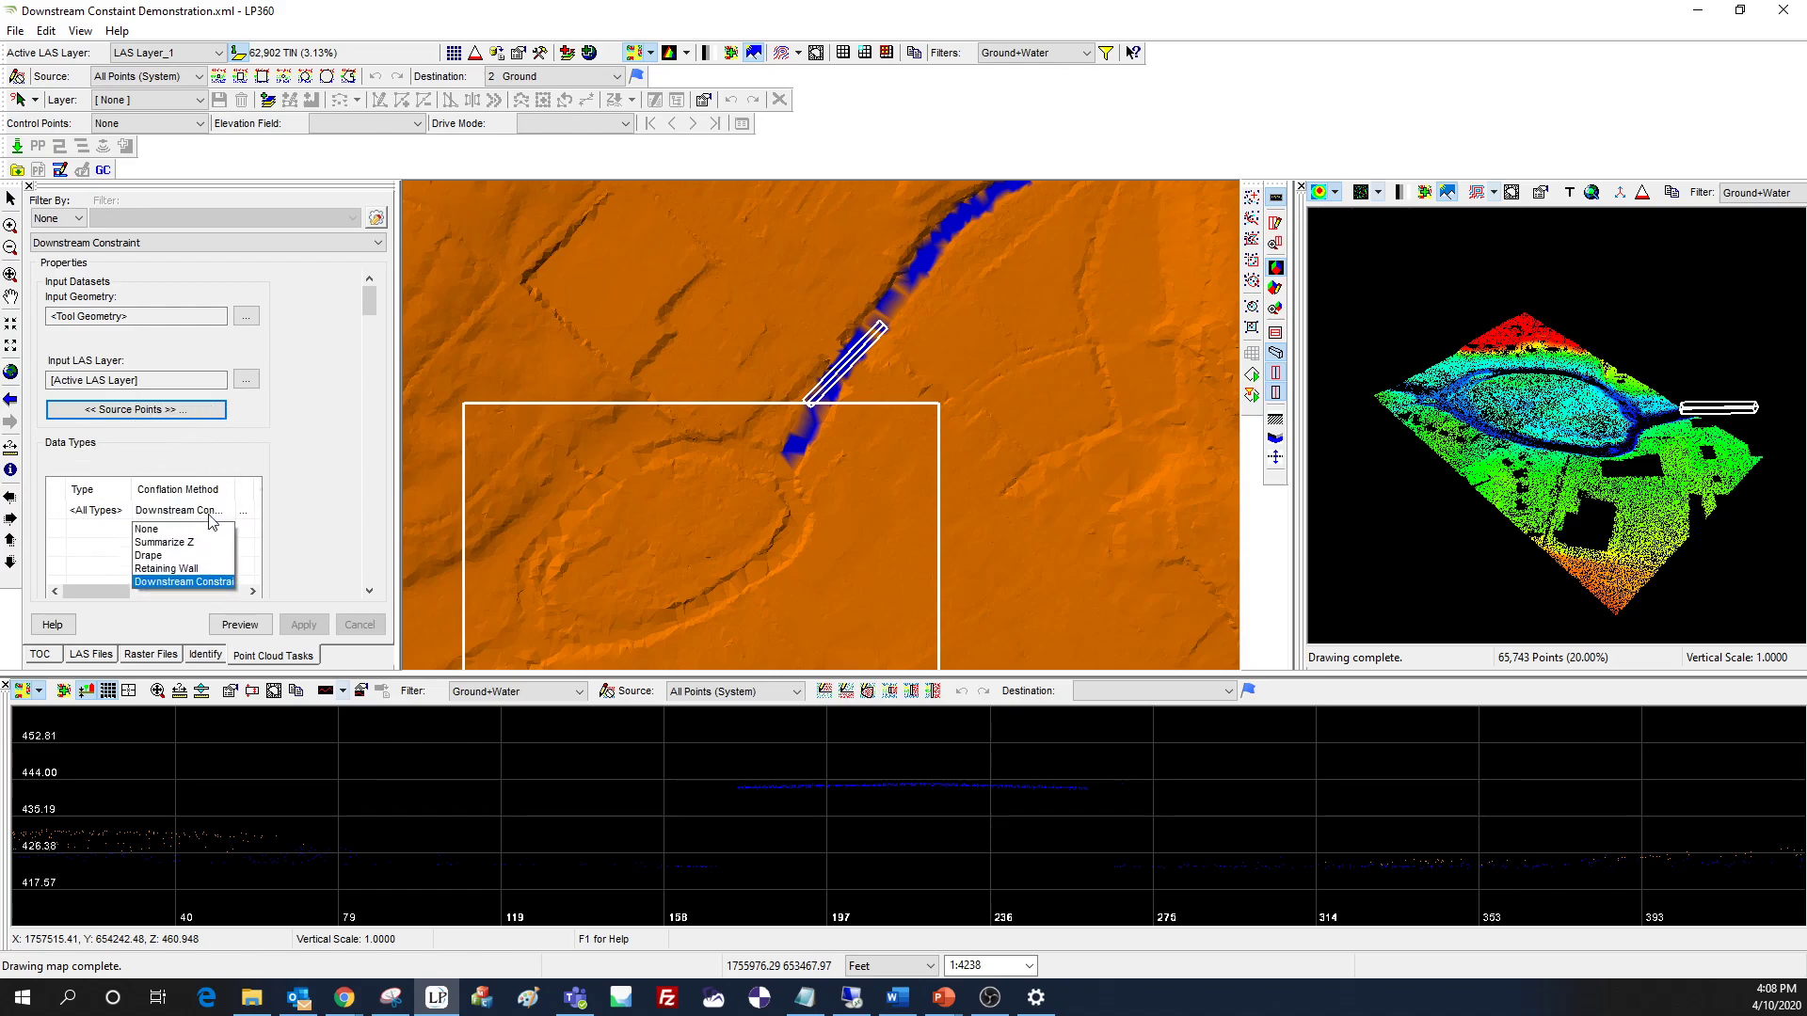
{"action": "left_click", "coordinate": [215, 529]}
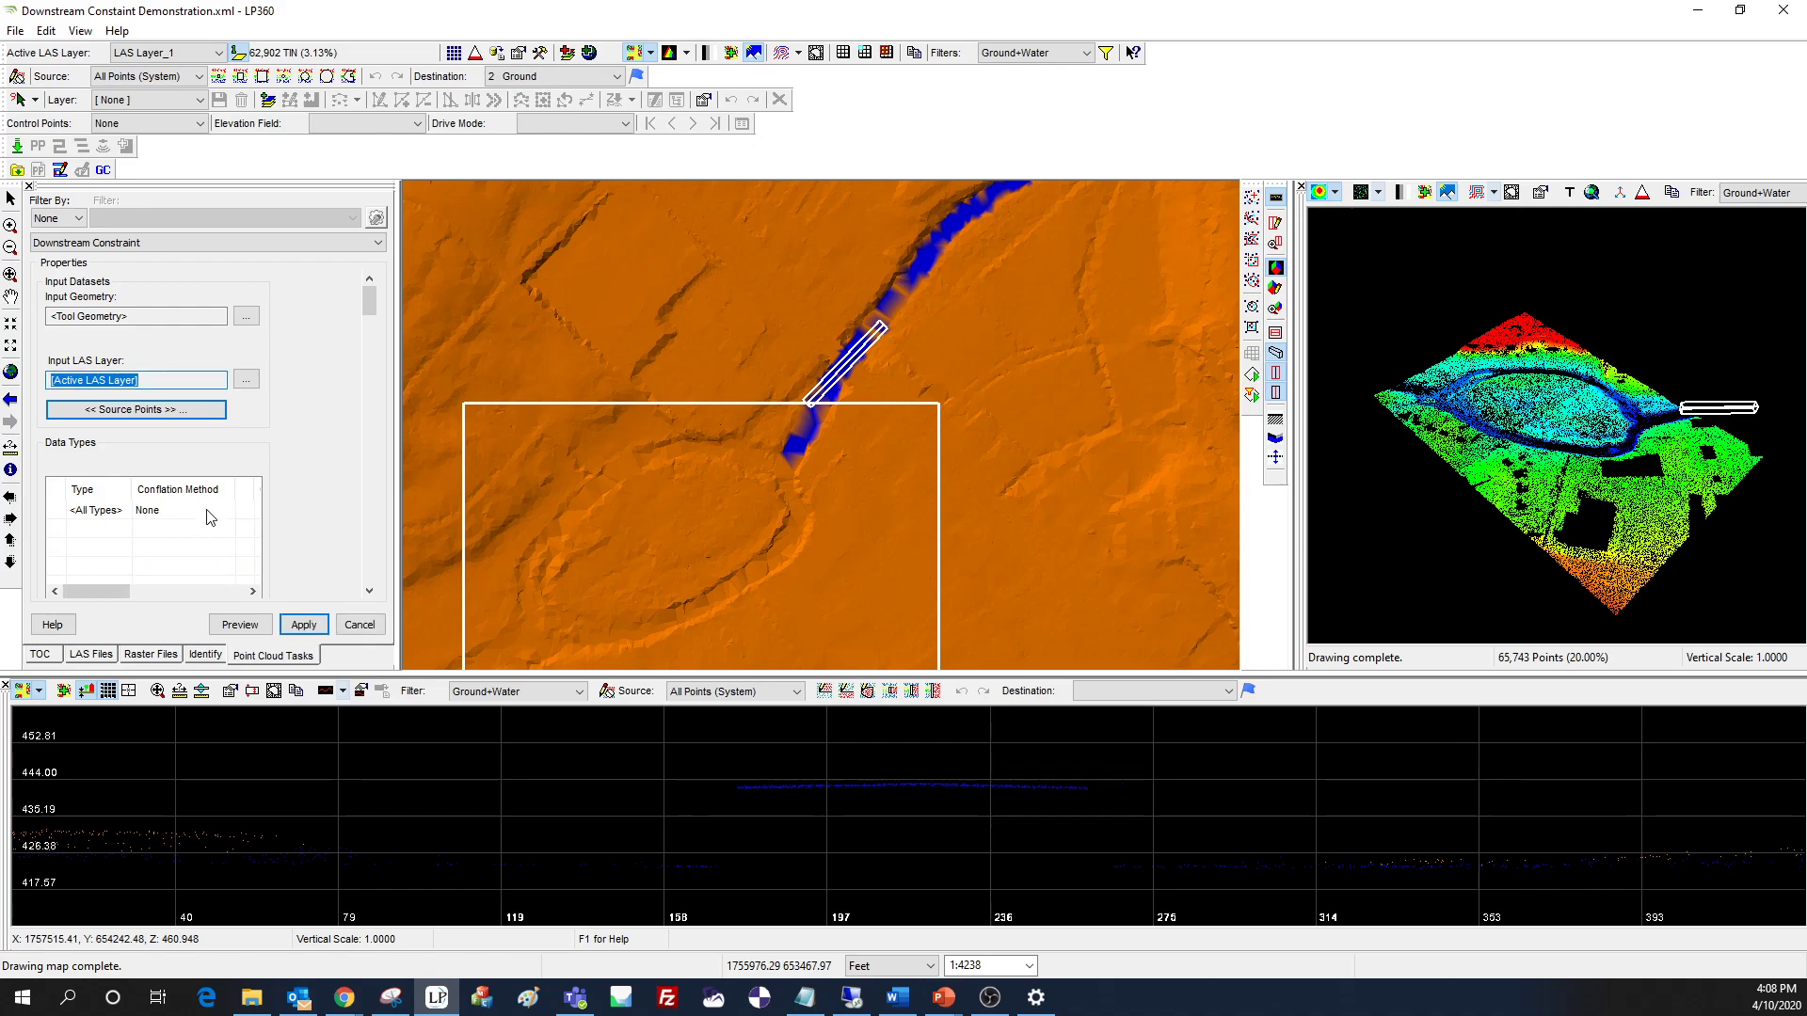
{"action": "left_click", "coordinate": [207, 514]}
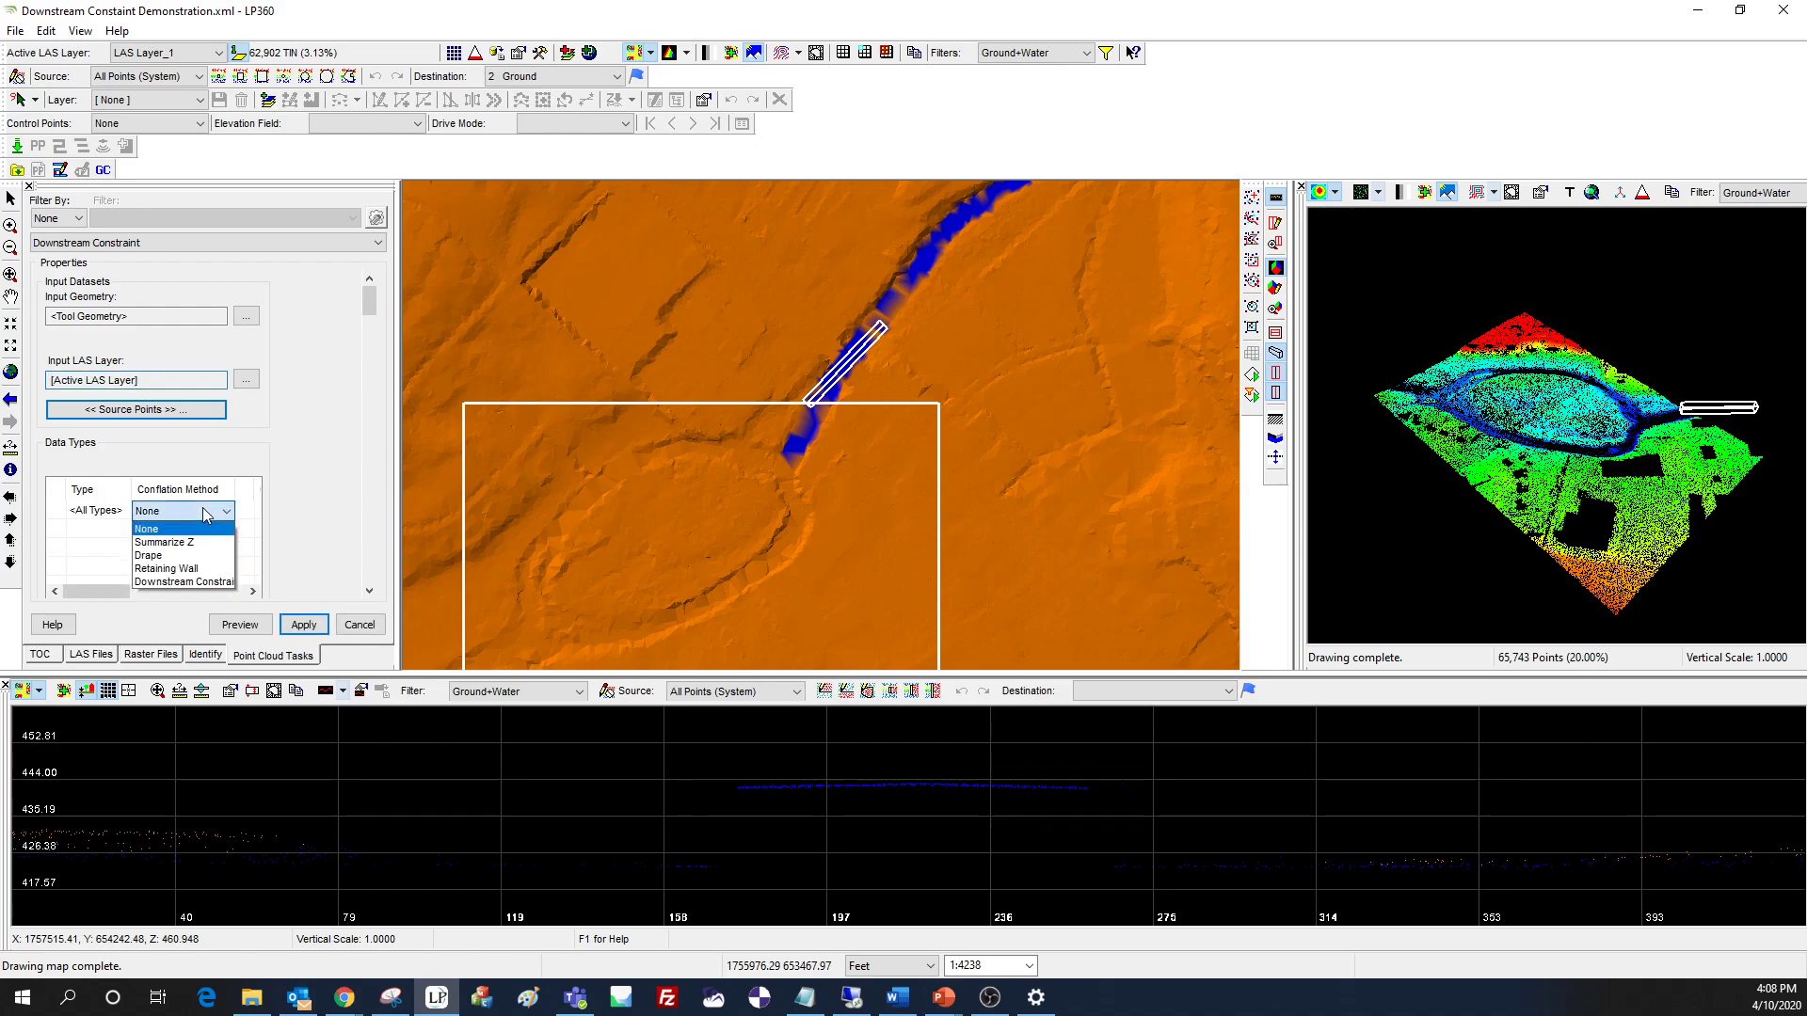
{"action": "left_click", "coordinate": [184, 583]}
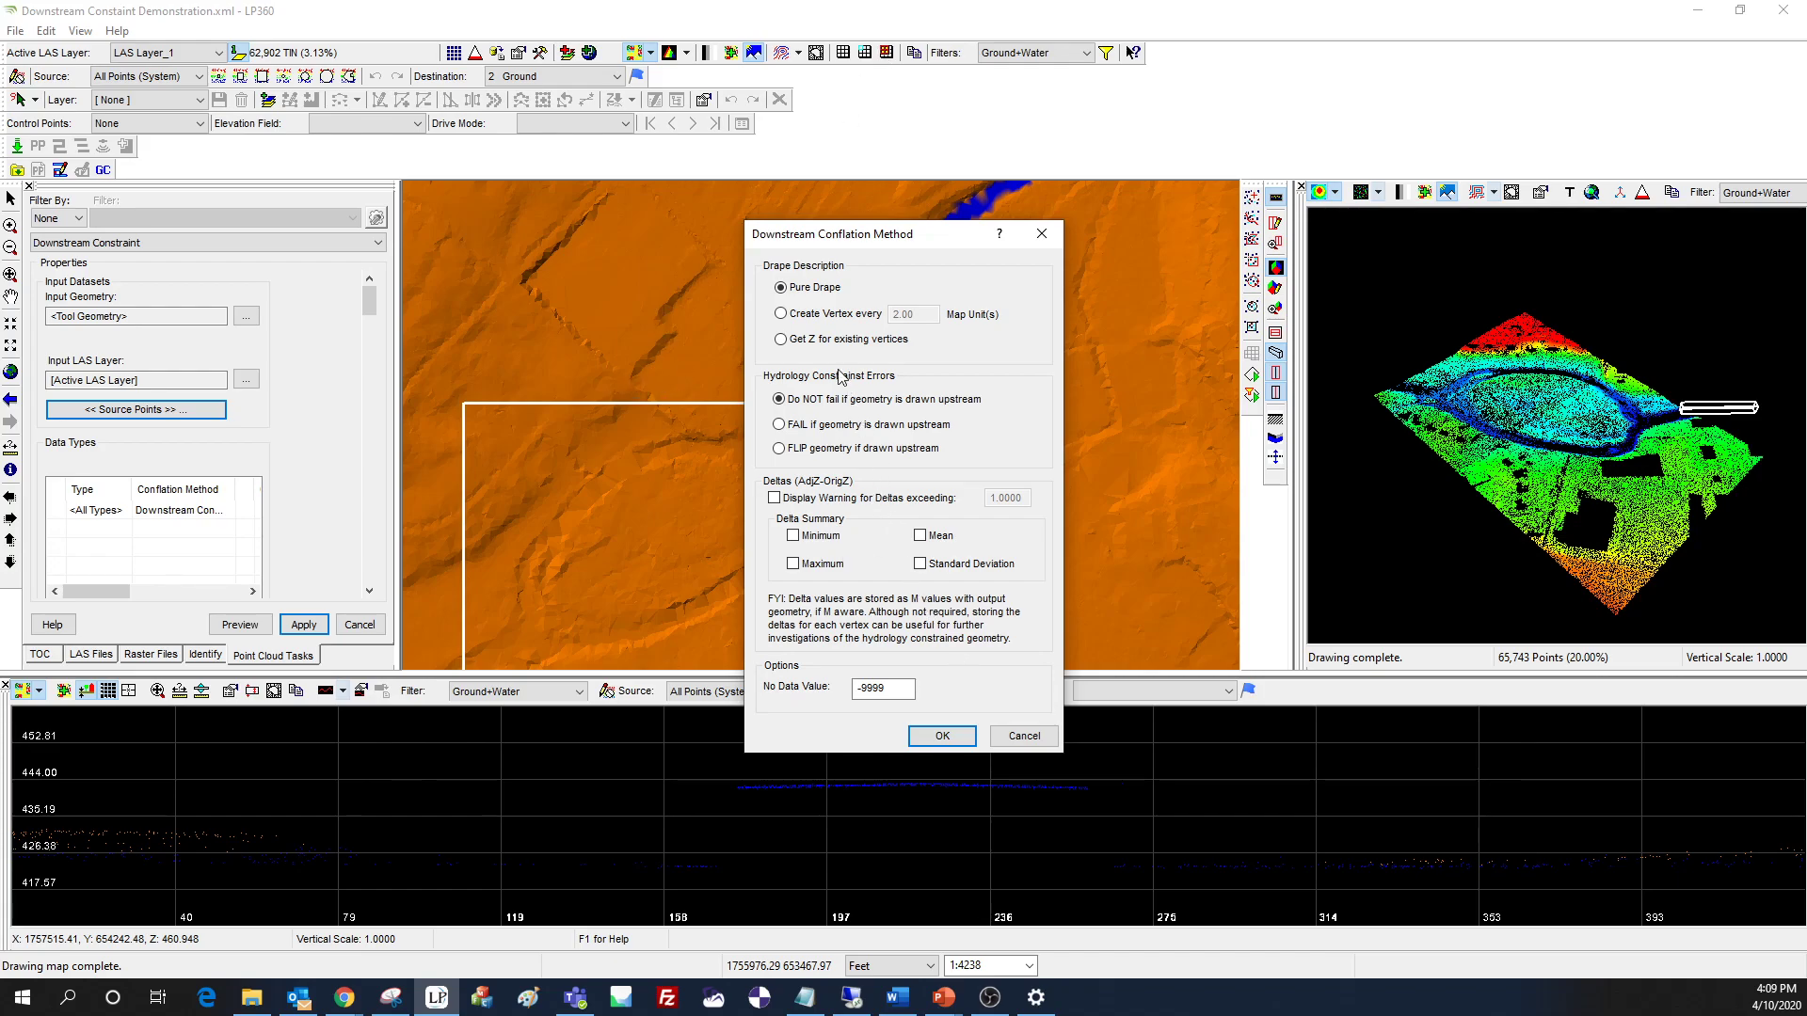
- Set the downstream conflation method's drape to create a vertex every 10 map units
{"action": "left_click", "coordinate": [837, 315]}
{"action": "double_click", "coordinate": [922, 317]}
{"action": "type", "text": "10."}
- Include minimum, maximum, mean and standard deviation in the delta summary and accept the downstream conflation settings
{"action": "left_click", "coordinate": [774, 498]}
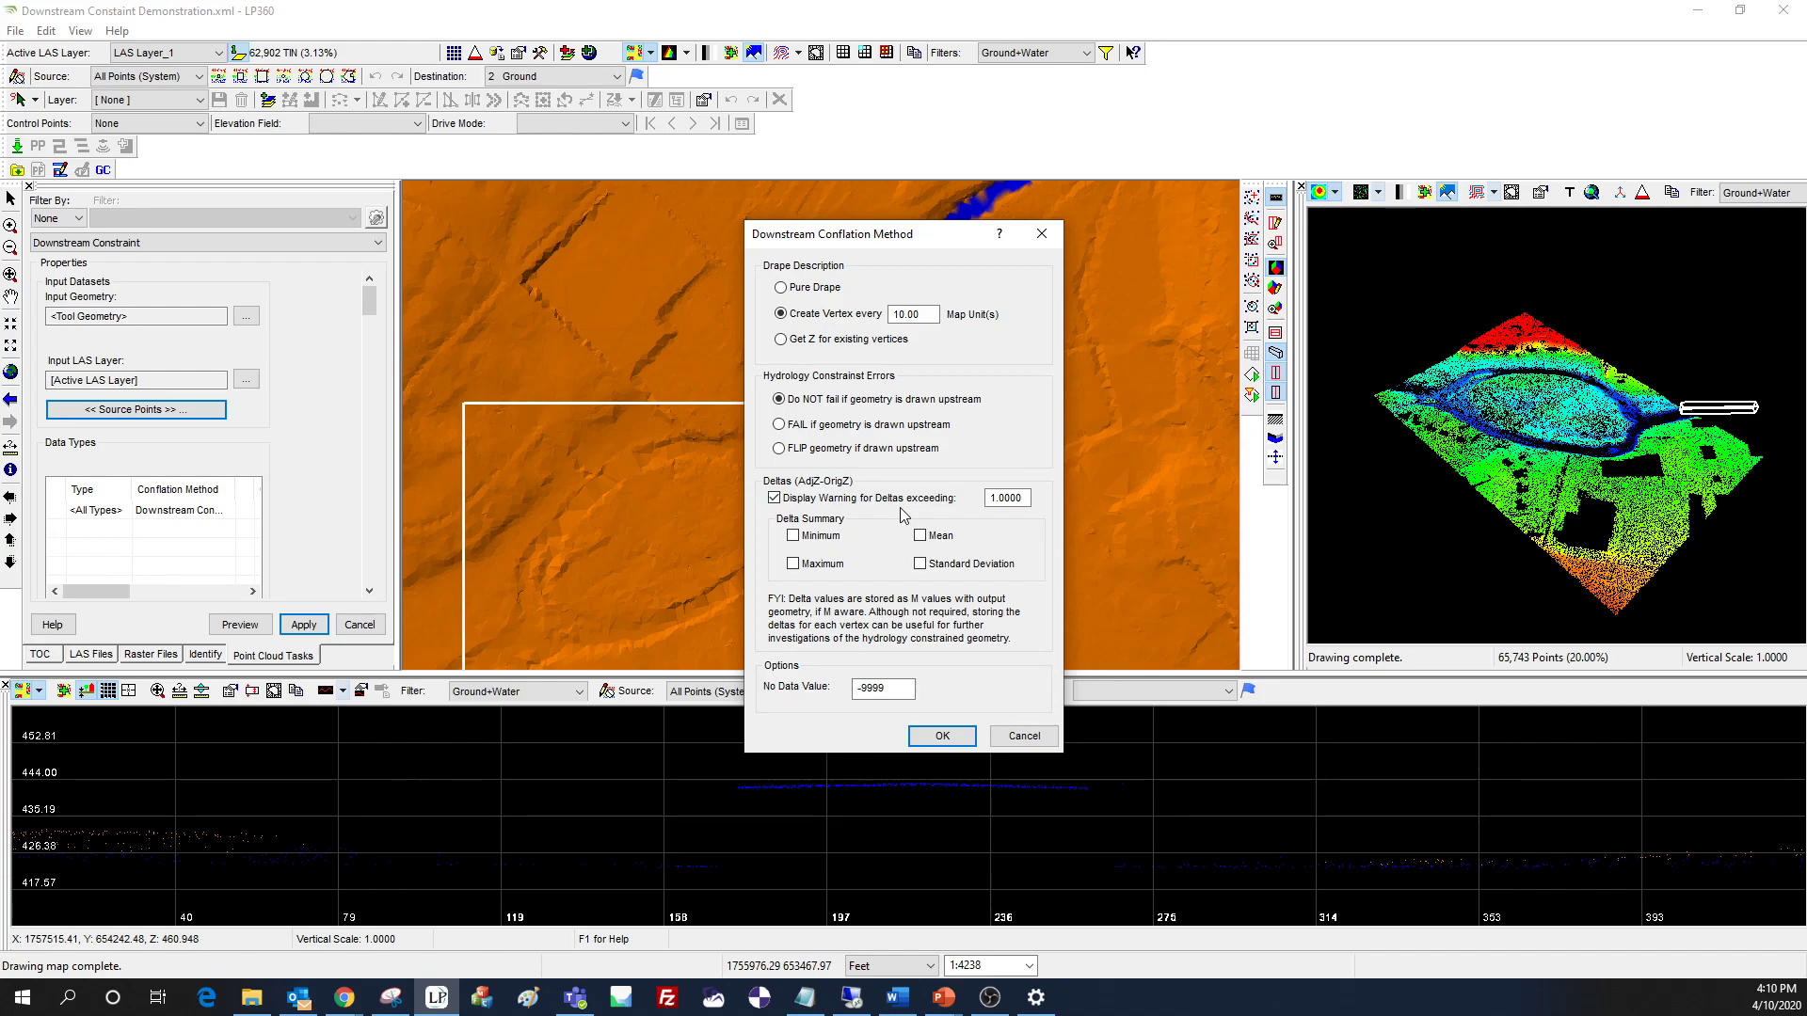
{"action": "left_click", "coordinate": [819, 536]}
{"action": "left_click", "coordinate": [824, 566]}
{"action": "left_click", "coordinate": [940, 538]}
{"action": "left_click", "coordinate": [942, 566]}
{"action": "left_click", "coordinate": [850, 500]}
{"action": "left_click", "coordinate": [941, 735]}
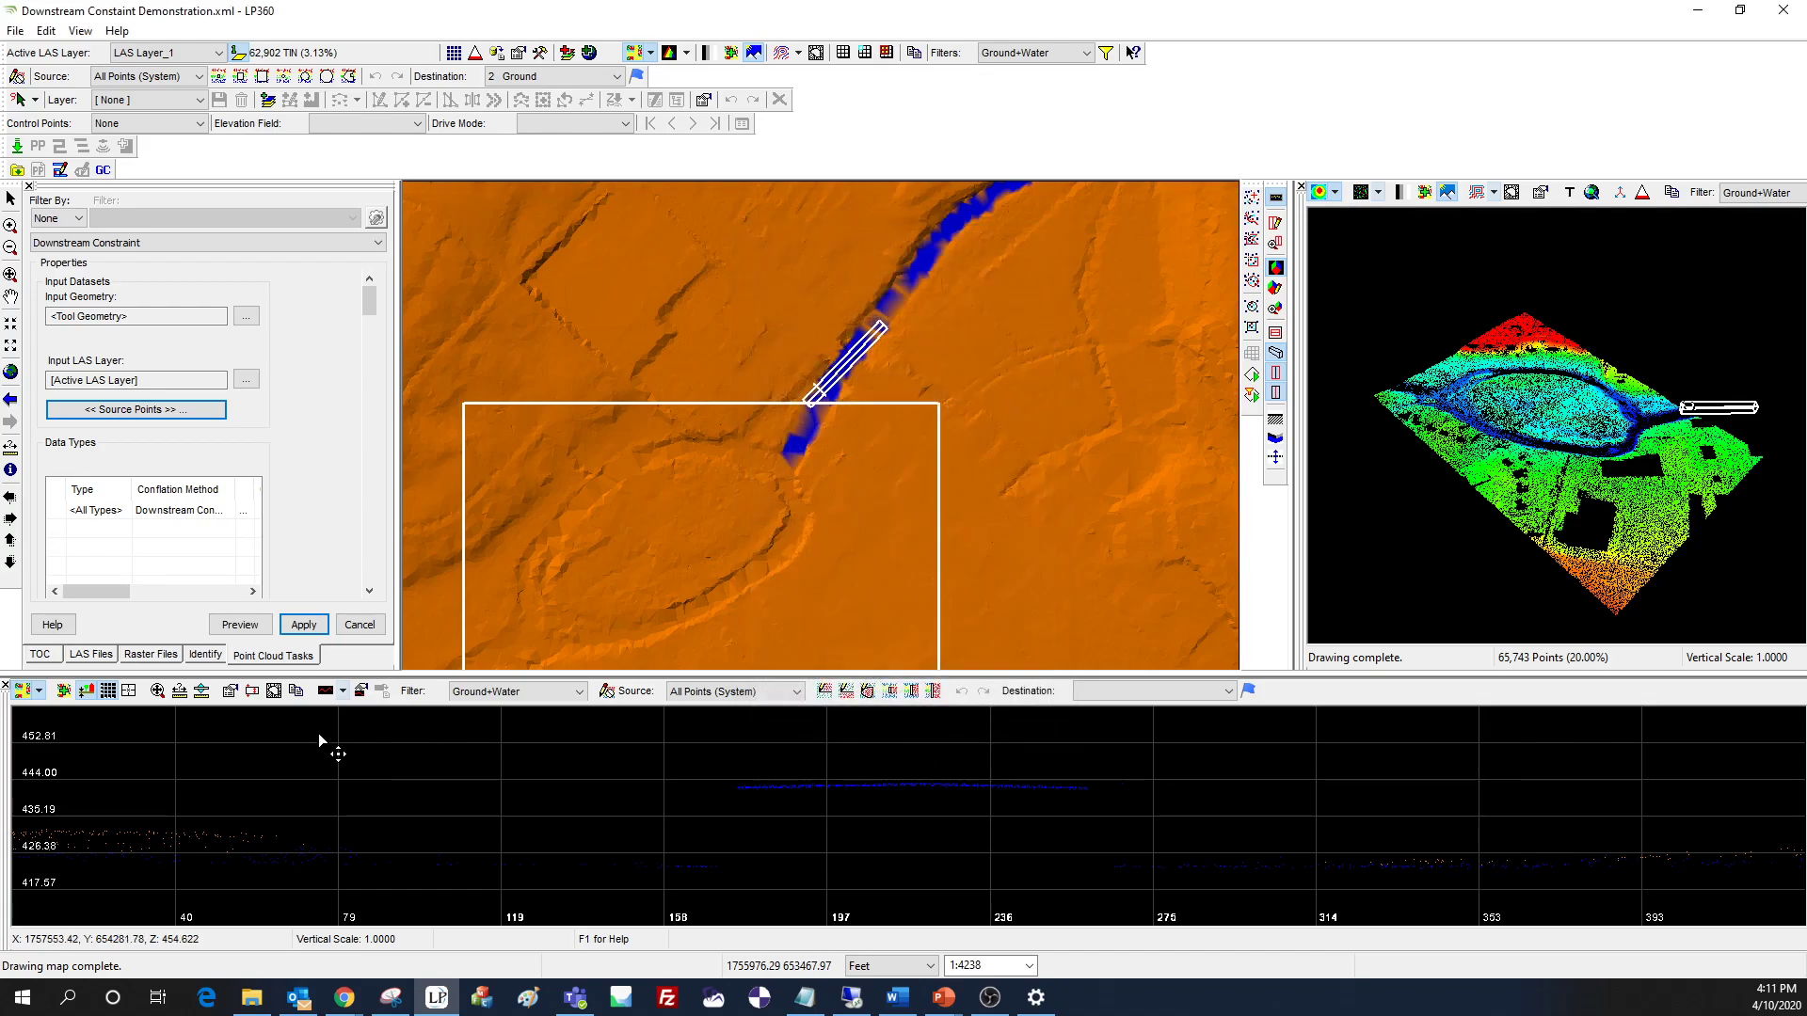
- Set the conflation output geometry file to <LP360_PROJECT_PATH>.SHP and apply the task settings
{"action": "left_click", "coordinate": [368, 590]}
{"action": "left_click", "coordinate": [372, 593]}
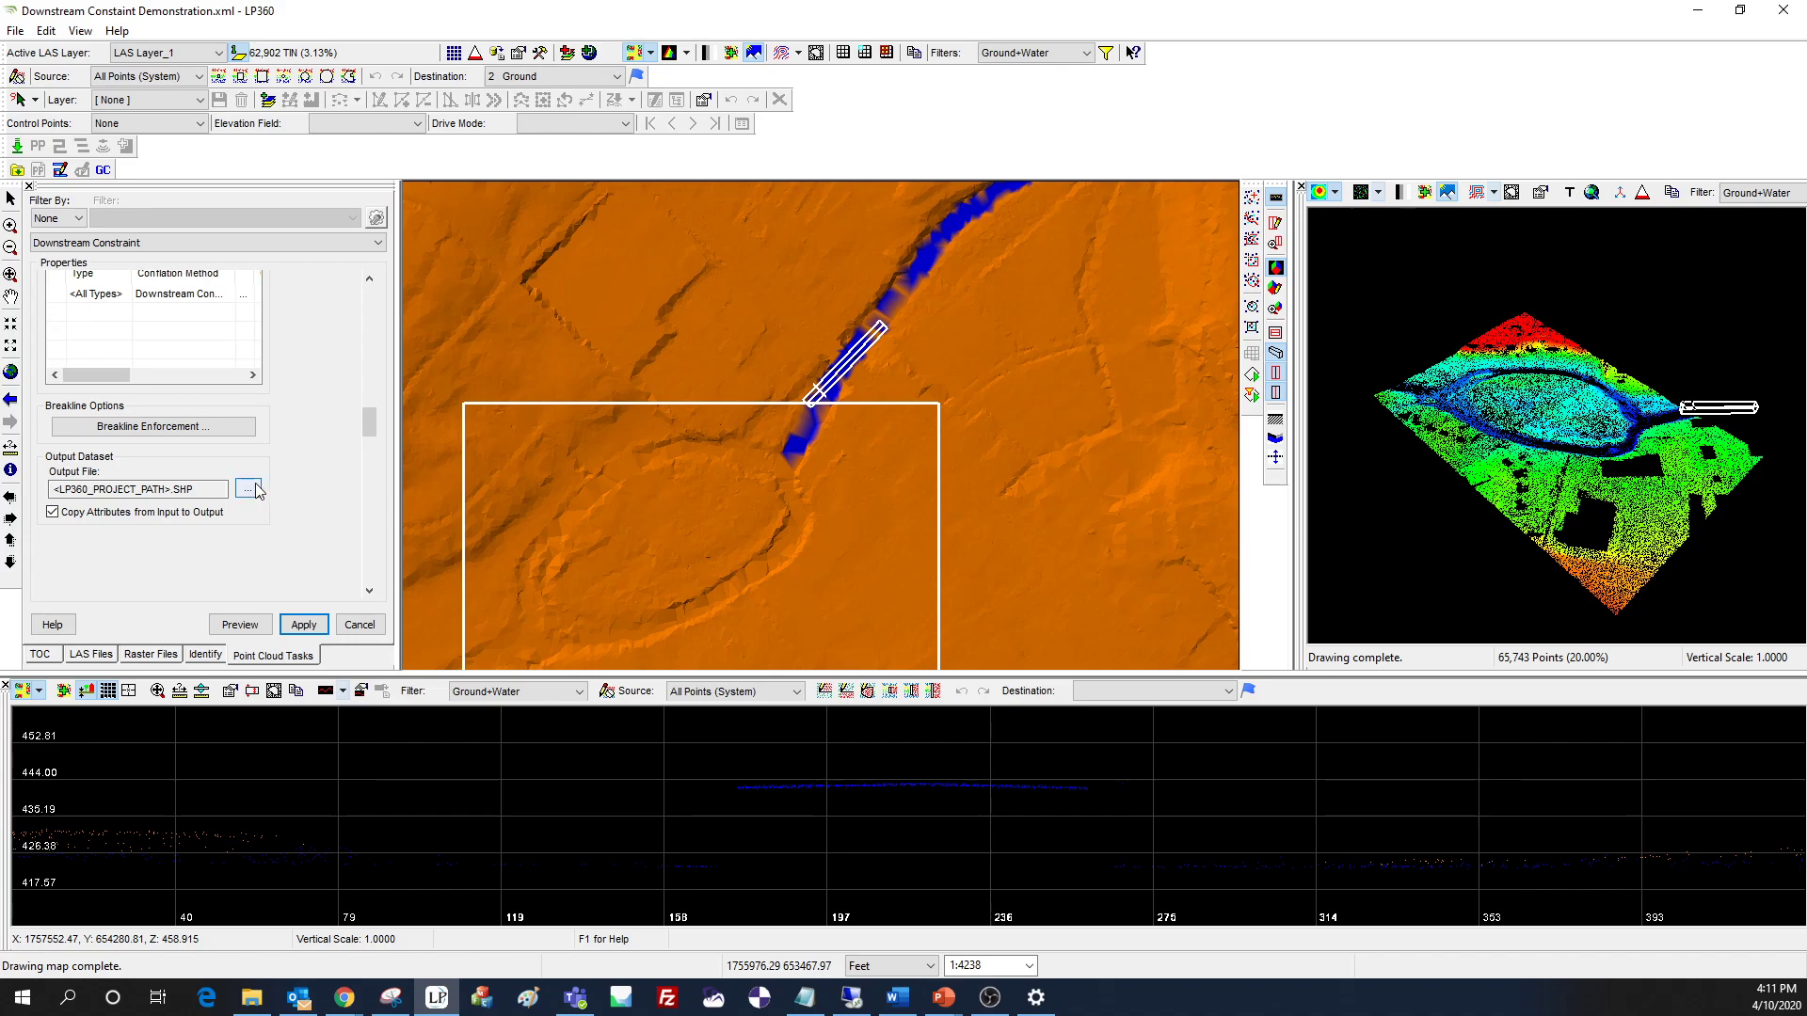
{"action": "left_click", "coordinate": [248, 488]}
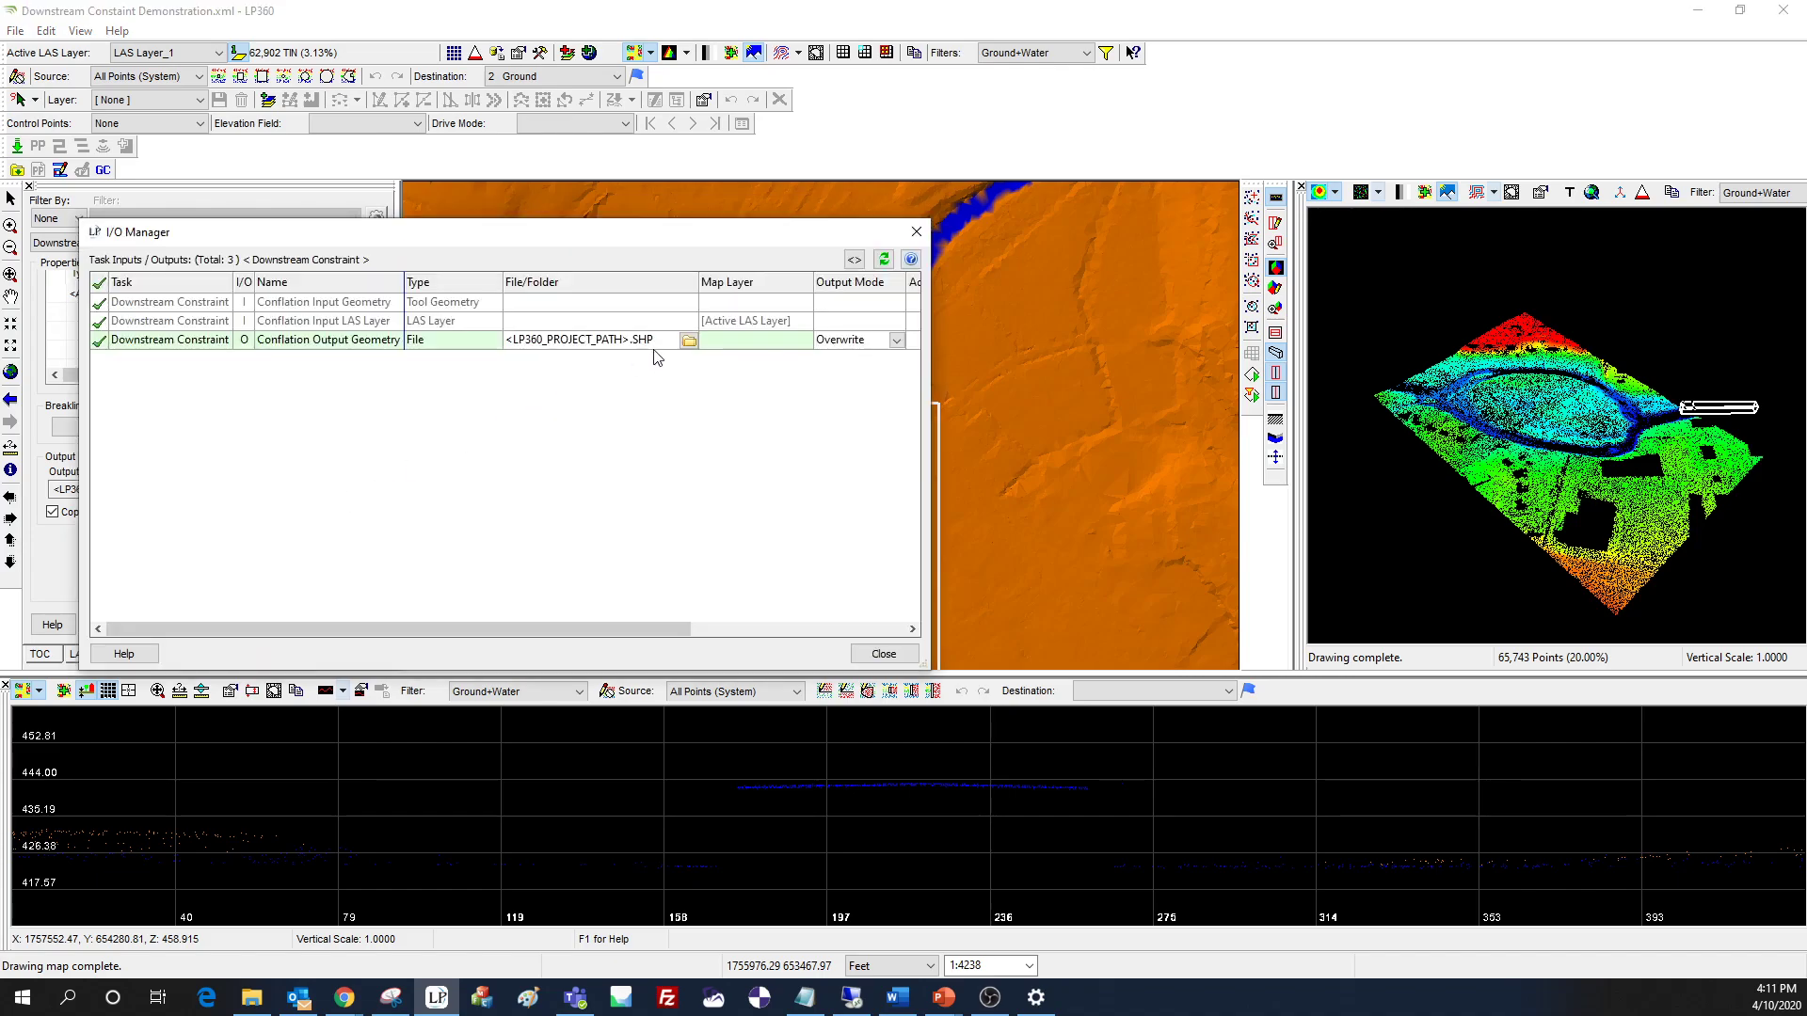
{"action": "key", "text": "shift+Home"}
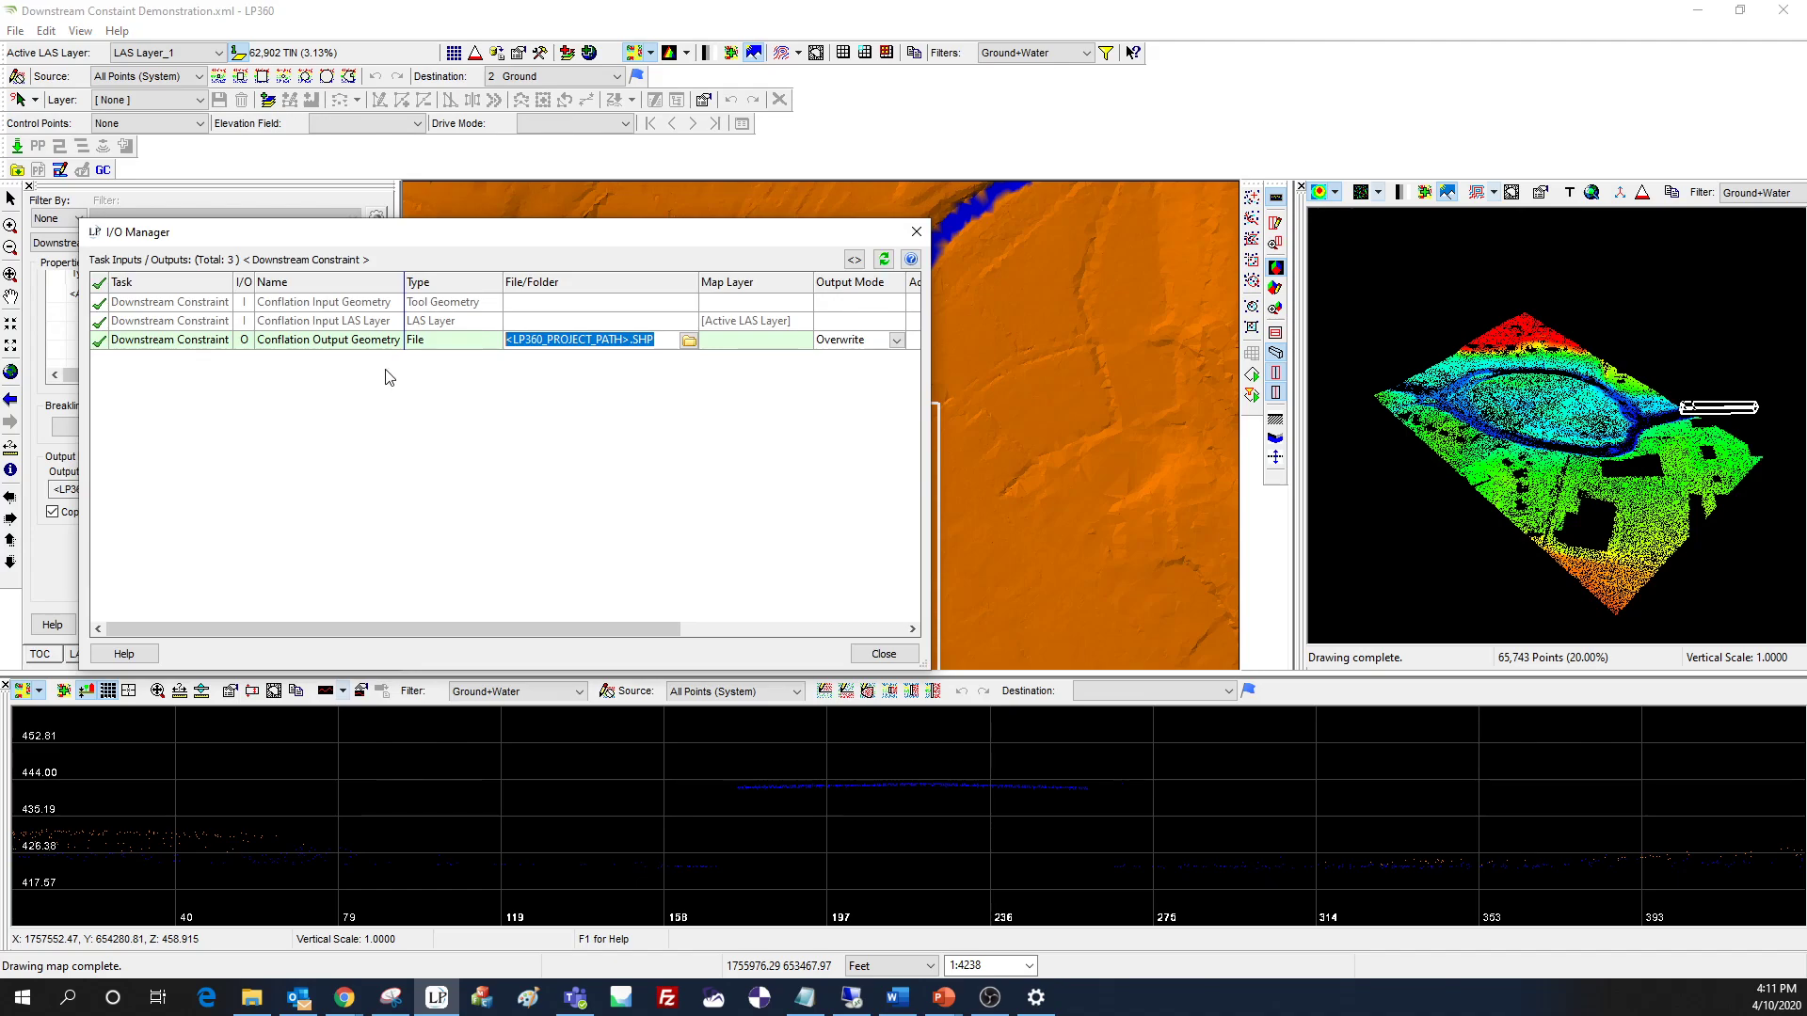
{"action": "key", "text": "BackSpace"}
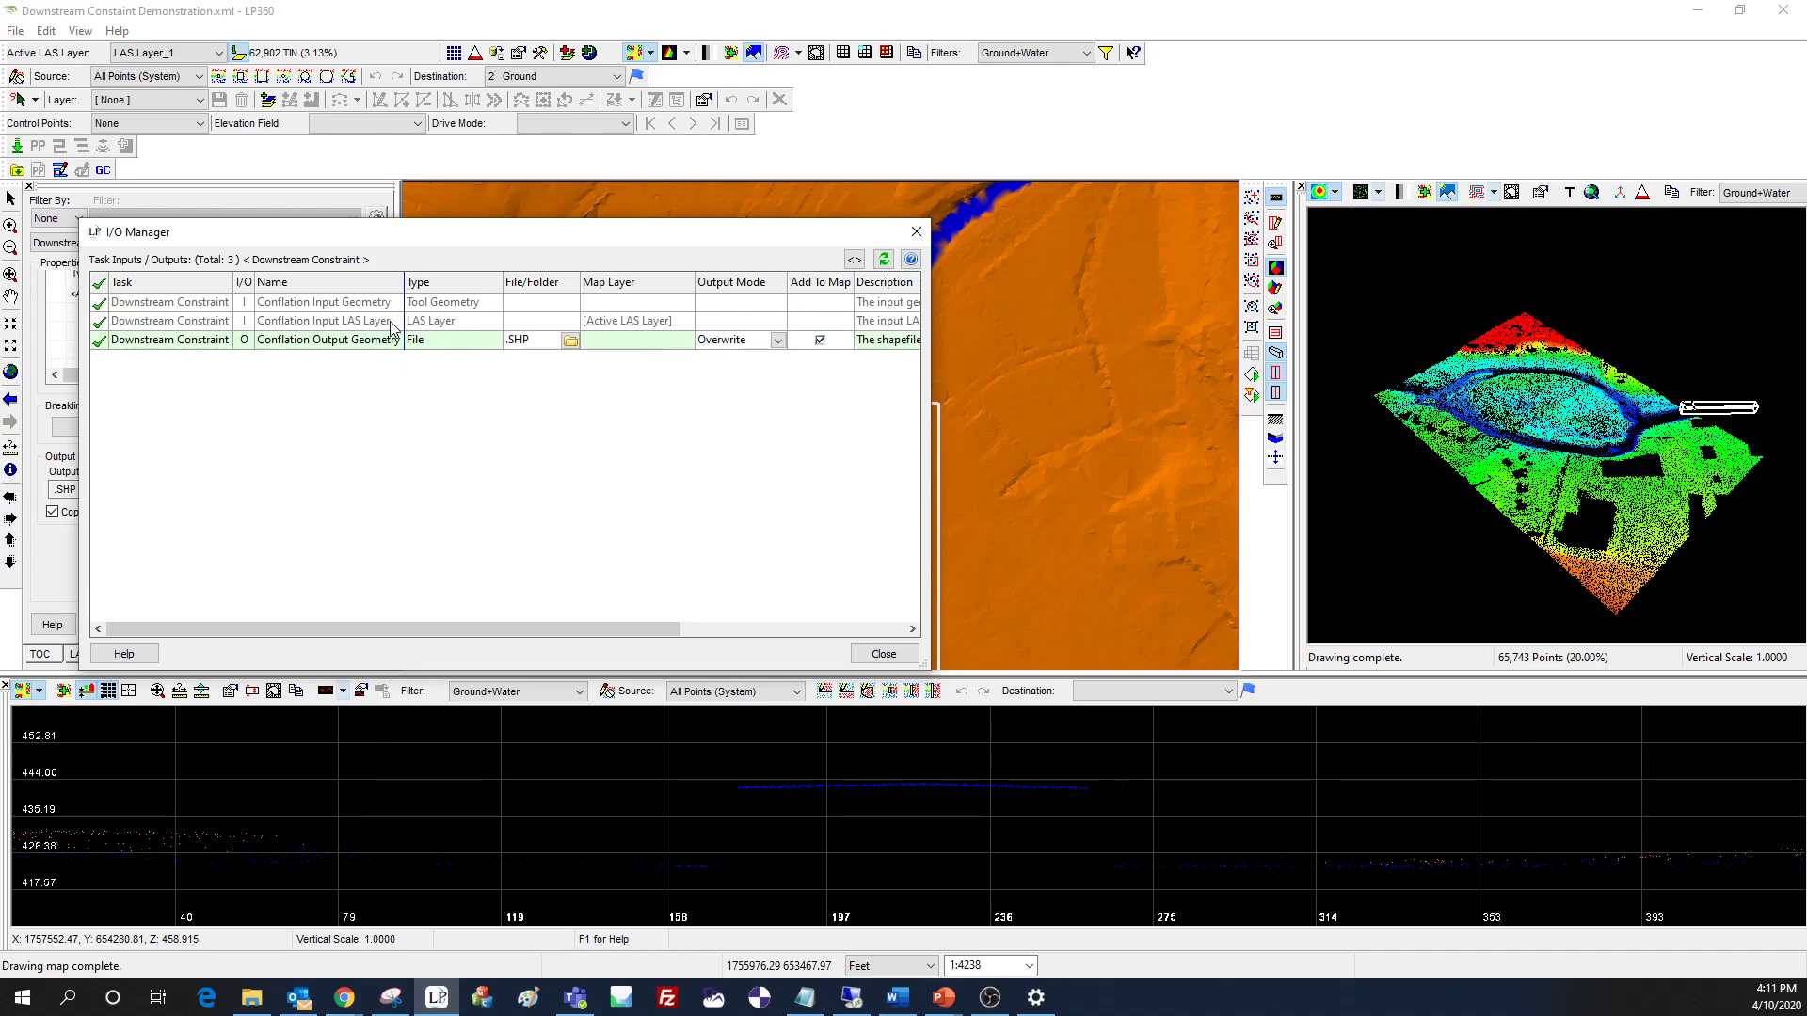
{"action": "left_click", "coordinate": [395, 320]}
{"action": "left_click", "coordinate": [396, 340]}
{"action": "left_click", "coordinate": [538, 341]}
{"action": "key", "text": "BackSpace"}
{"action": "key", "text": "BackSpace"}
{"action": "key", "text": "BackSpace"}
{"action": "type", "text": ".SHP"}
{"action": "left_click", "coordinate": [854, 260]}
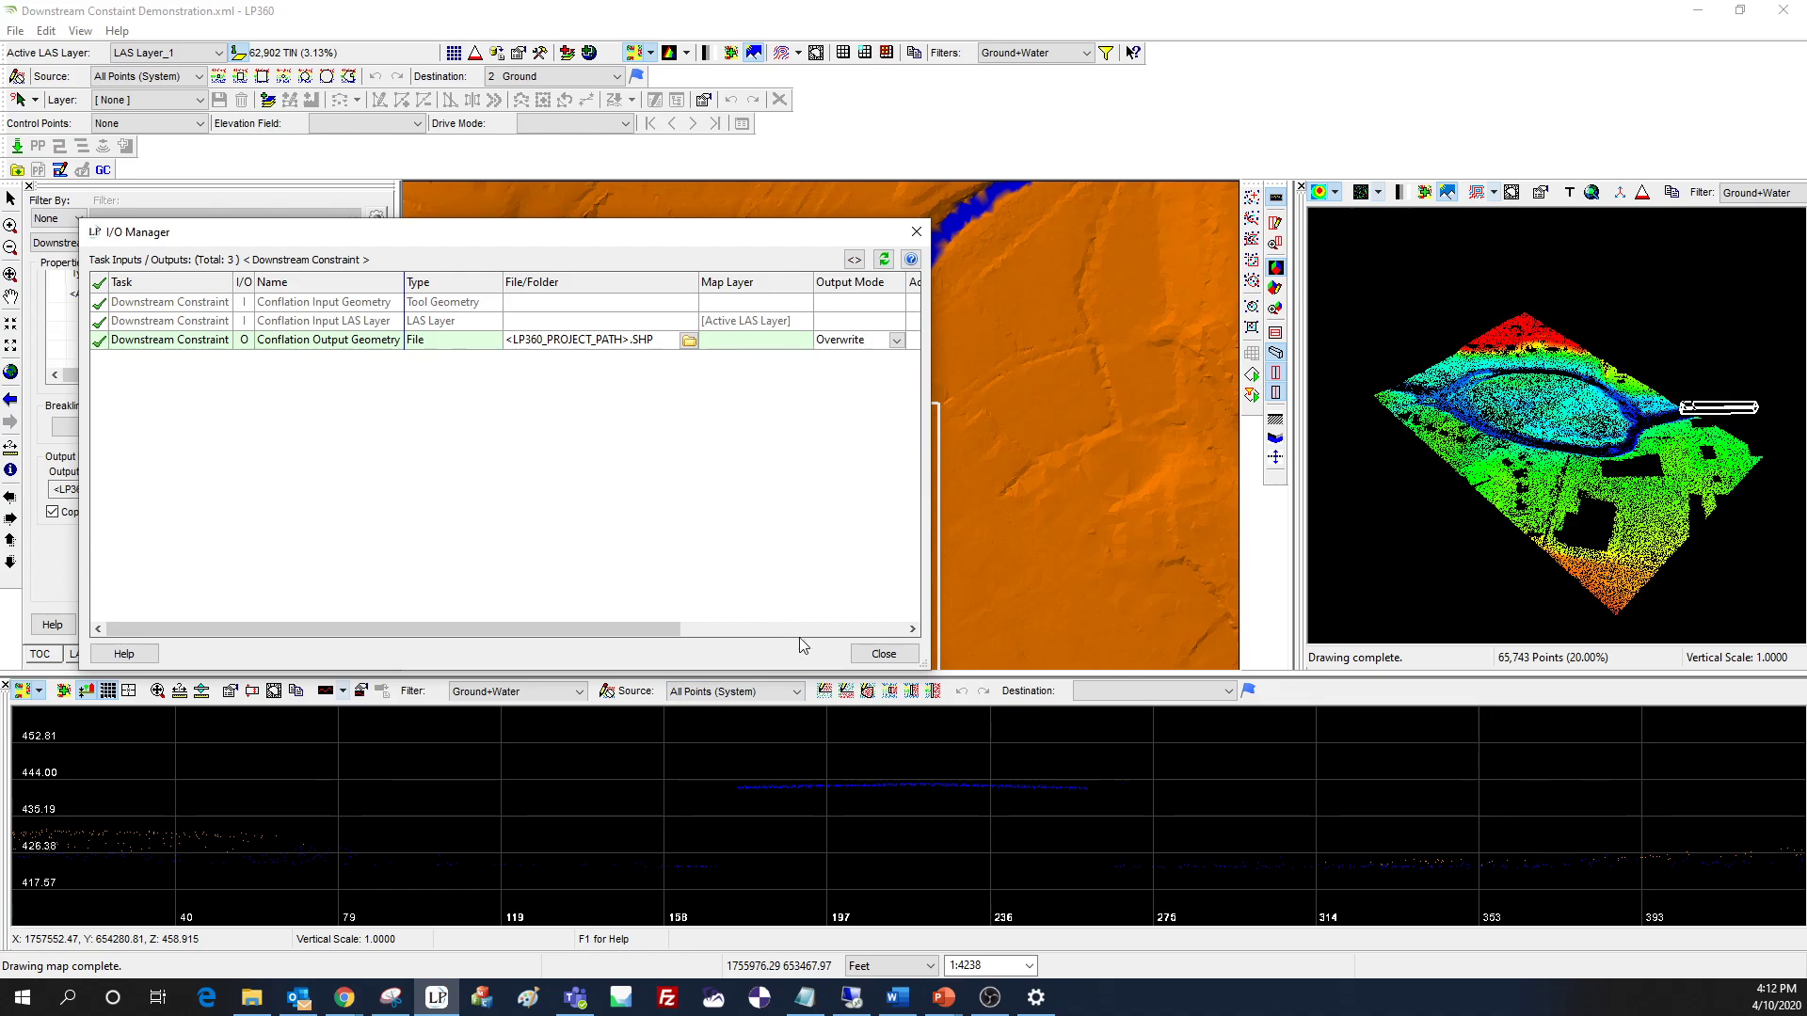
{"action": "left_click", "coordinate": [896, 658]}
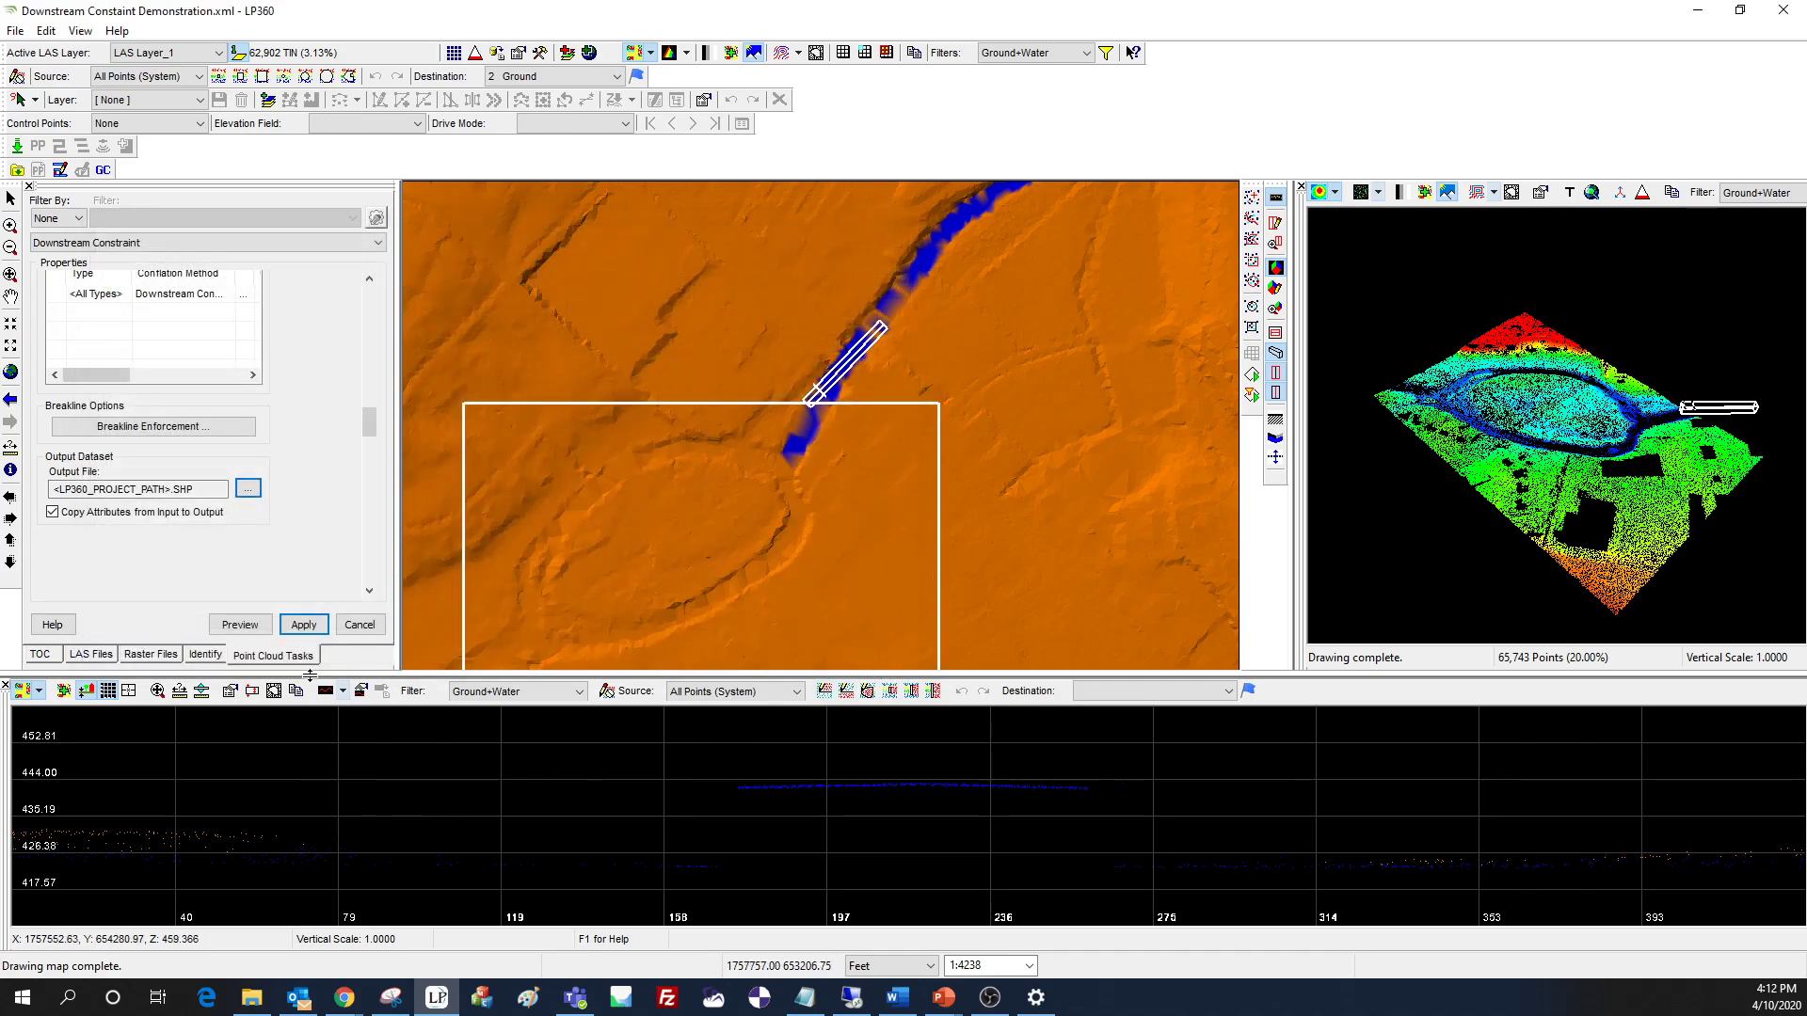
{"action": "left_click", "coordinate": [309, 626]}
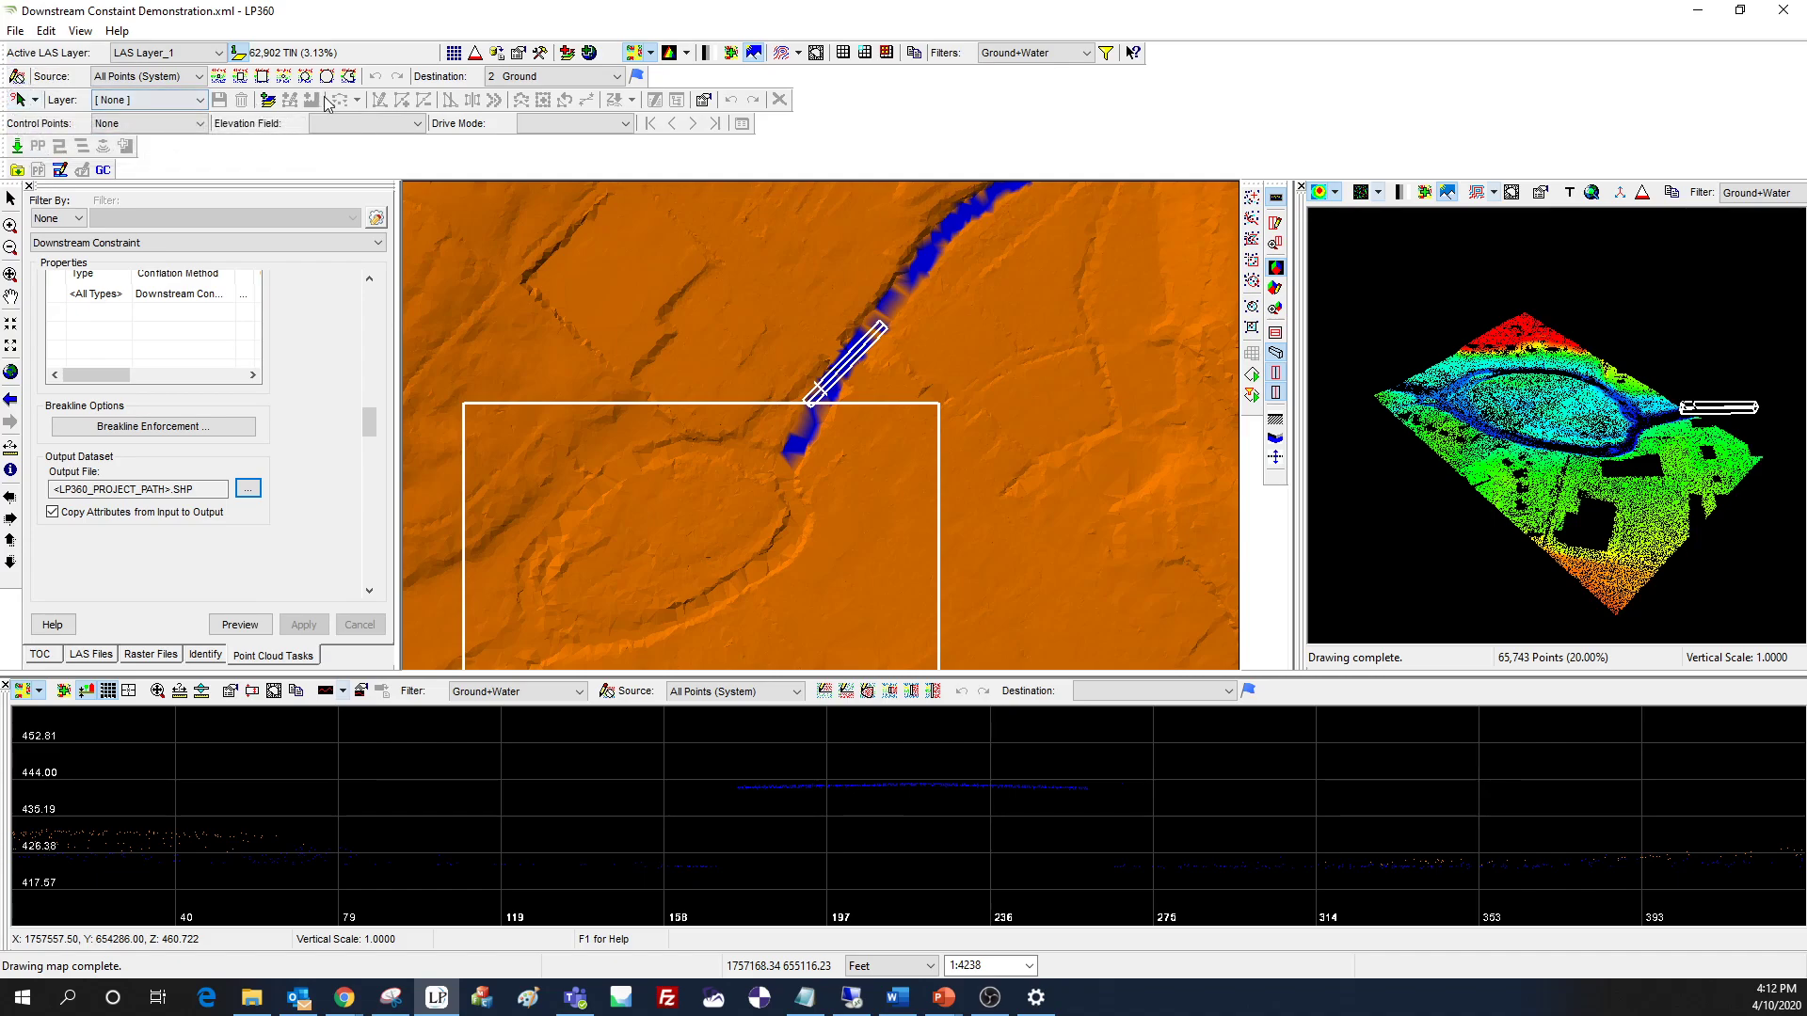
- Review the Auto Z conflation tasks for editing and creating features, and accept the feature edit options
{"action": "left_click", "coordinate": [700, 99]}
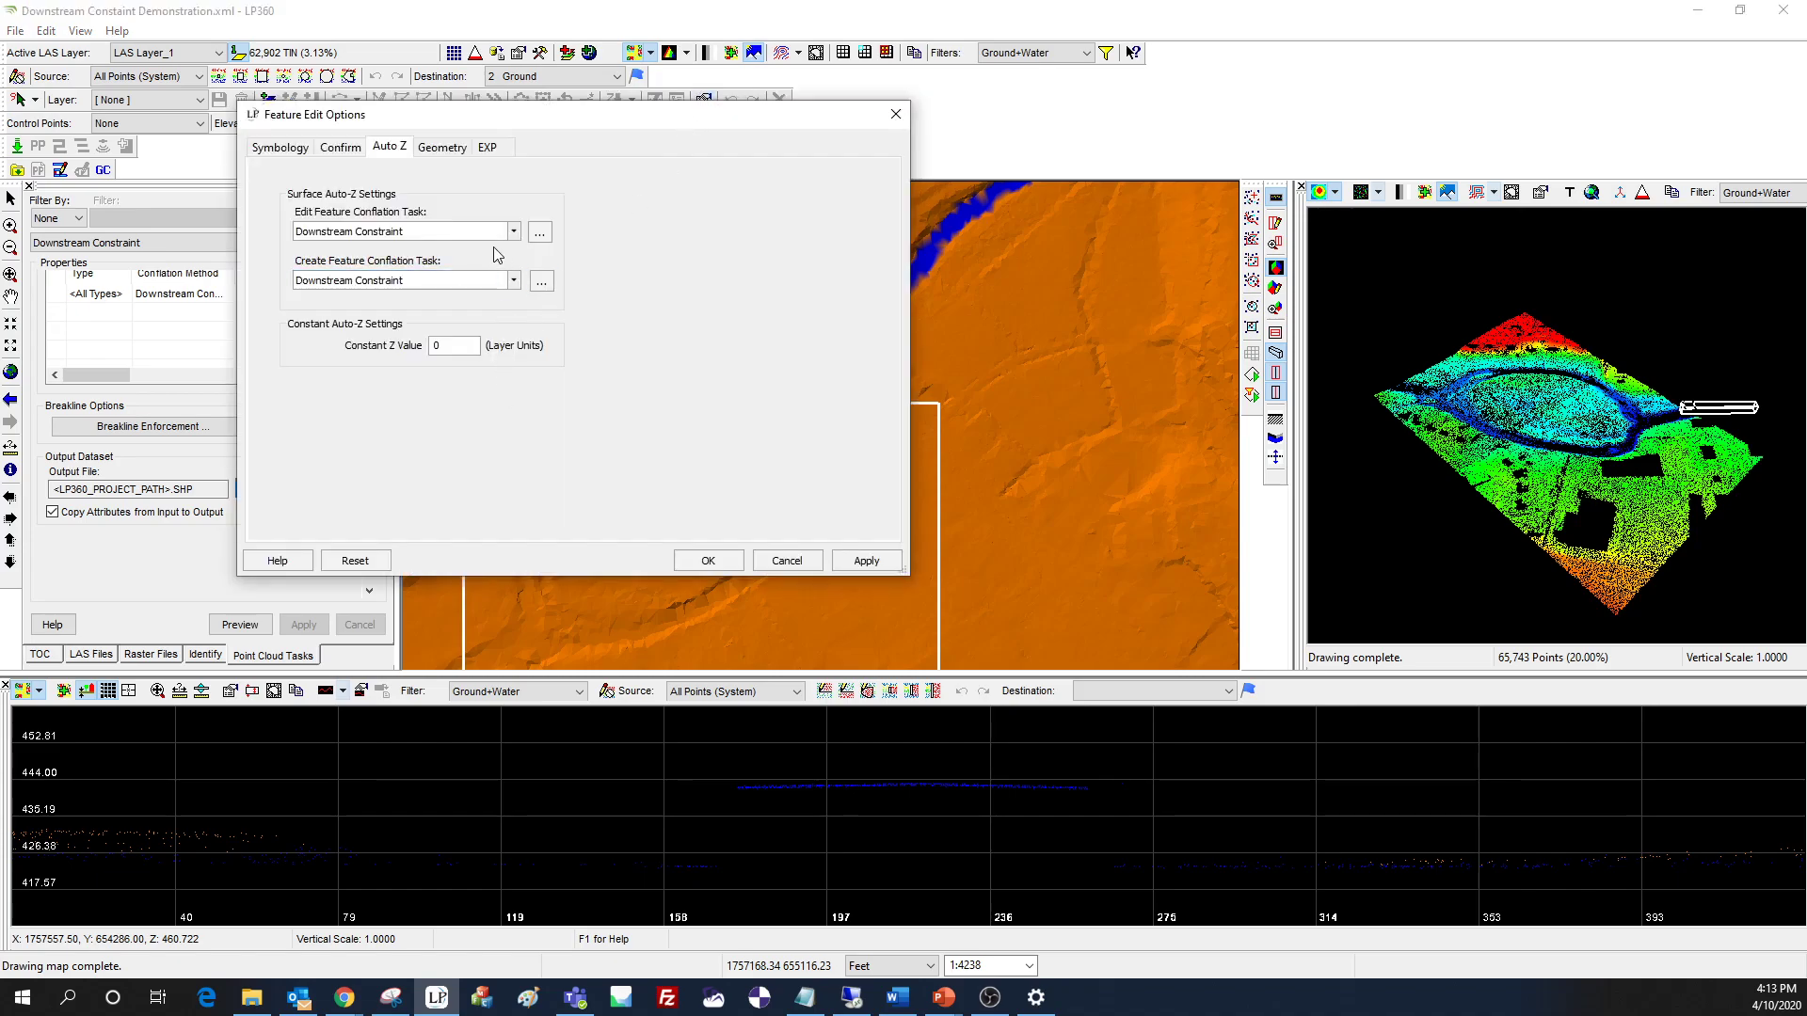
{"action": "left_click", "coordinate": [270, 148]}
{"action": "left_click", "coordinate": [340, 149]}
{"action": "left_click", "coordinate": [390, 147]}
{"action": "left_click", "coordinate": [499, 235]}
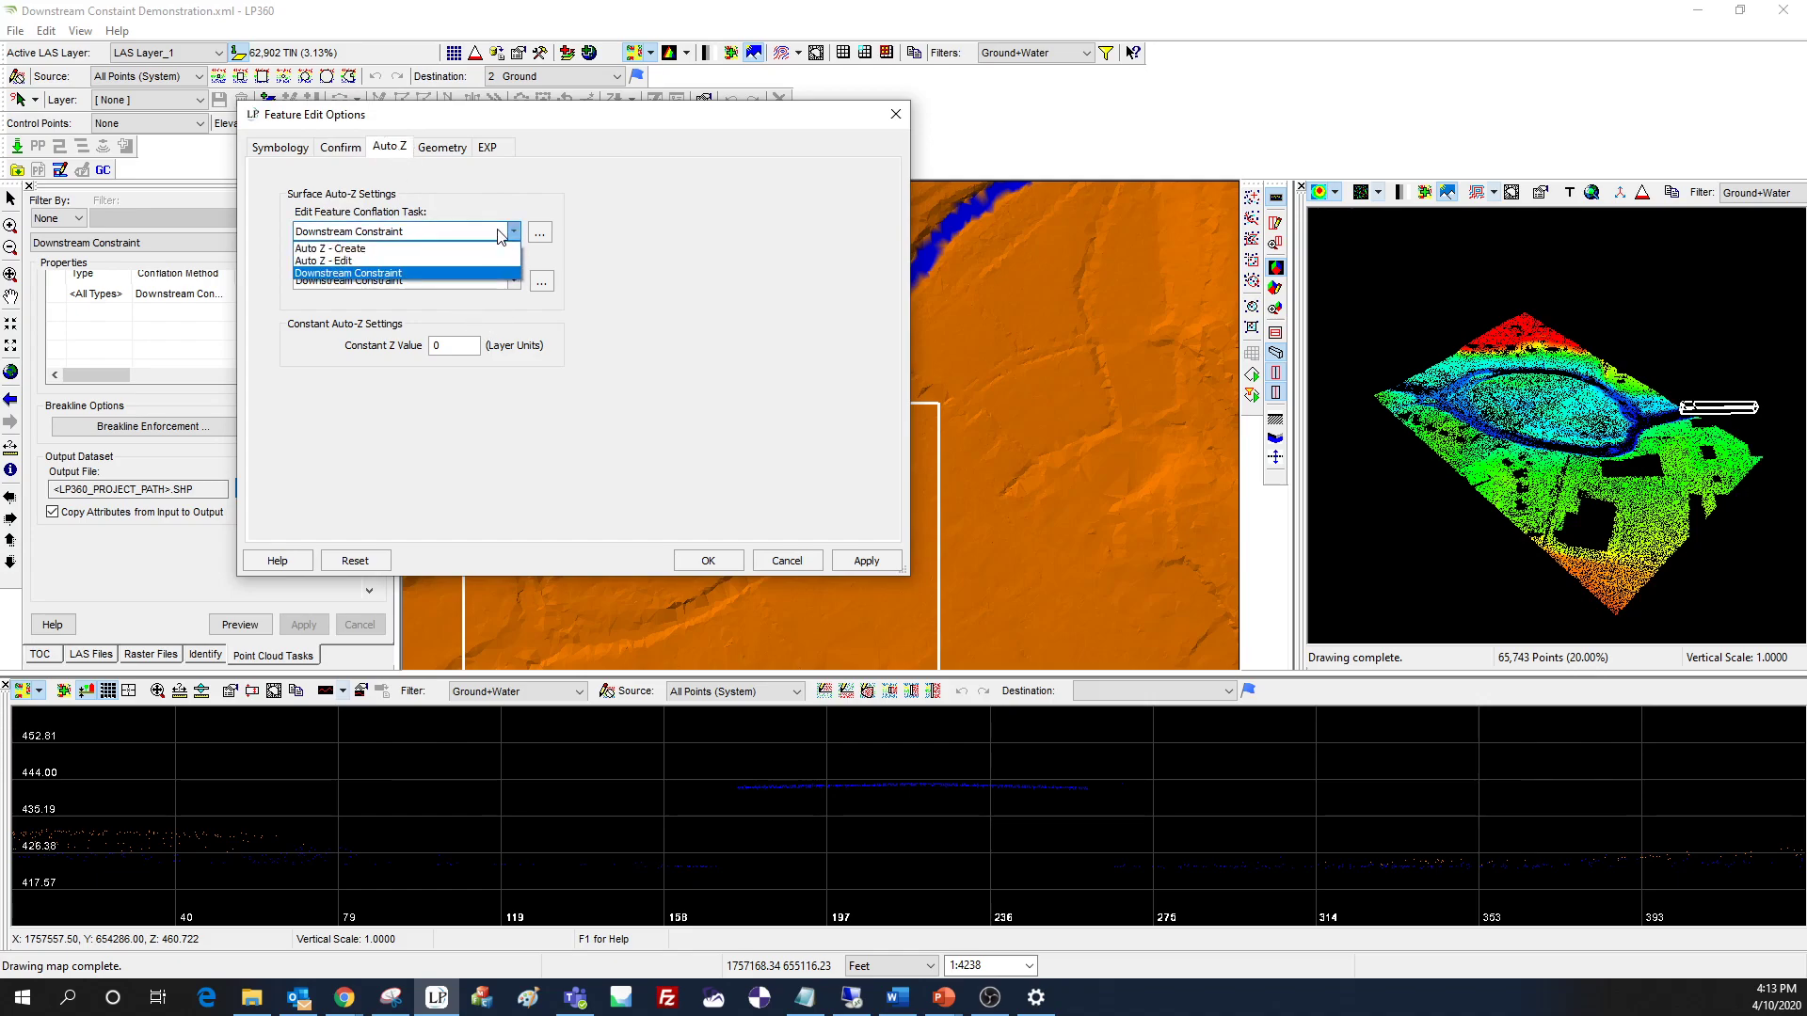
{"action": "left_click", "coordinate": [499, 235]}
{"action": "left_click", "coordinate": [499, 235]}
{"action": "left_click", "coordinate": [499, 235]}
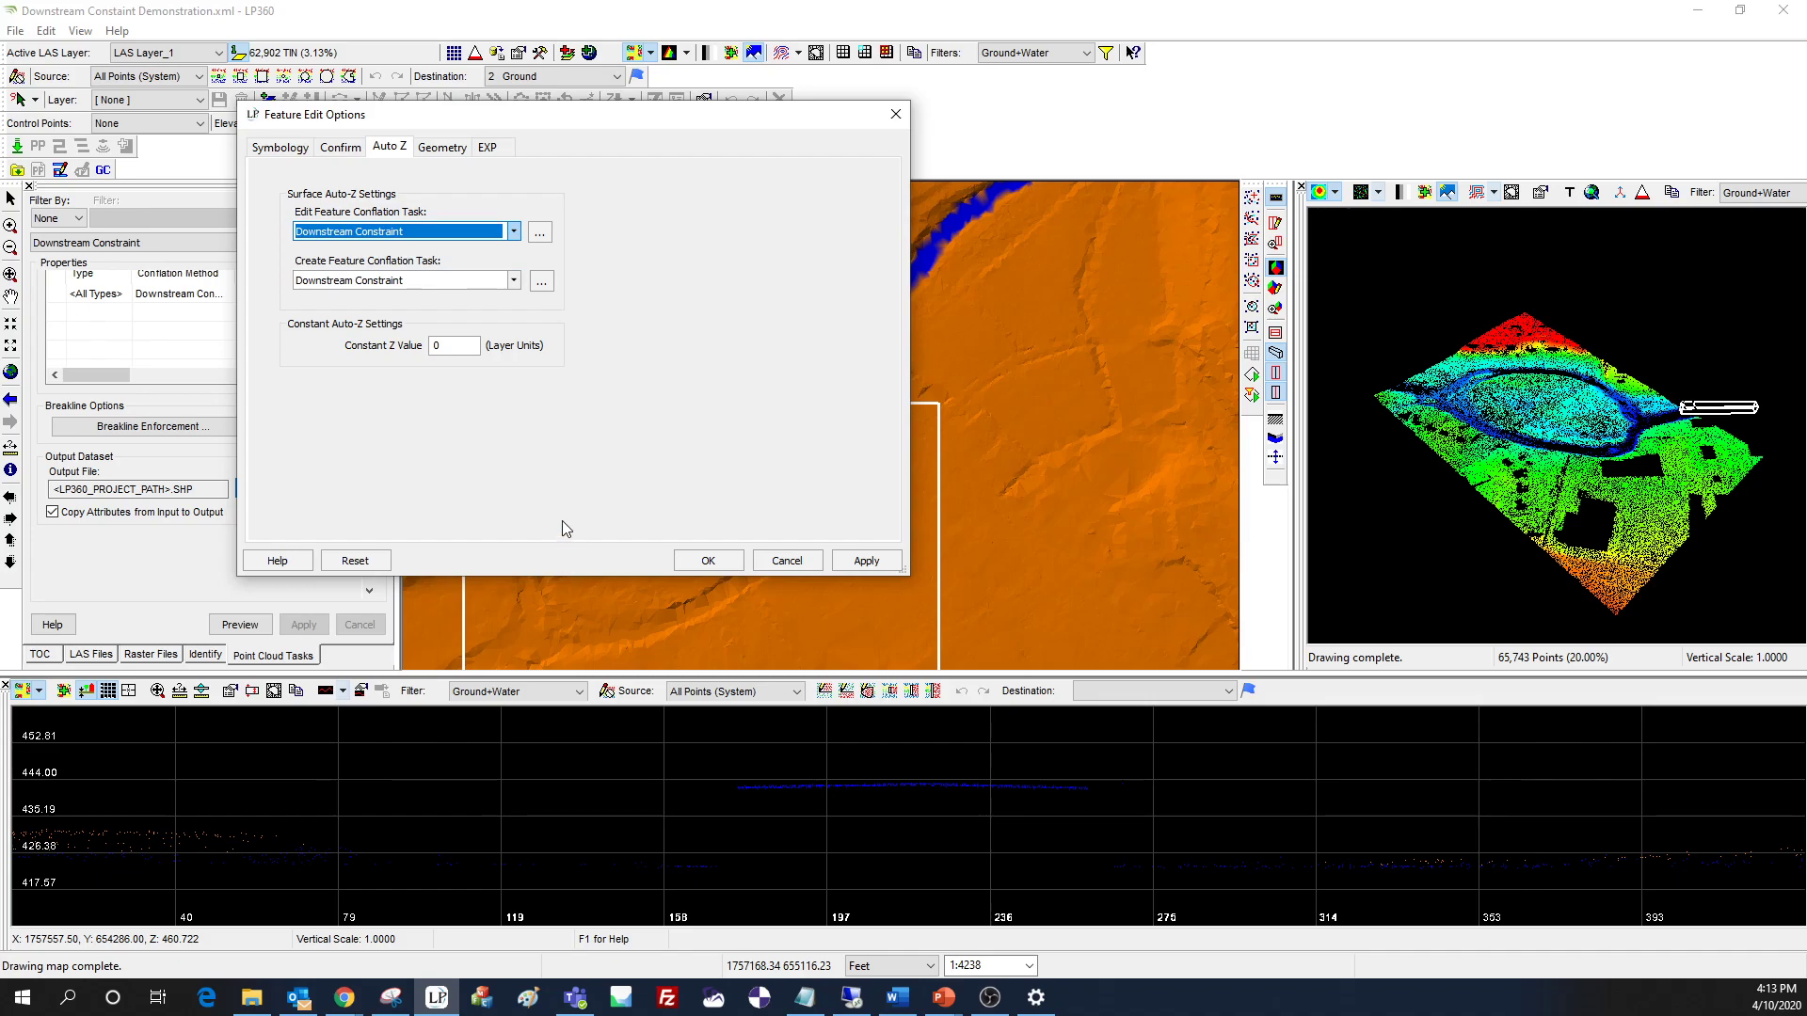
{"action": "left_click", "coordinate": [515, 232]}
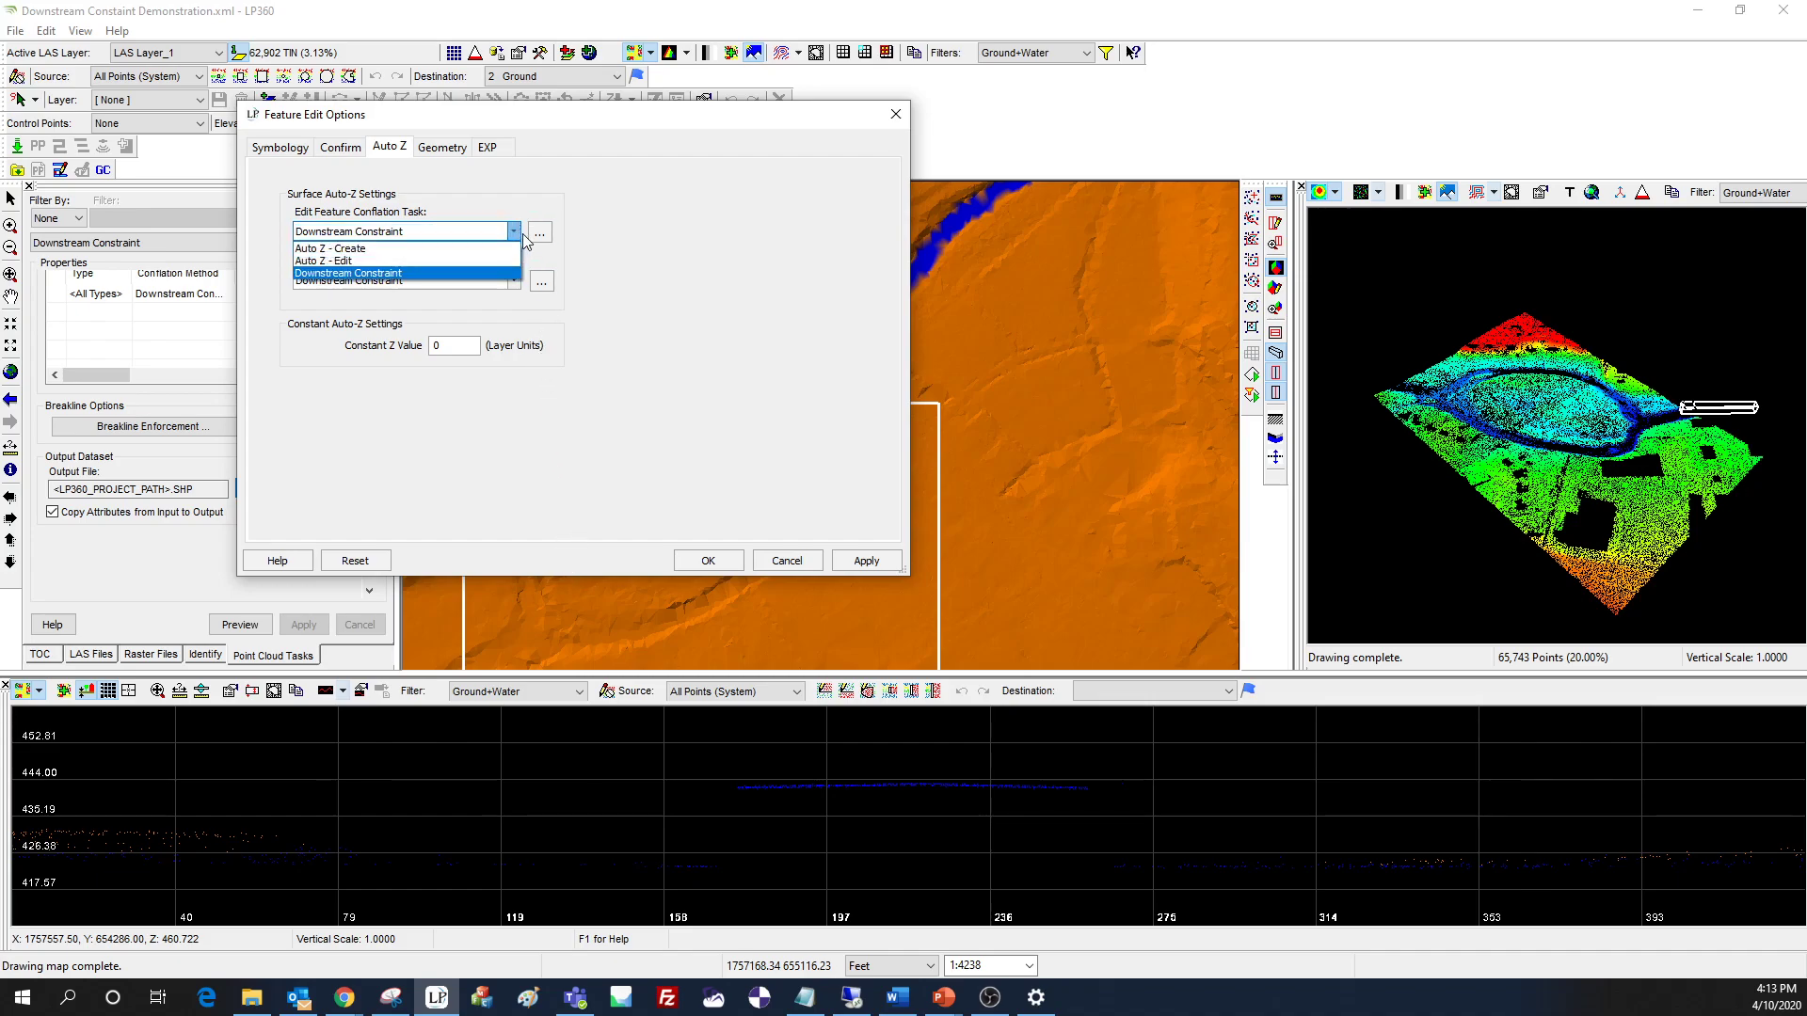
{"action": "left_click", "coordinate": [517, 234]}
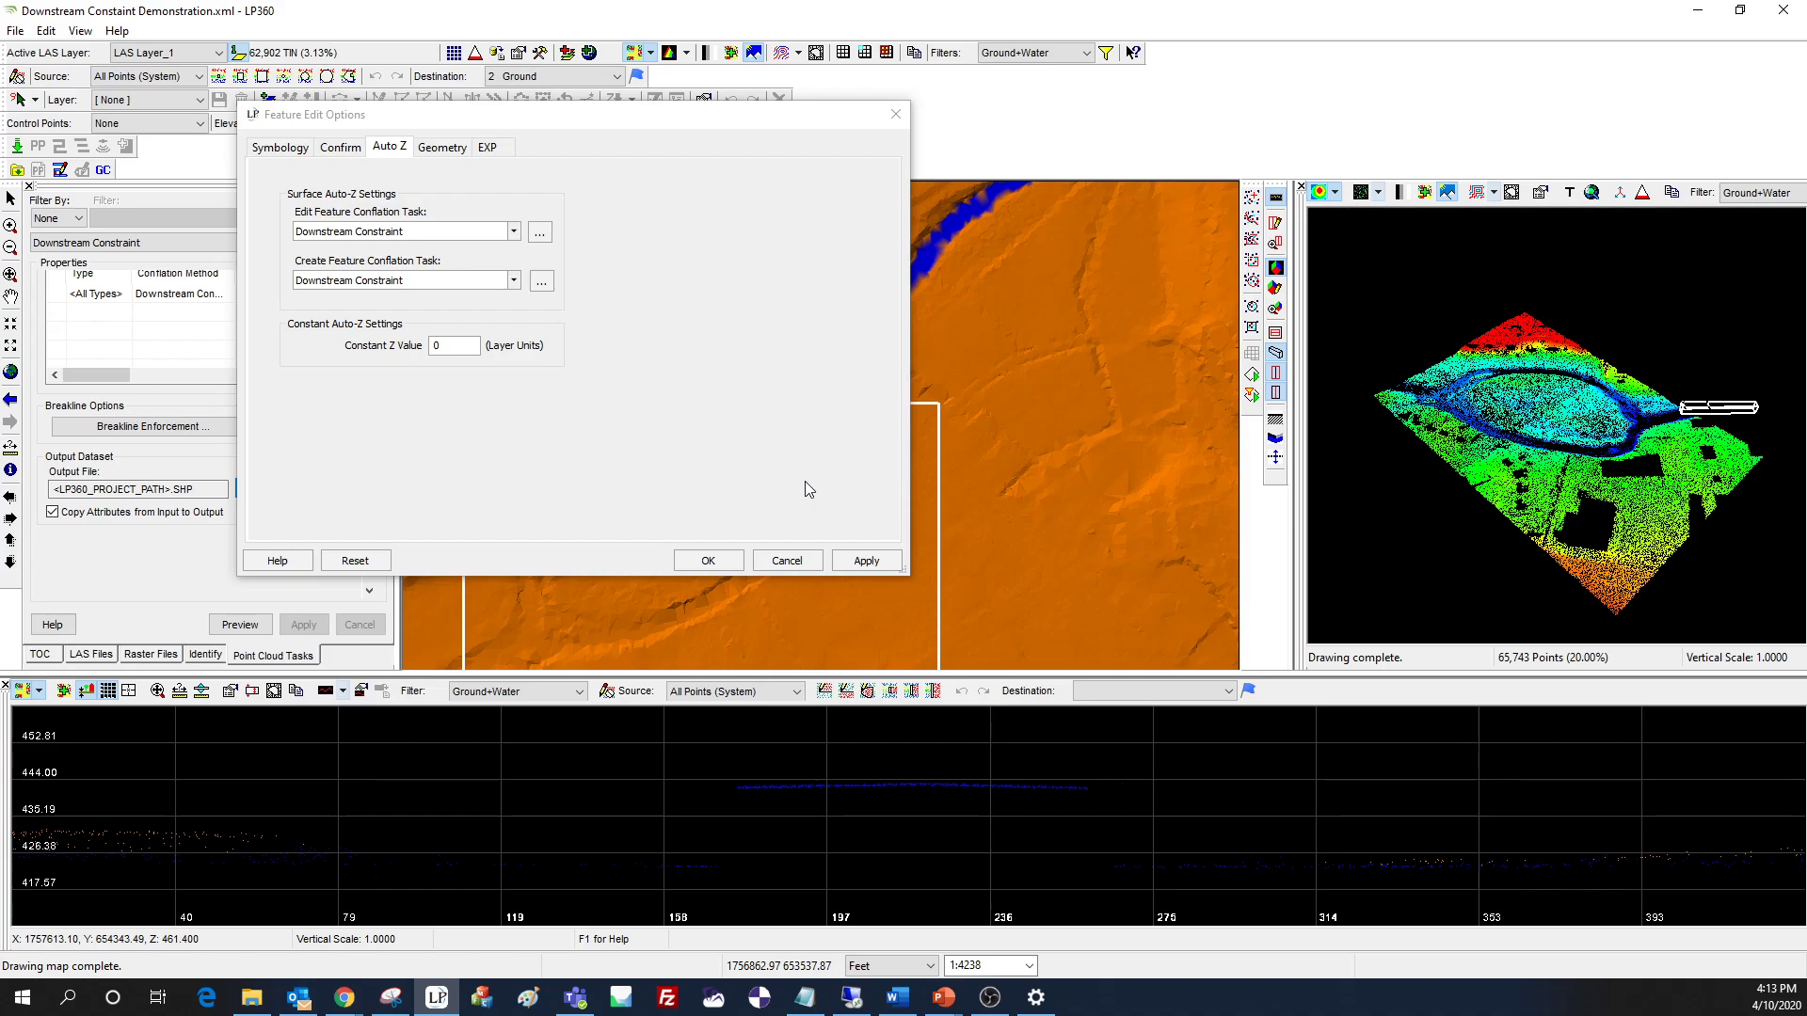
{"action": "left_click", "coordinate": [708, 560]}
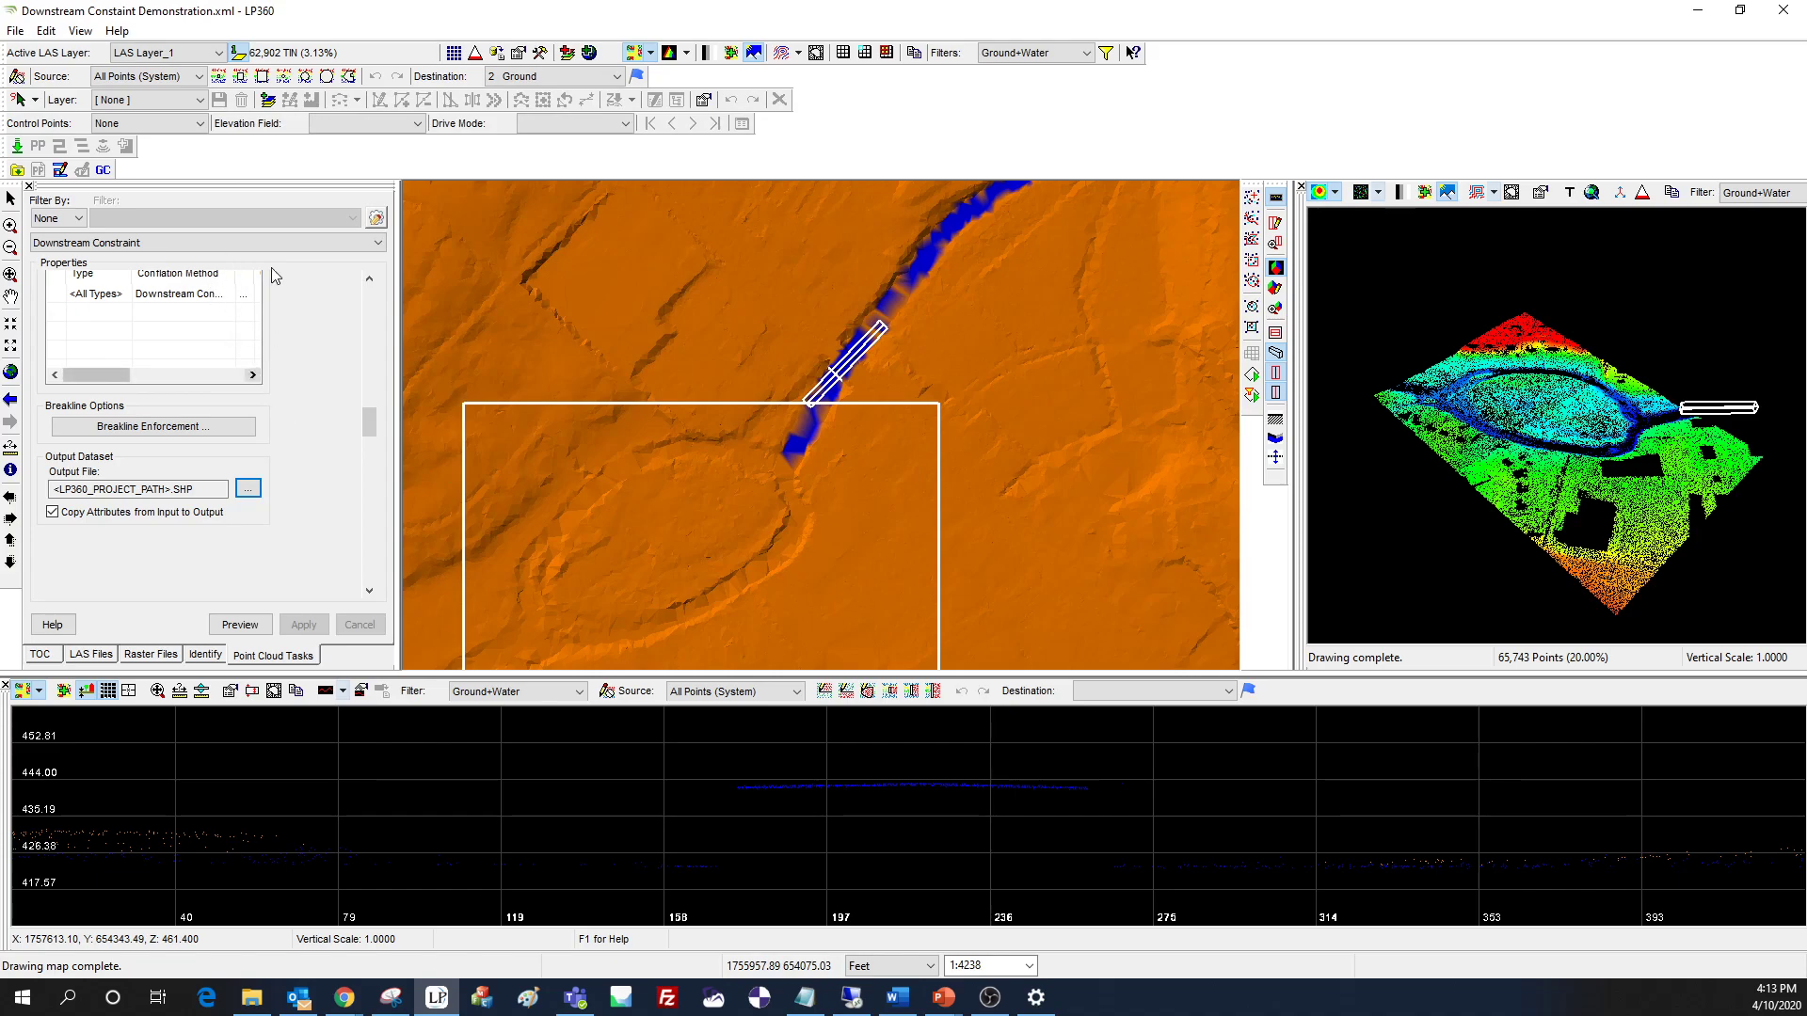
- Start a new feature layer stored as the shapefile River_Centerline in the DavidsonCounty folder
{"action": "left_click", "coordinate": [268, 102]}
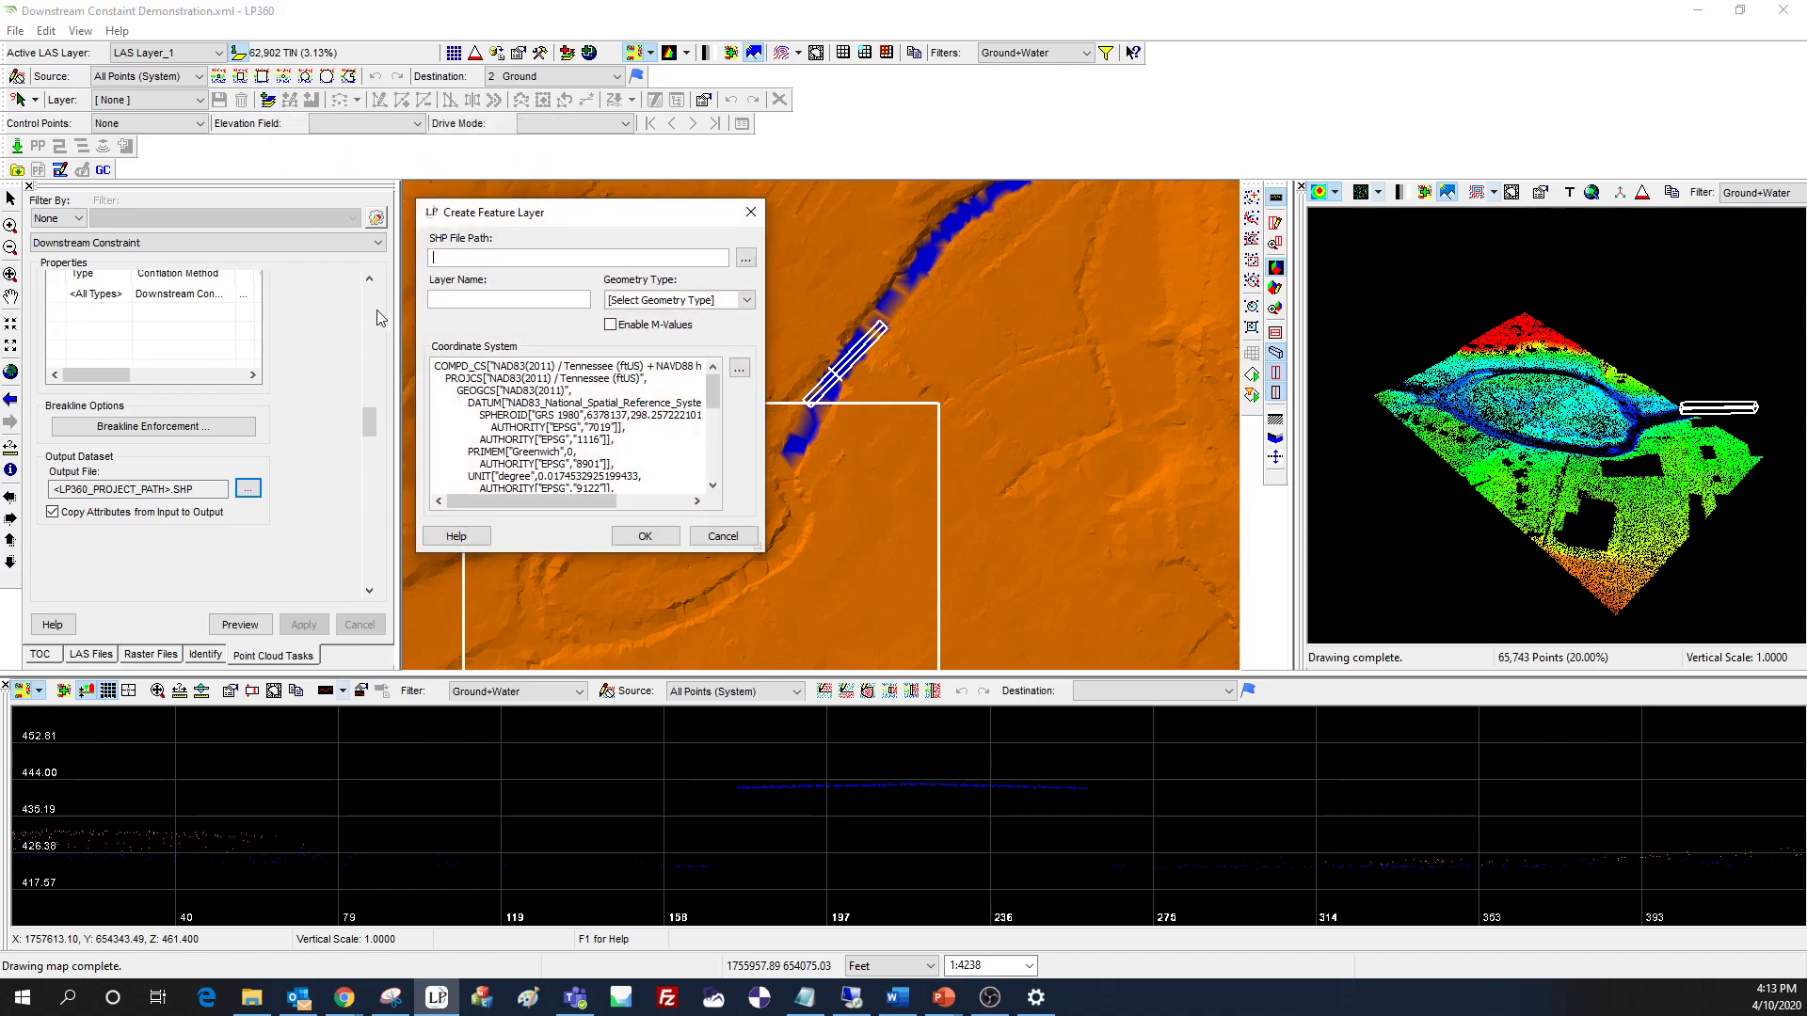
{"action": "left_click", "coordinate": [745, 261]}
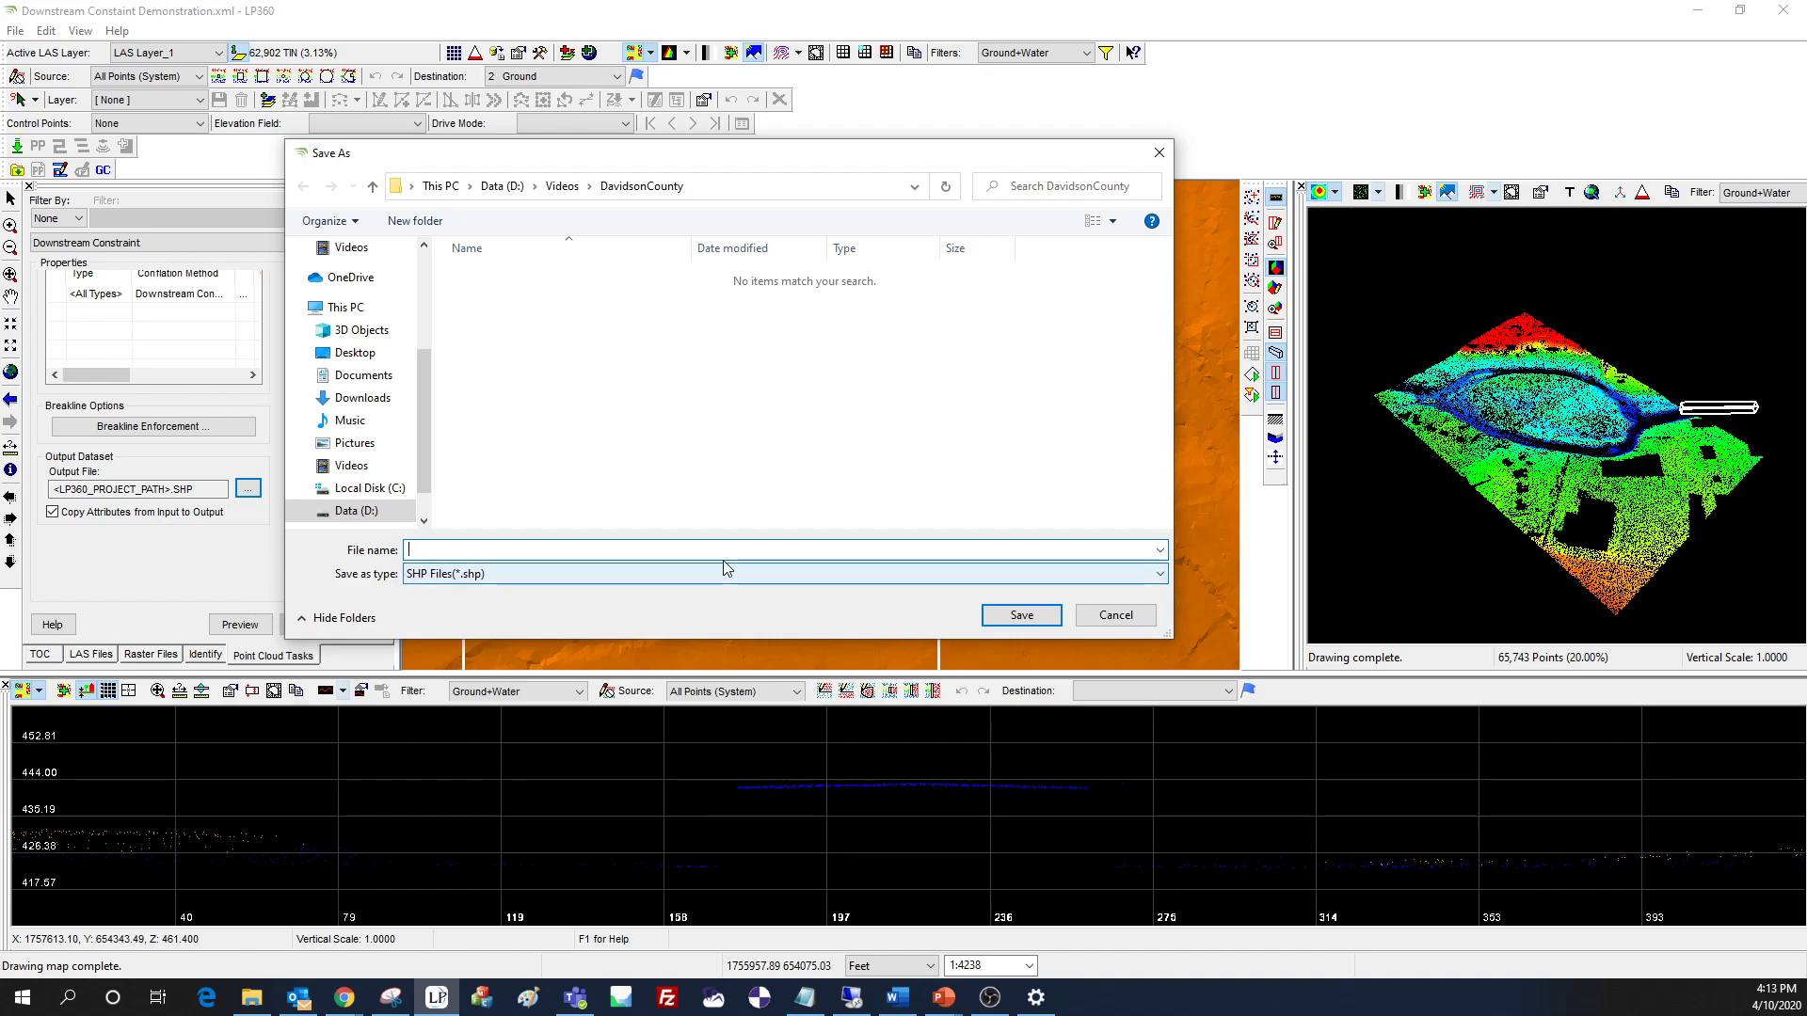
{"action": "type", "text": "Riv"}
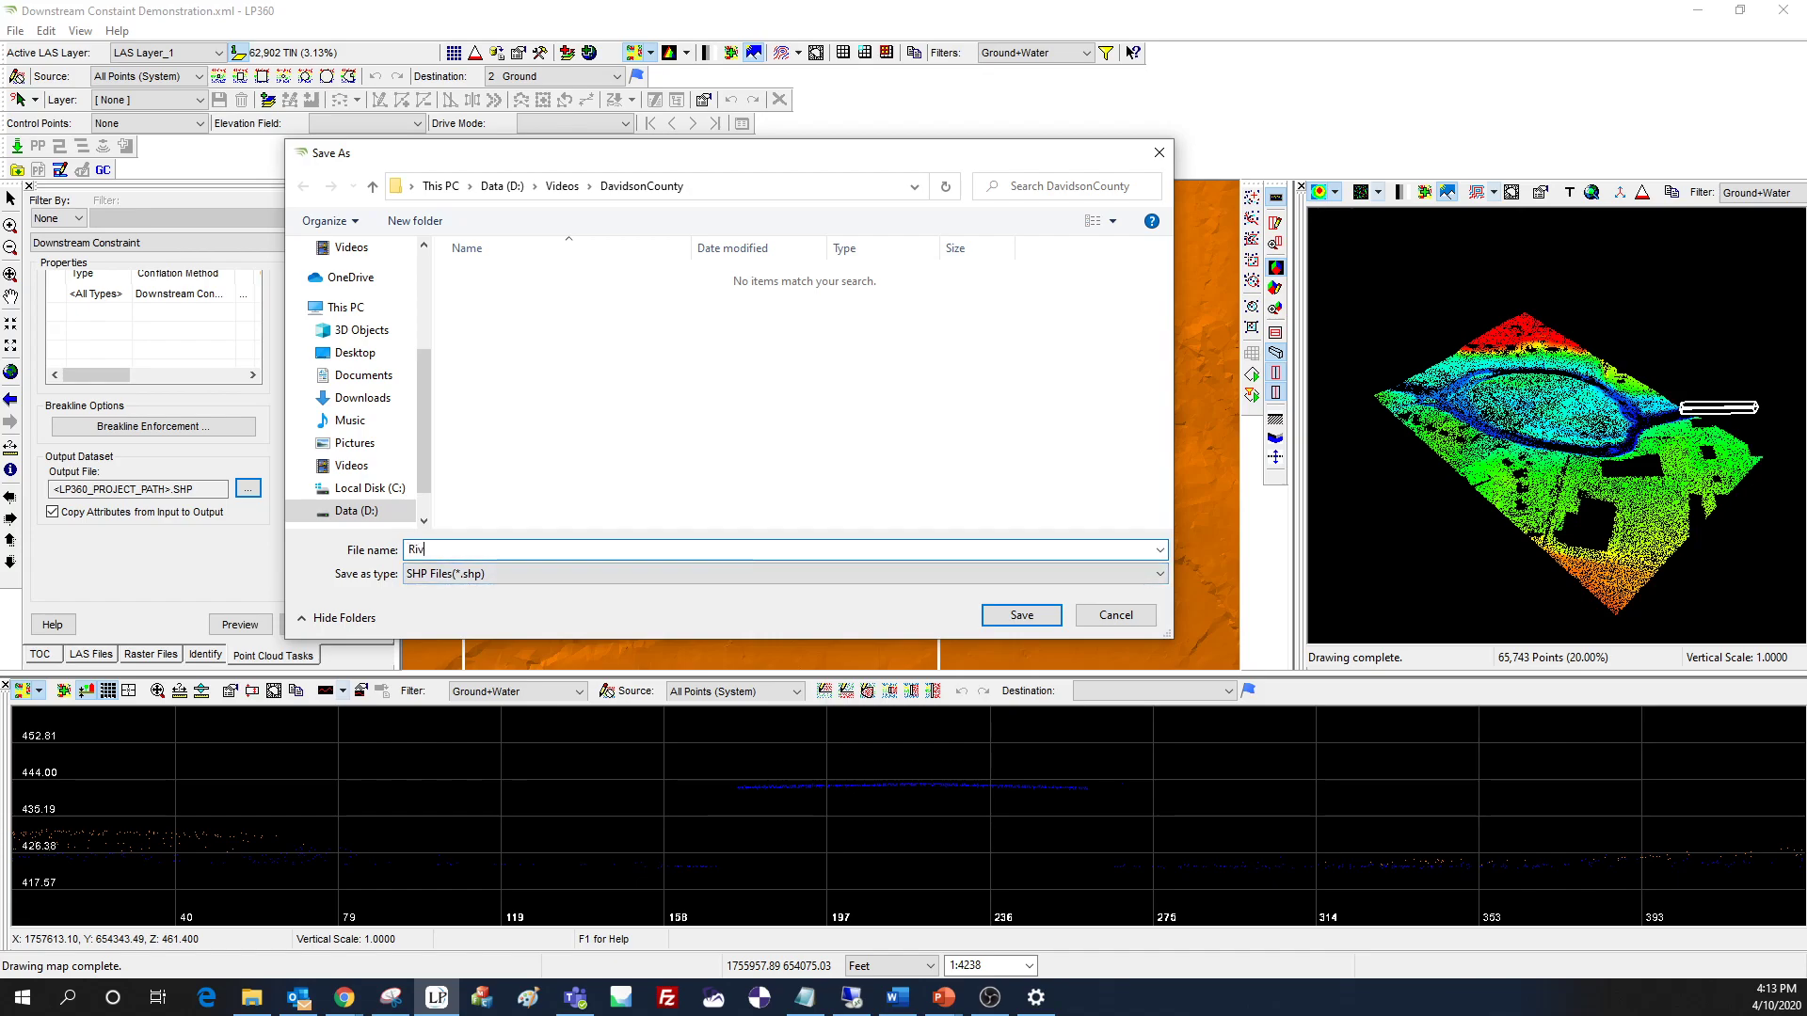
{"action": "type", "text": "er_Centerline"}
{"action": "left_click", "coordinate": [1021, 615]}
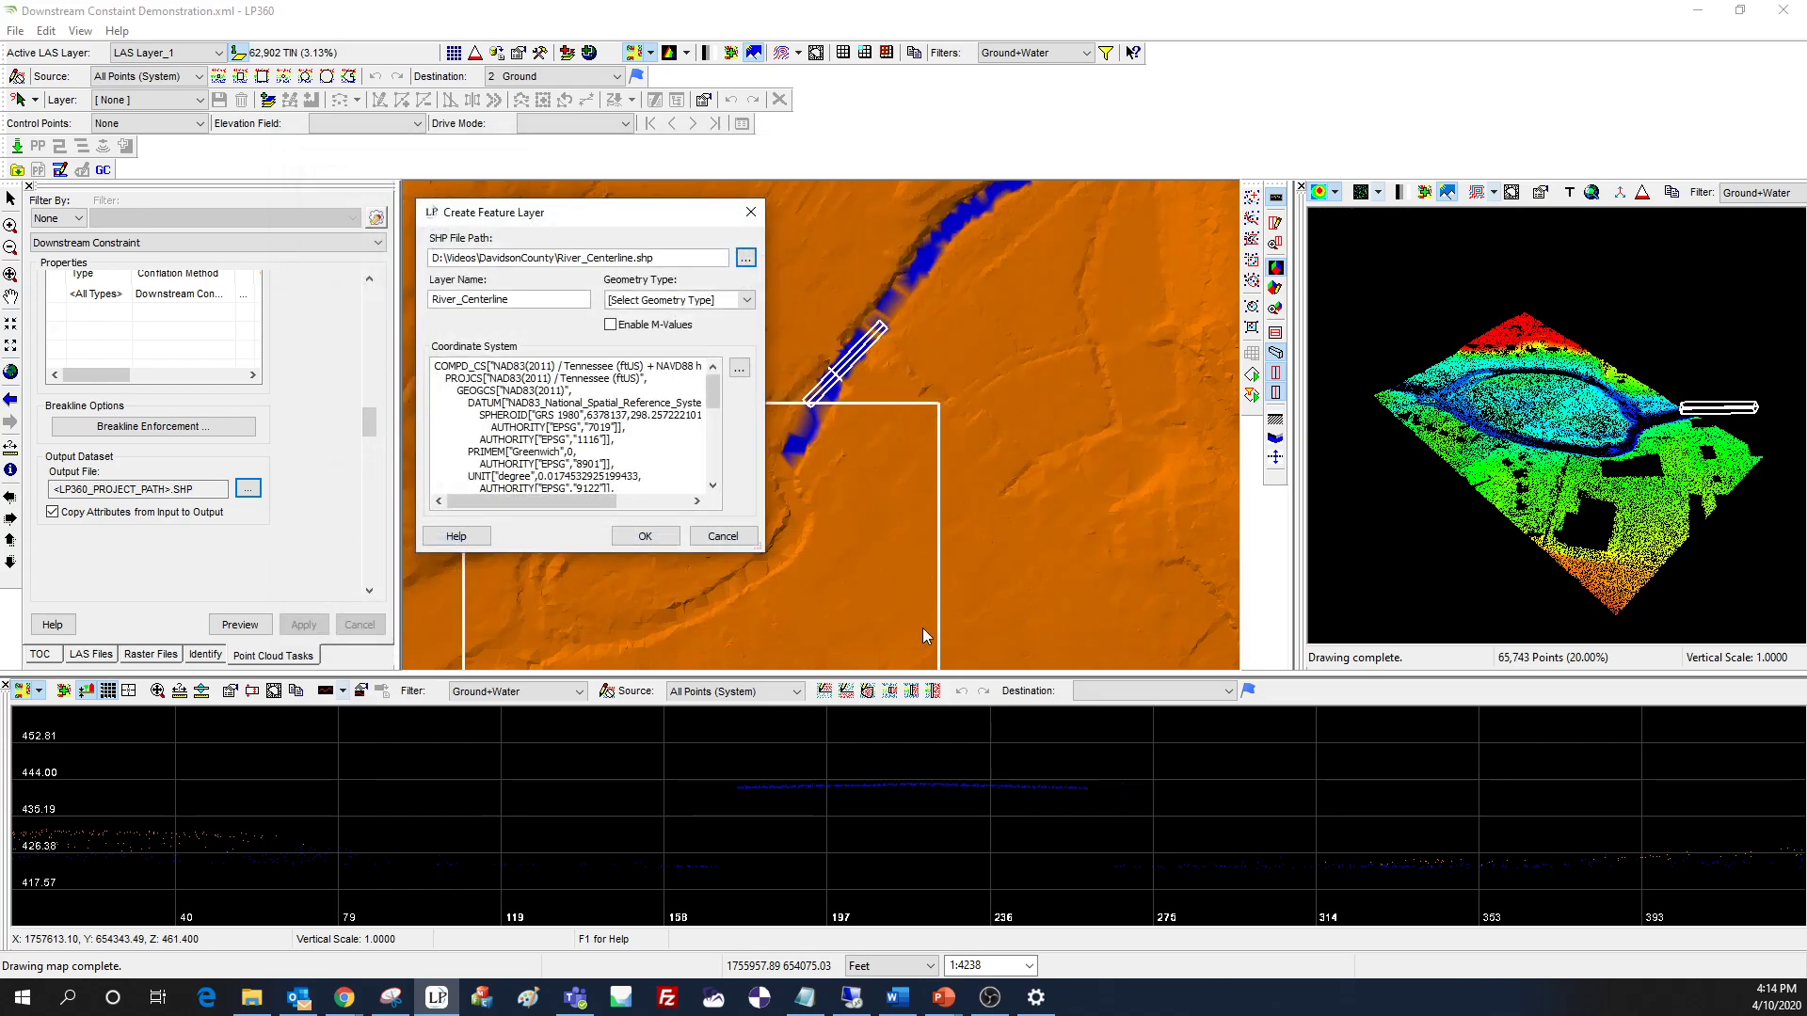
- Make River_Centerline a 3-D Polyline layer with M-values enabled and create it
{"action": "left_click", "coordinate": [746, 299]}
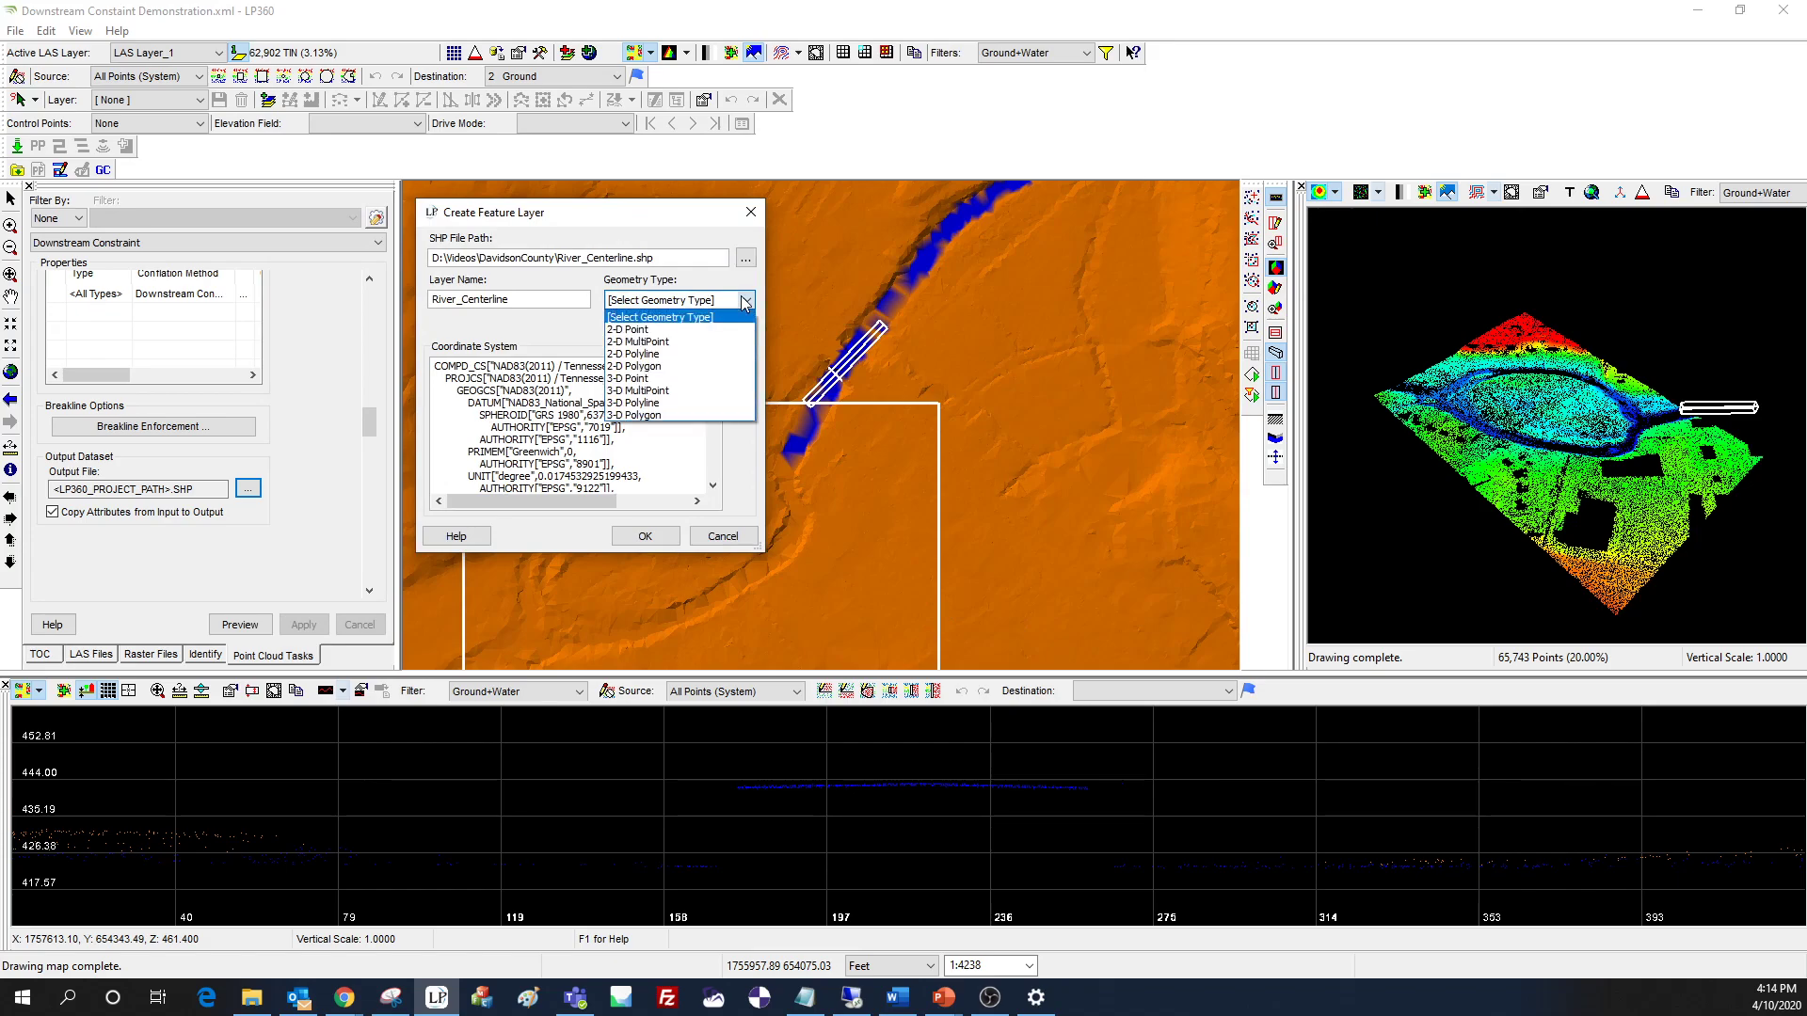
{"action": "left_click", "coordinate": [729, 404]}
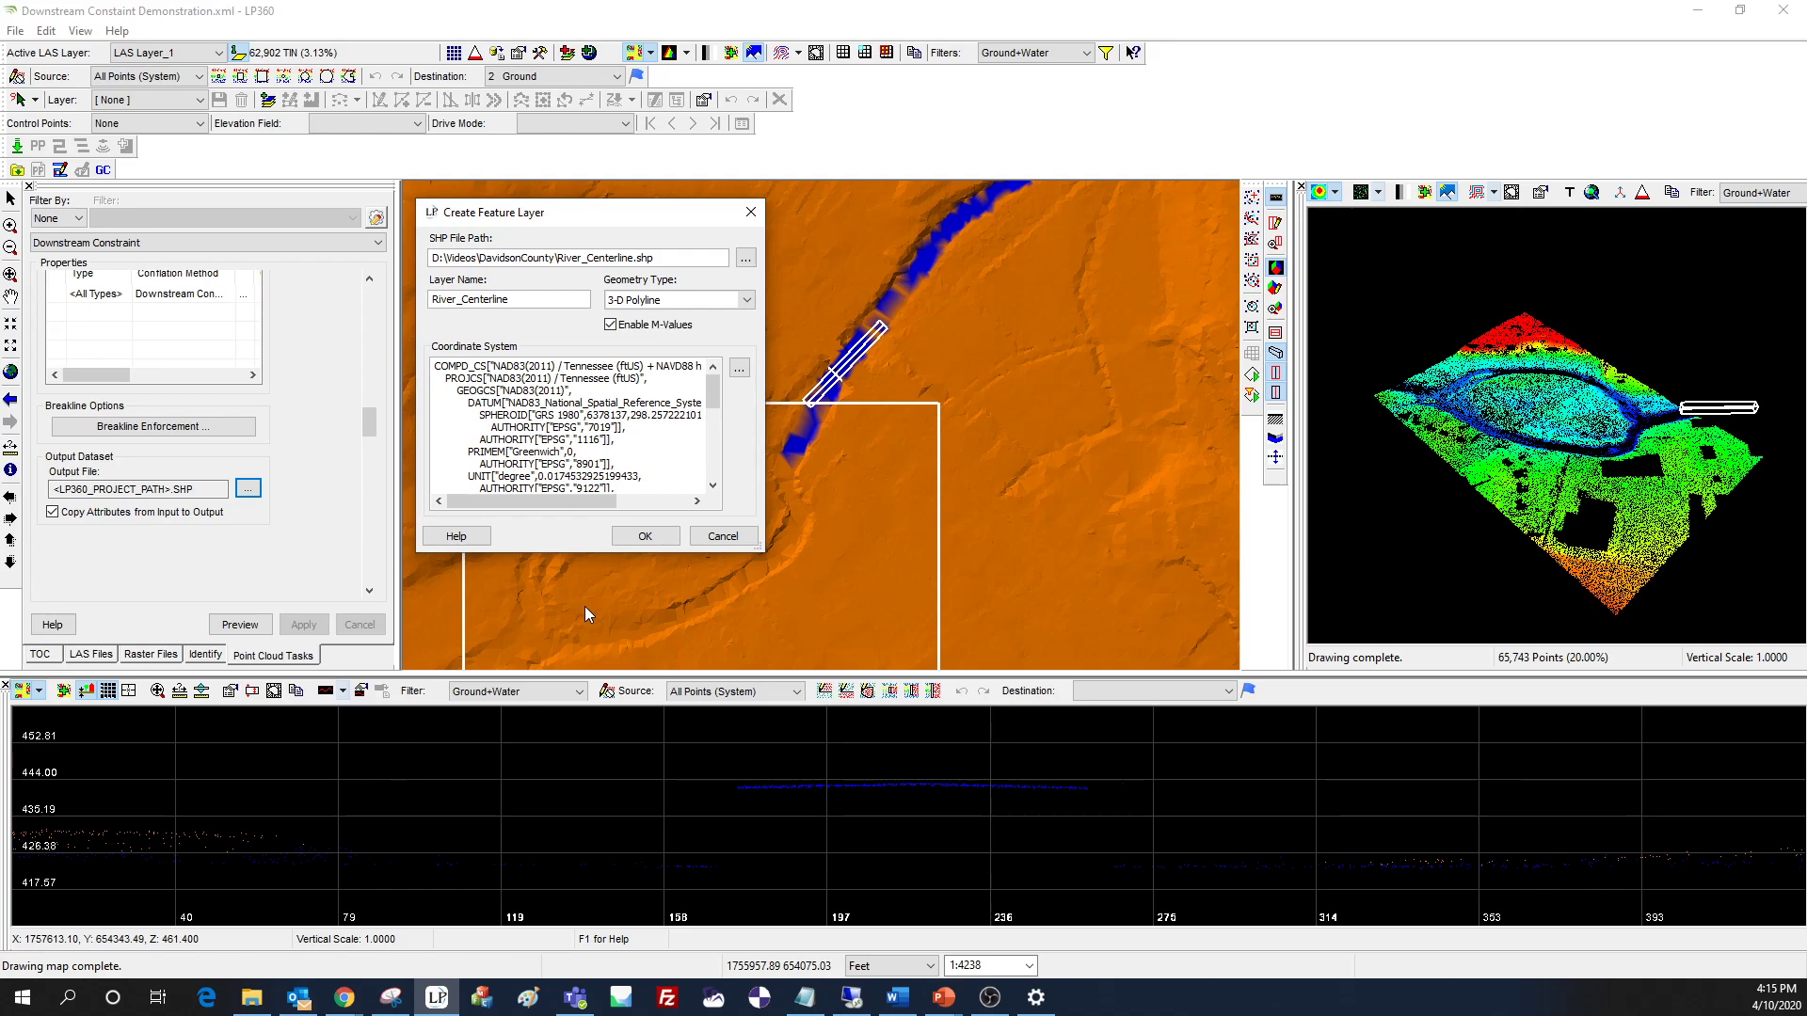
{"action": "left_click", "coordinate": [651, 543]}
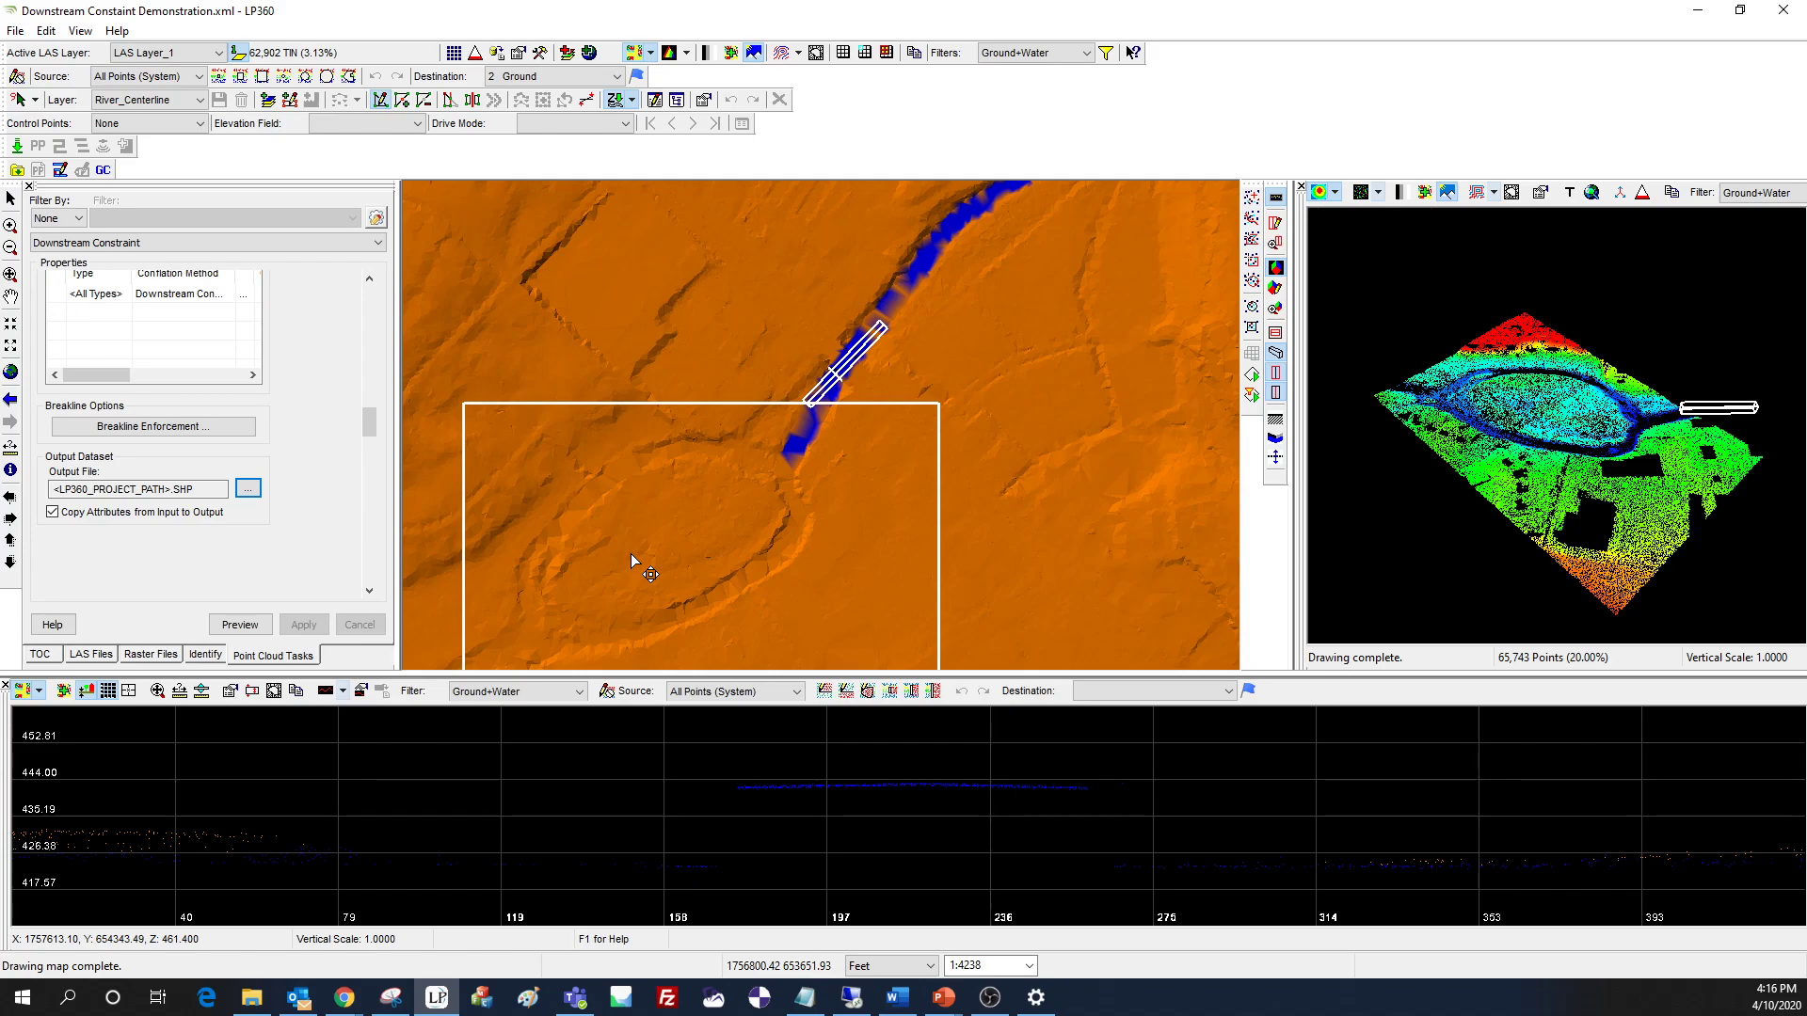
- Begin a new River_Centerline feature, placing its first vertex in the channel along the southern side of the oval land area
{"action": "left_click", "coordinate": [618, 99]}
{"action": "left_click", "coordinate": [290, 104]}
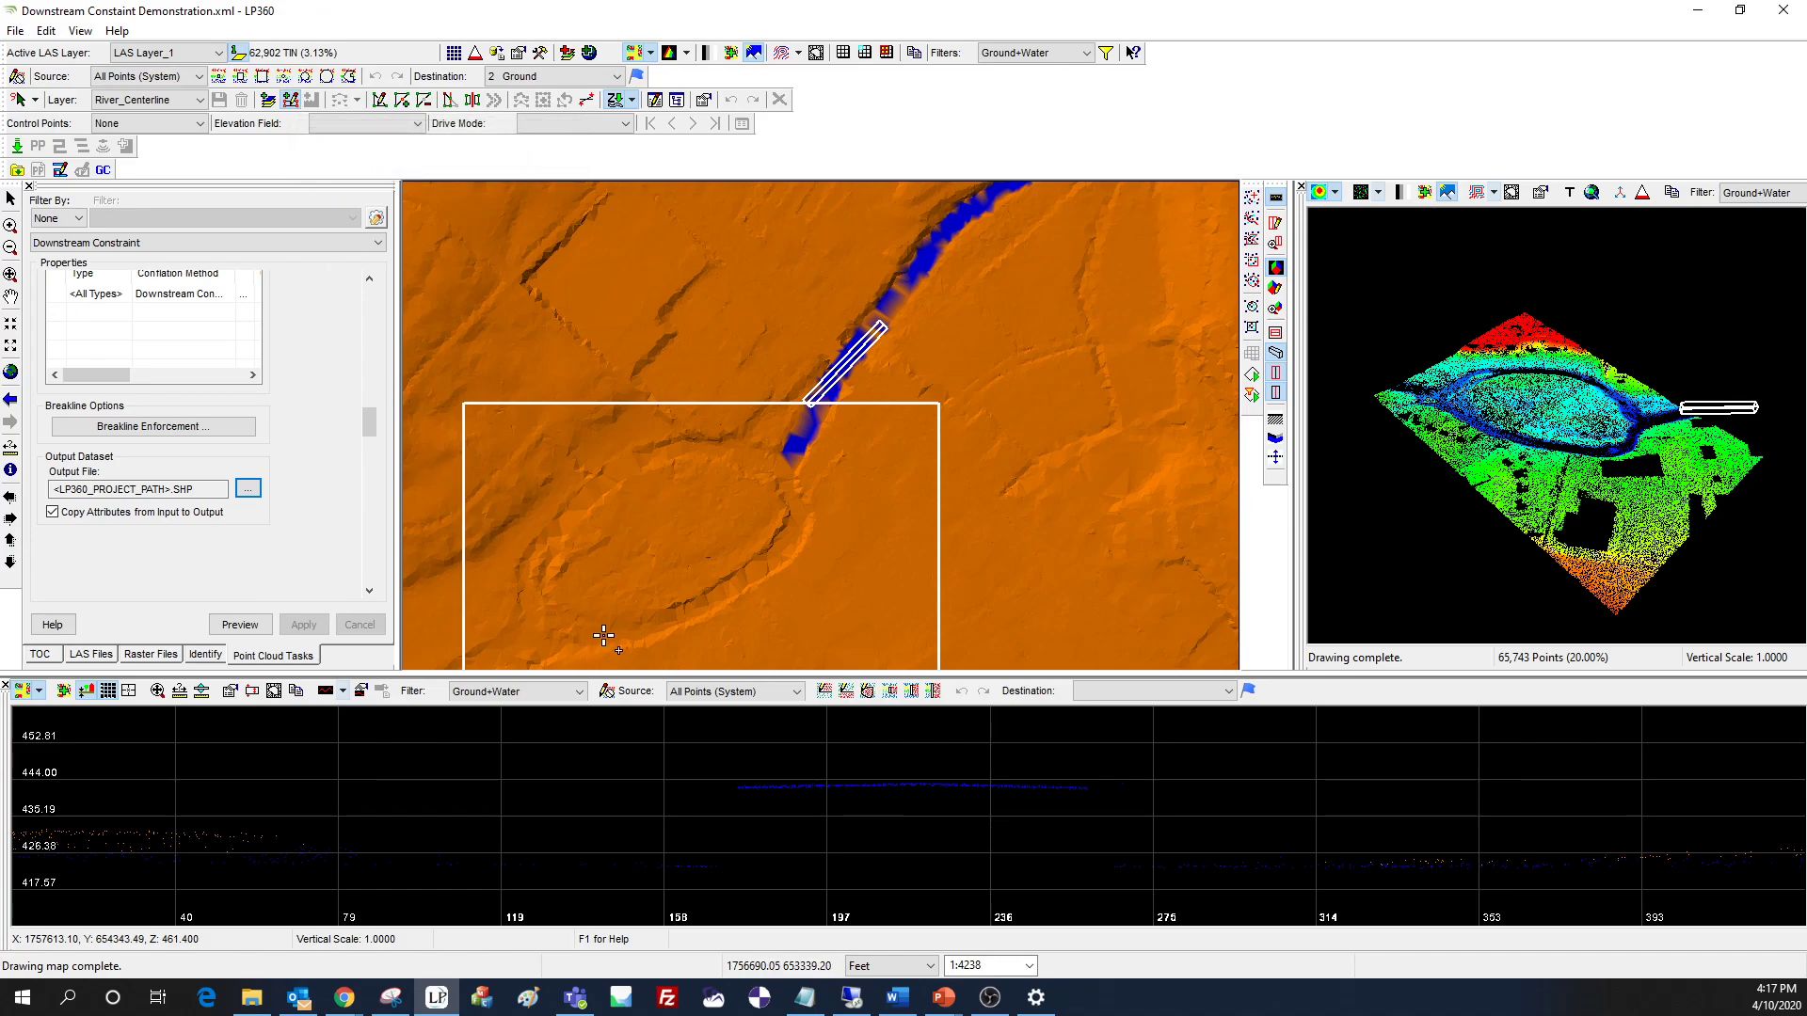
{"action": "scroll", "coordinate": [610, 638], "scroll_direction": "up", "scroll_amount": 1}
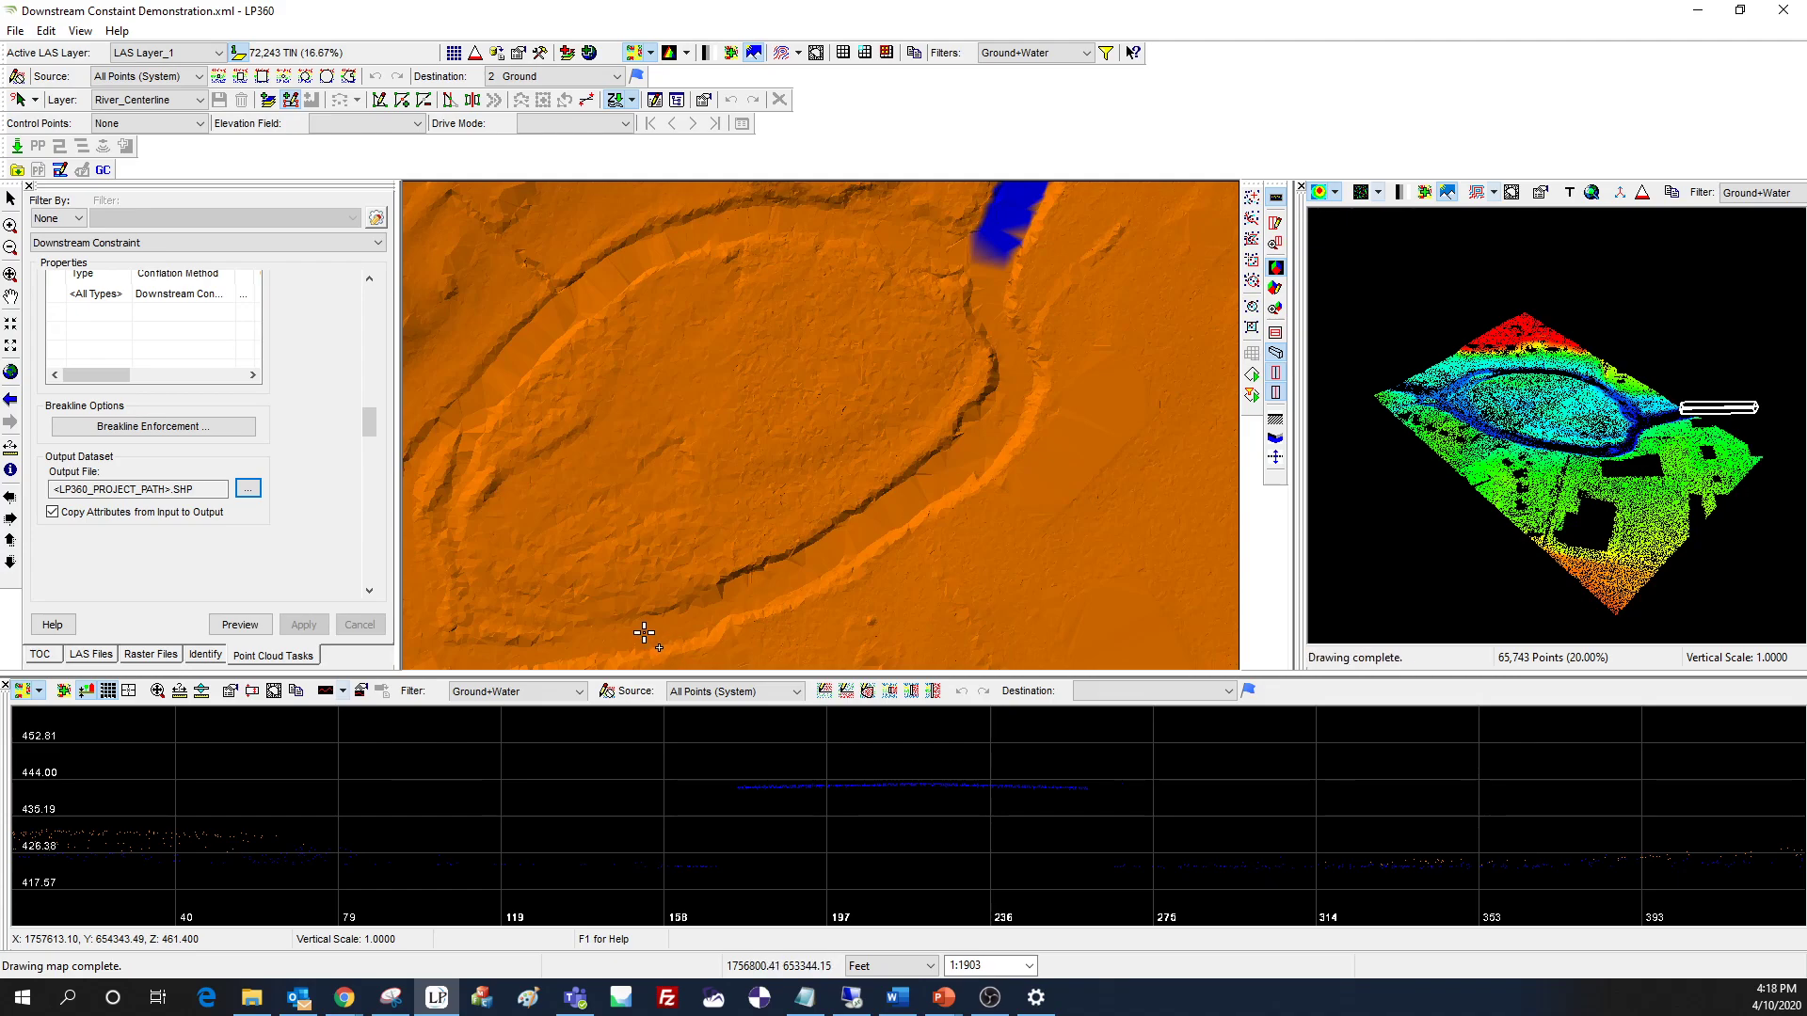
{"action": "left_click", "coordinate": [644, 633]}
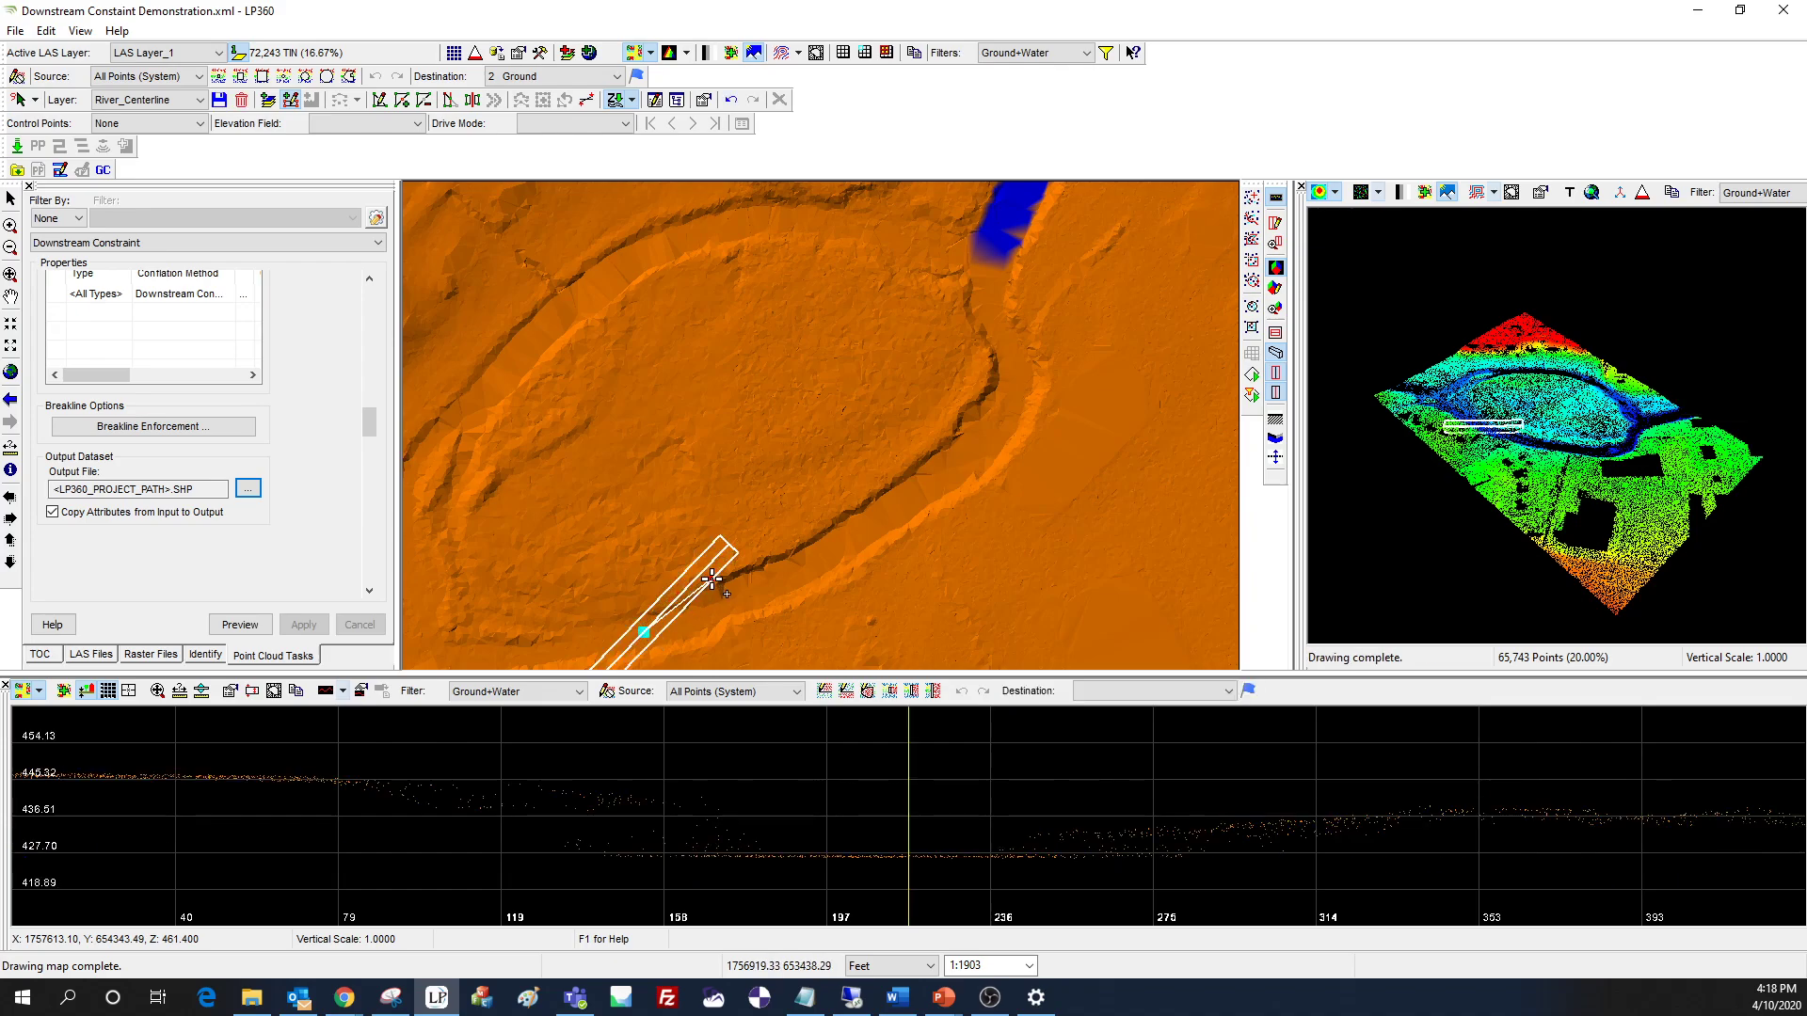
{"action": "scroll", "coordinate": [717, 581], "scroll_direction": "down", "scroll_amount": 1}
{"action": "middle_click_drag", "start_coordinate": [760, 595], "coordinate": [764, 470]}
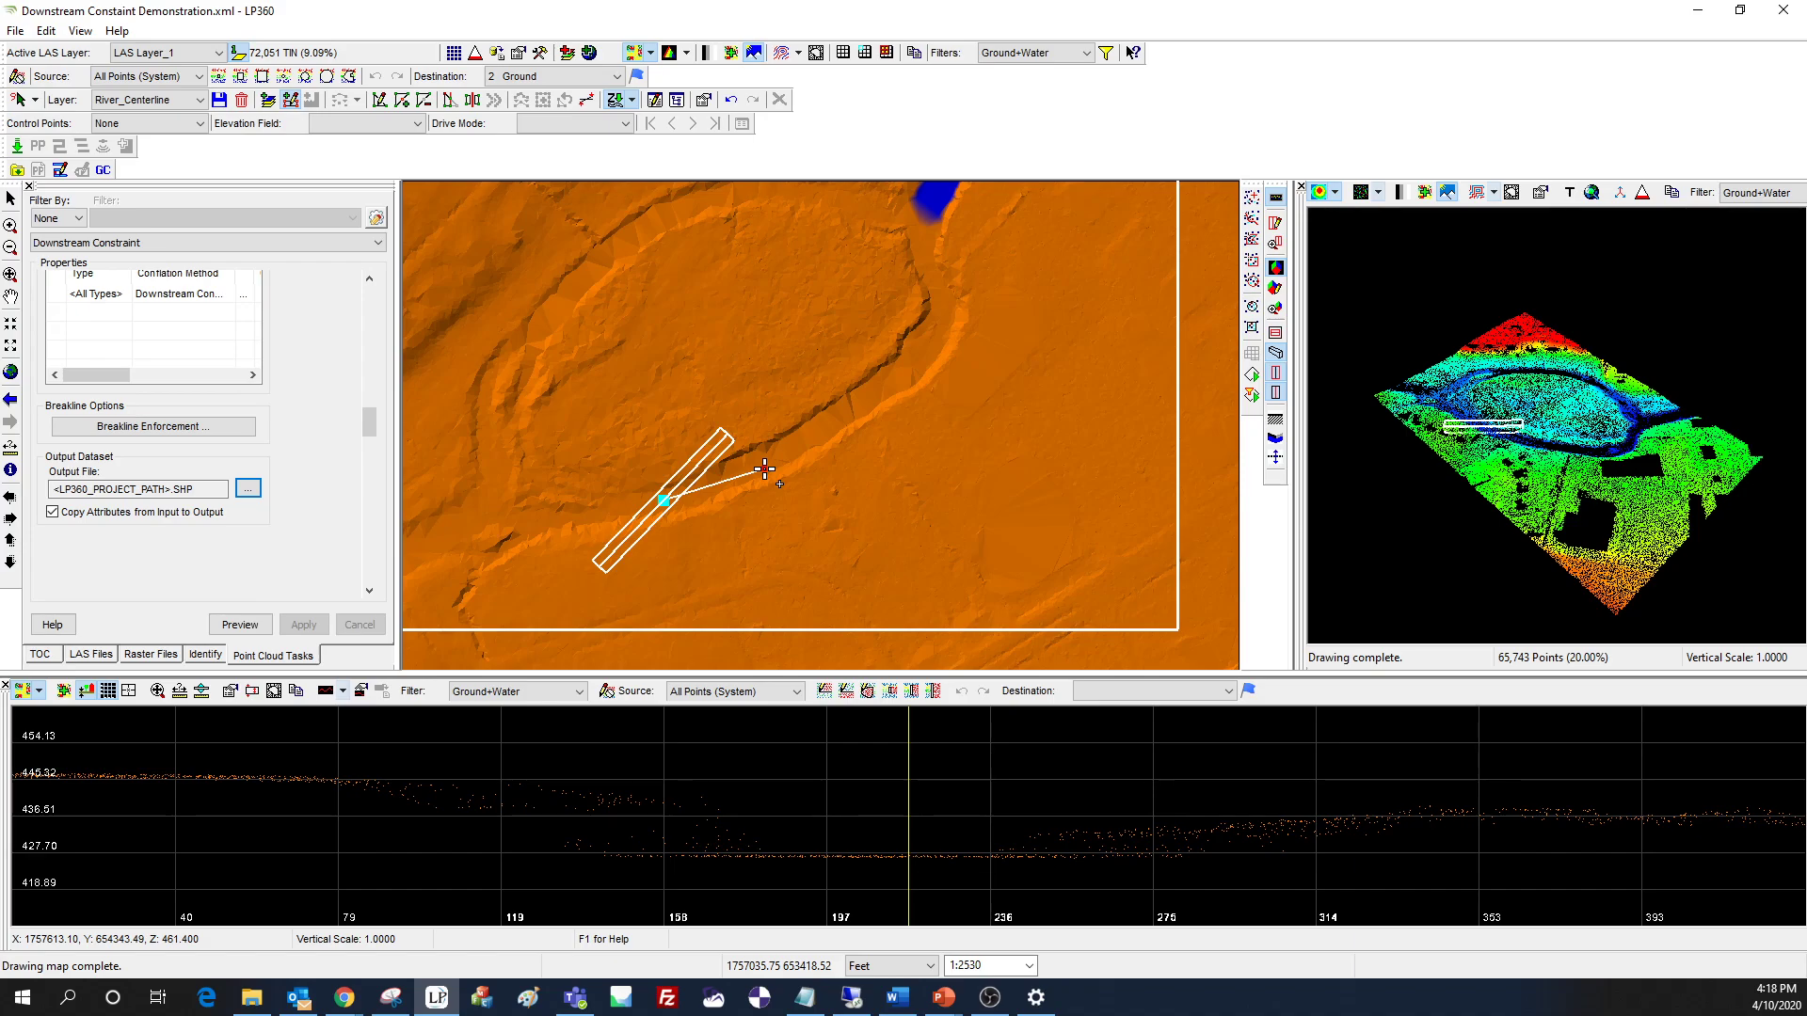
- Rotate the profile section about the first vertex until it crosses the river channel roughly perpendicular to the flow
{"action": "left_click", "coordinate": [877, 852]}
{"action": "left_click", "coordinate": [782, 855]}
{"action": "left_click", "coordinate": [996, 859]}
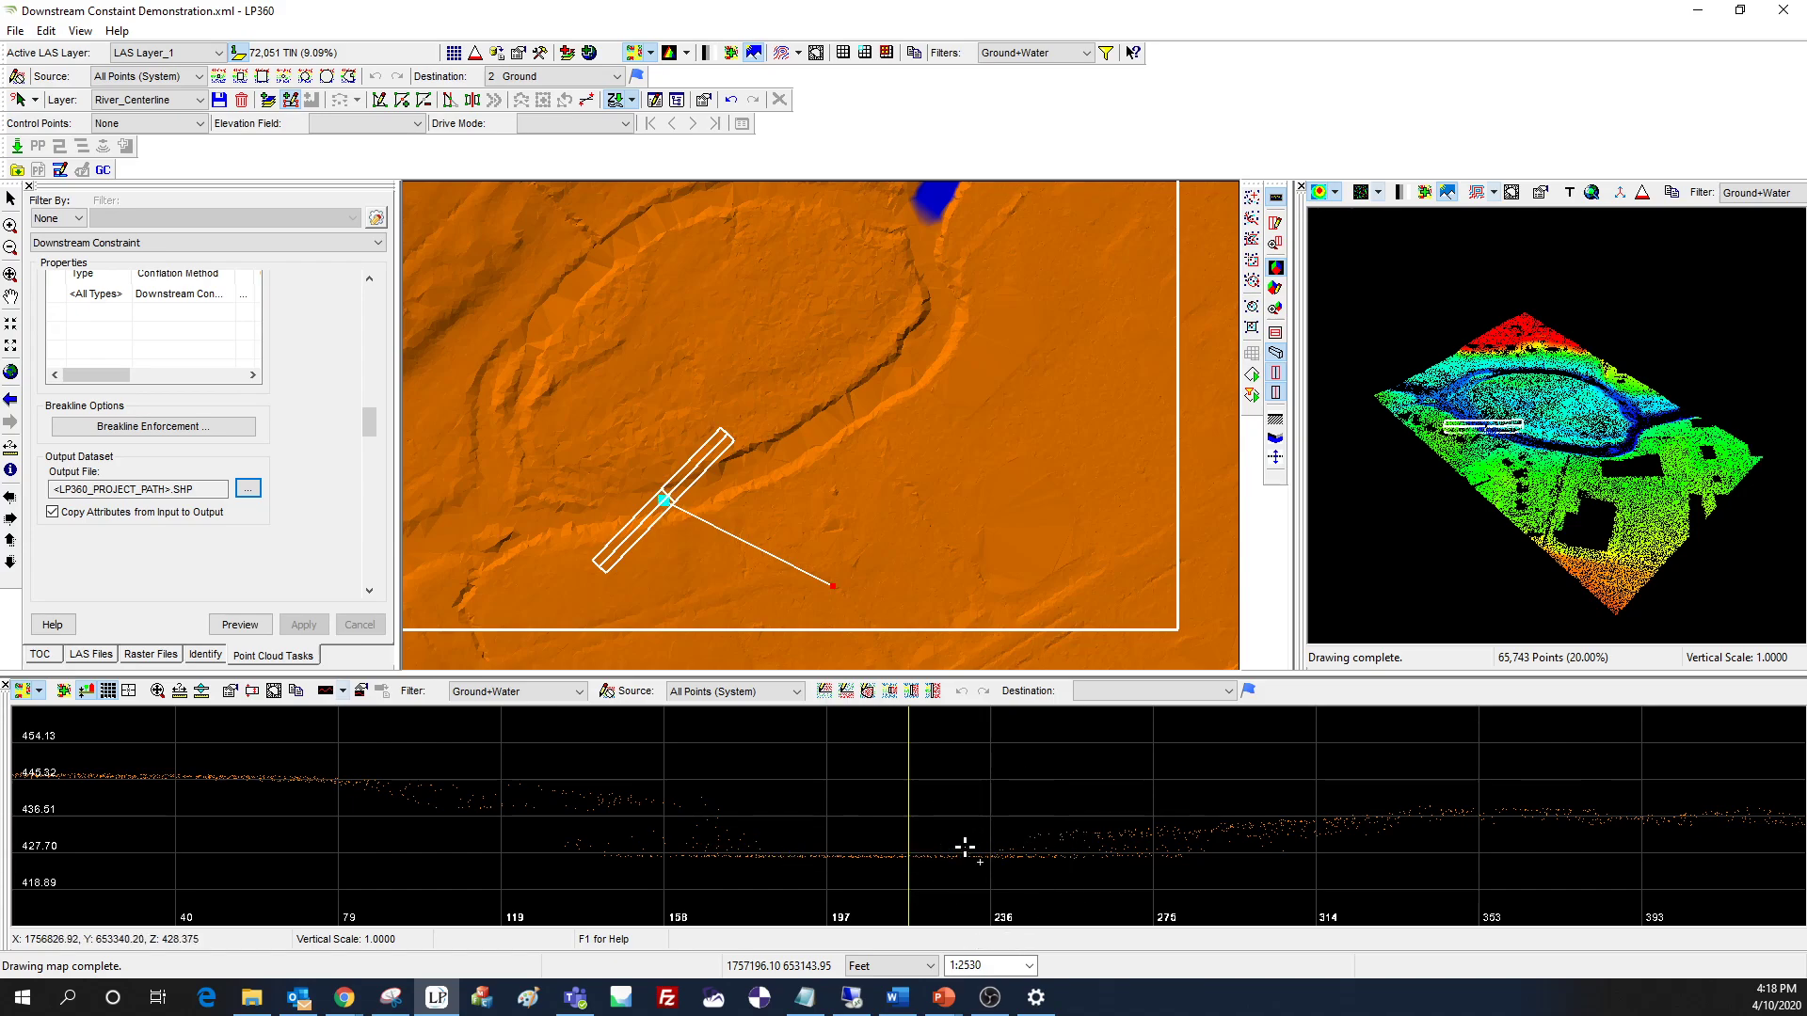
{"action": "left_click", "coordinate": [878, 852]}
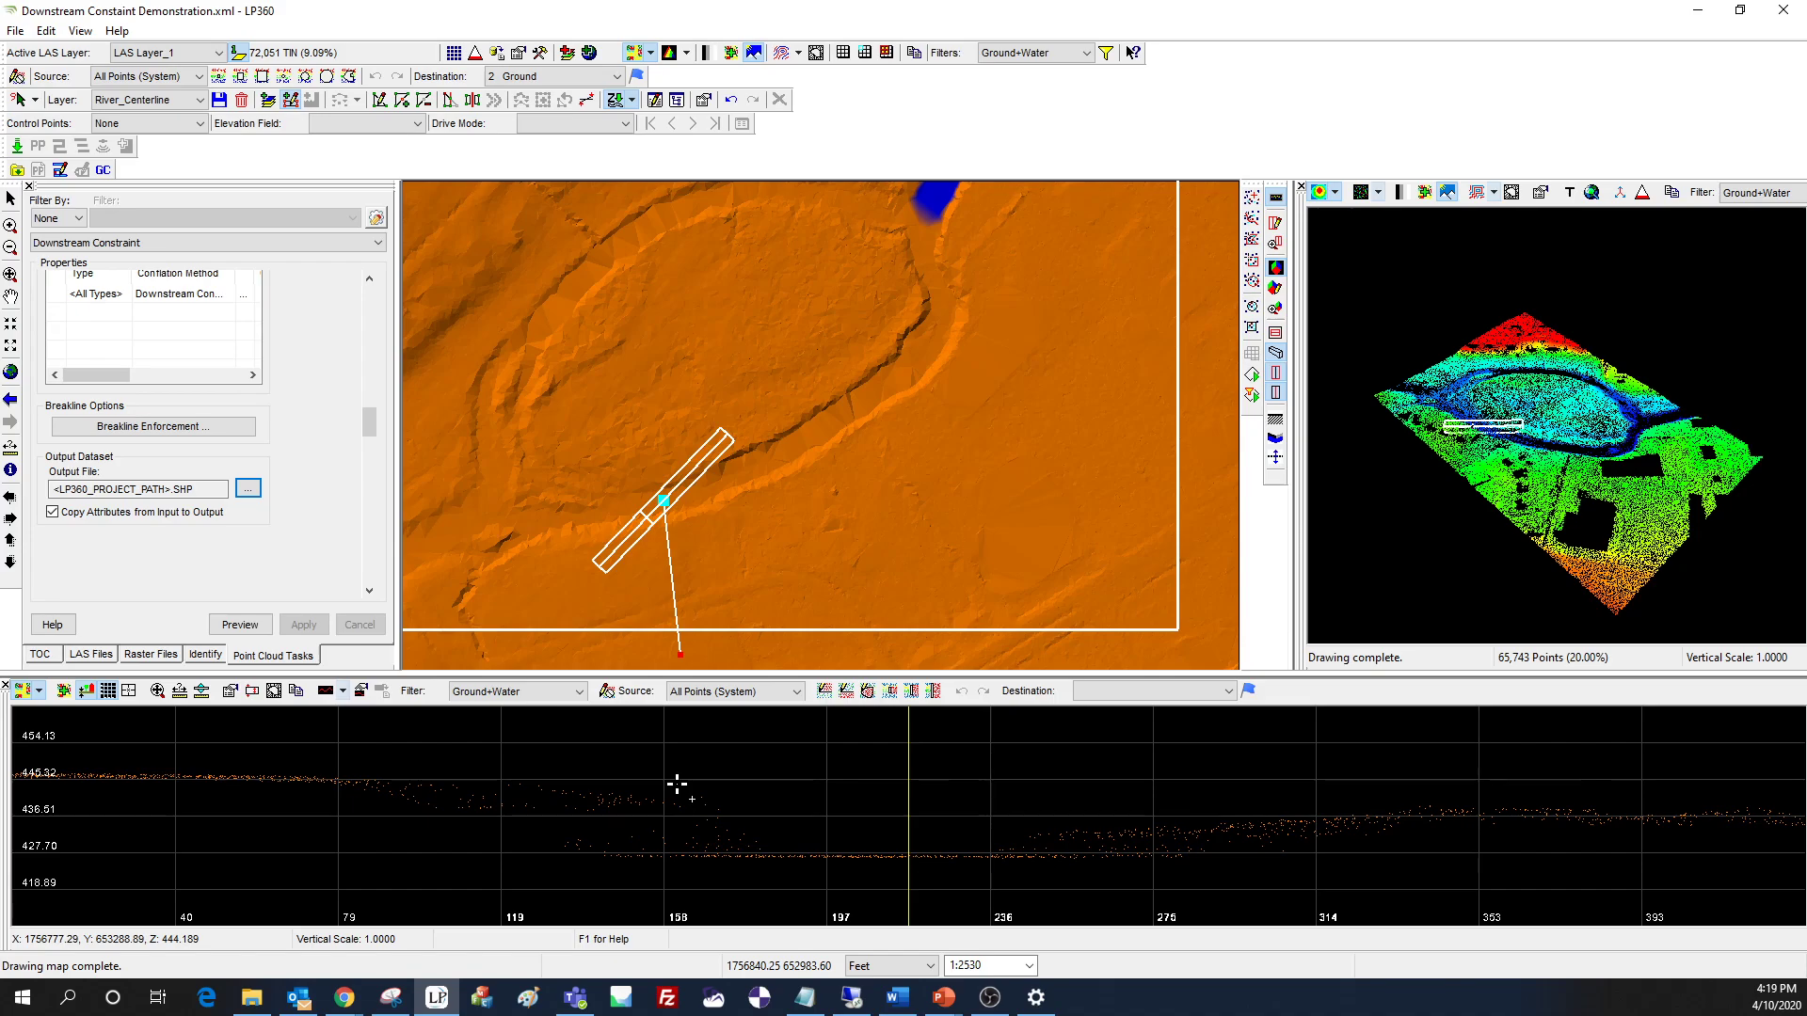
{"action": "left_click", "coordinate": [808, 800]}
{"action": "left_click", "coordinate": [785, 802]}
{"action": "key", "text": "Left"}
{"action": "key", "text": "Left"}
{"action": "key", "text": "Left"}
{"action": "key", "text": "Left"}
{"action": "key", "text": "Left"}
{"action": "key", "text": "Left"}
{"action": "key", "text": "Left"}
{"action": "key", "text": "Left"}
{"action": "key", "text": "Left"}
{"action": "key", "text": "Left"}
{"action": "key", "text": "Left"}
{"action": "key", "text": "Left"}
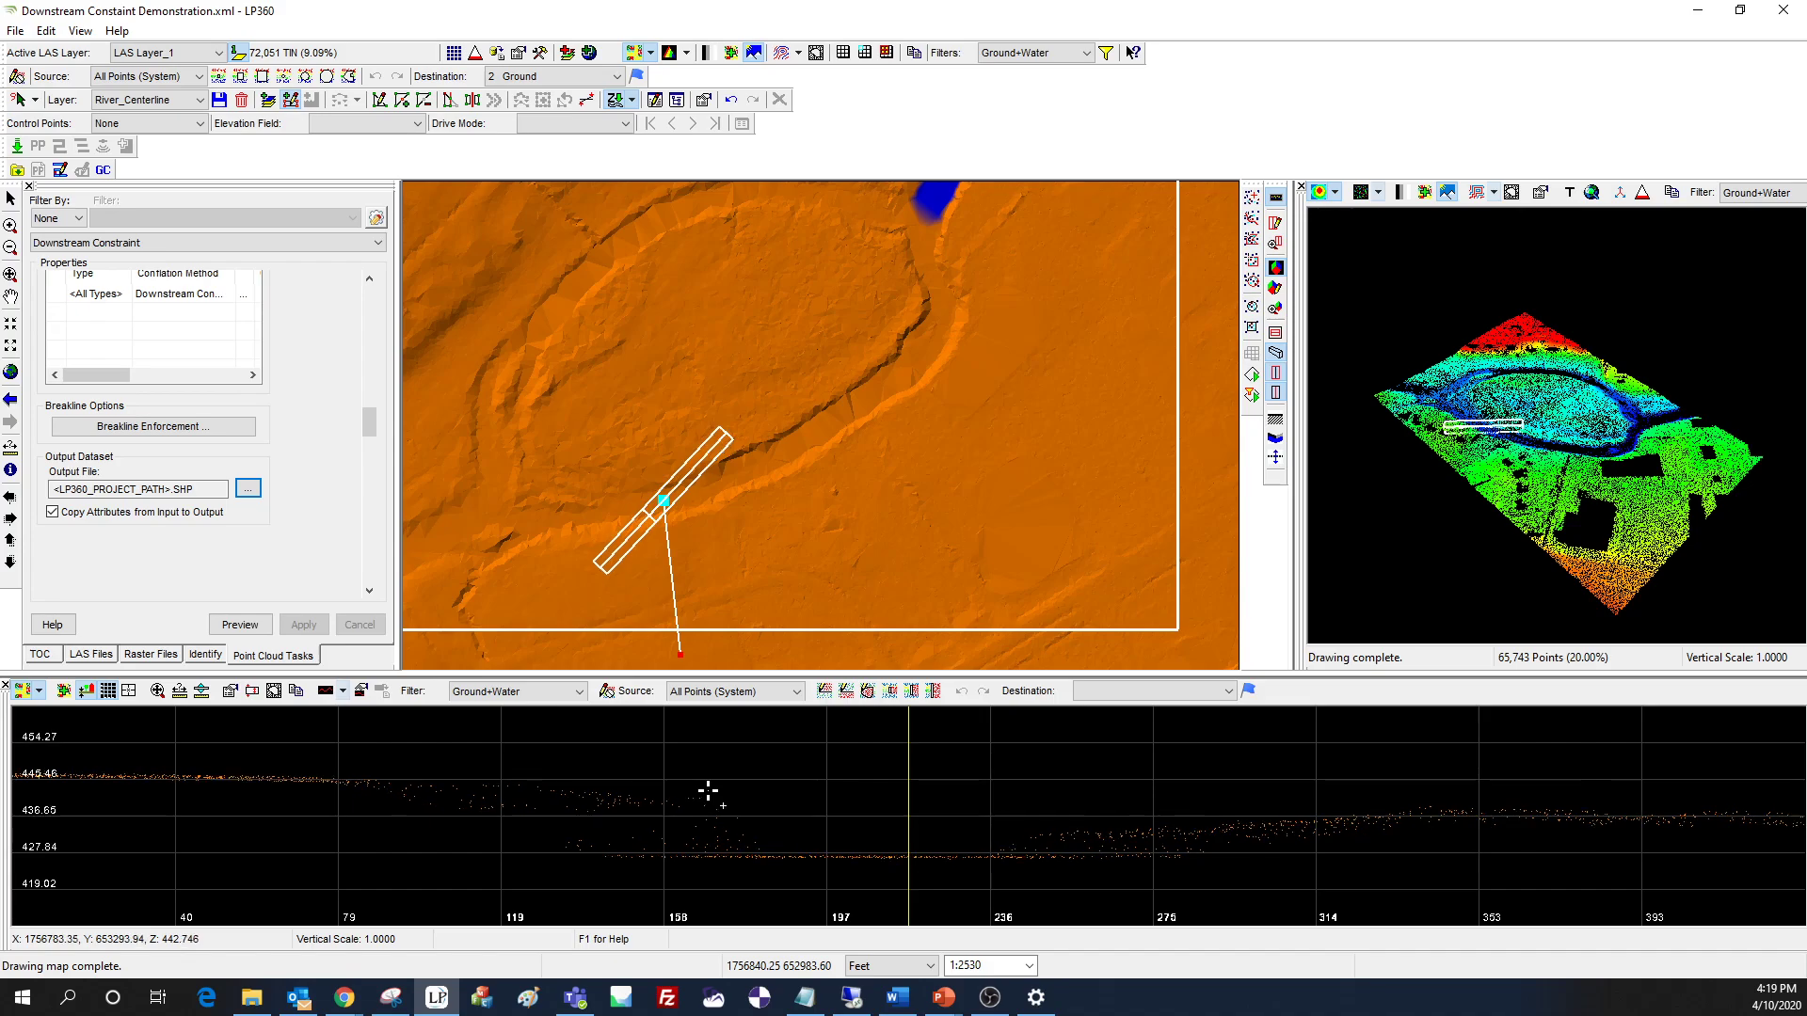
{"action": "key", "text": "Left"}
{"action": "key", "text": "Left"}
{"action": "key", "text": "Left"}
{"action": "key", "text": "Left"}
{"action": "key", "text": "Left"}
{"action": "key", "text": "Left"}
{"action": "key", "text": "Left"}
{"action": "key", "text": "Left"}
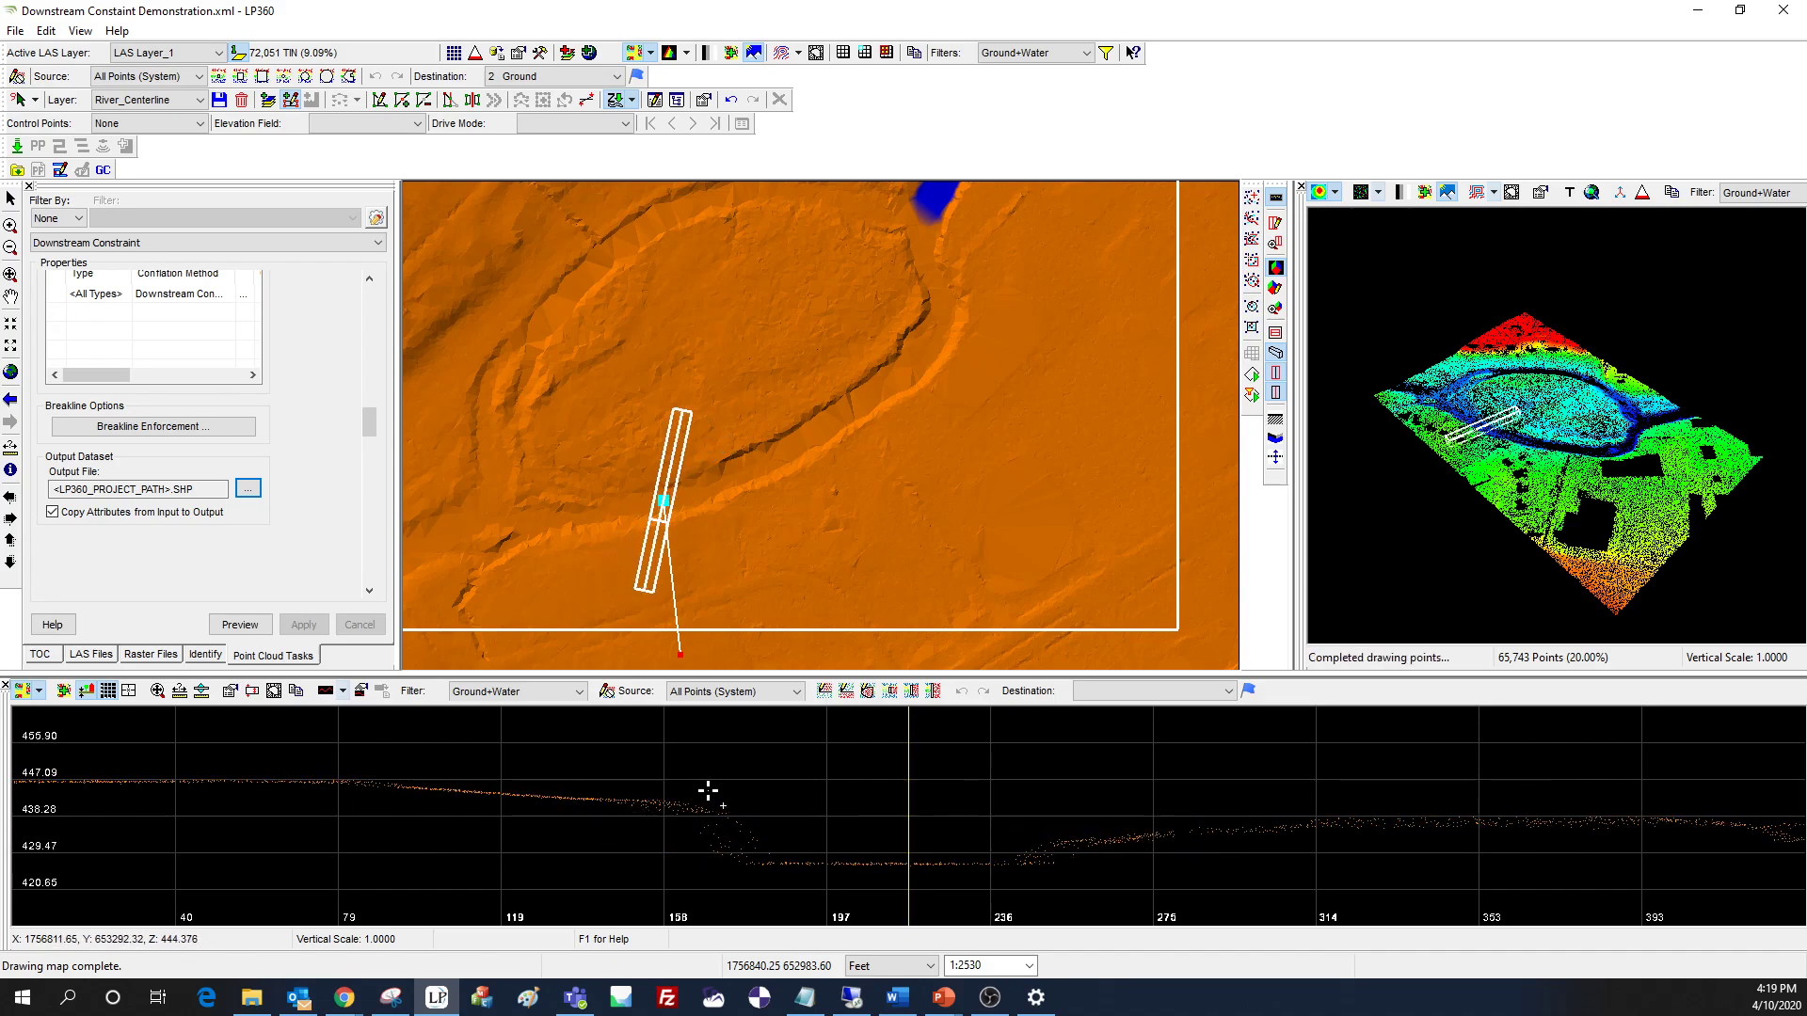
{"action": "key", "text": "Left"}
{"action": "key", "text": "Left"}
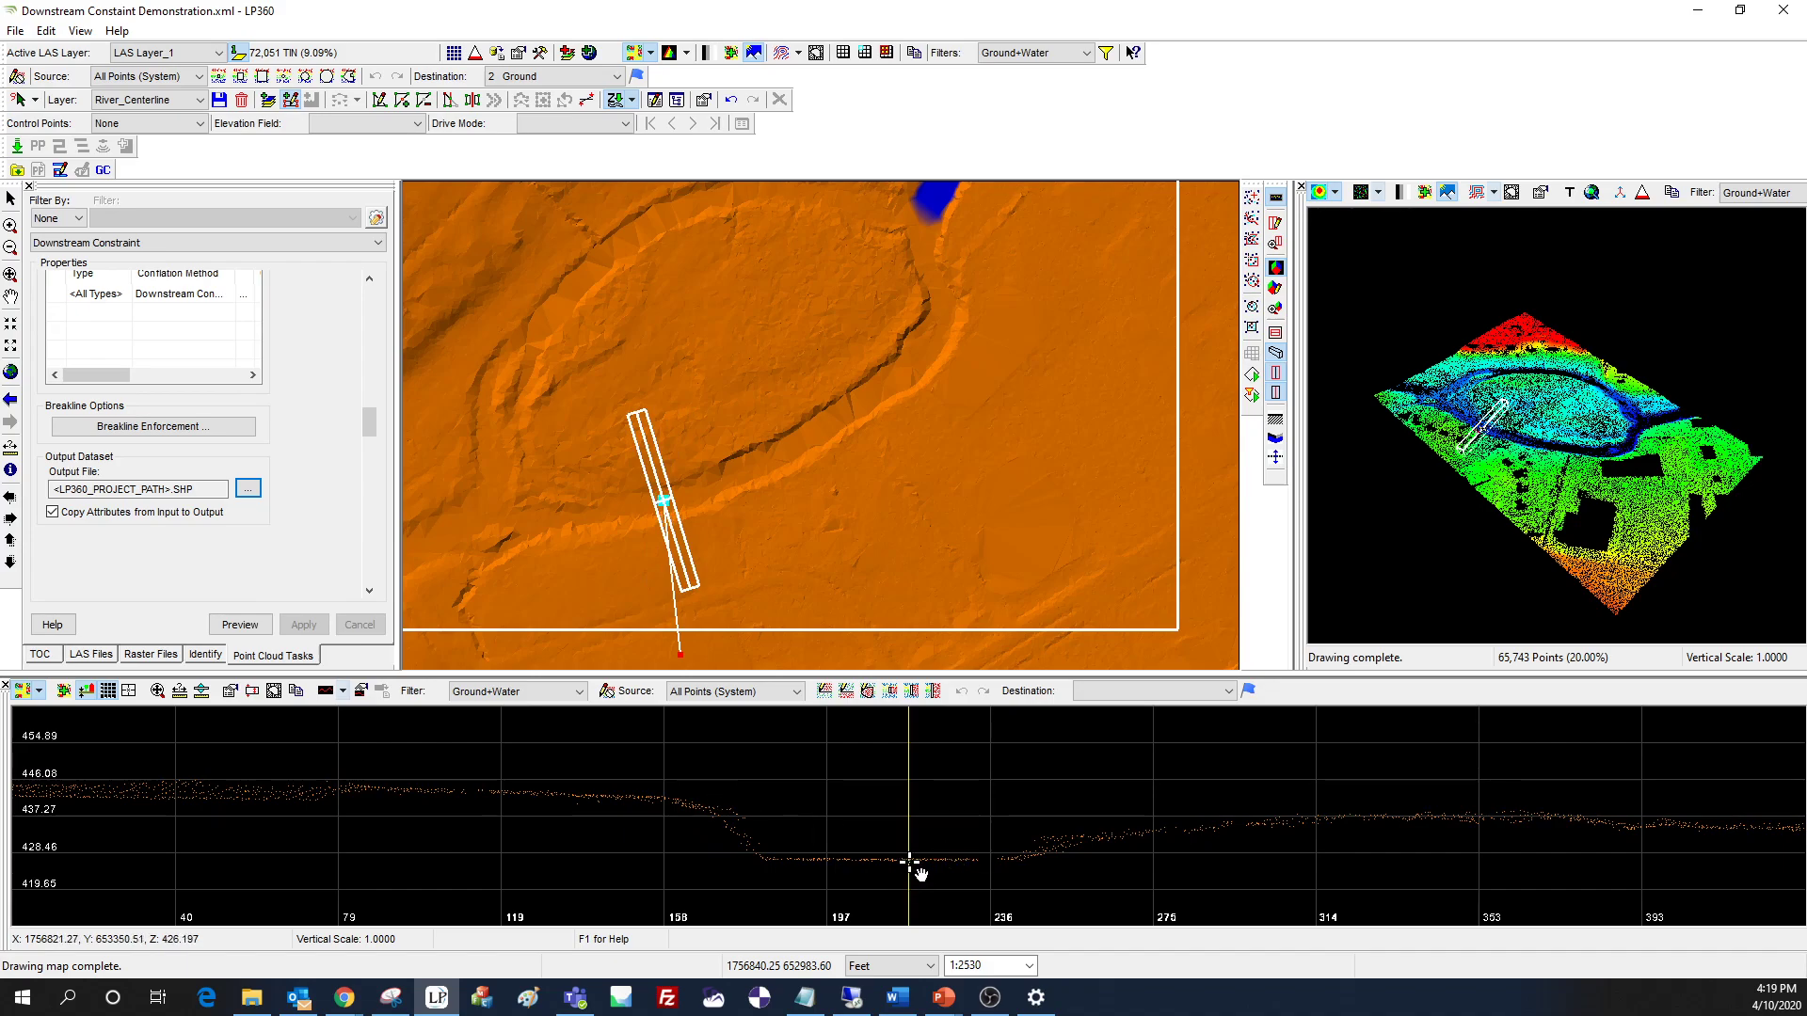
- Add three centerline vertices along the middle of the channel, heading northeast from the first vertex
{"action": "left_click", "coordinate": [752, 467]}
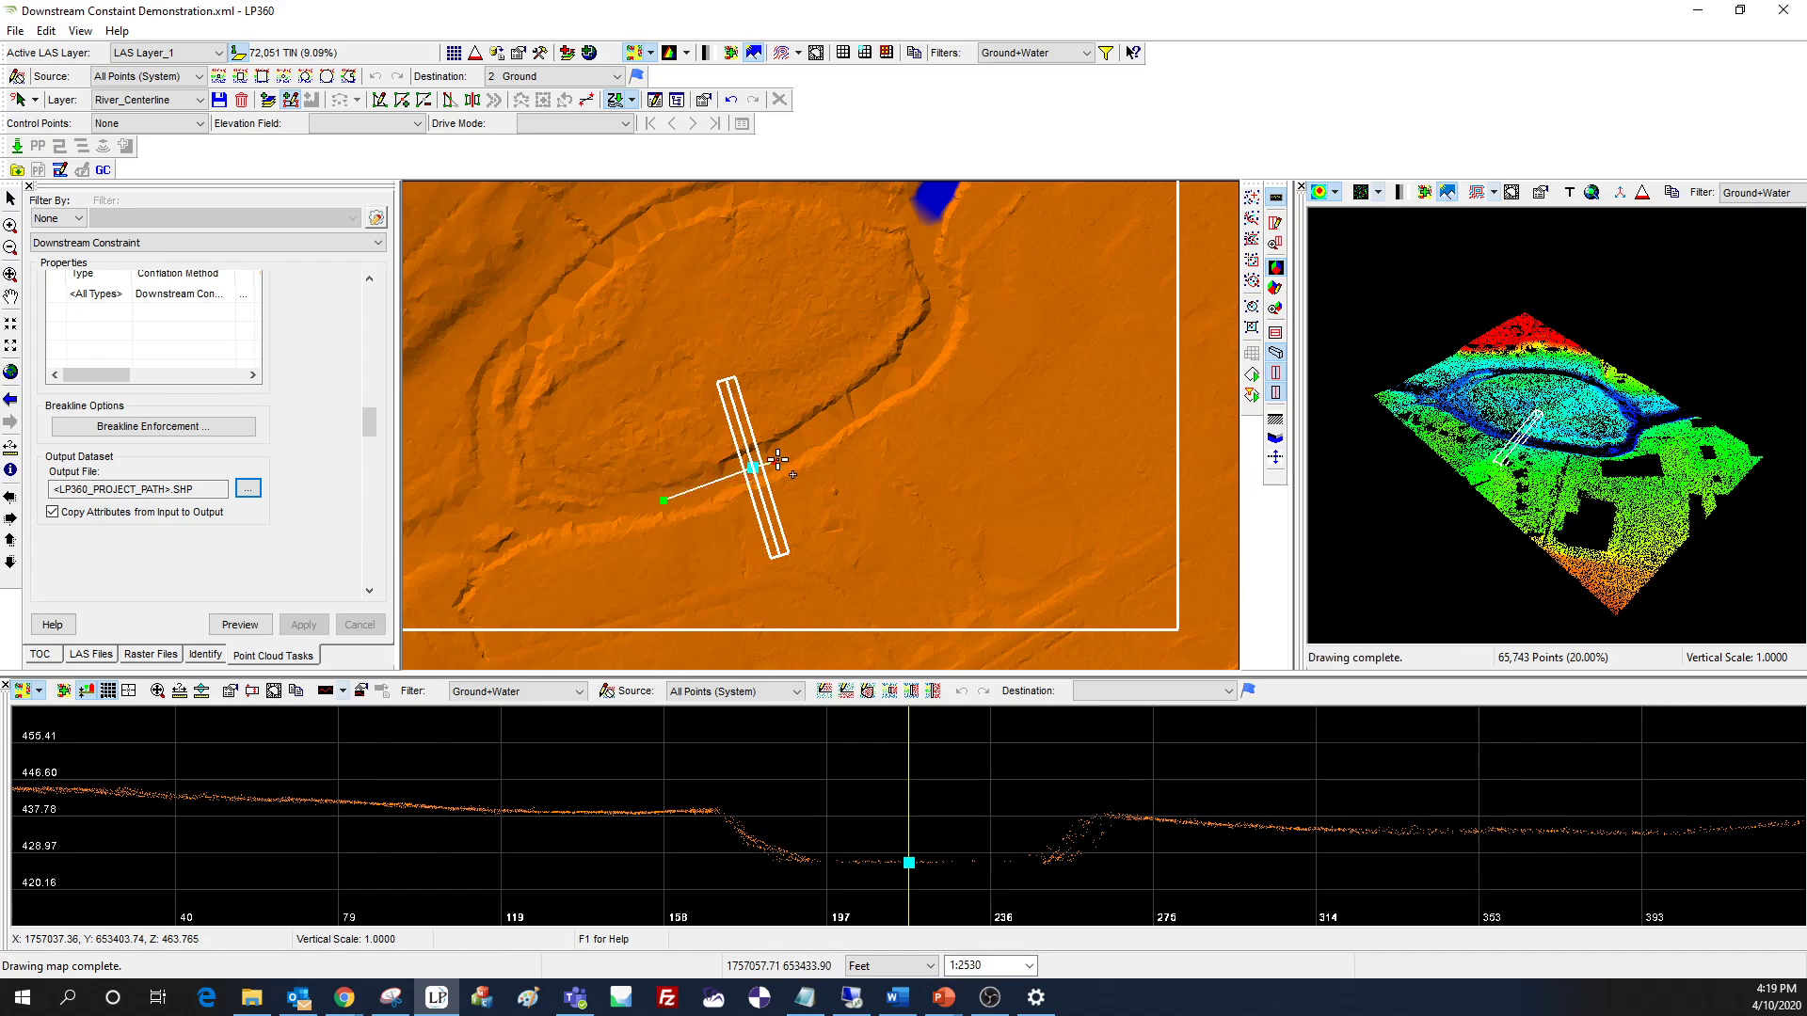
{"action": "left_click", "coordinate": [826, 426]}
{"action": "left_click", "coordinate": [895, 380]}
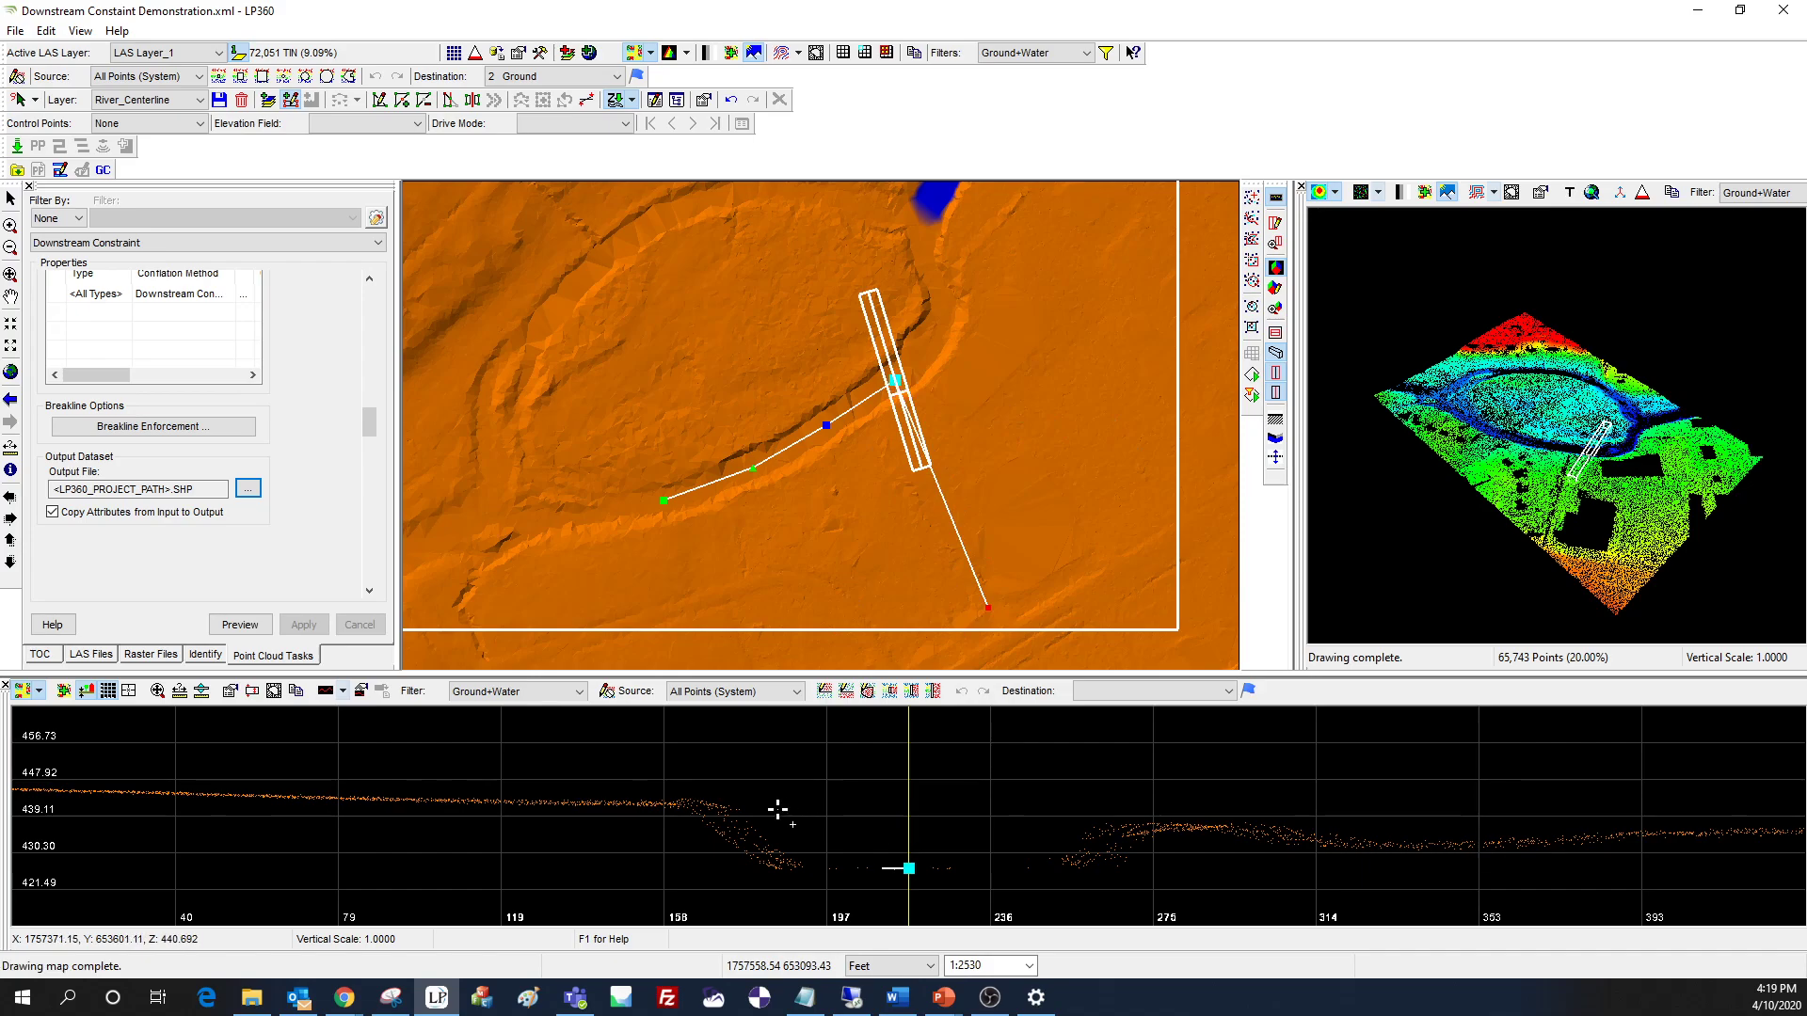
- Rotate the profile section at the latest vertex to cut squarely across the channel's northeastward course
{"action": "key", "text": "Left"}
{"action": "key", "text": "Left"}
{"action": "key", "text": "Left"}
{"action": "key", "text": "Left"}
{"action": "key", "text": "Left"}
{"action": "key", "text": "Left"}
{"action": "key", "text": "Left"}
{"action": "key", "text": "Left"}
{"action": "key", "text": "Left"}
{"action": "key", "text": "Left"}
{"action": "key", "text": "Left"}
{"action": "key", "text": "Left"}
{"action": "key", "text": "Left"}
{"action": "key", "text": "Left"}
{"action": "key", "text": "Left"}
{"action": "key", "text": "Left"}
{"action": "key", "text": "Left"}
{"action": "key", "text": "Left"}
{"action": "key", "text": "Left"}
{"action": "key", "text": "Left"}
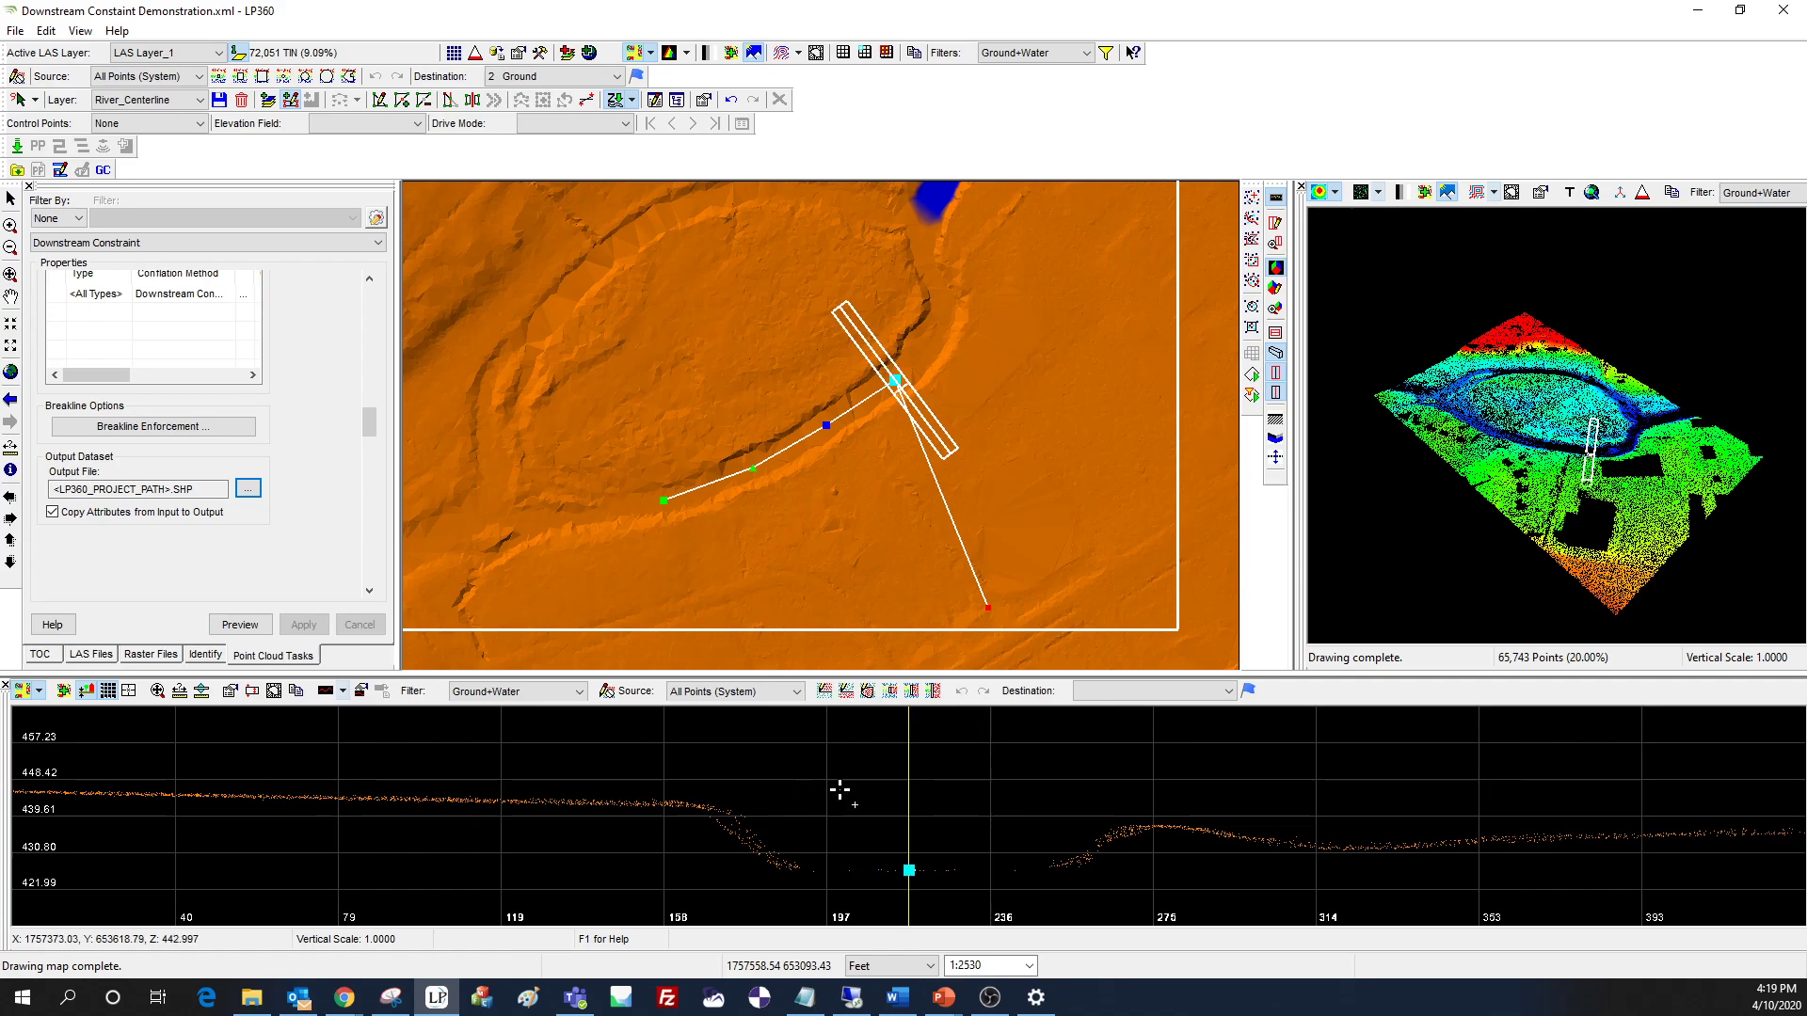
- Continue the centerline around the bend and up to the blue water area, rotating the profile section to stay across the channel
{"action": "middle_click_drag", "start_coordinate": [1038, 376], "coordinate": [752, 546]}
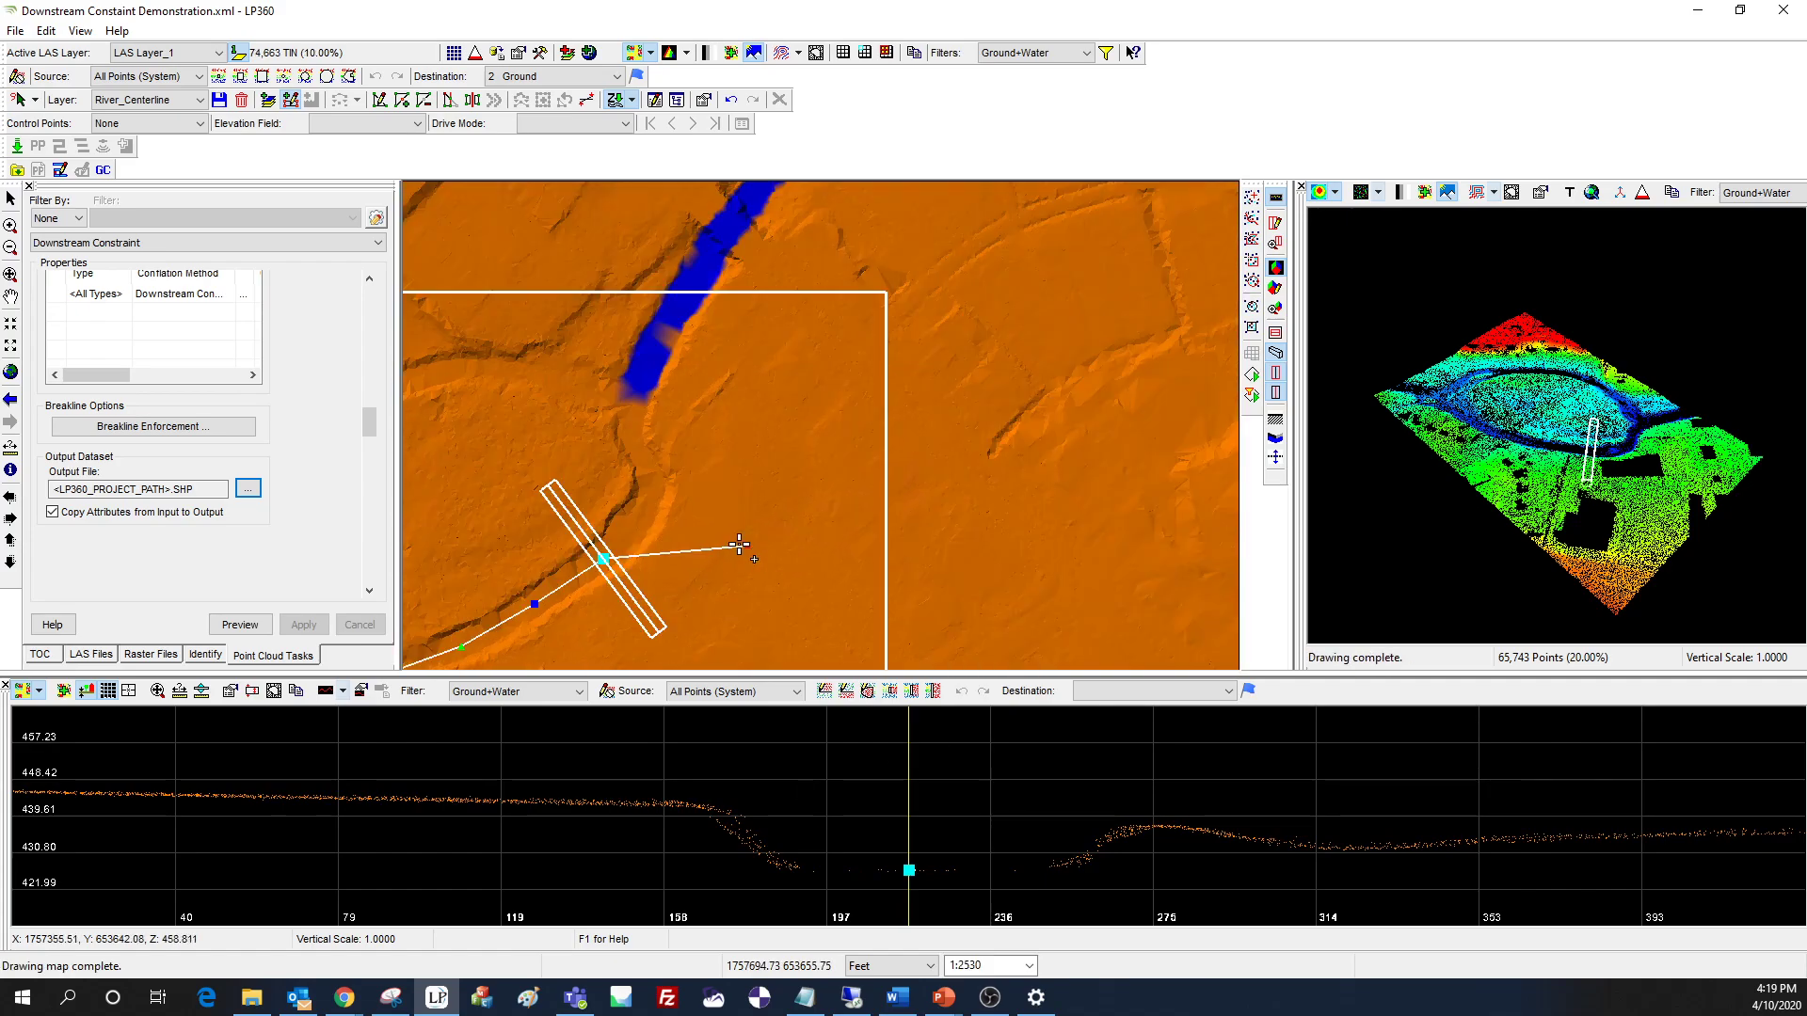
{"action": "left_click", "coordinate": [638, 520]}
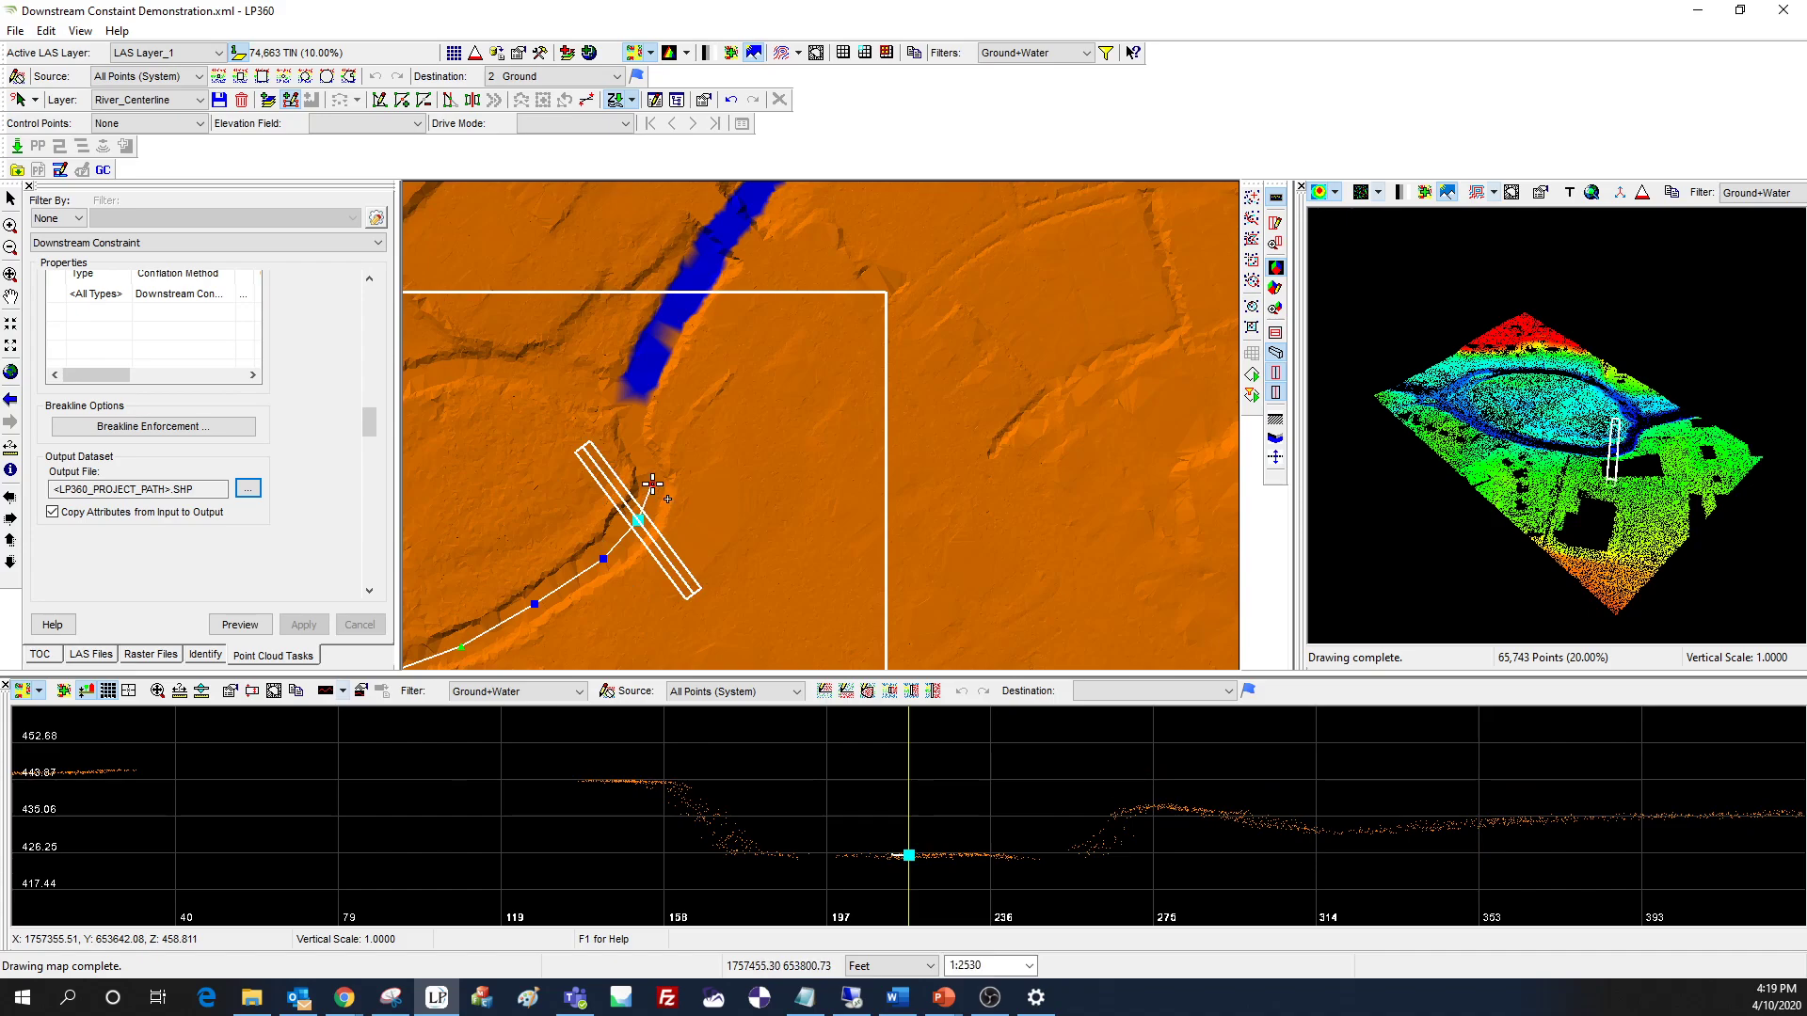
{"action": "left_click", "coordinate": [651, 484]}
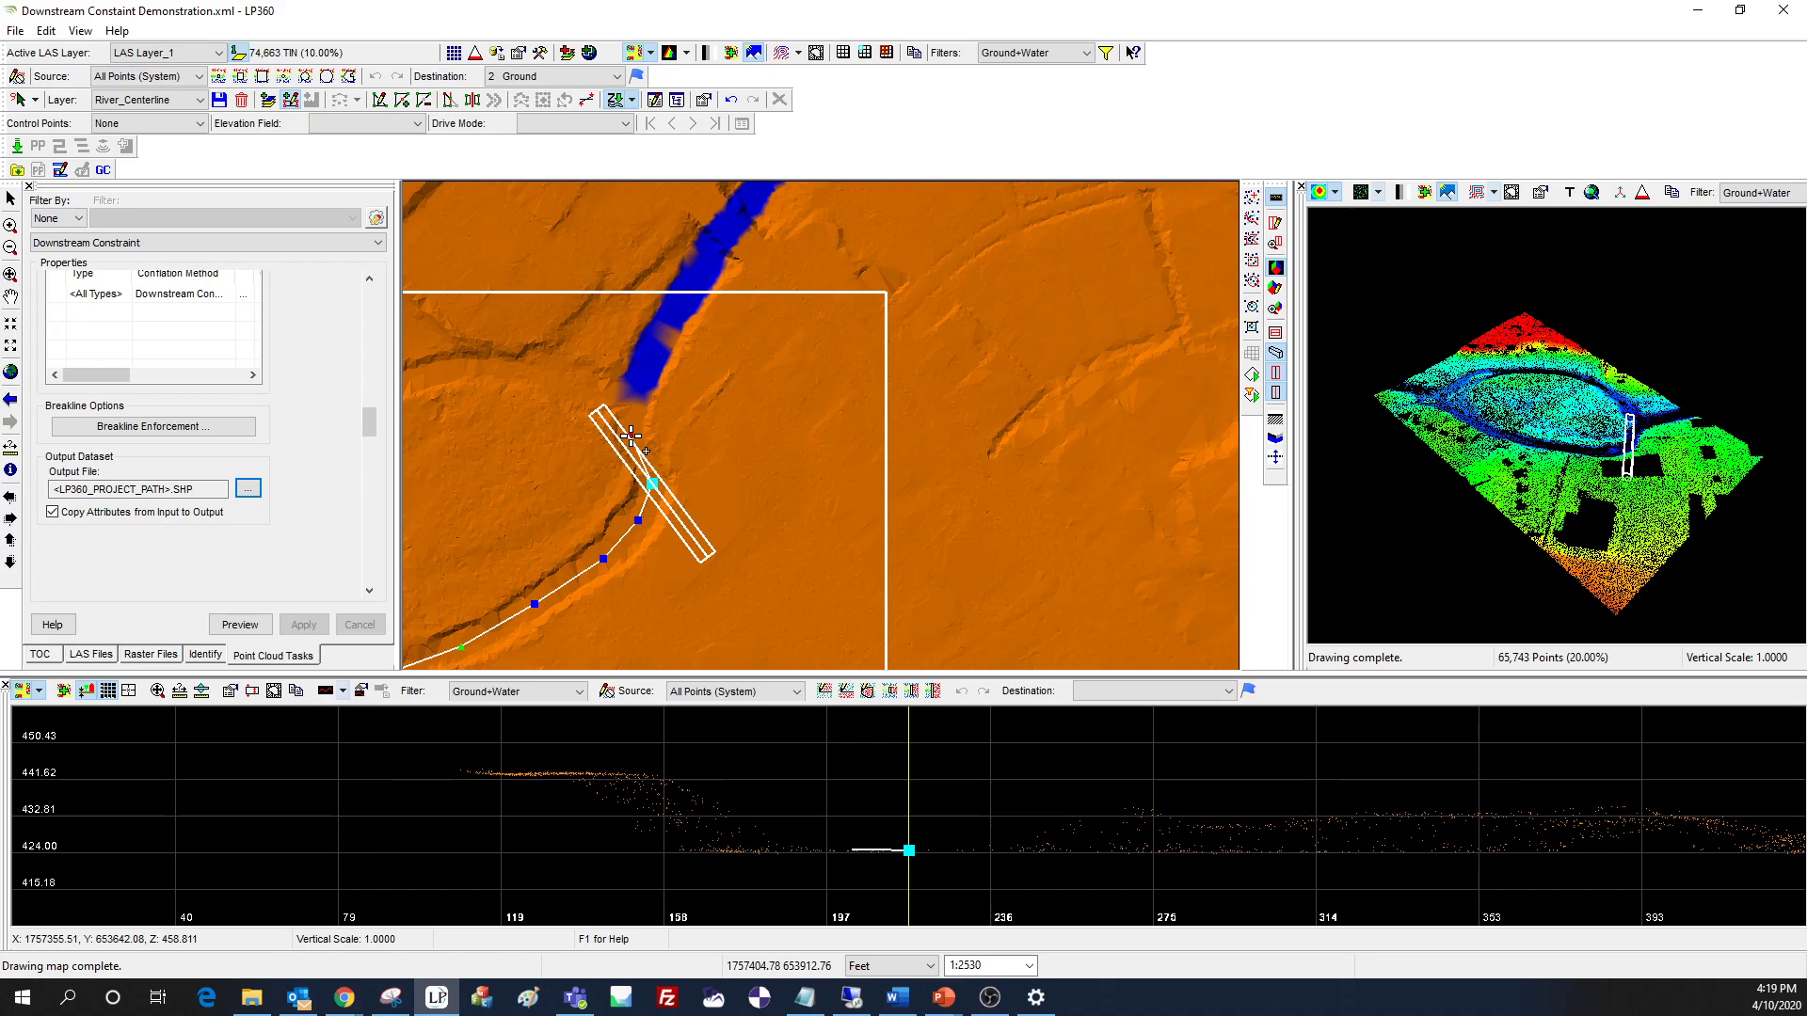
{"action": "key", "text": "Left"}
{"action": "key", "text": "Left"}
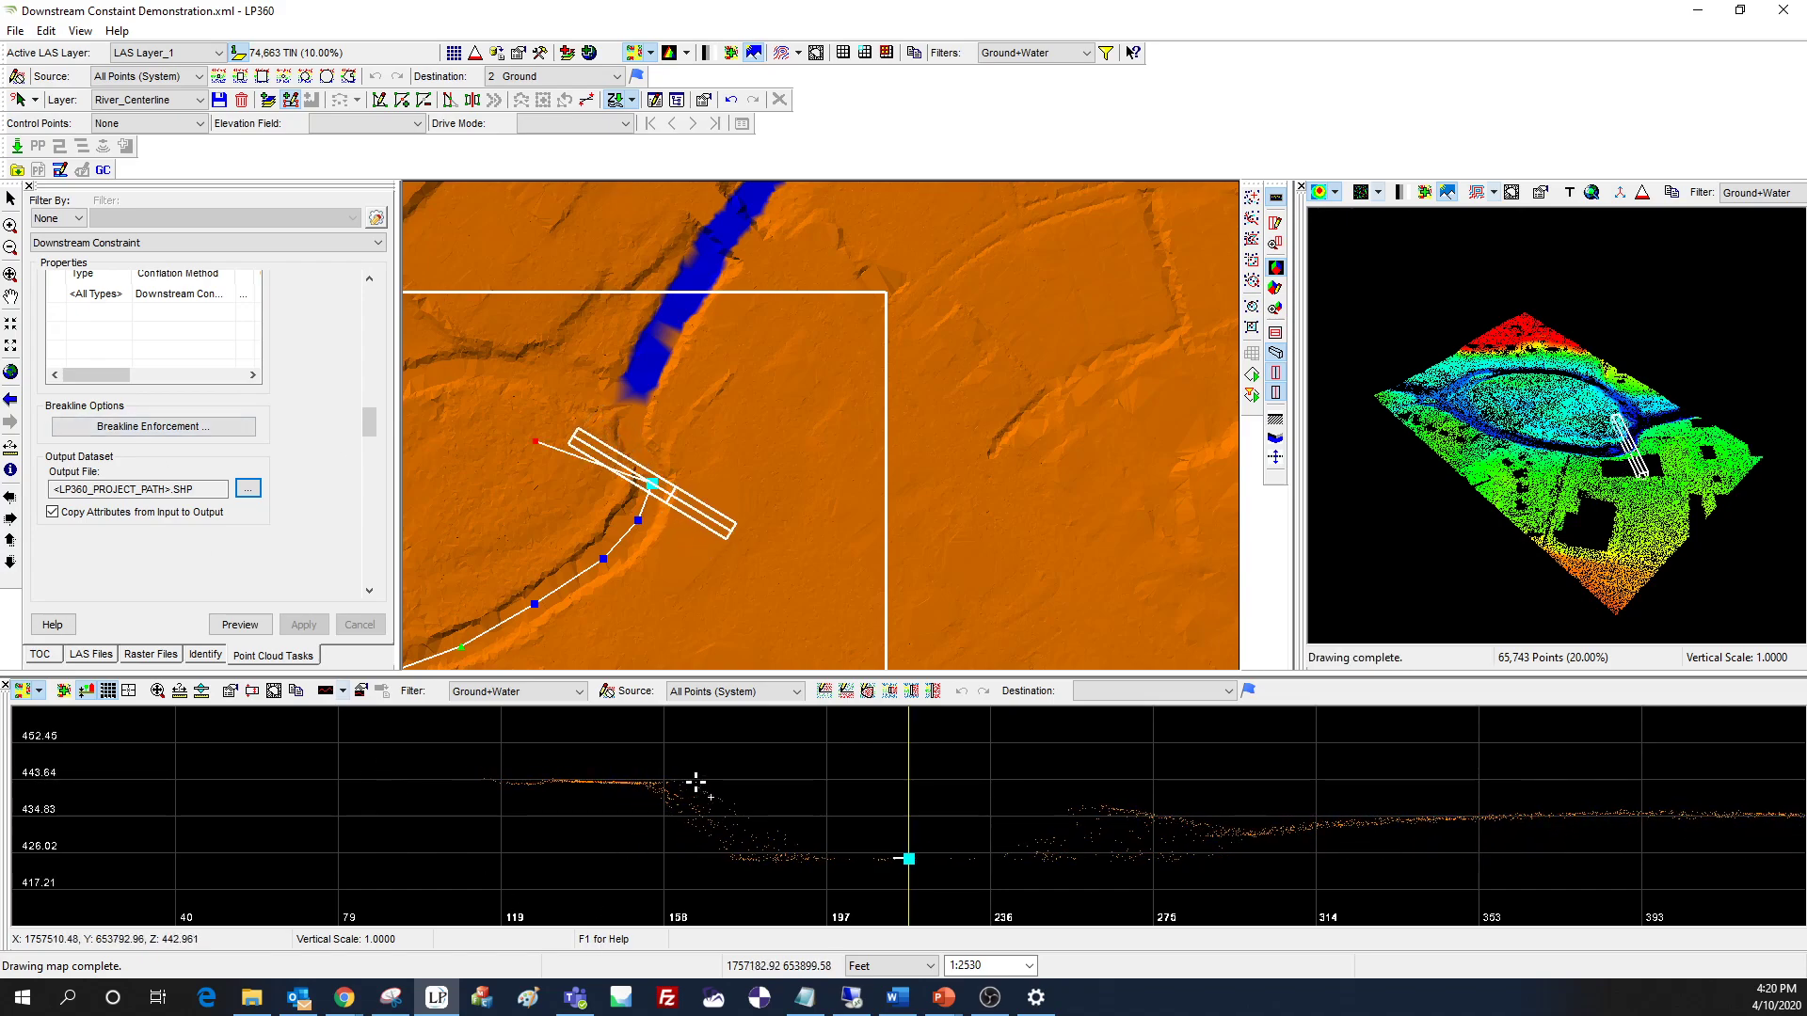
{"action": "key", "text": "Left"}
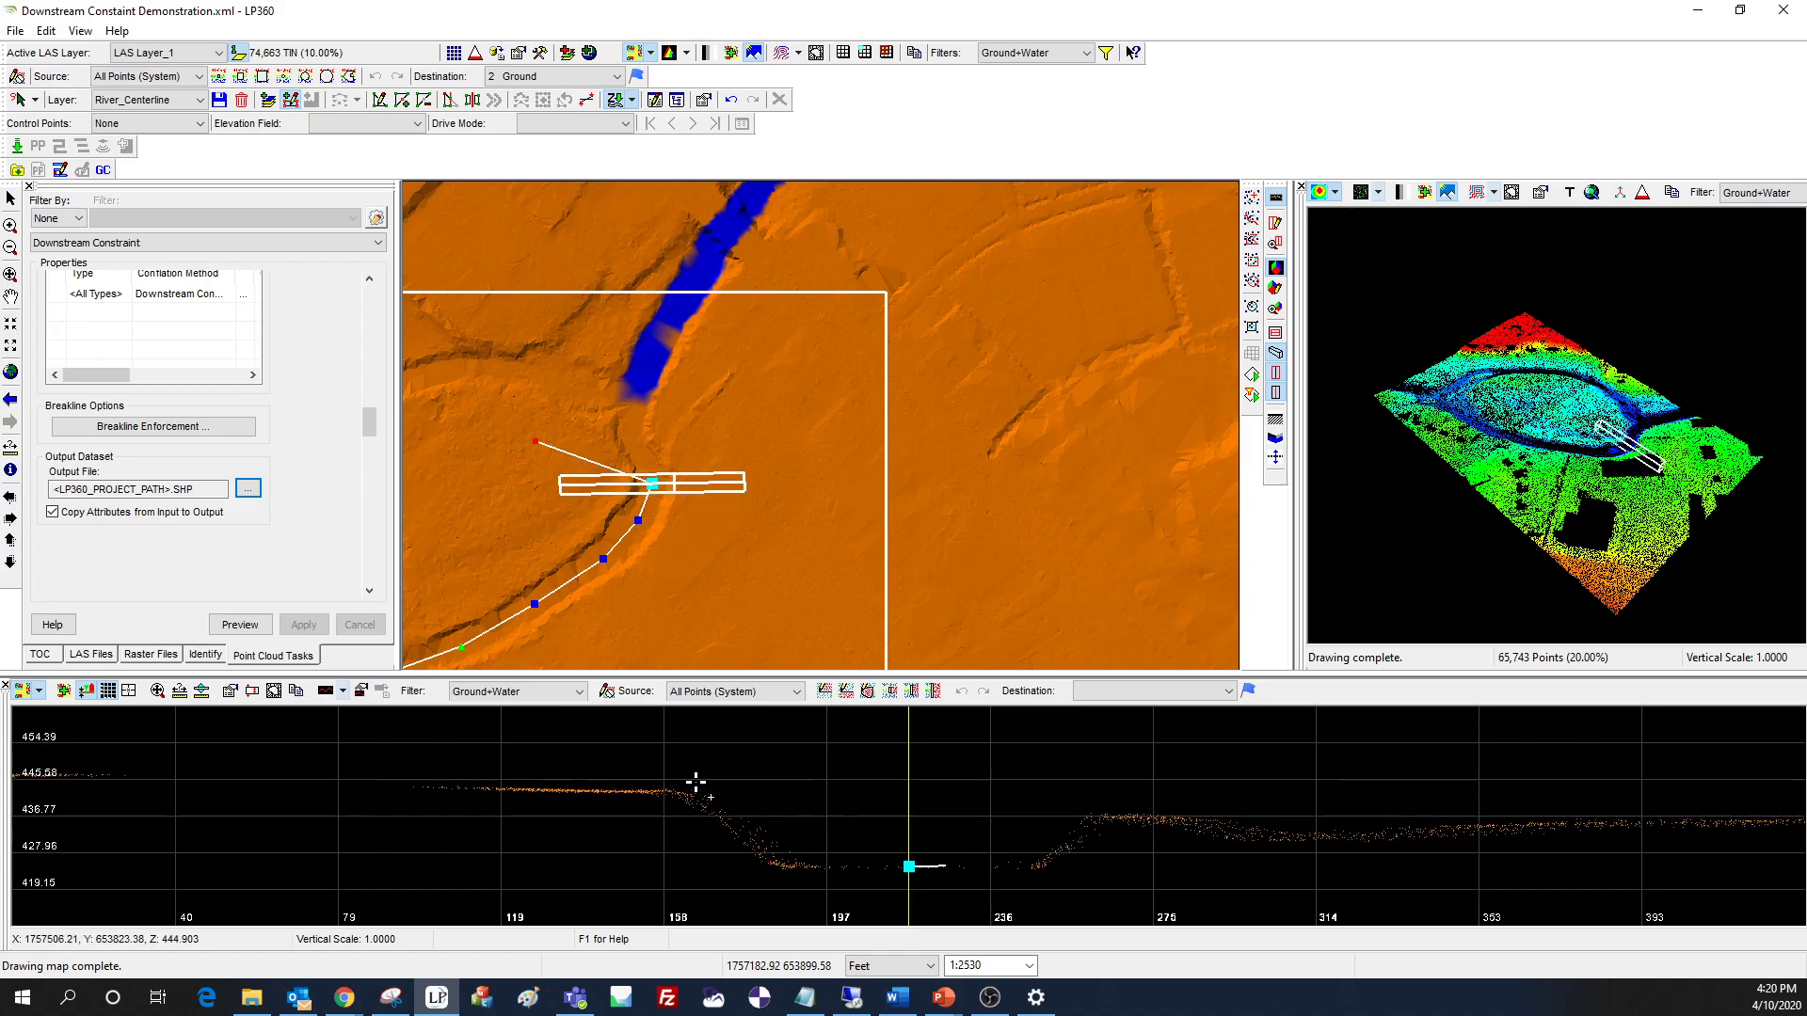
{"action": "left_click", "coordinate": [635, 443]}
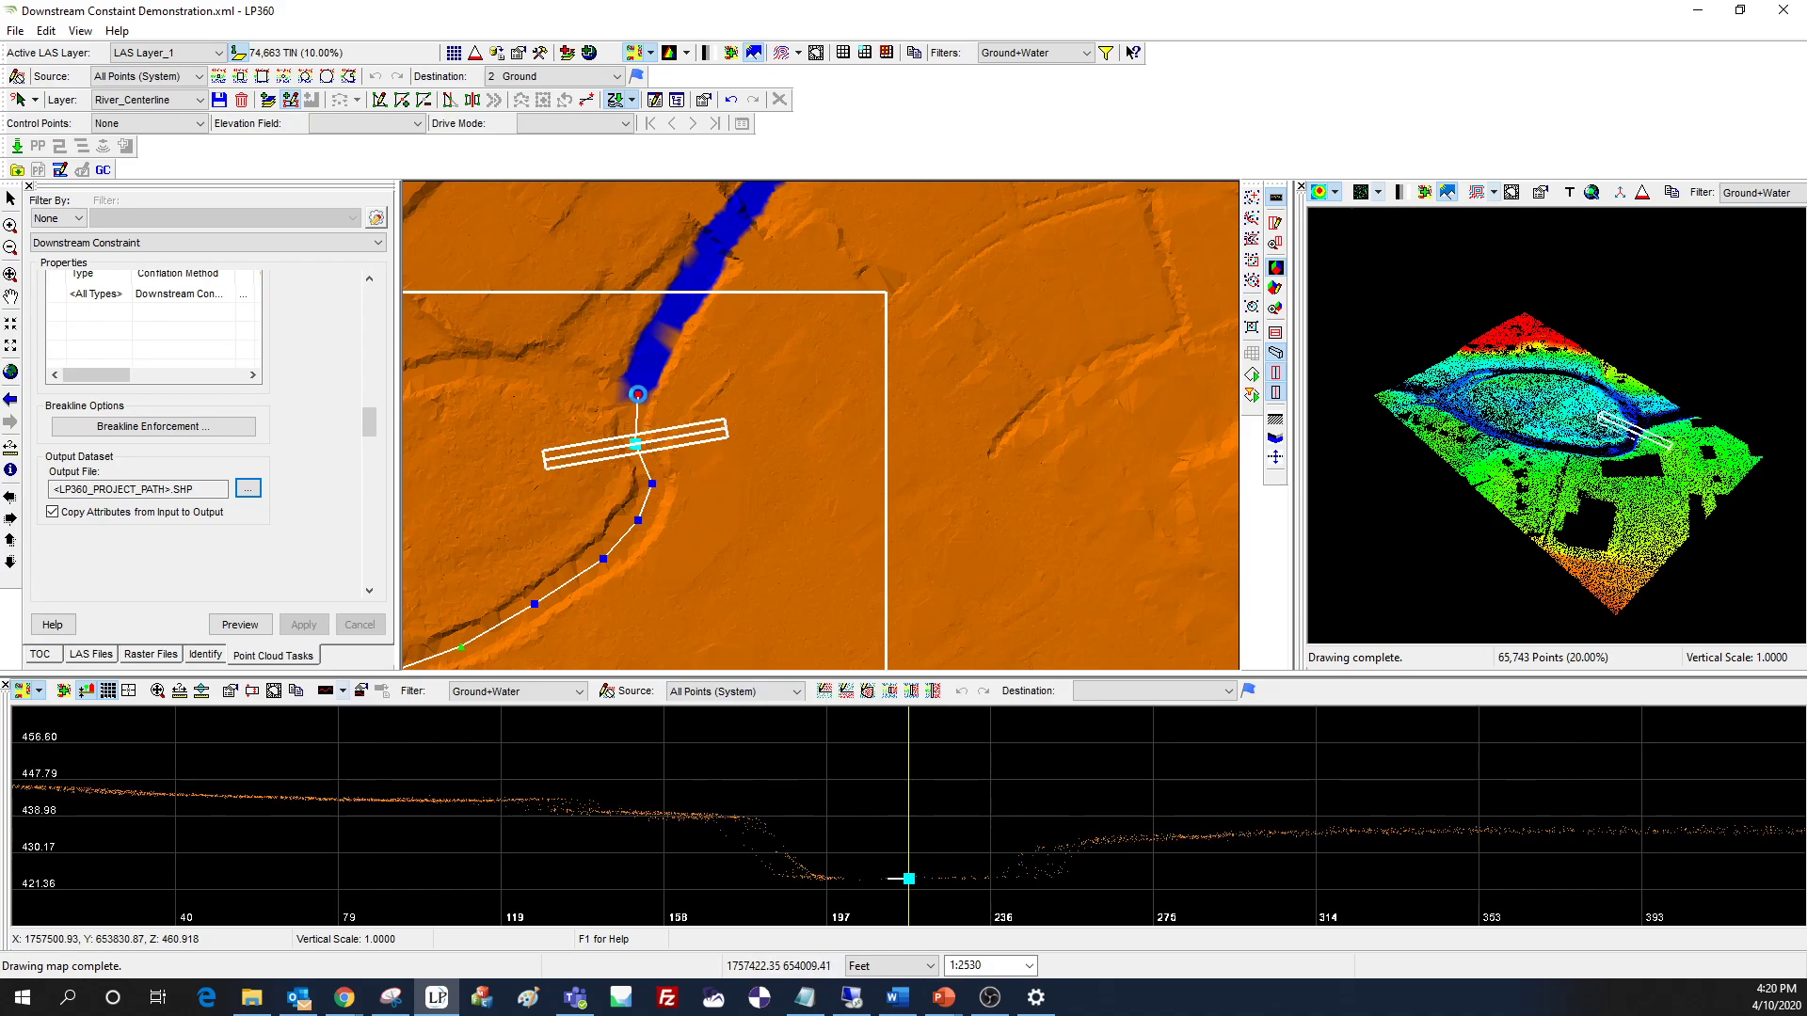
{"action": "left_click", "coordinate": [637, 394]}
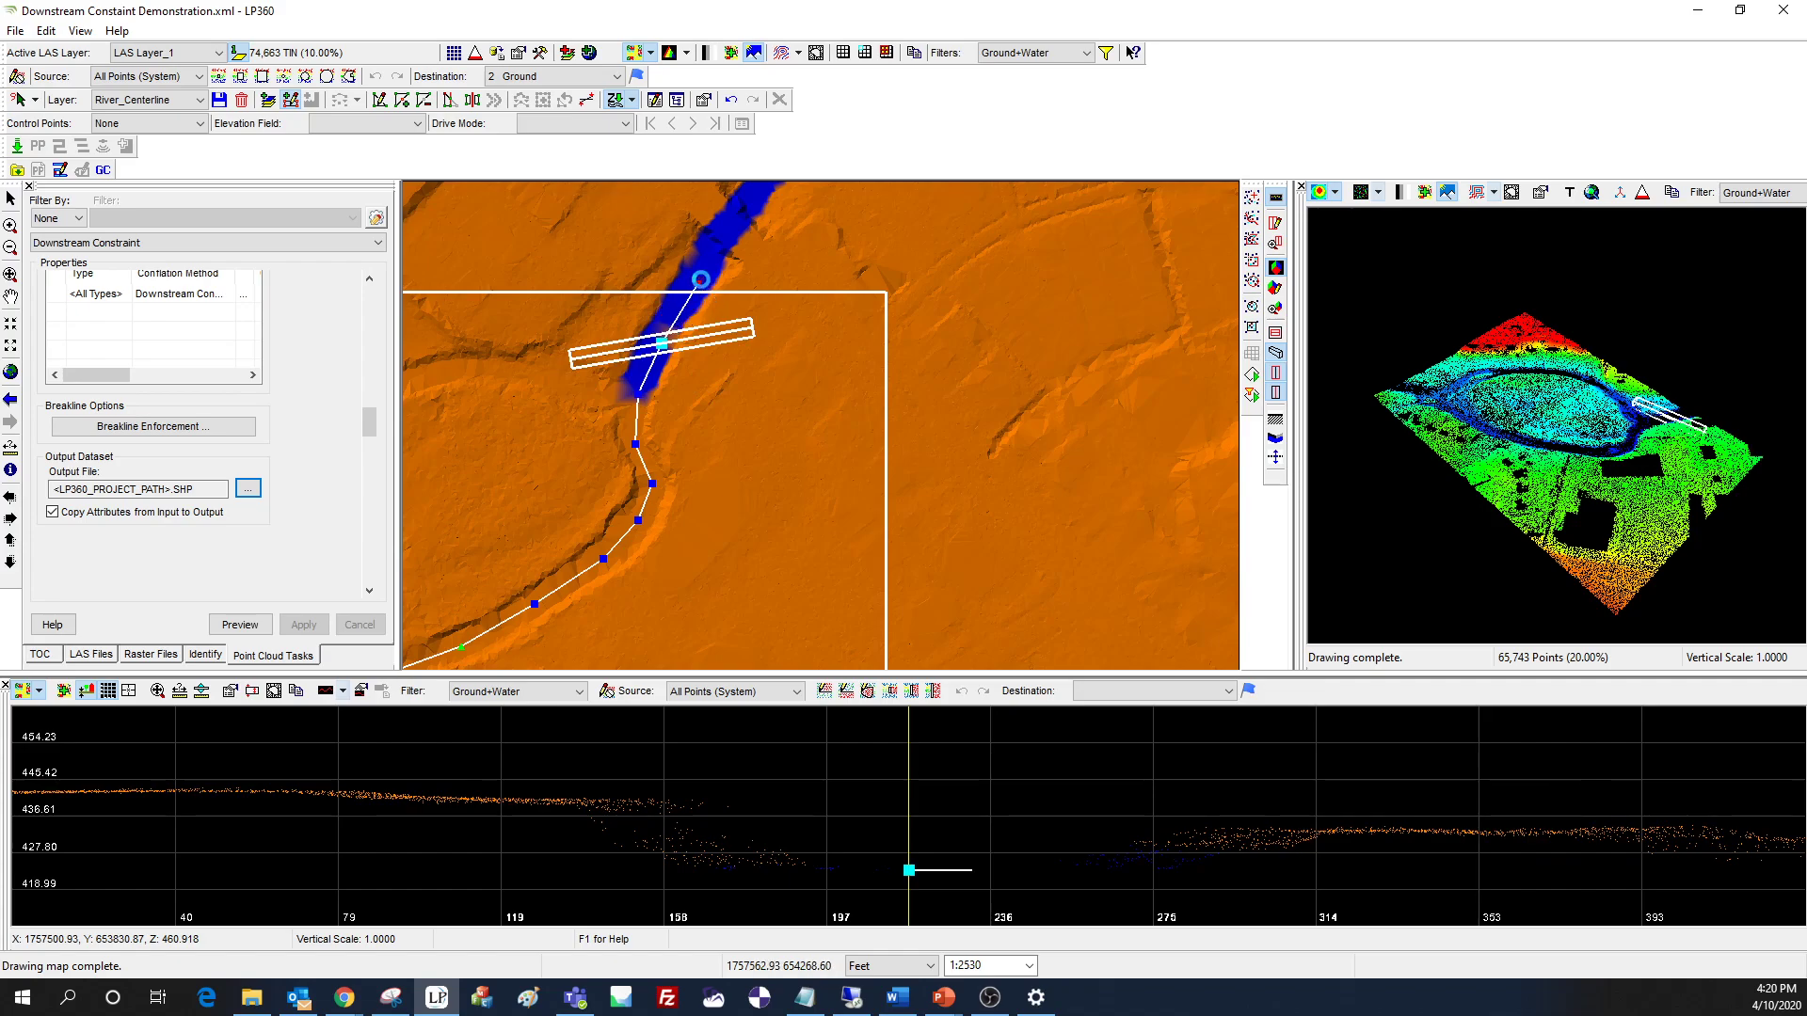
- Extend the centerline northeast along the middle of the blue water area and finish the polyline
{"action": "middle_click_drag", "start_coordinate": [913, 298], "coordinate": [774, 534]}
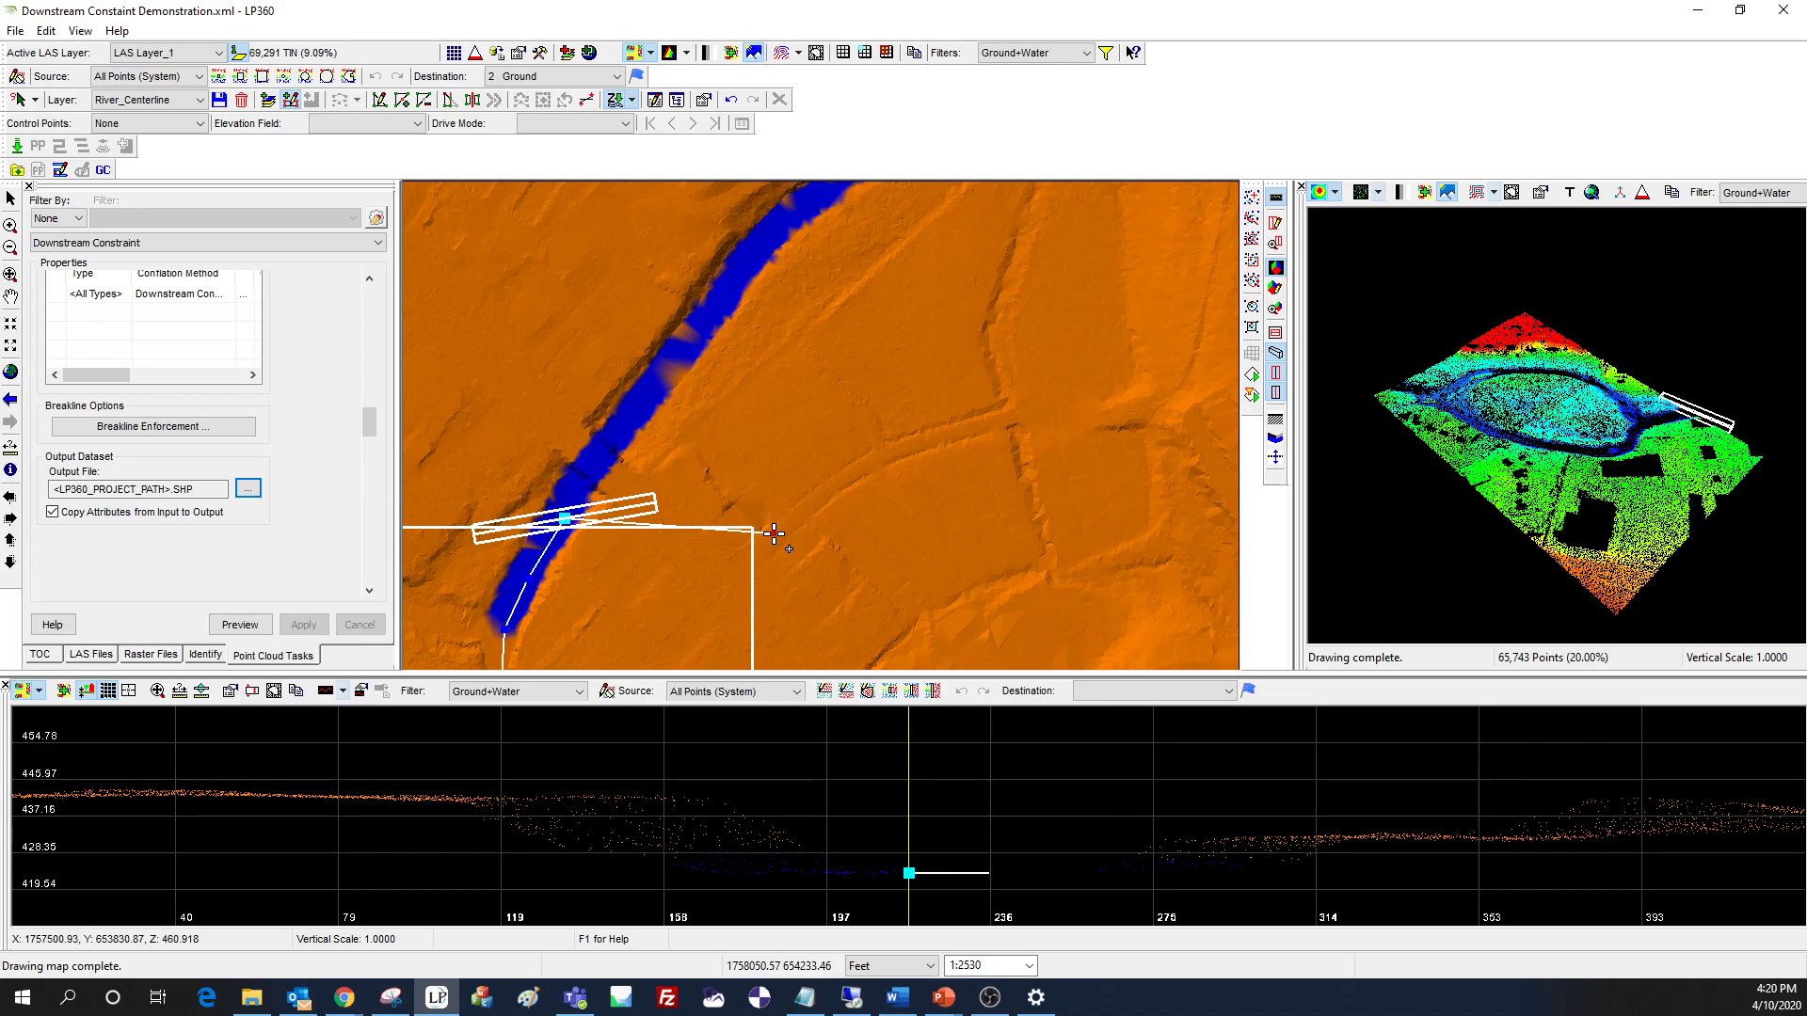
{"action": "left_click", "coordinate": [580, 487]}
{"action": "left_click", "coordinate": [631, 417]}
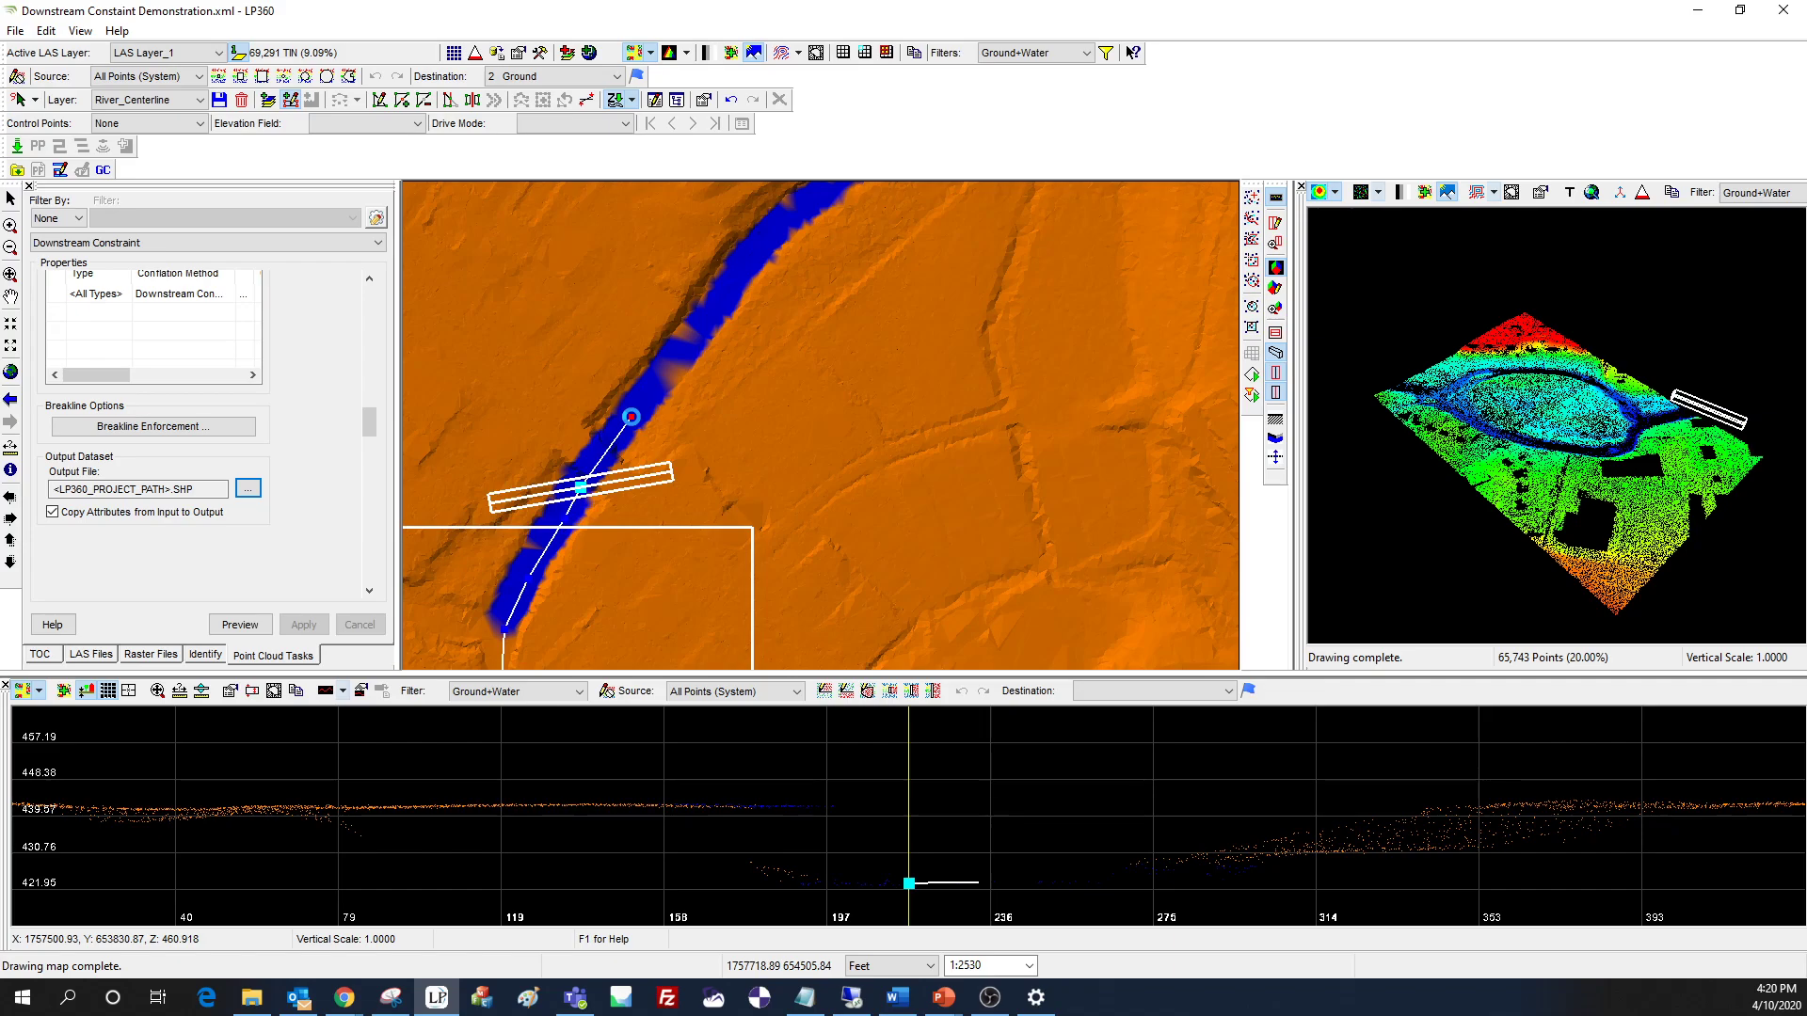
{"action": "left_click", "coordinate": [680, 351]}
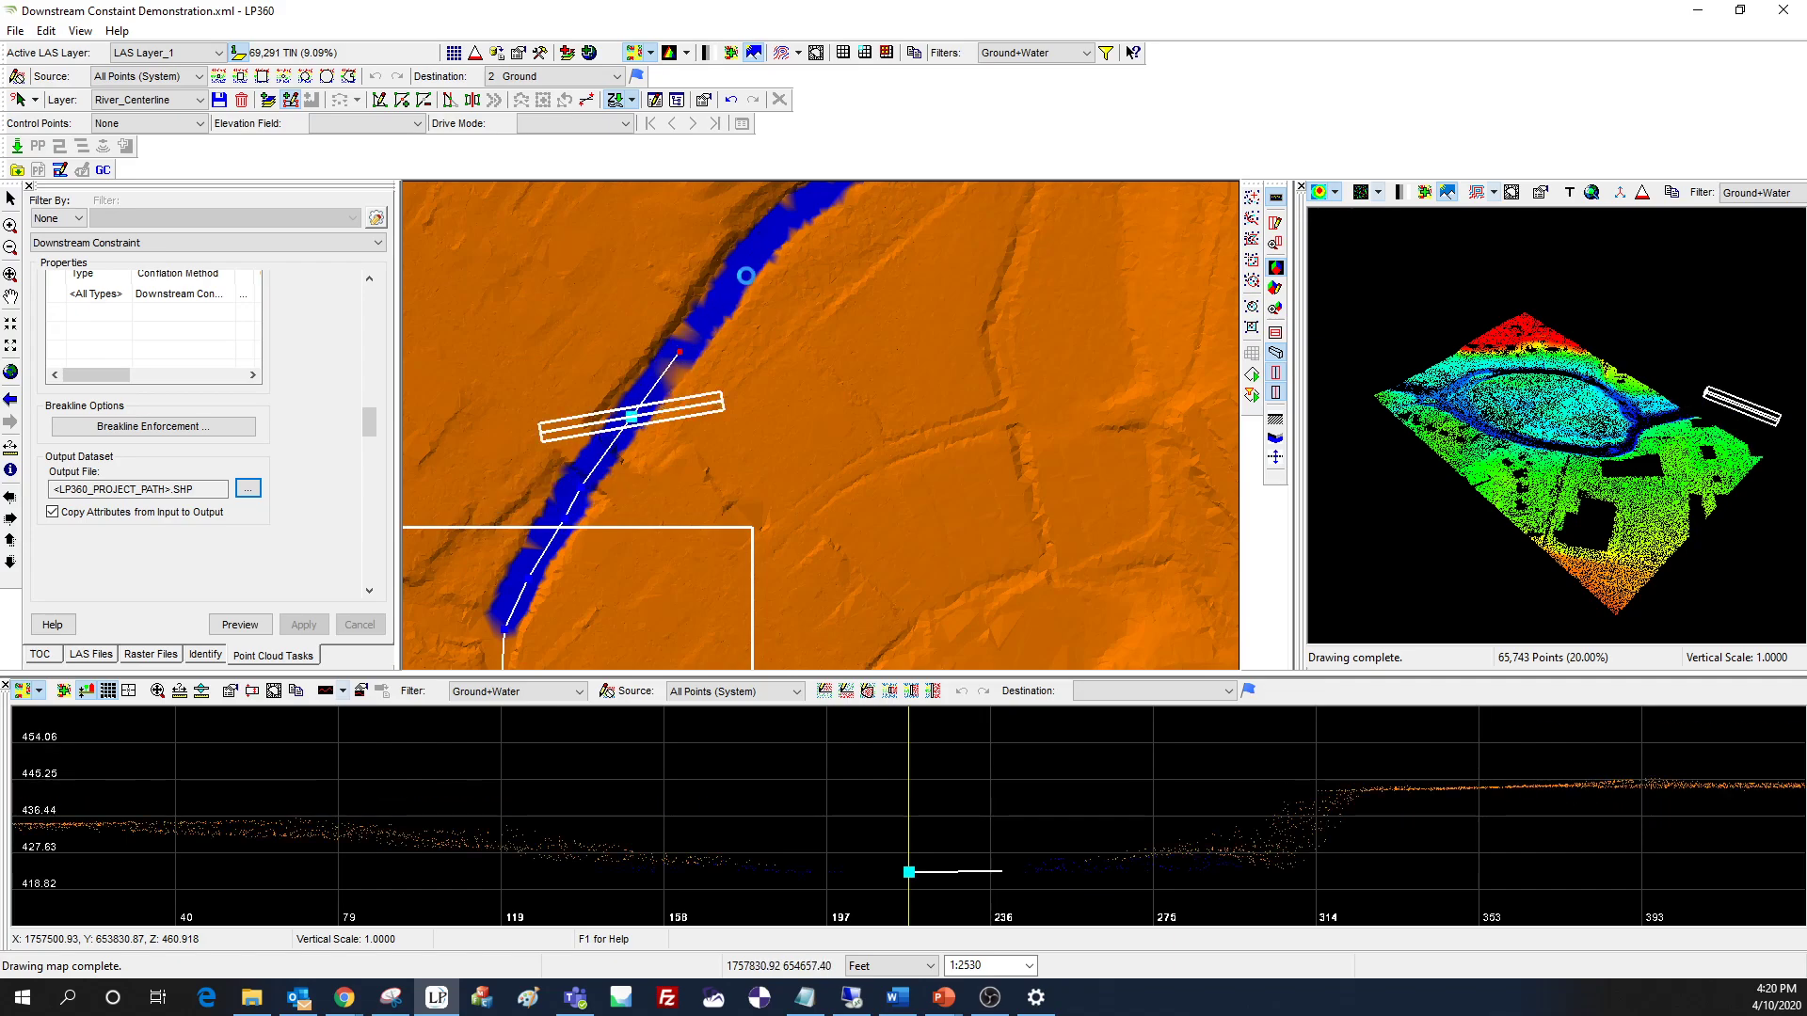
{"action": "left_click", "coordinate": [726, 296]}
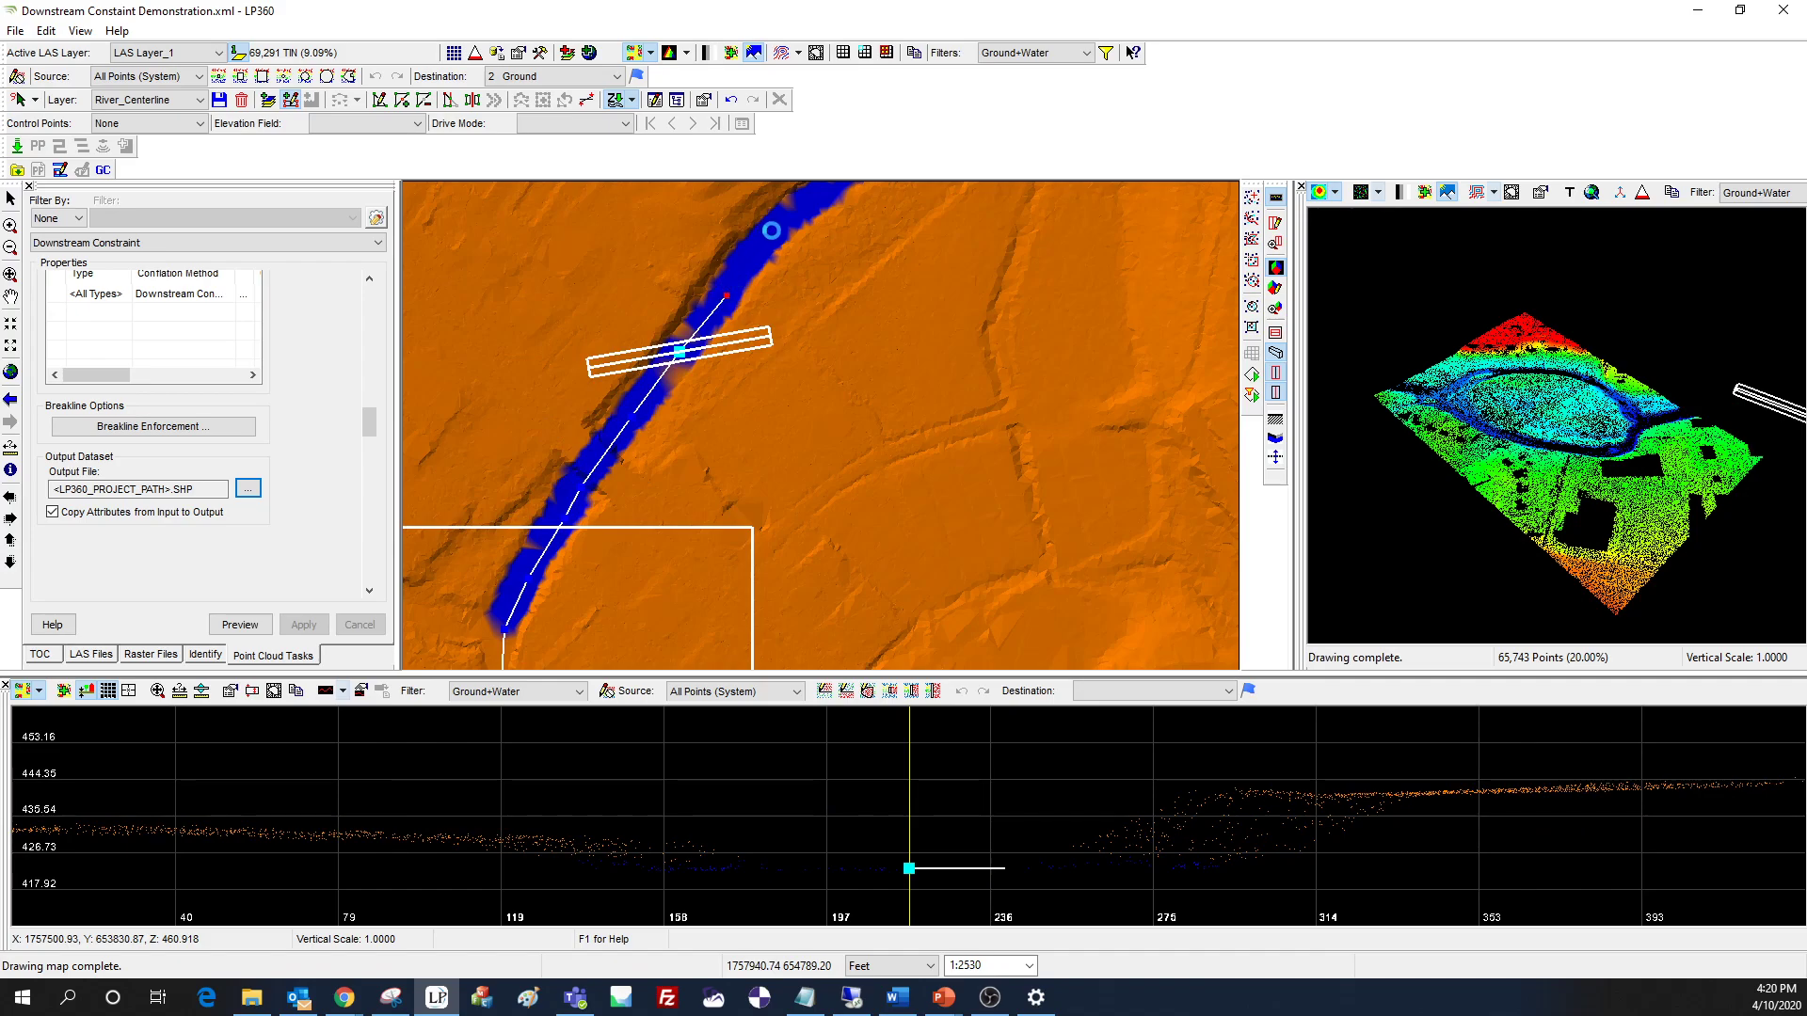
{"action": "left_click", "coordinate": [771, 230]}
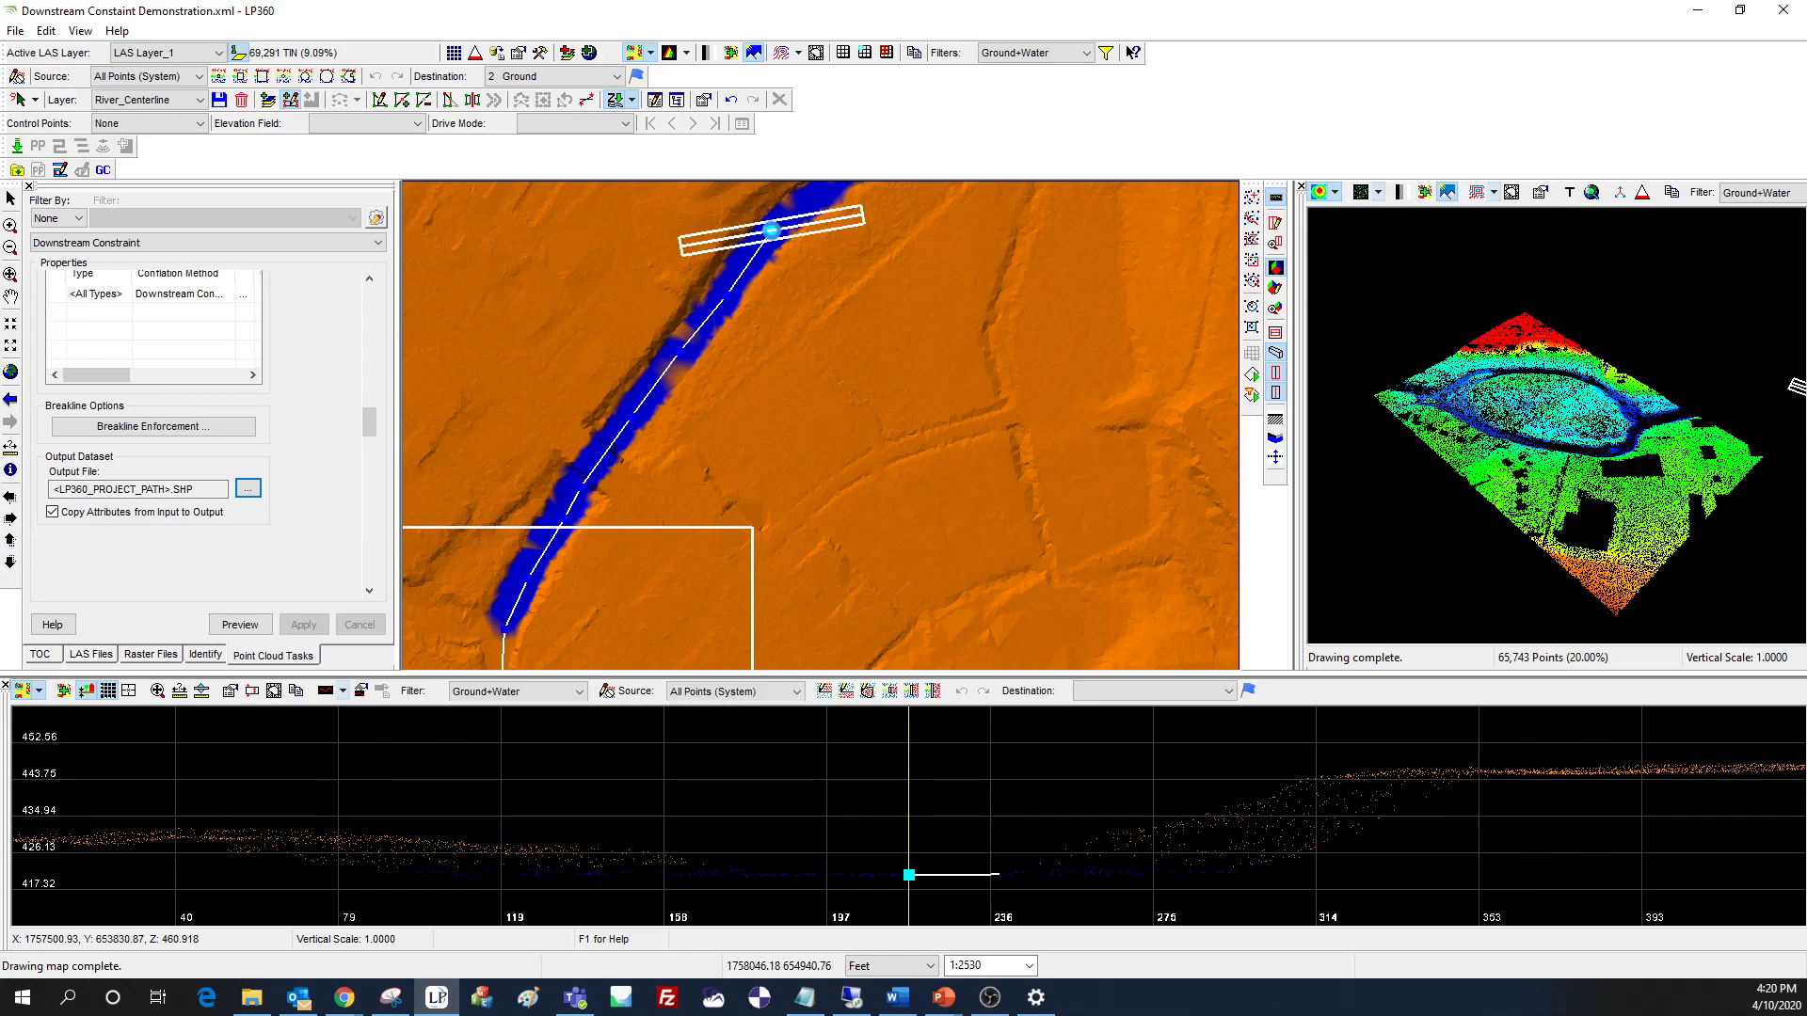
{"action": "double_click", "coordinate": [771, 229]}
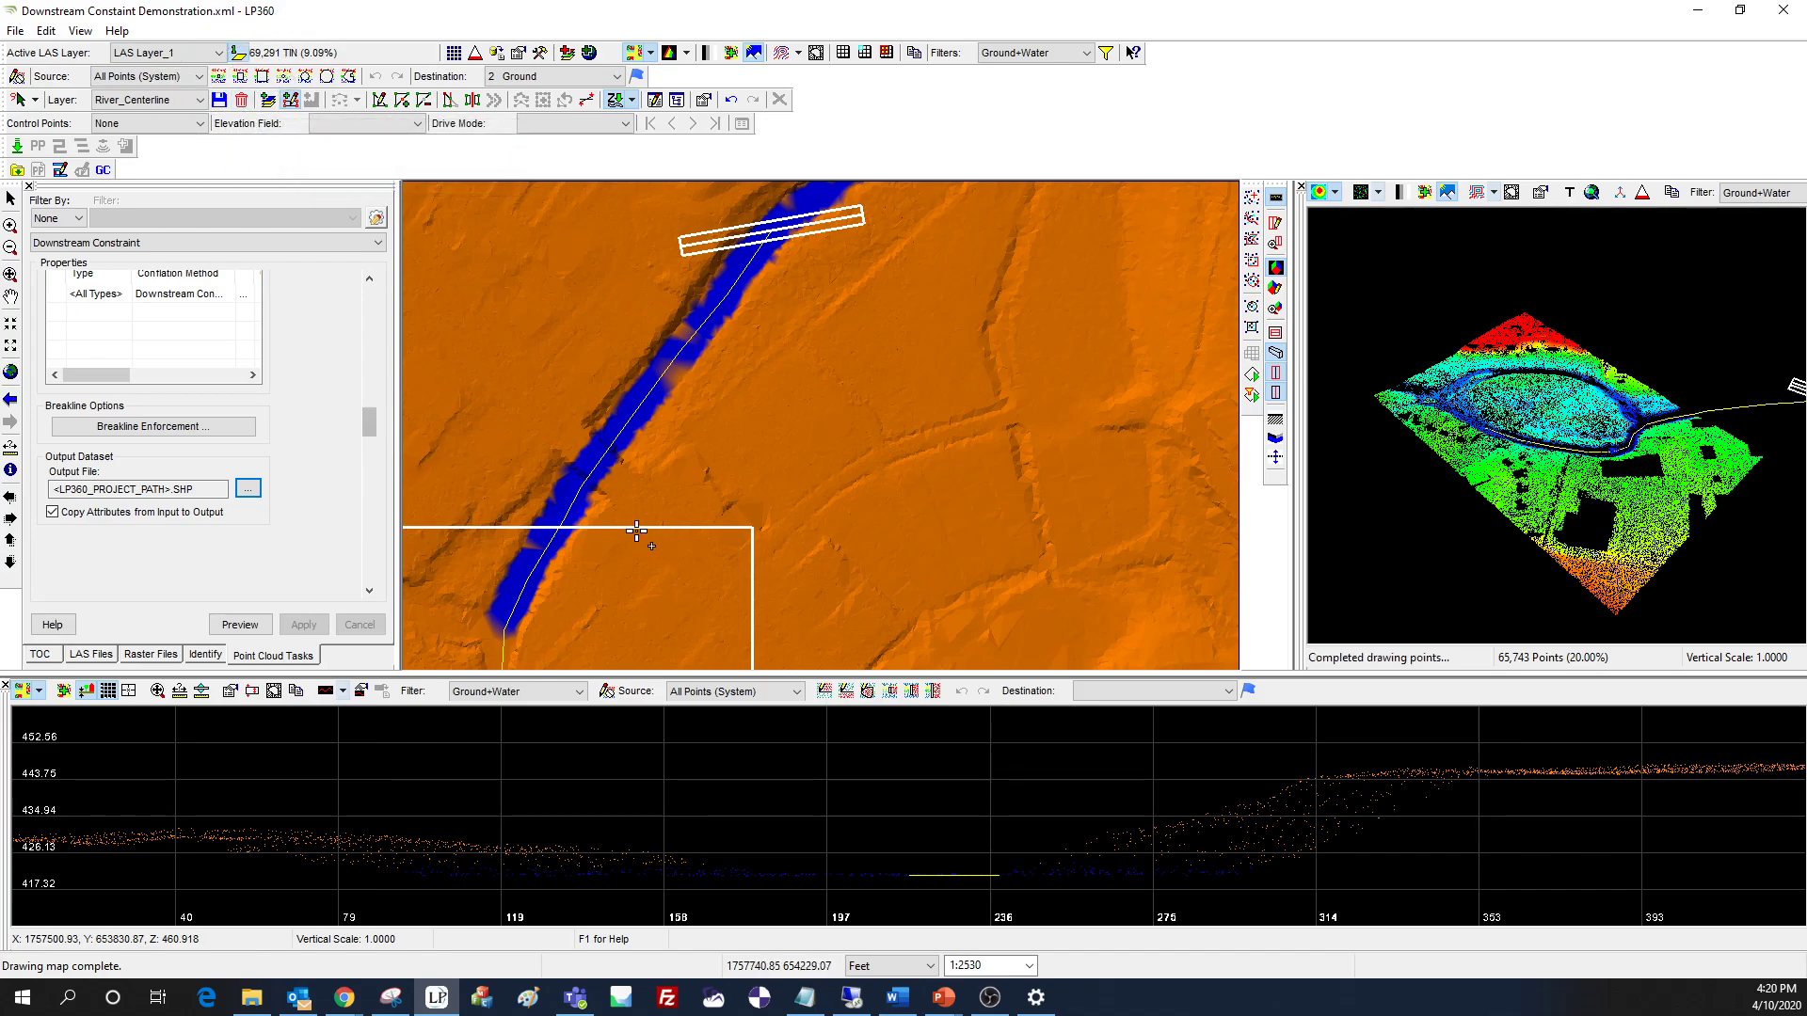
- Check the digitized centerline along the channel and save the edits to the River_Centerline layer
{"action": "middle_click_drag", "start_coordinate": [599, 633], "coordinate": [653, 436]}
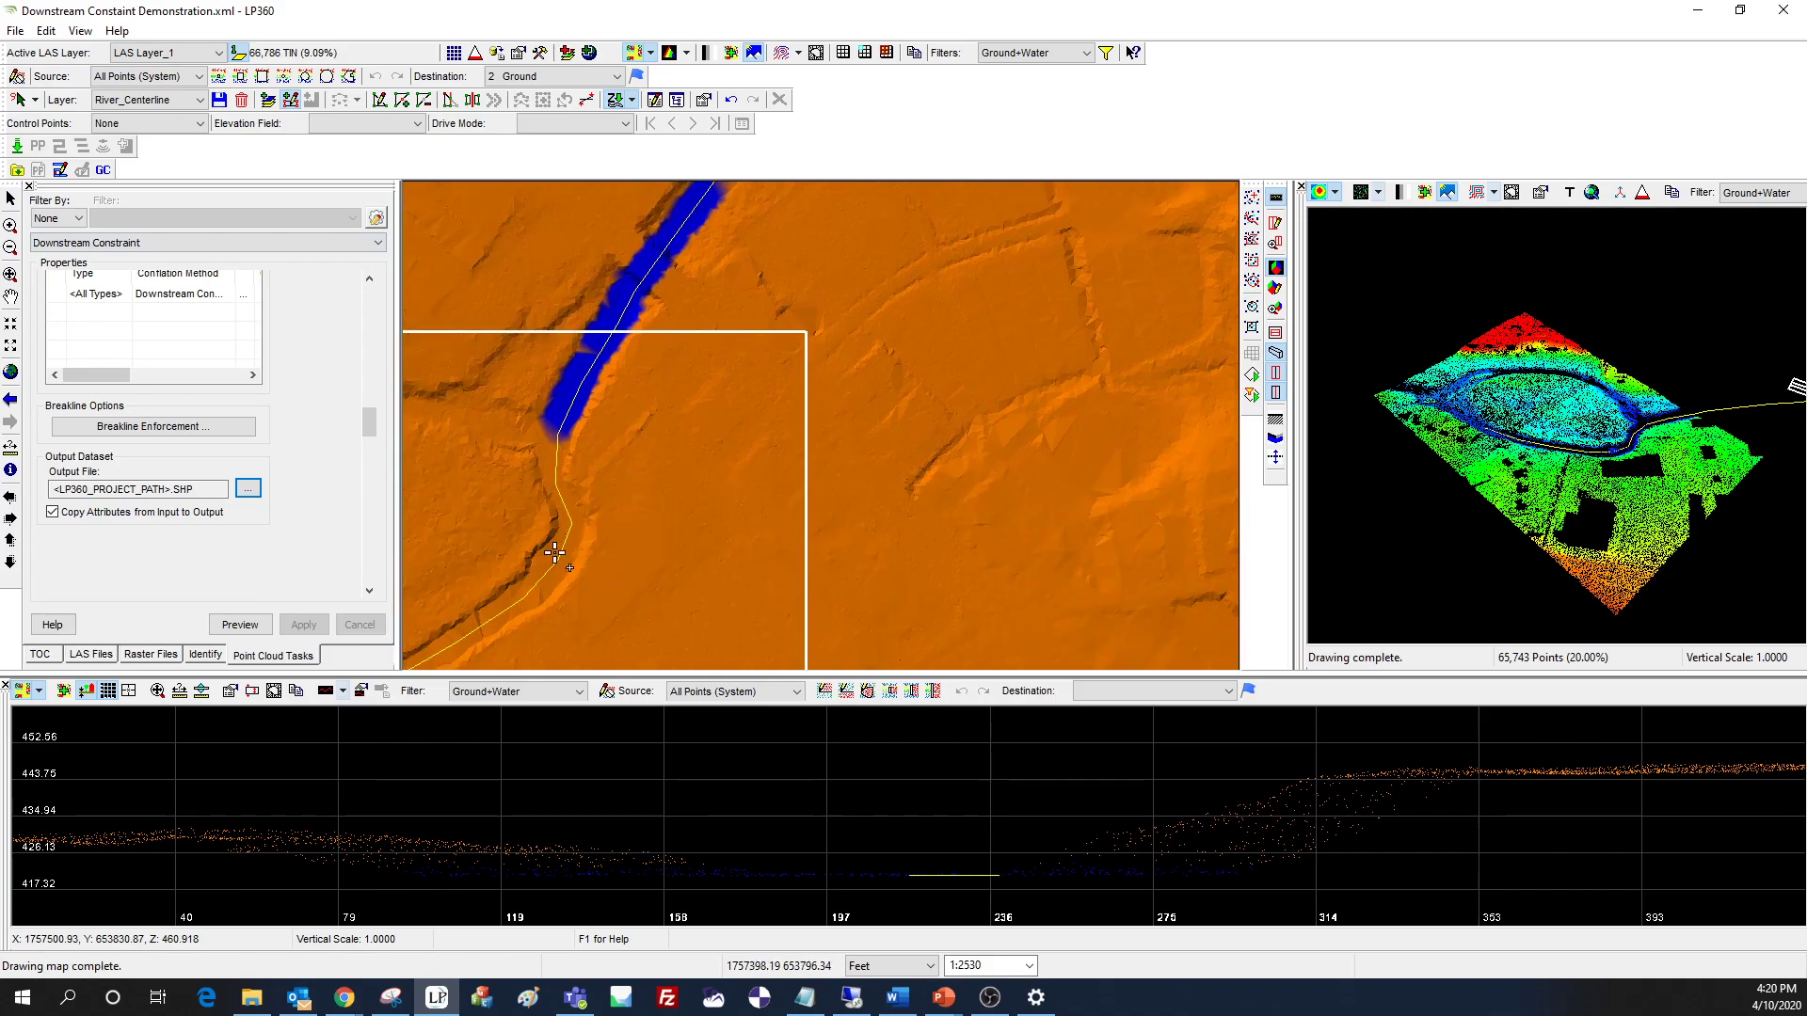
{"action": "middle_click_drag", "start_coordinate": [569, 589], "coordinate": [686, 476]}
{"action": "middle_click_drag", "start_coordinate": [765, 291], "coordinate": [744, 522]}
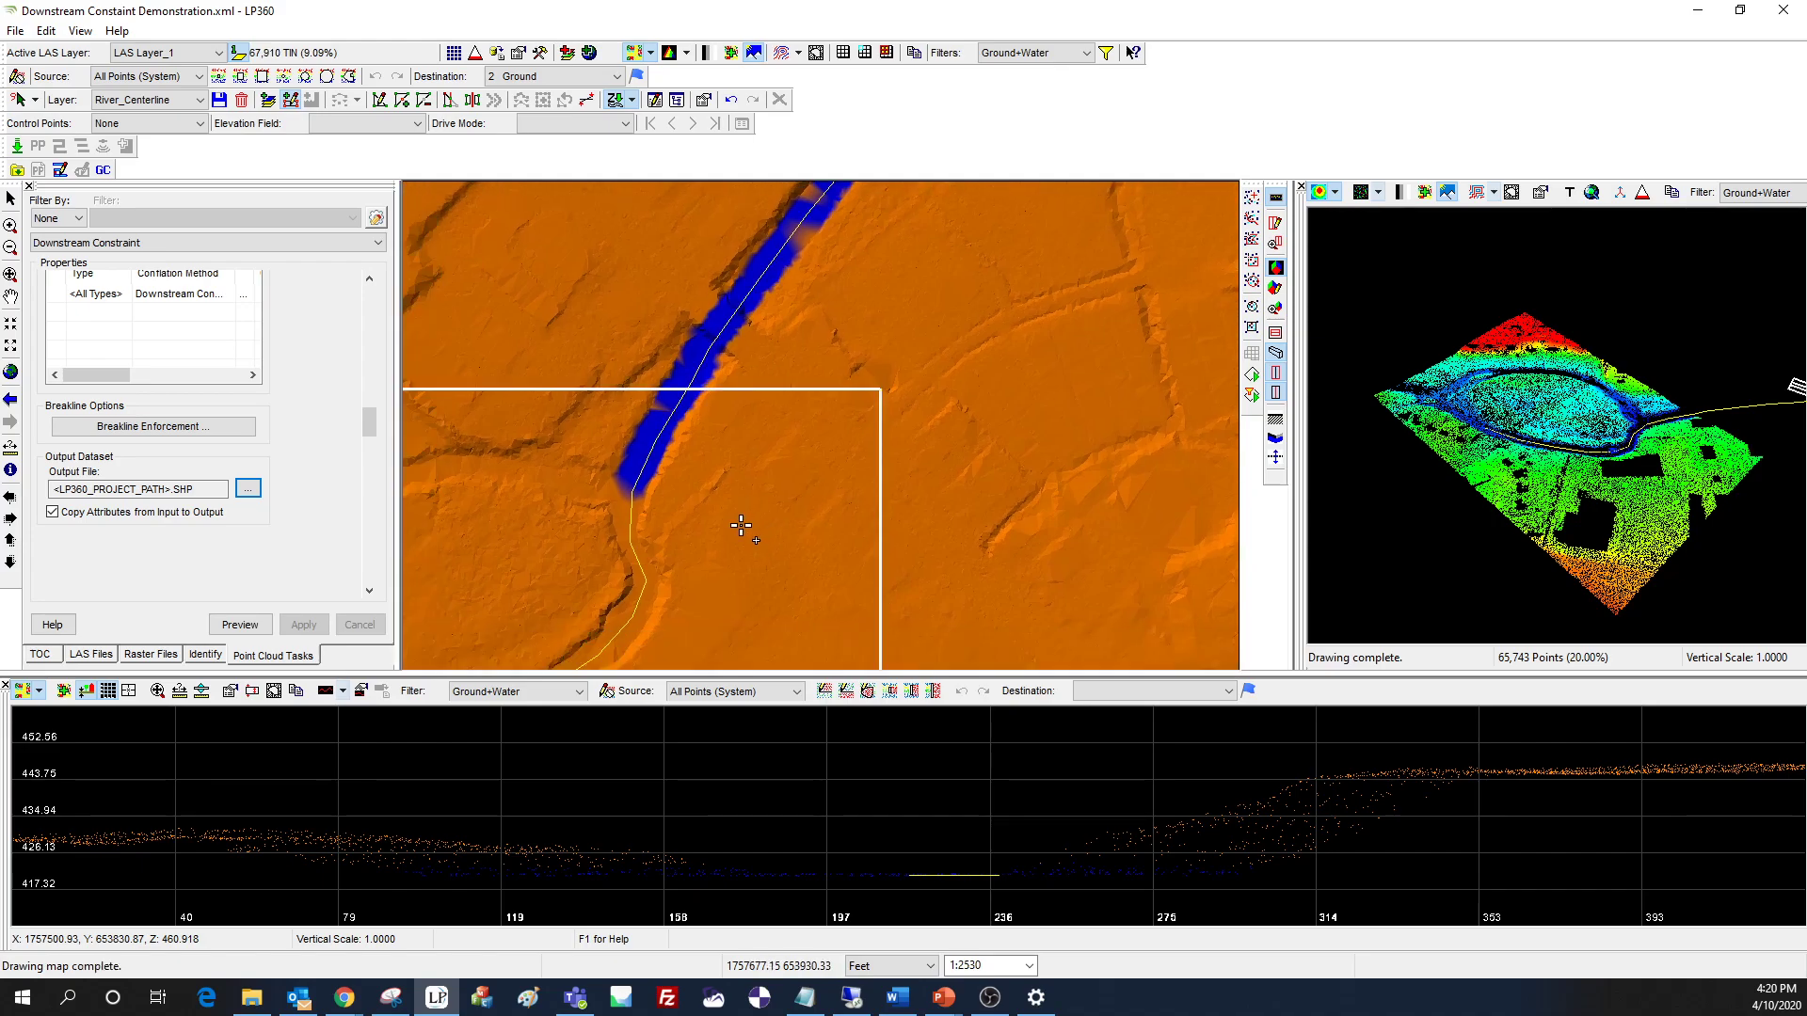
{"action": "left_click", "coordinate": [219, 100]}
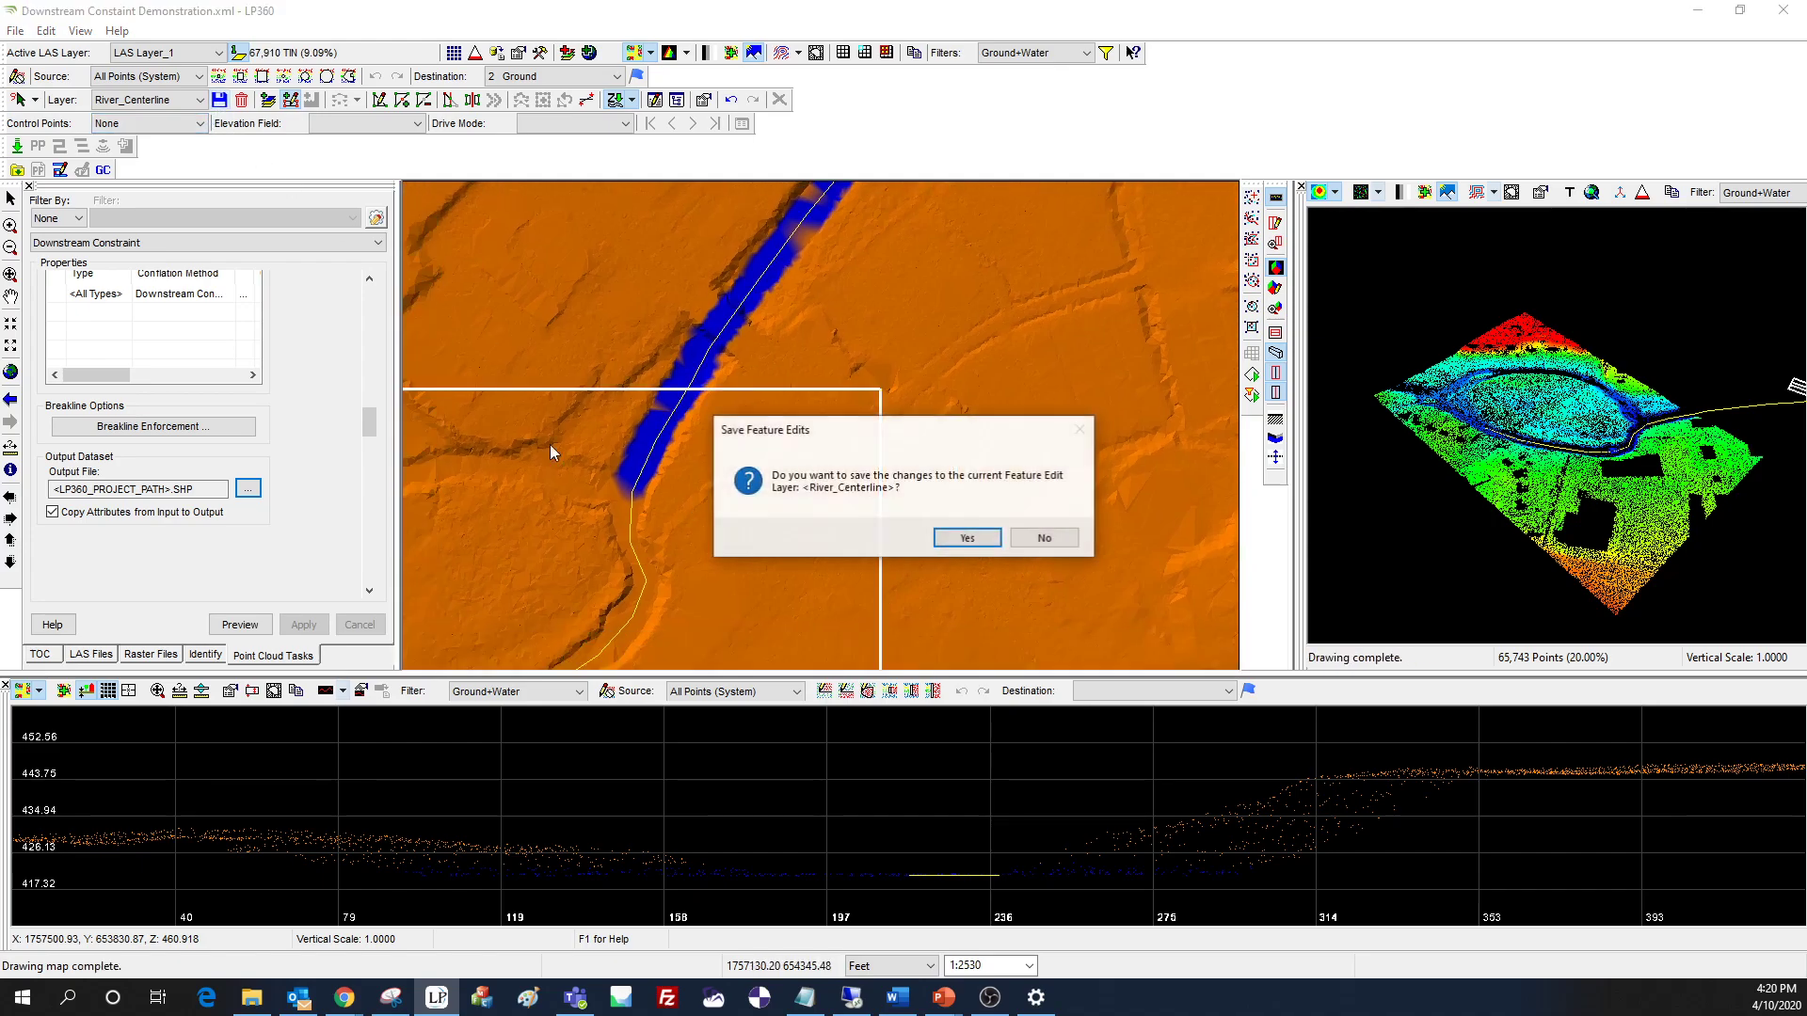
{"action": "left_click", "coordinate": [968, 537]}
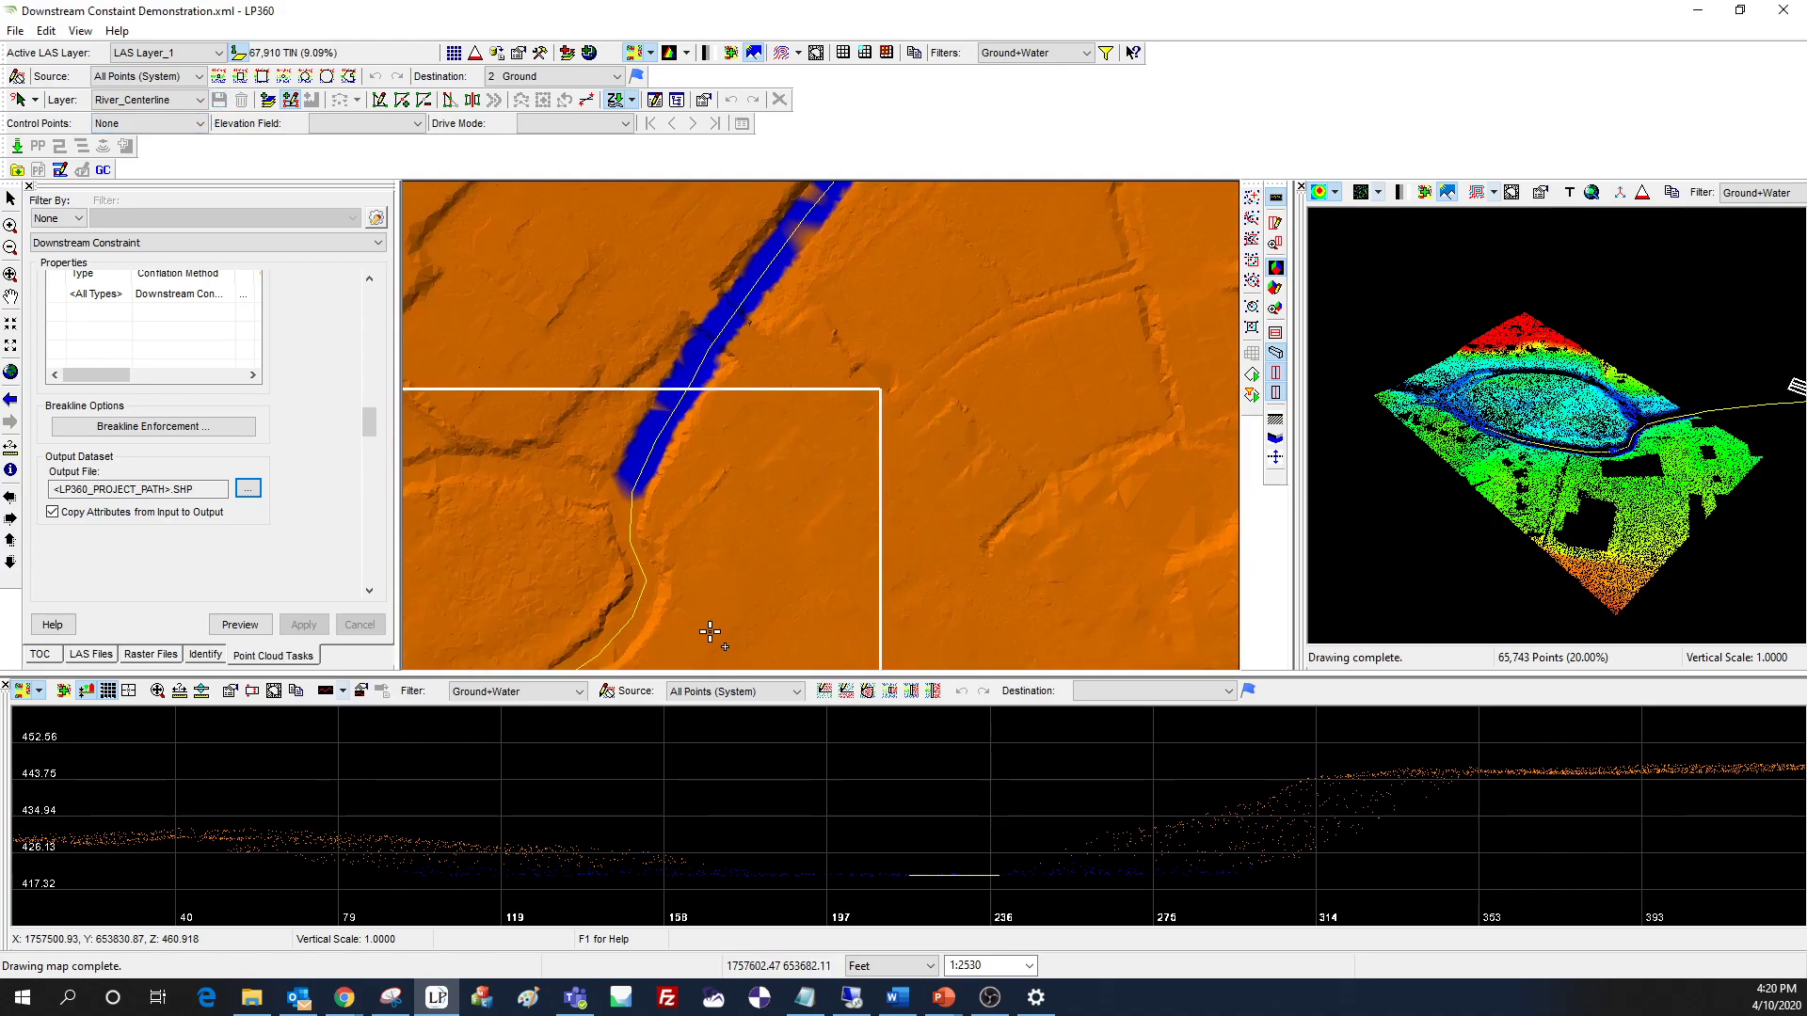
- Draw a profile section lengthwise along the saved centerline in the northeastern blue water area
{"action": "middle_click_drag", "start_coordinate": [718, 653], "coordinate": [753, 519]}
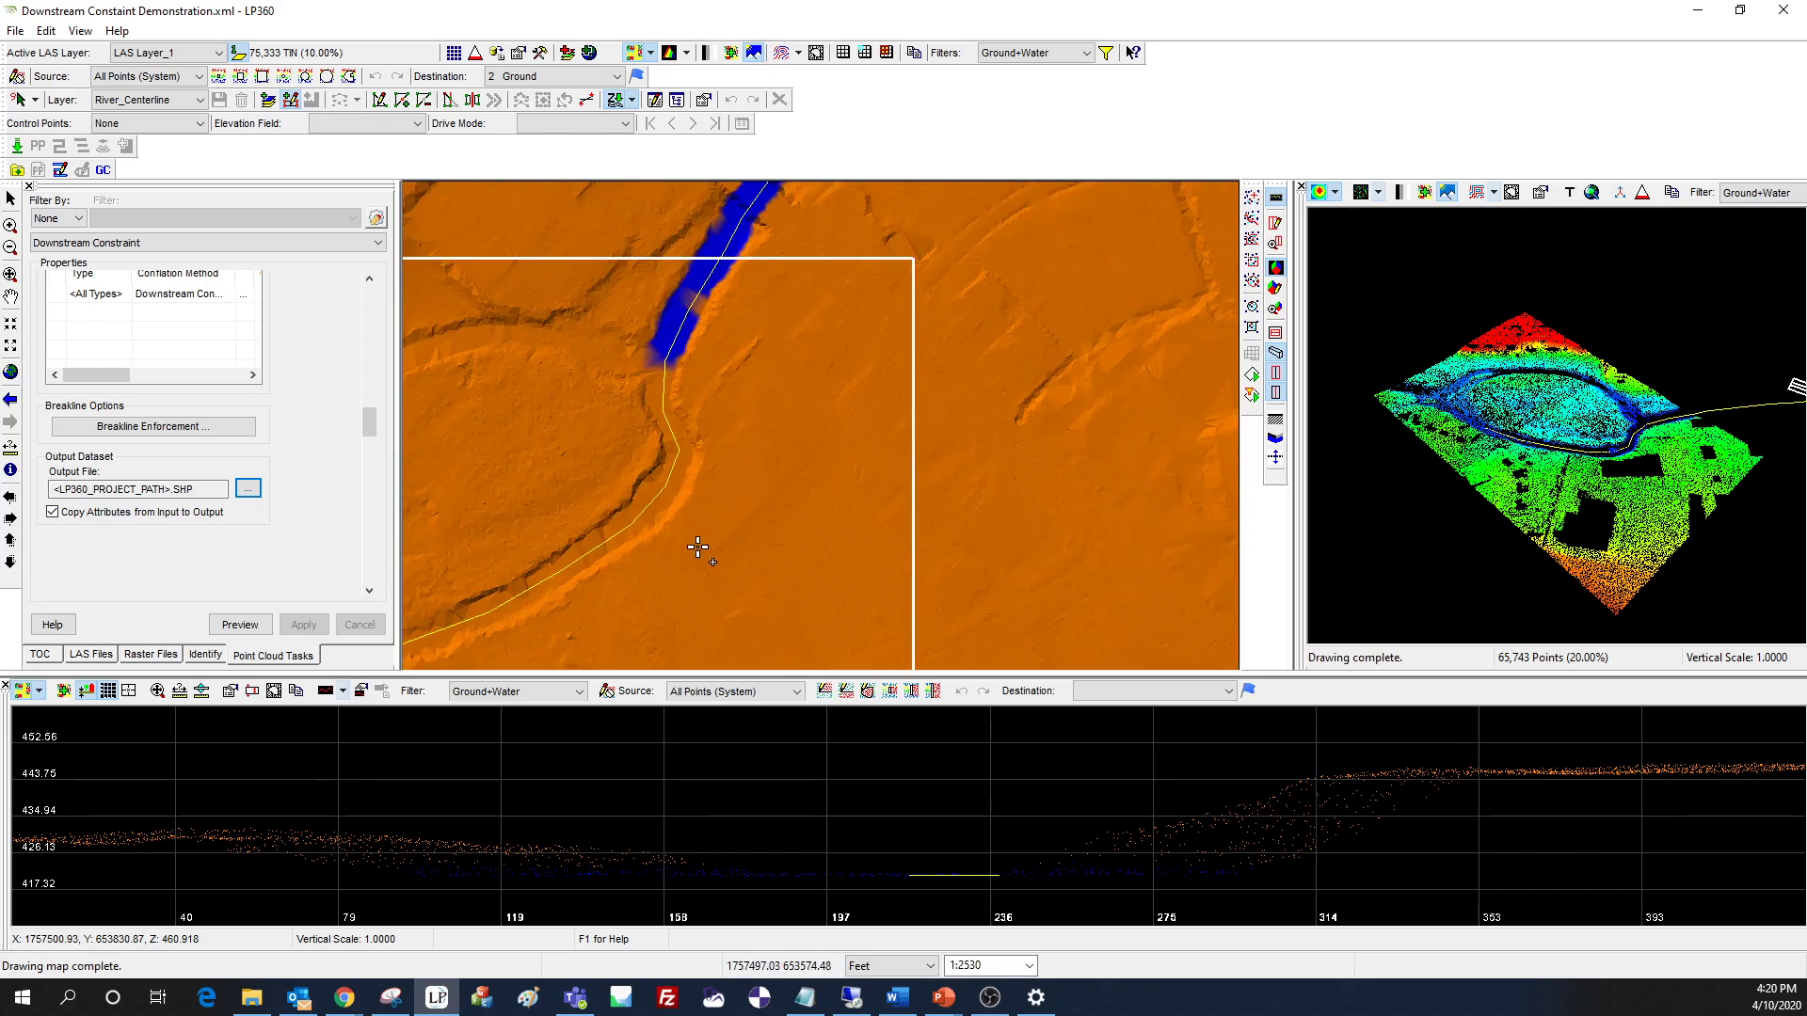
{"action": "middle_click_drag", "start_coordinate": [784, 274], "coordinate": [739, 412]}
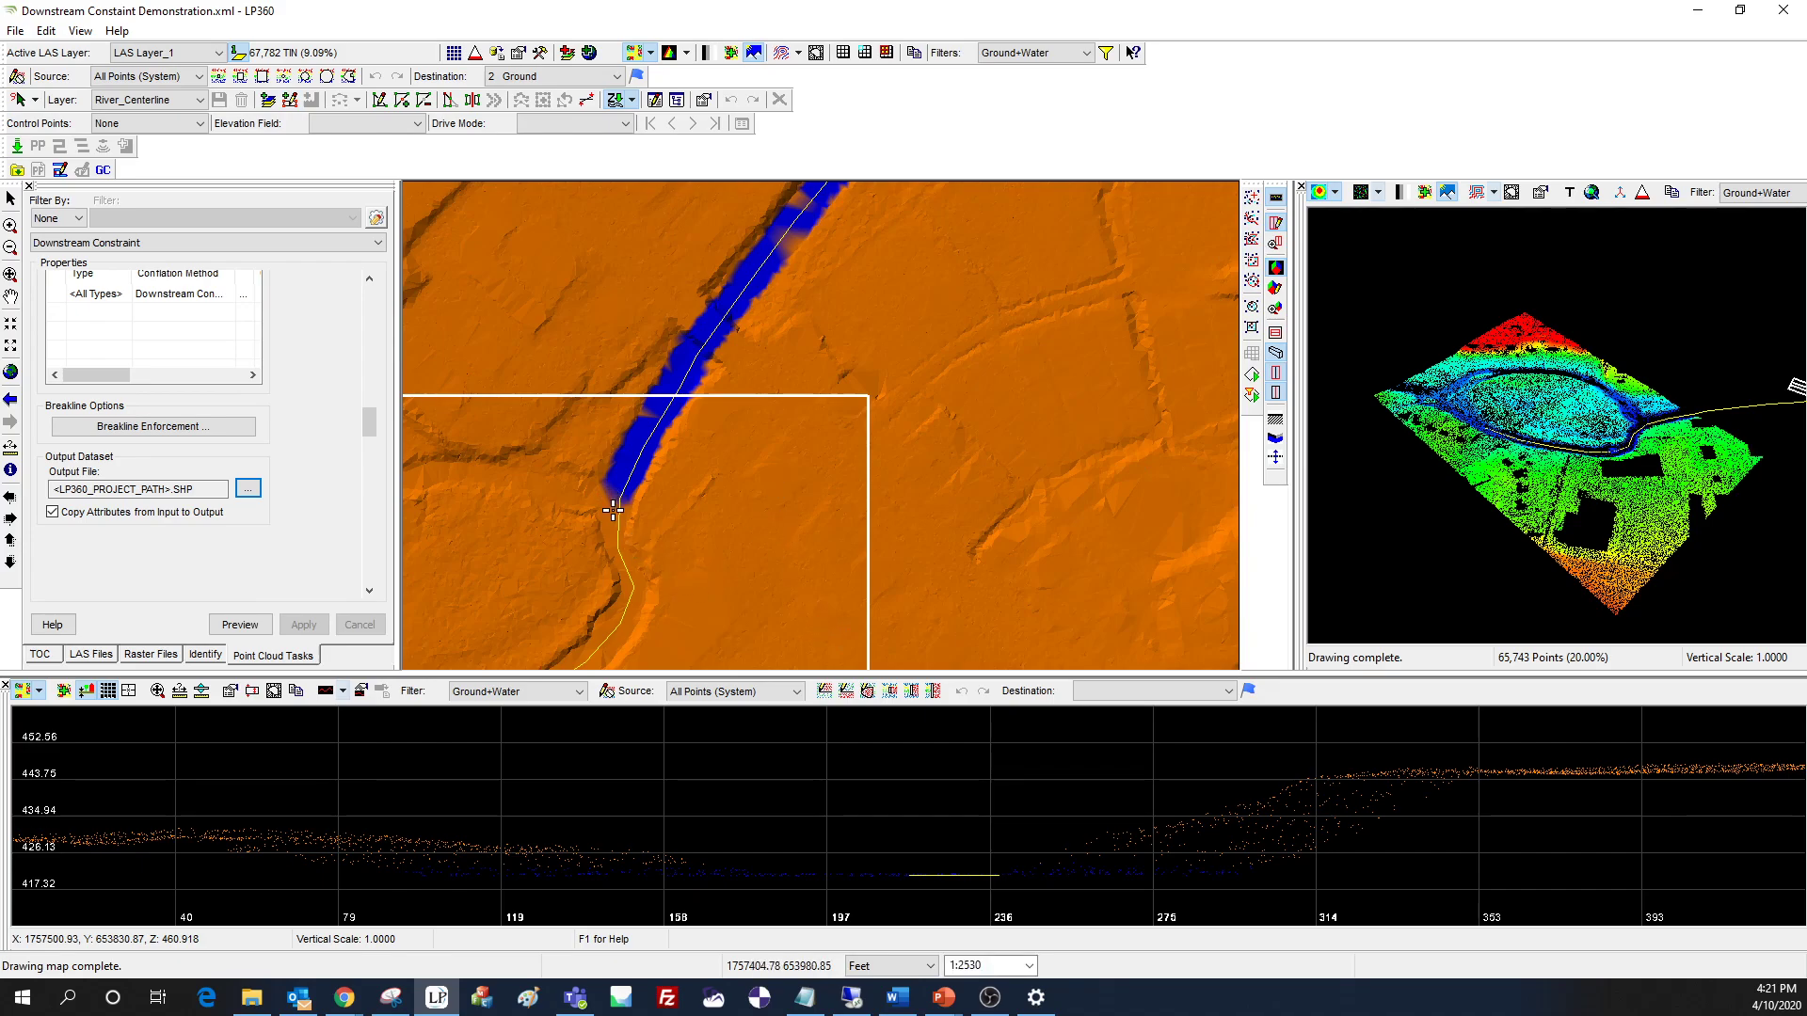
{"action": "middle_click_drag", "start_coordinate": [707, 438], "coordinate": [538, 593]}
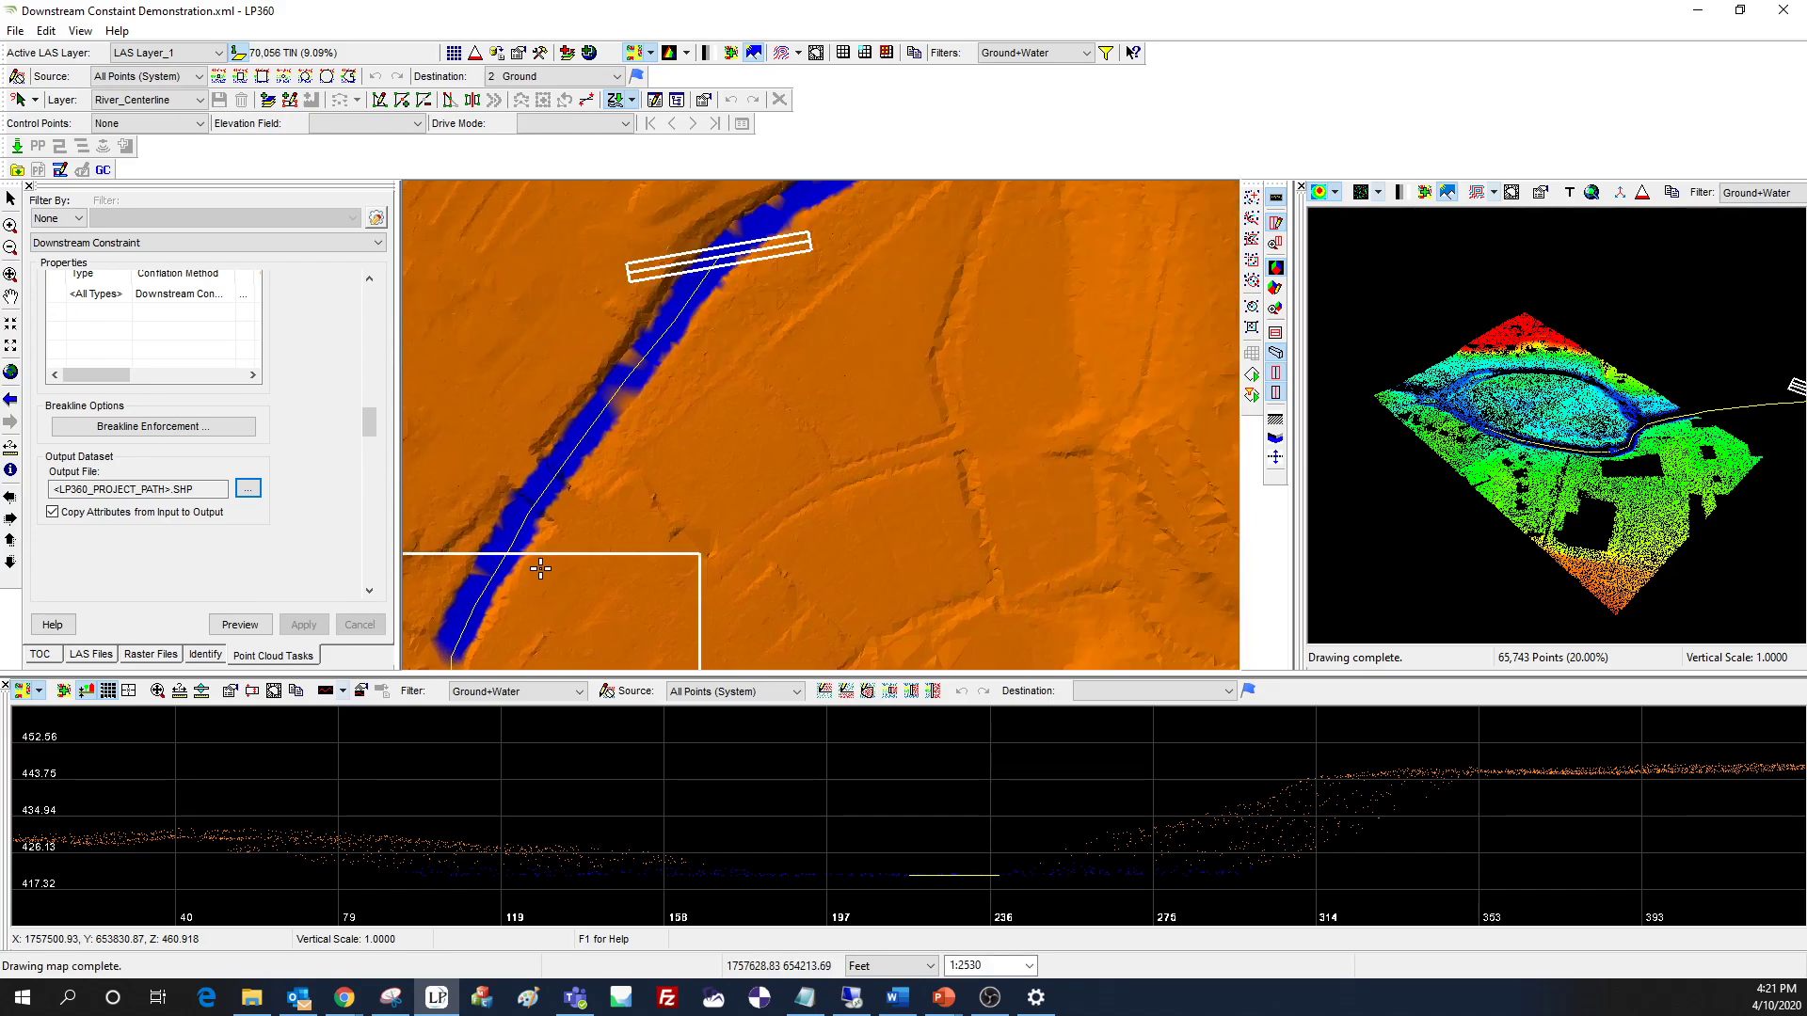
{"action": "left_click", "coordinate": [546, 487]}
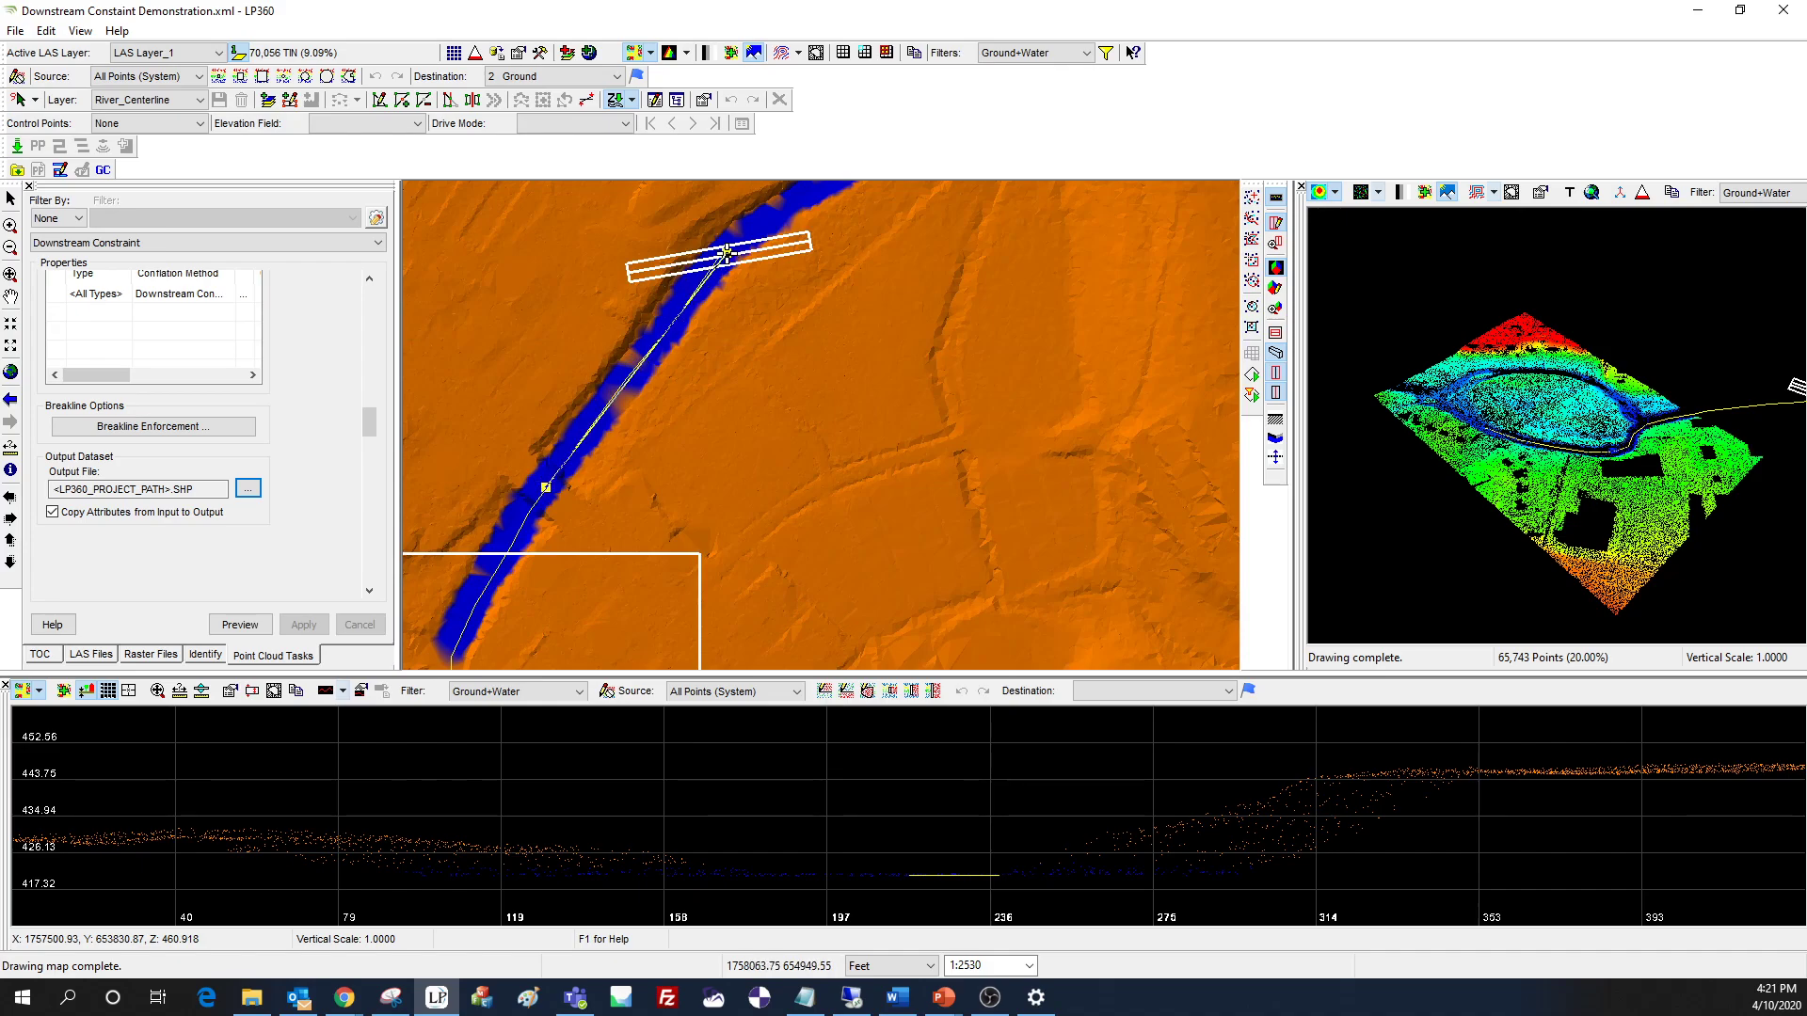
{"action": "left_click", "coordinate": [706, 269]}
{"action": "left_click", "coordinate": [717, 282]}
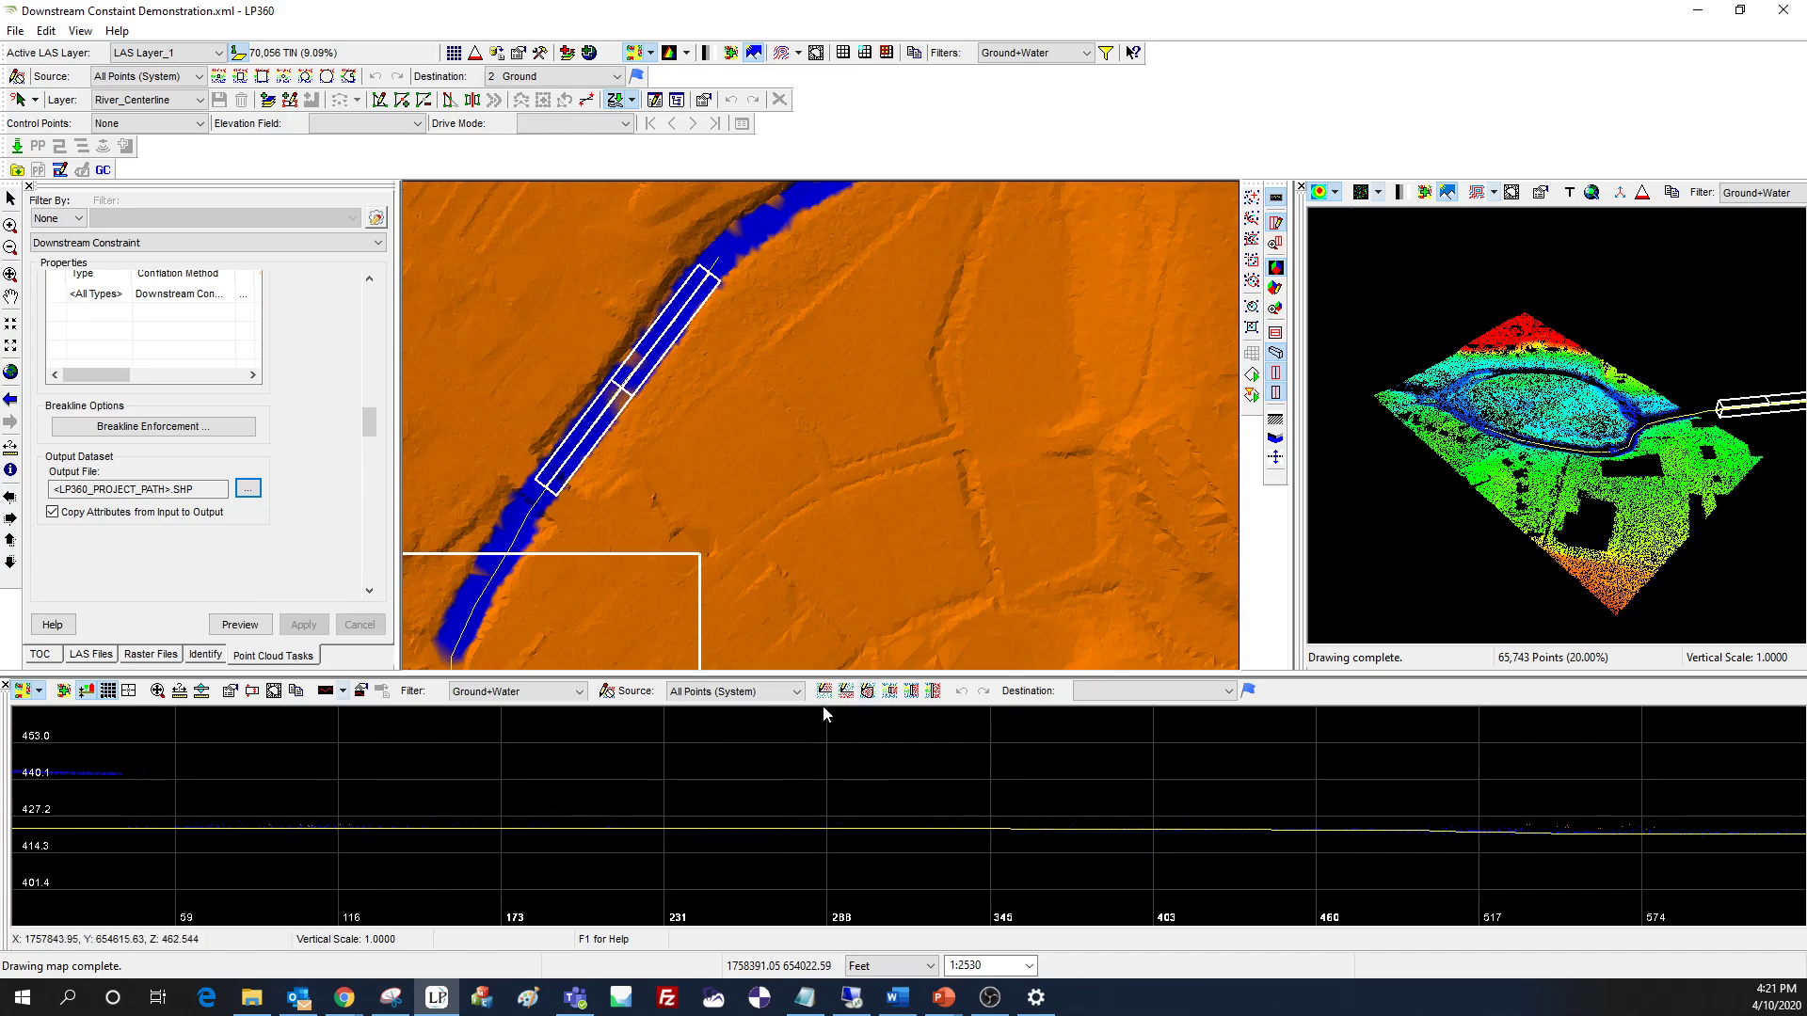
- Magnify the lengthwise profile around the centerline to examine its elevation in the downstream direction
{"action": "left_click", "coordinate": [161, 691]}
{"action": "scroll", "coordinate": [595, 775], "scroll_direction": "up", "scroll_amount": 15}
{"action": "left_click_drag", "start_coordinate": [642, 903], "coordinate": [679, 787]}
{"action": "scroll", "coordinate": [754, 766], "scroll_direction": "up", "scroll_amount": 5}
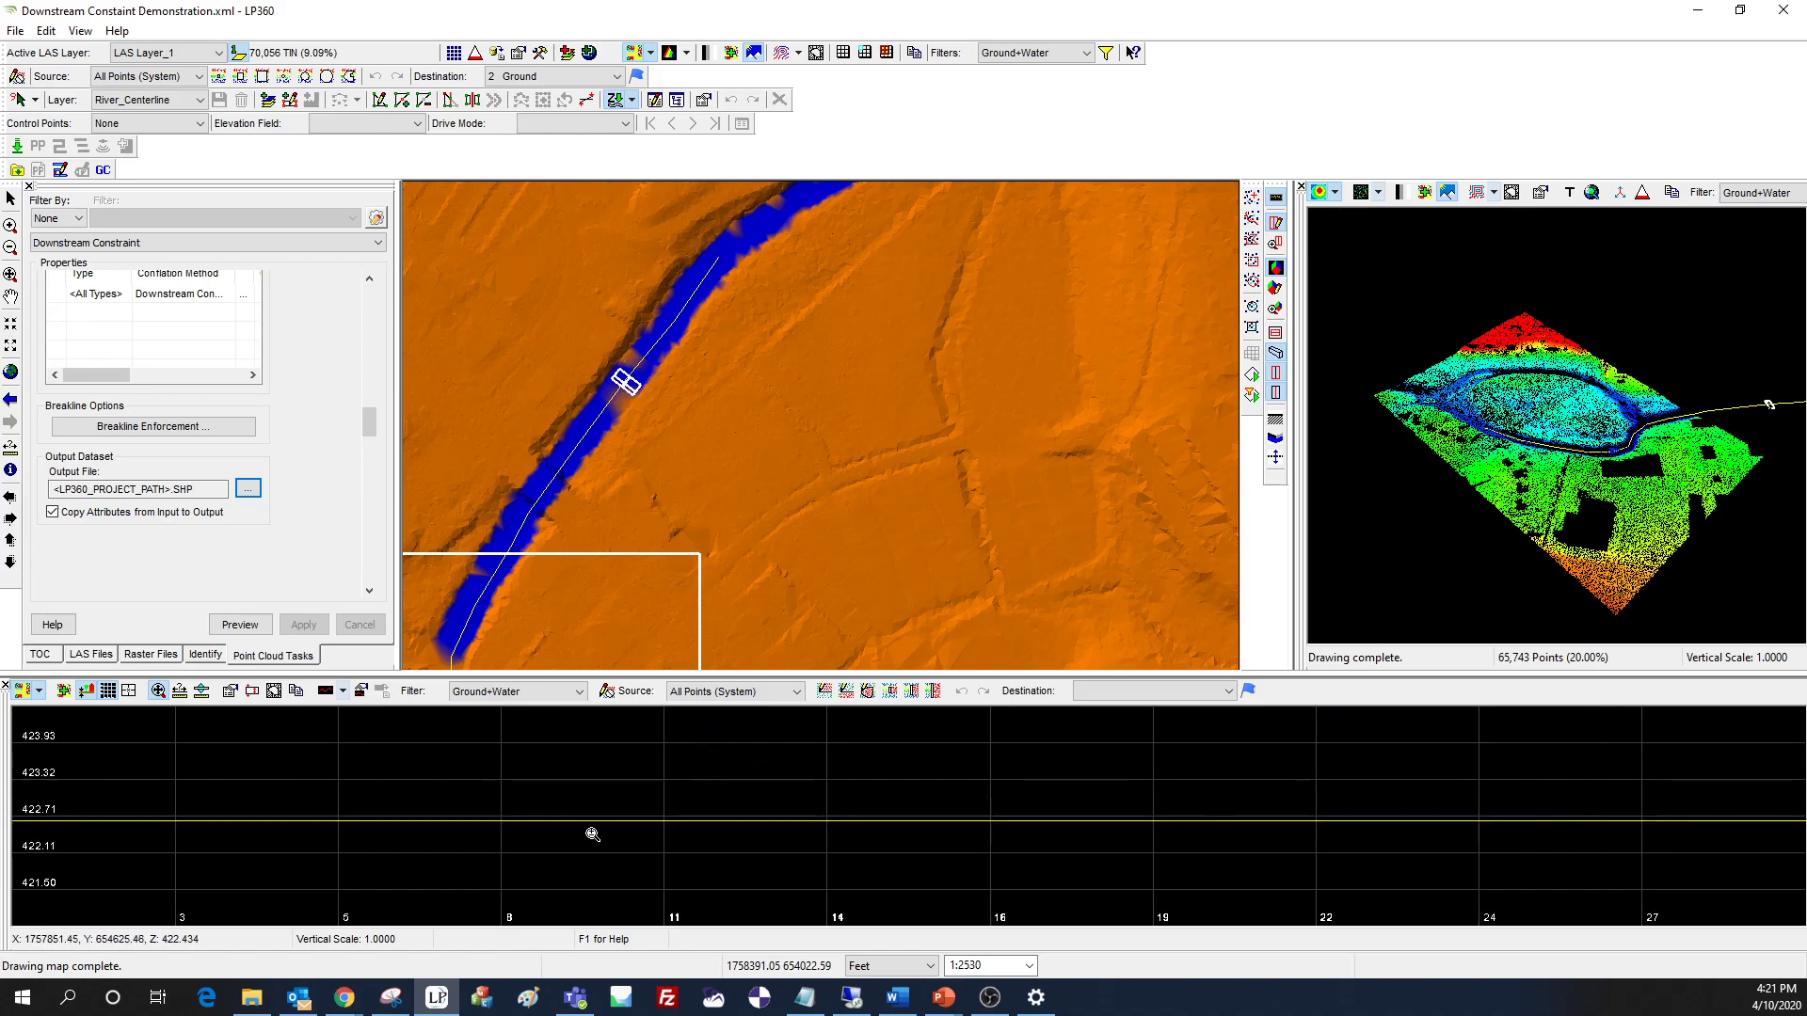
- Enlarge the display of LAS Layer_1 points by setting the Live View point size to 6
{"action": "scroll", "coordinate": [491, 833], "scroll_direction": "down", "scroll_amount": 4}
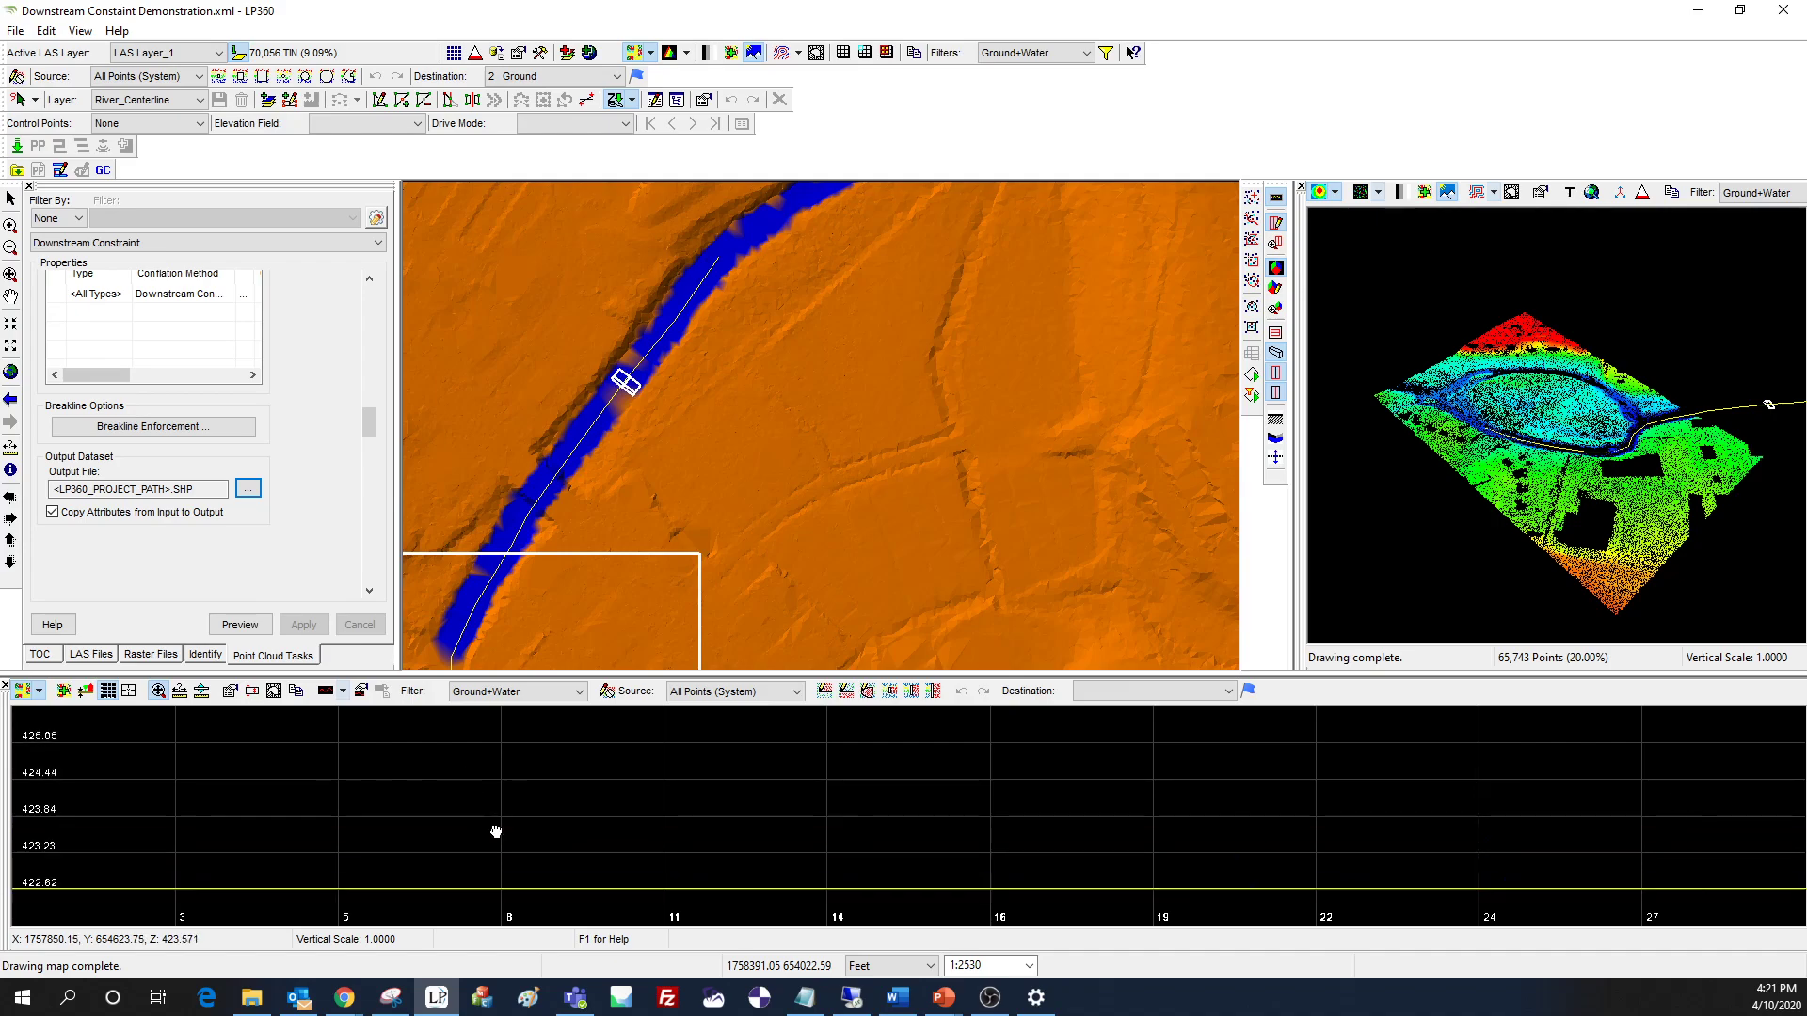
{"action": "scroll", "coordinate": [487, 822], "scroll_direction": "down", "scroll_amount": 4}
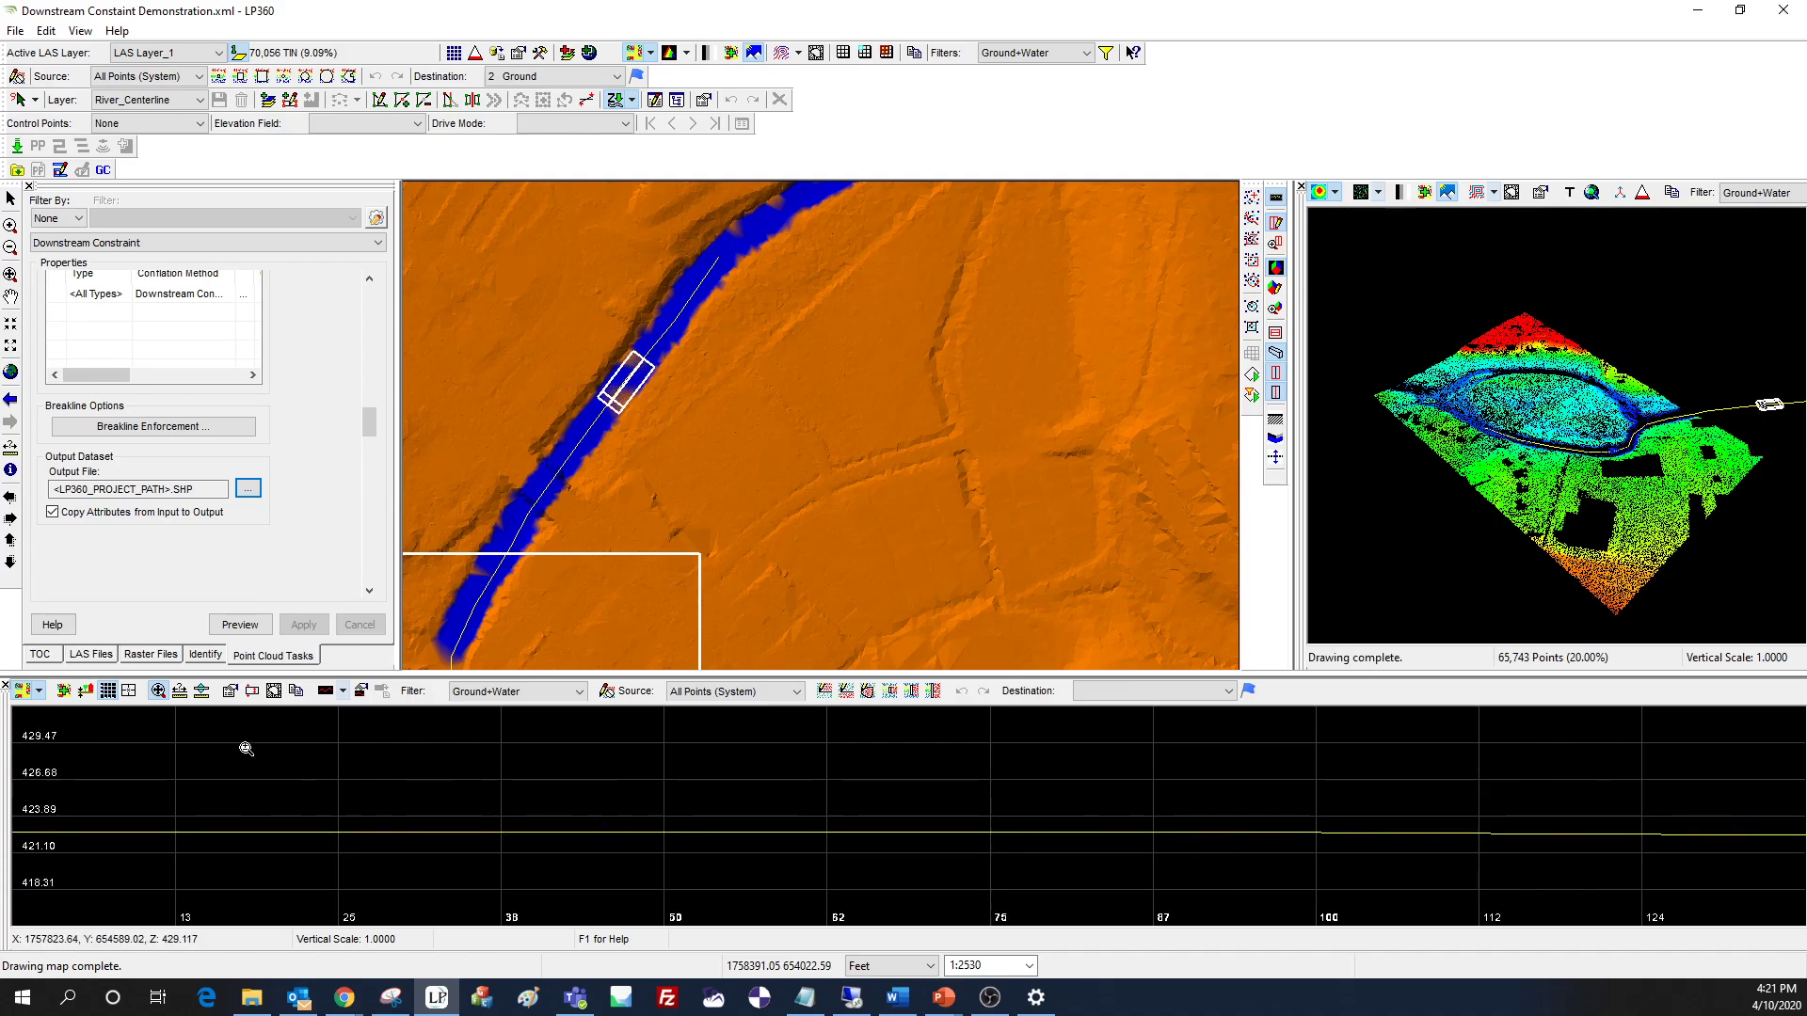
{"action": "left_click", "coordinate": [1107, 53]}
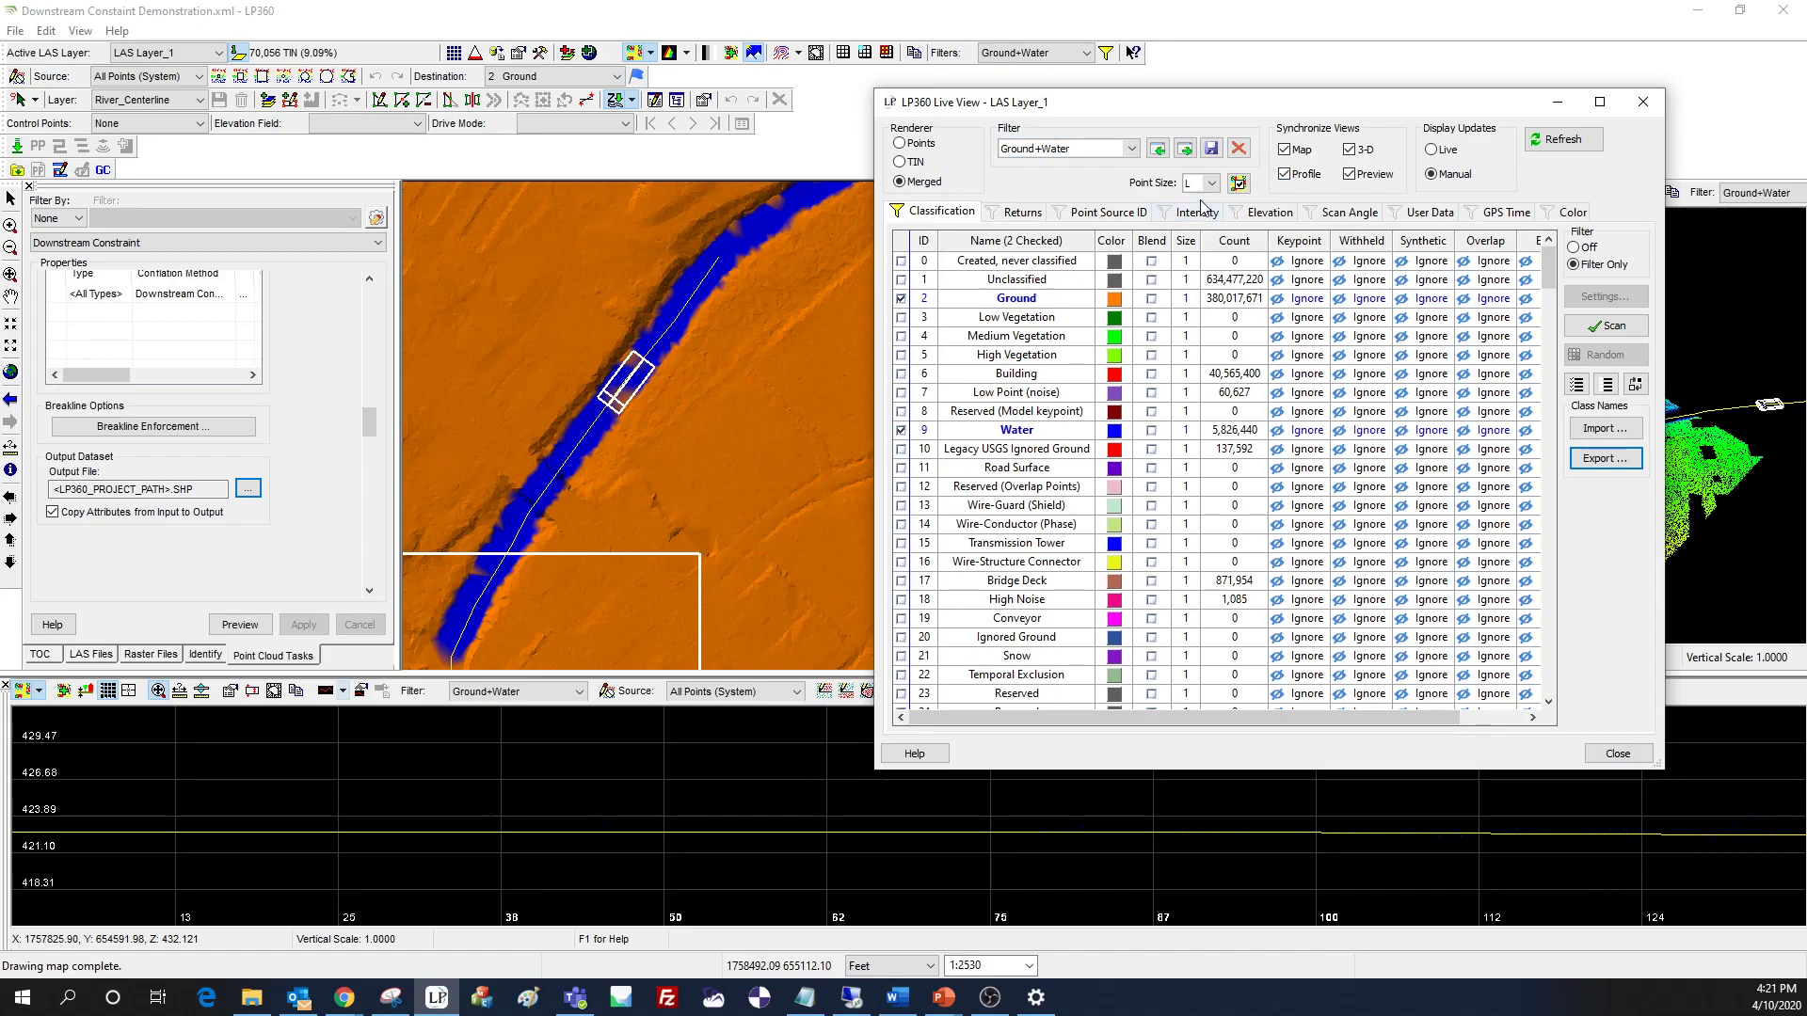
{"action": "left_click", "coordinate": [1211, 182]}
{"action": "left_click", "coordinate": [1217, 251]}
{"action": "scroll", "coordinate": [633, 818], "scroll_direction": "up", "scroll_amount": 3}
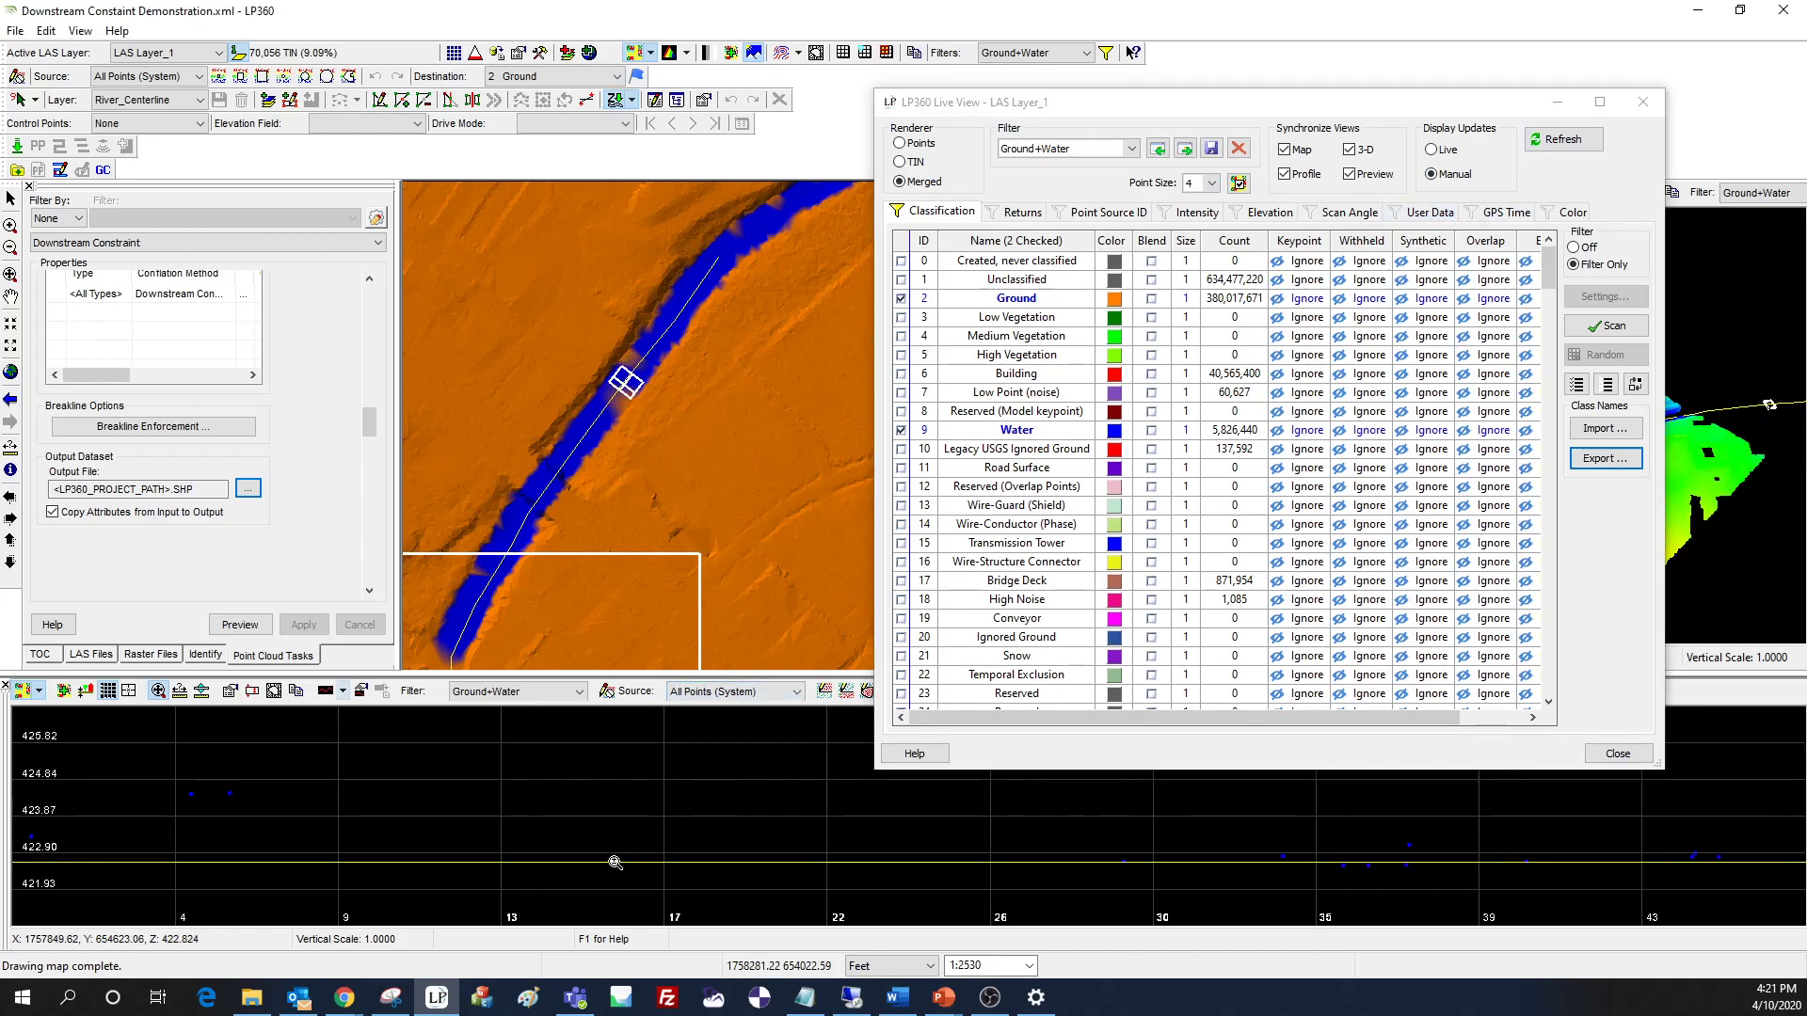
{"action": "left_click_drag", "start_coordinate": [308, 791], "coordinate": [683, 749]}
{"action": "left_click_drag", "start_coordinate": [591, 787], "coordinate": [619, 800]}
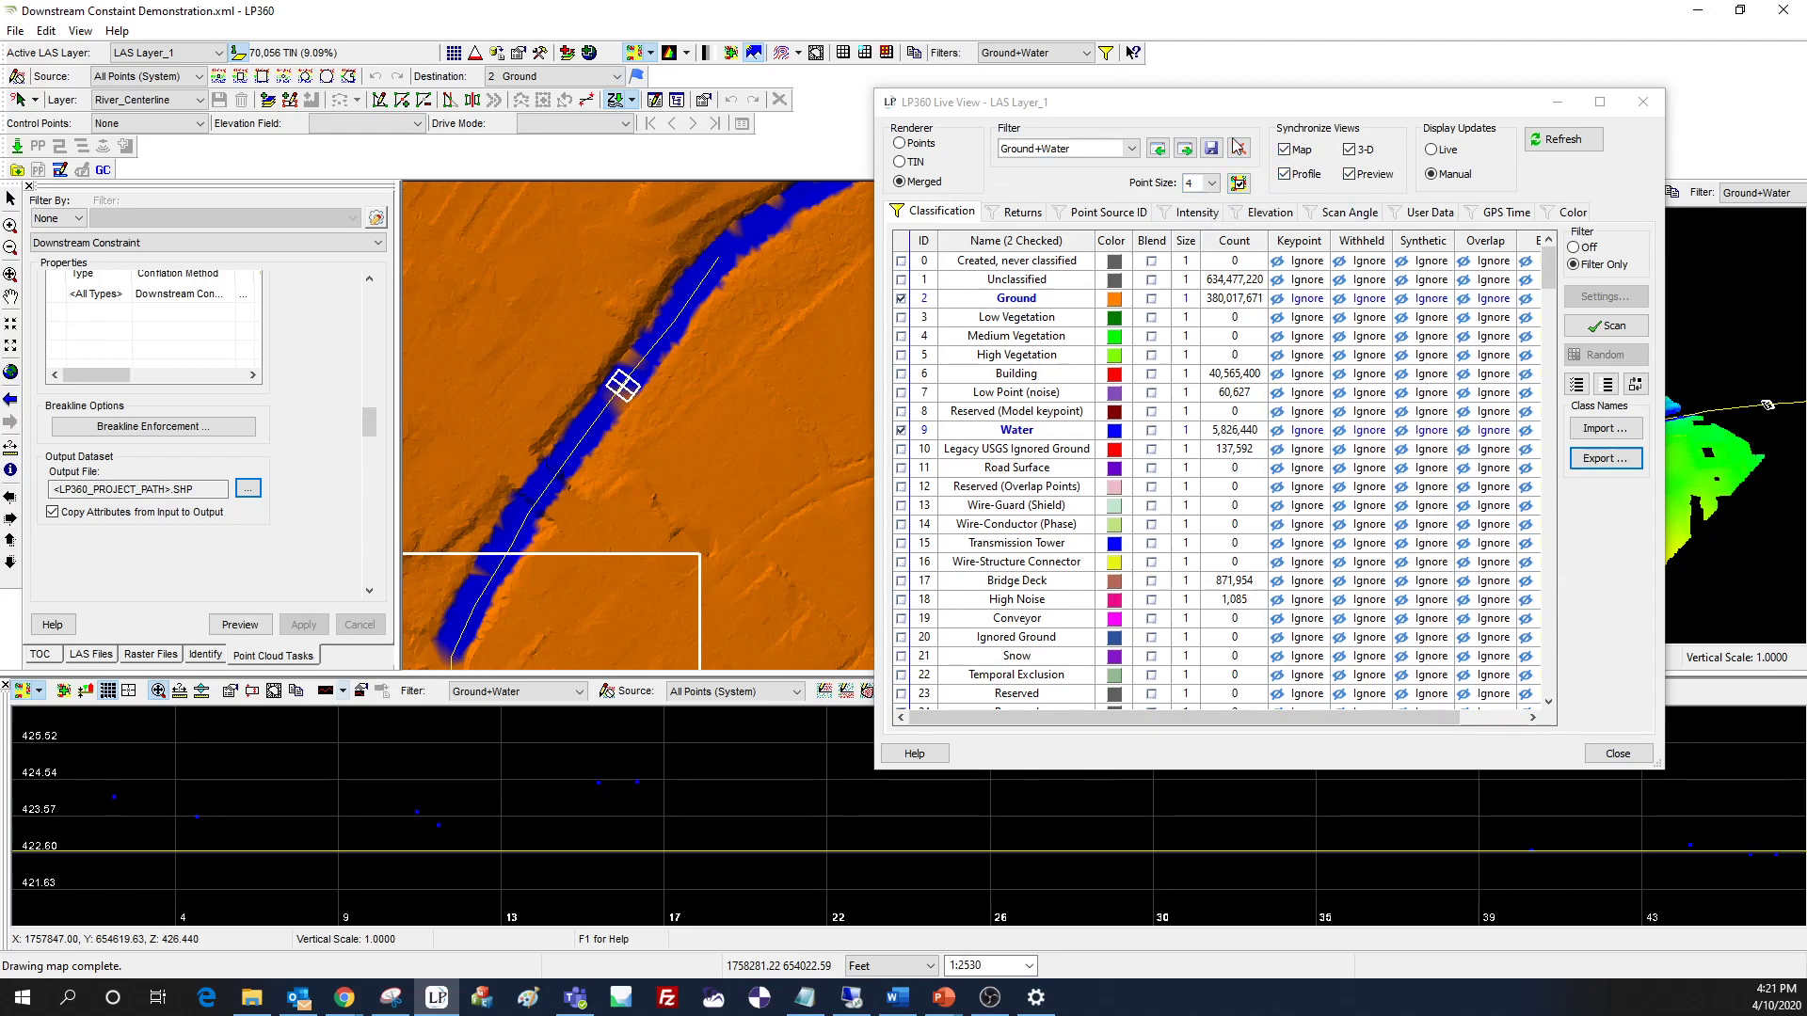
{"action": "left_click", "coordinate": [1213, 184]}
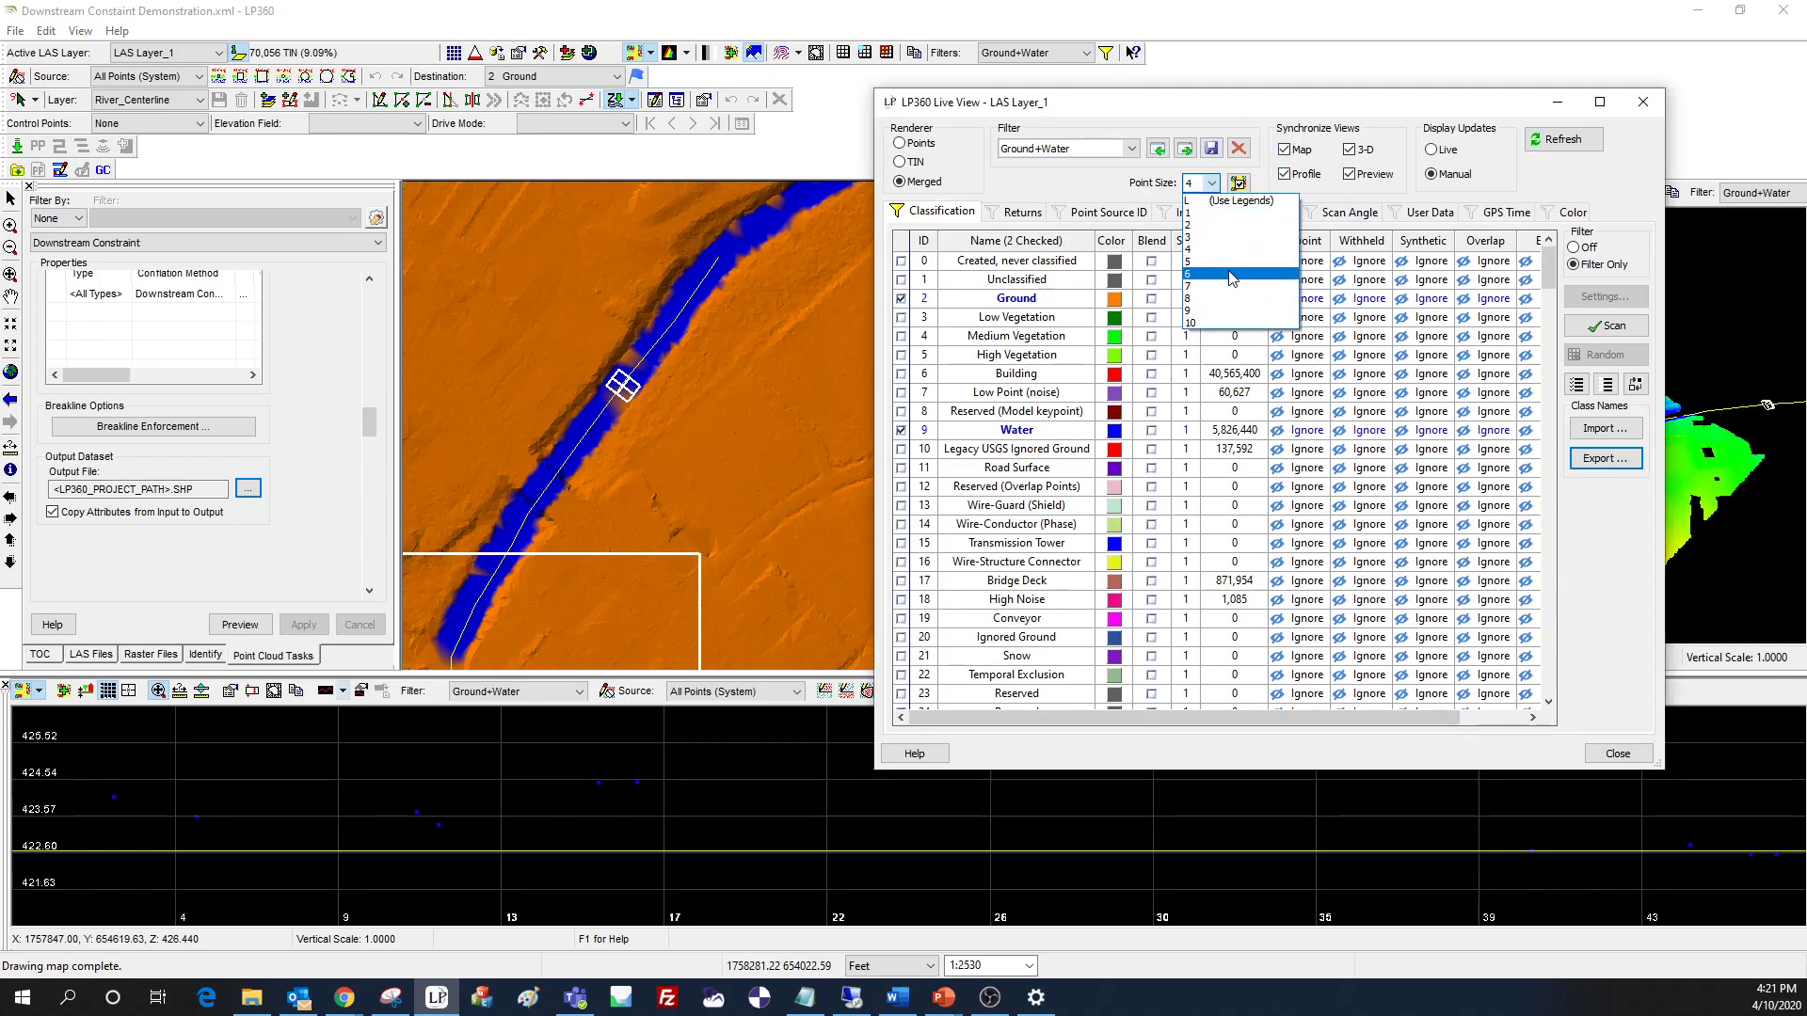
{"action": "left_click", "coordinate": [1232, 275]}
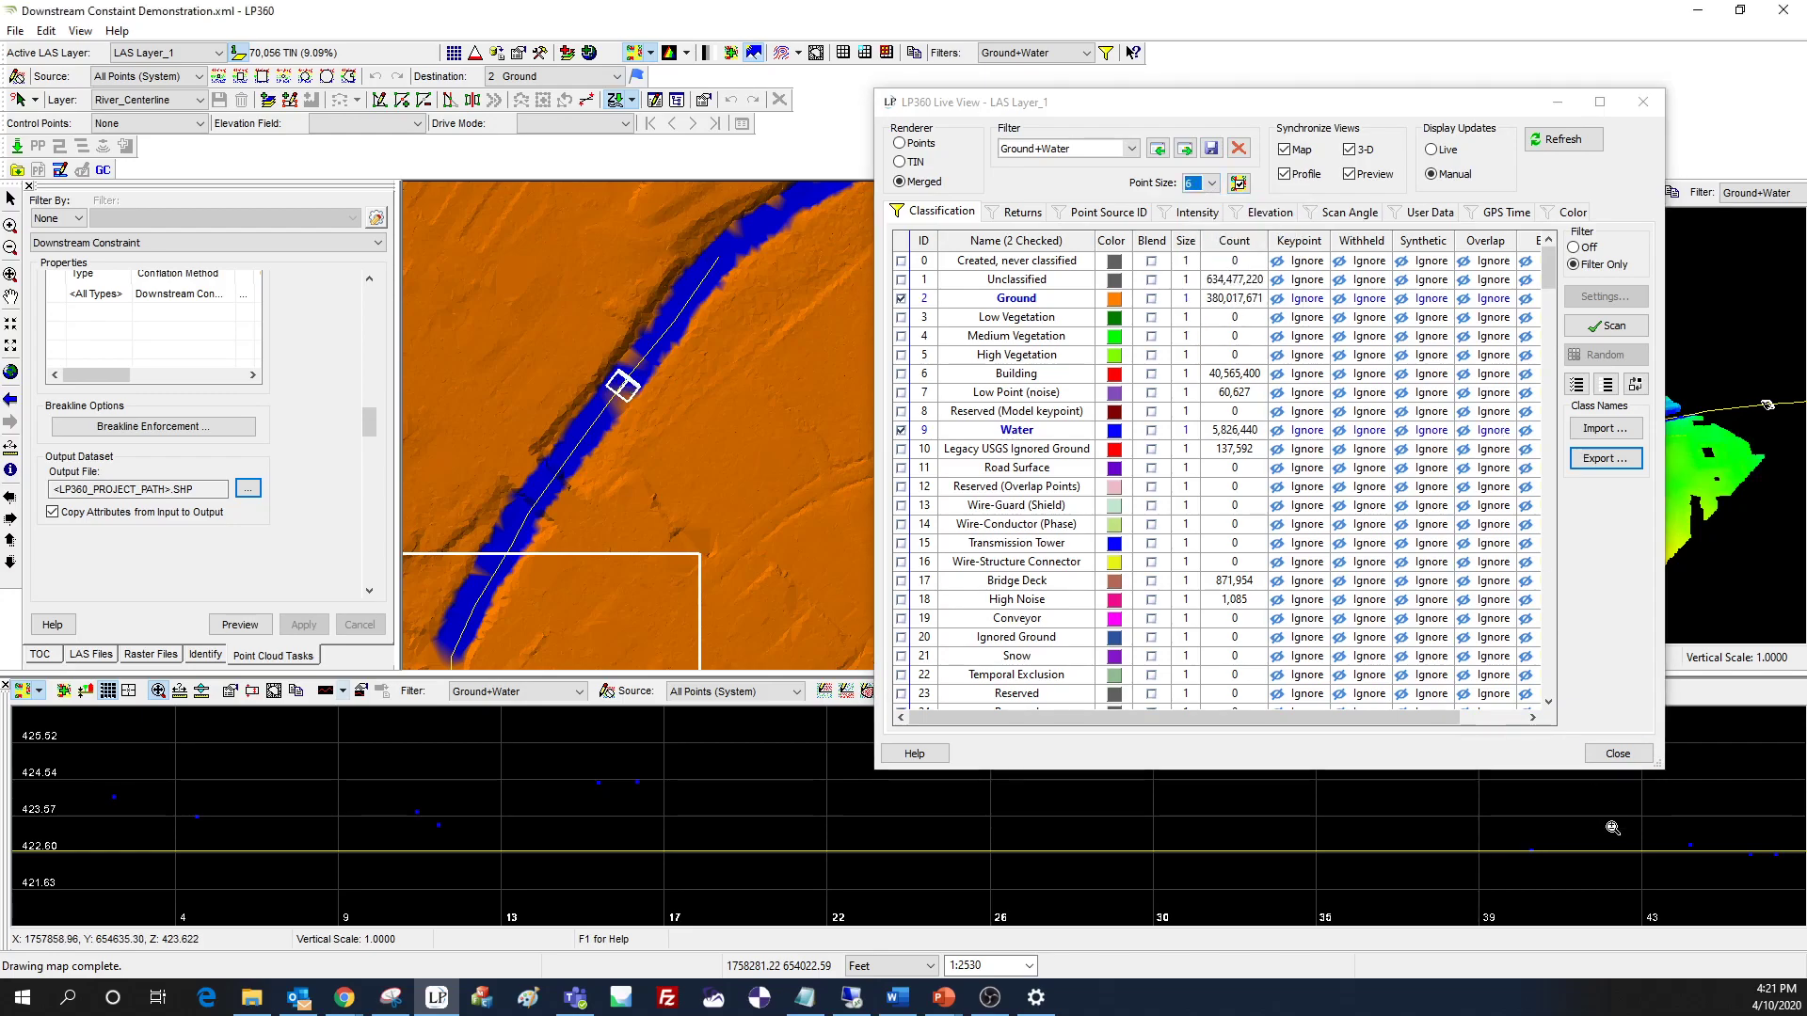
- Compare the enlarged water points with the centerline's elevation at several magnifications of the lengthwise profile
{"action": "middle_click_drag", "start_coordinate": [548, 832], "coordinate": [602, 779]}
{"action": "scroll", "coordinate": [901, 821], "scroll_direction": "down", "scroll_amount": 4}
{"action": "scroll", "coordinate": [846, 796], "scroll_direction": "down", "scroll_amount": 1}
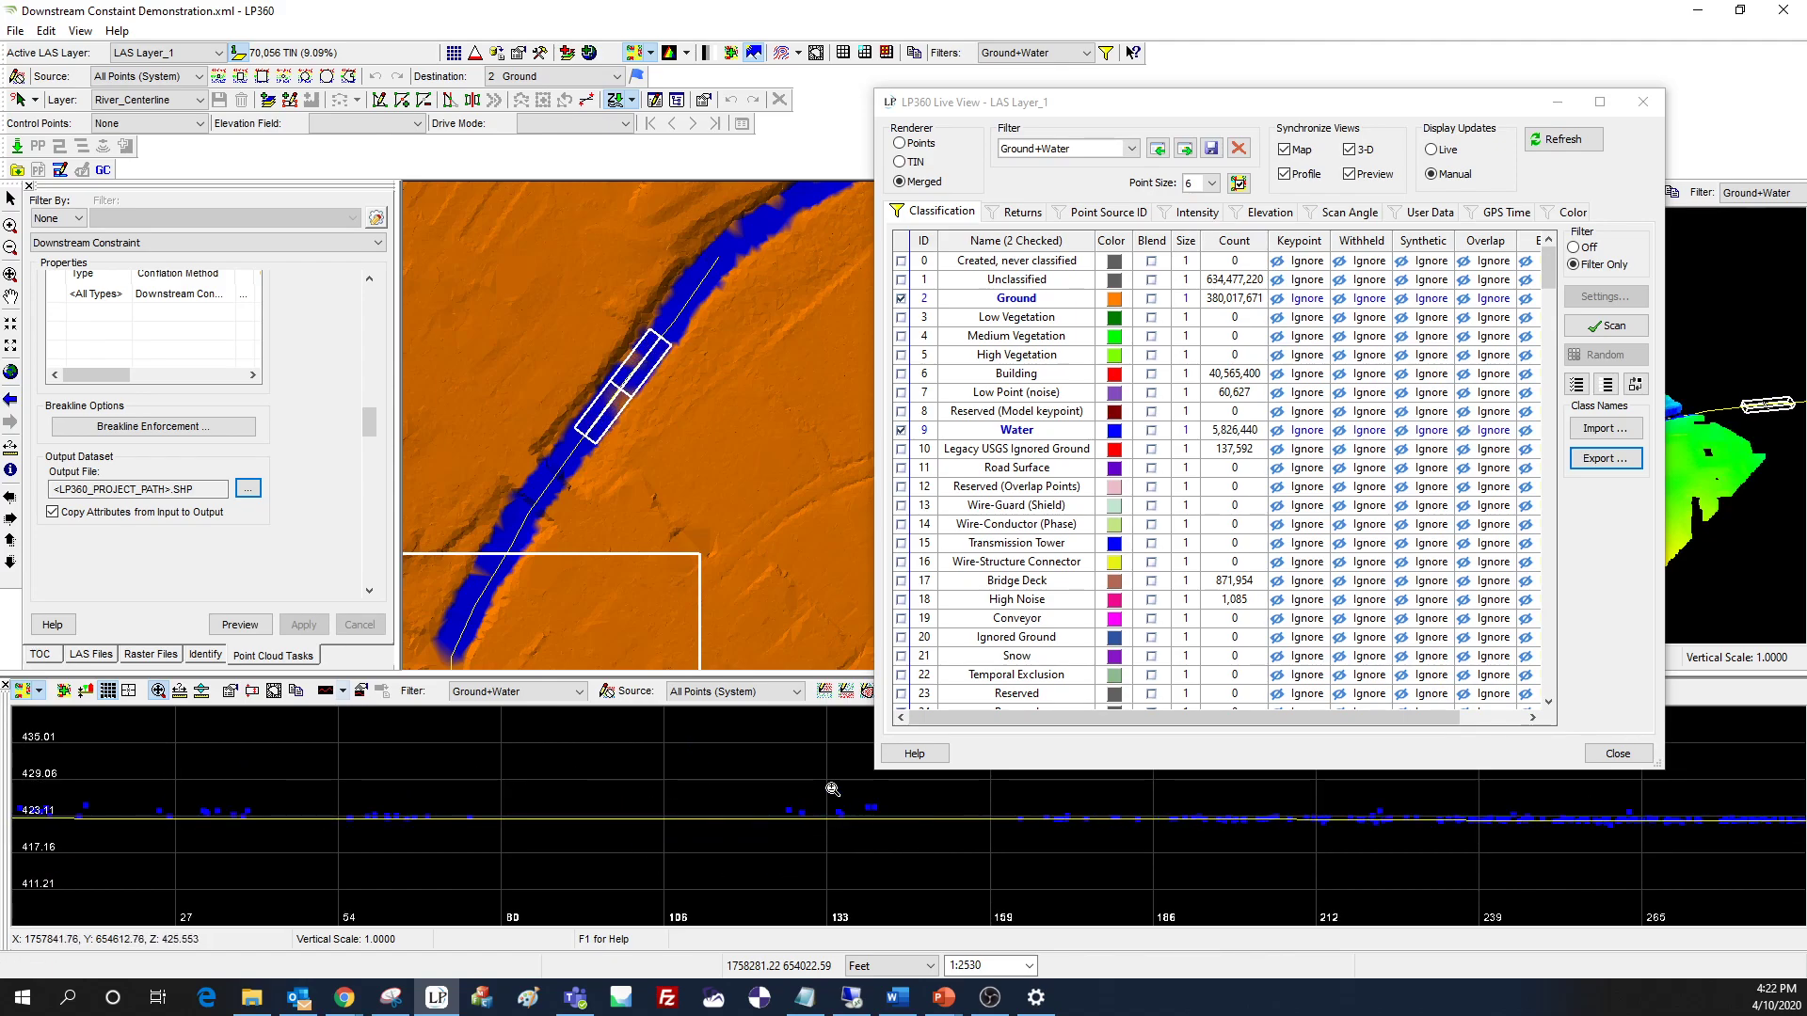
{"action": "scroll", "coordinate": [686, 838], "scroll_direction": "up", "scroll_amount": 1}
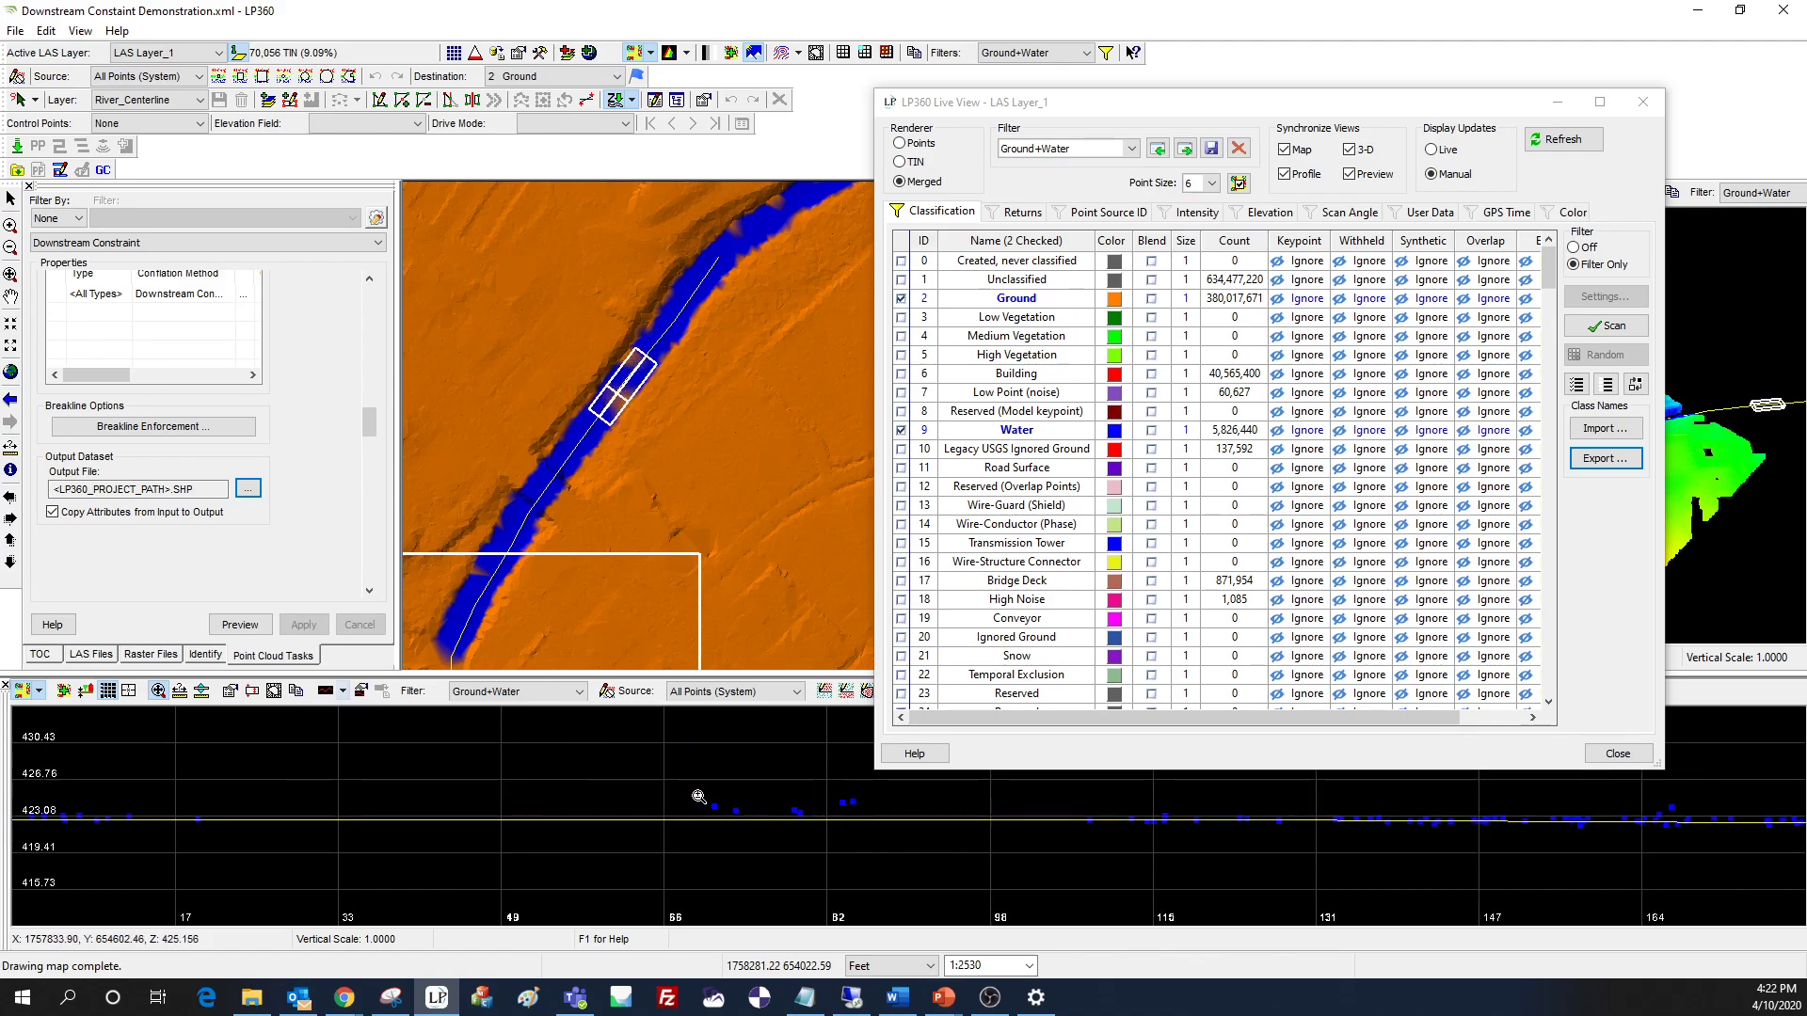
{"action": "scroll", "coordinate": [574, 847], "scroll_direction": "down", "scroll_amount": 5}
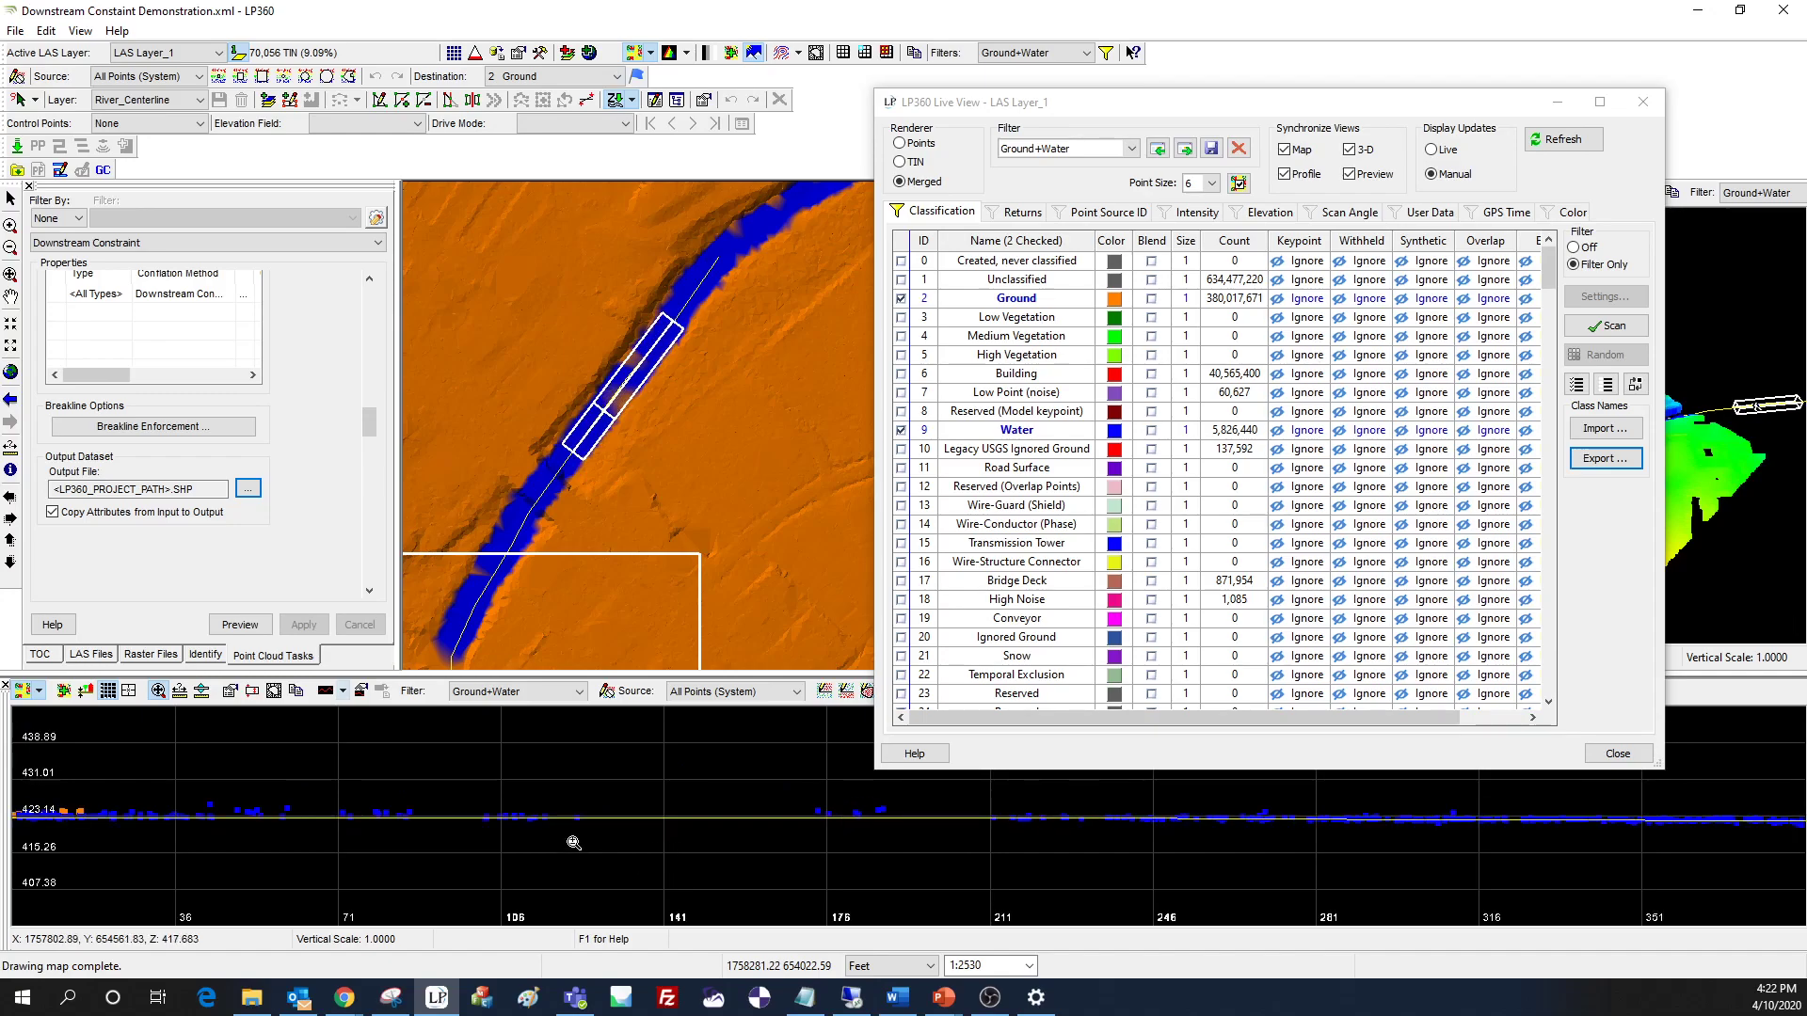
{"action": "scroll", "coordinate": [776, 798], "scroll_direction": "up", "scroll_amount": 8}
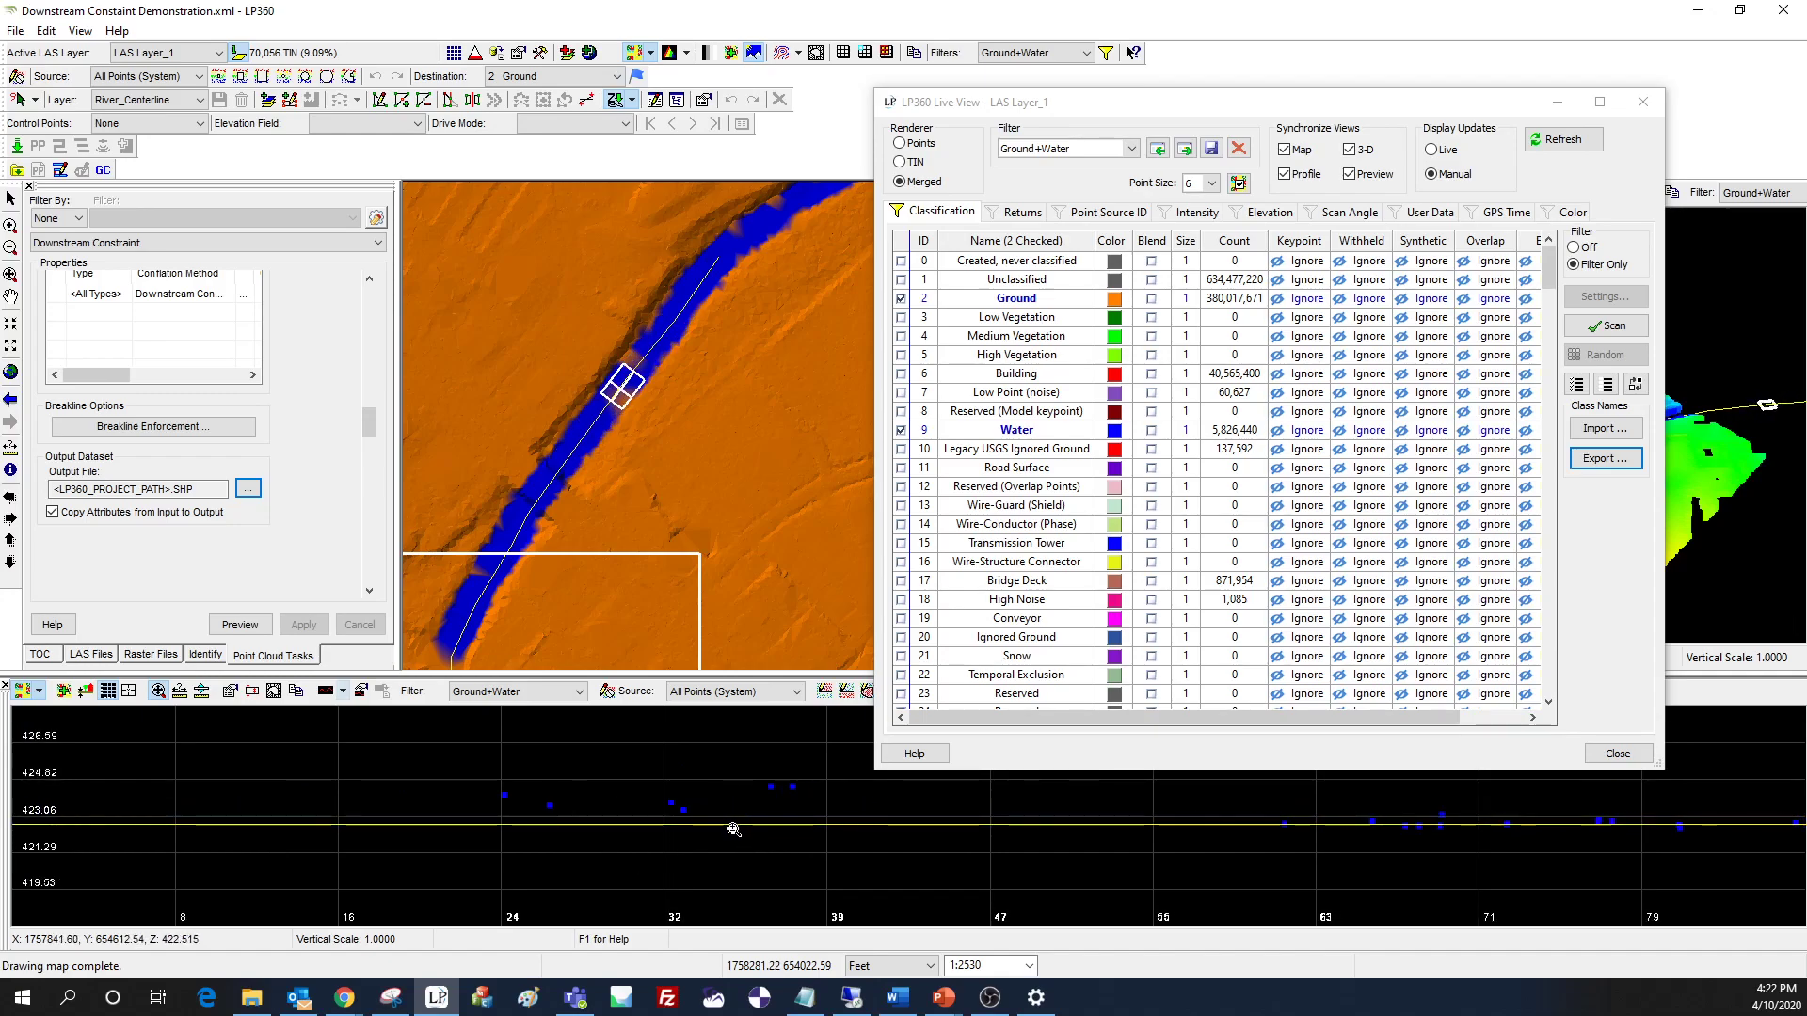
{"action": "scroll", "coordinate": [684, 840], "scroll_direction": "up", "scroll_amount": 2}
{"action": "scroll", "coordinate": [679, 838], "scroll_direction": "down", "scroll_amount": 5}
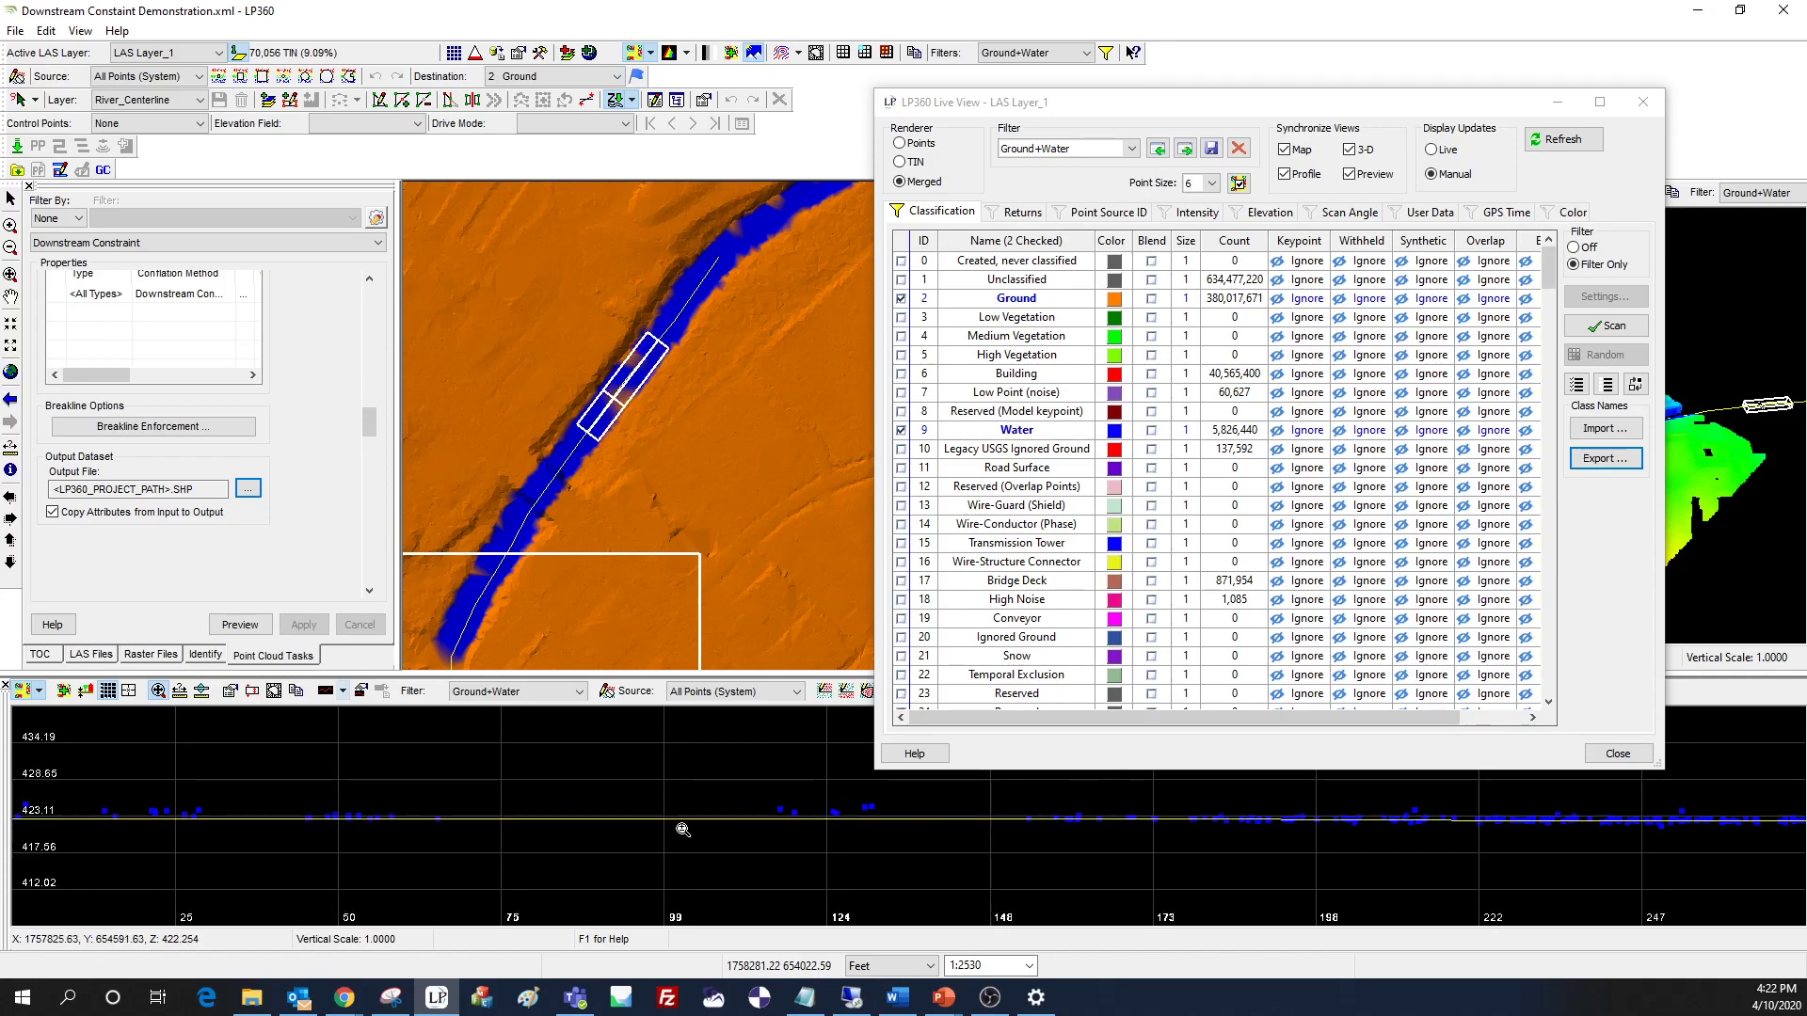
{"action": "scroll", "coordinate": [805, 847], "scroll_direction": "down", "scroll_amount": 3}
{"action": "scroll", "coordinate": [809, 819], "scroll_direction": "up", "scroll_amount": 3}
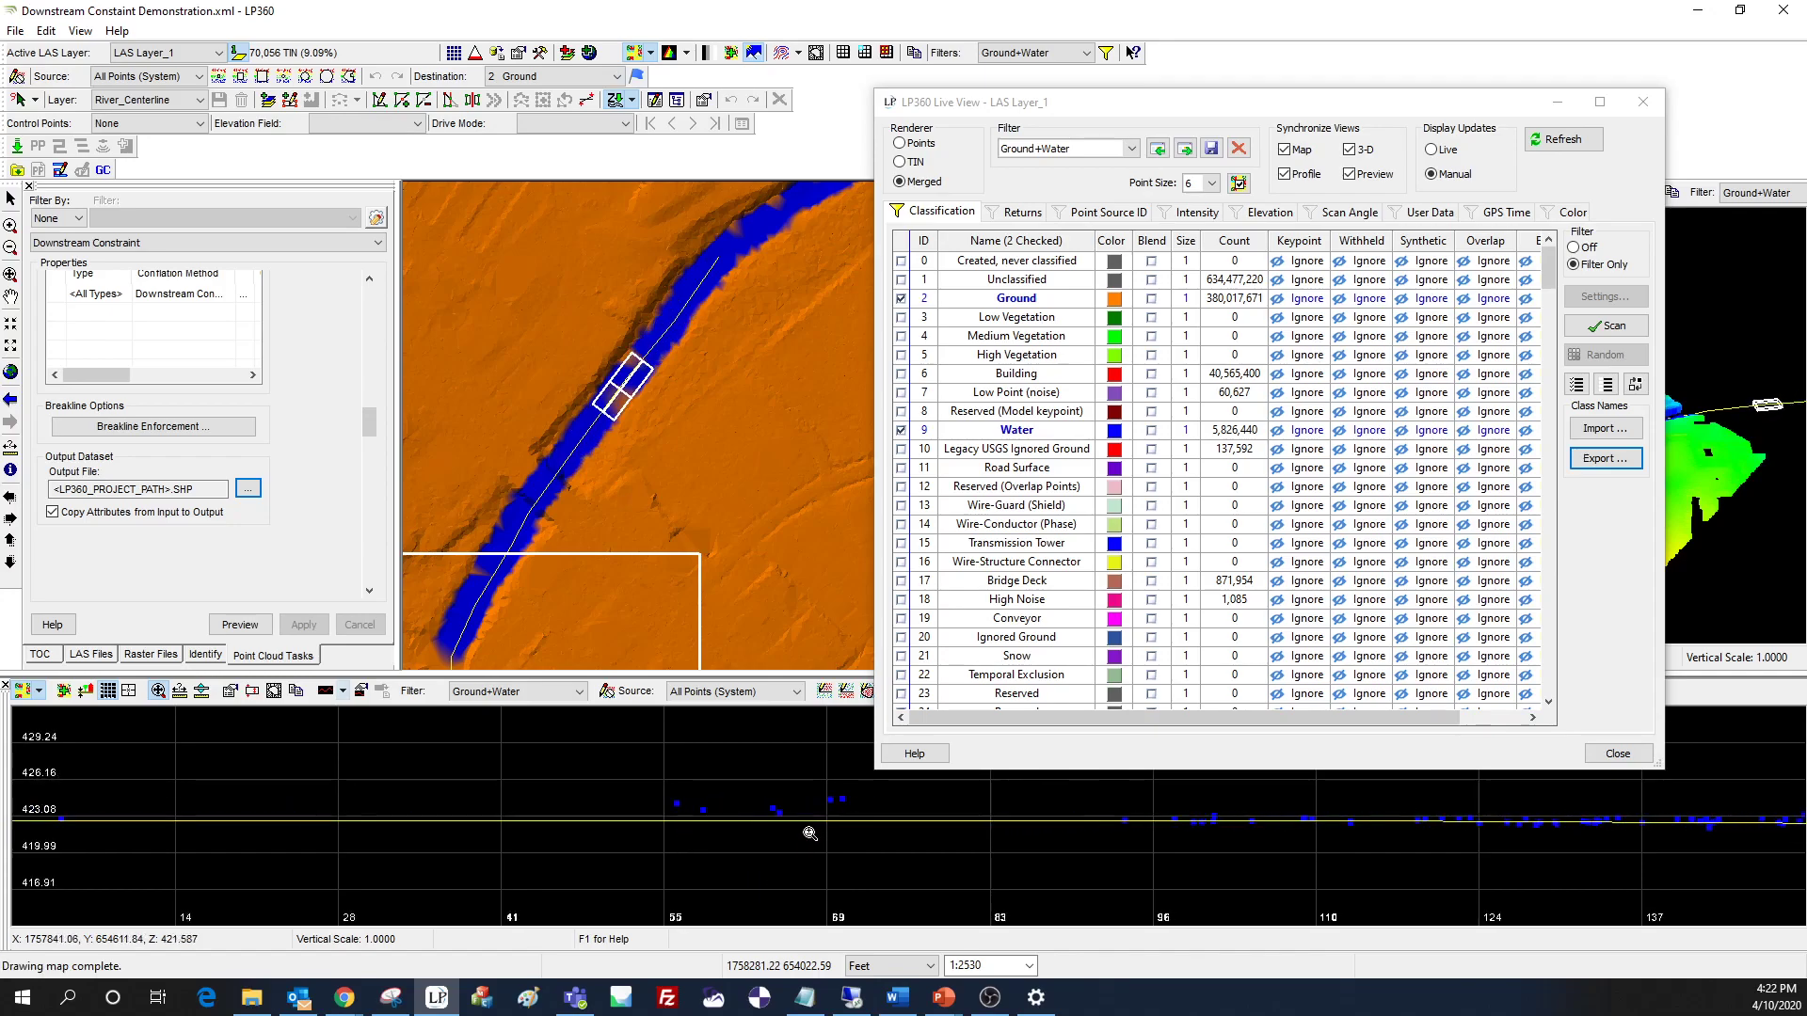
- Follow the profile southwest along the channel to examine ground and water points around the centerline, and close the Live View
{"action": "middle_click_drag", "start_coordinate": [406, 861], "coordinate": [835, 828]}
{"action": "middle_click_drag", "start_coordinate": [359, 838], "coordinate": [786, 835]}
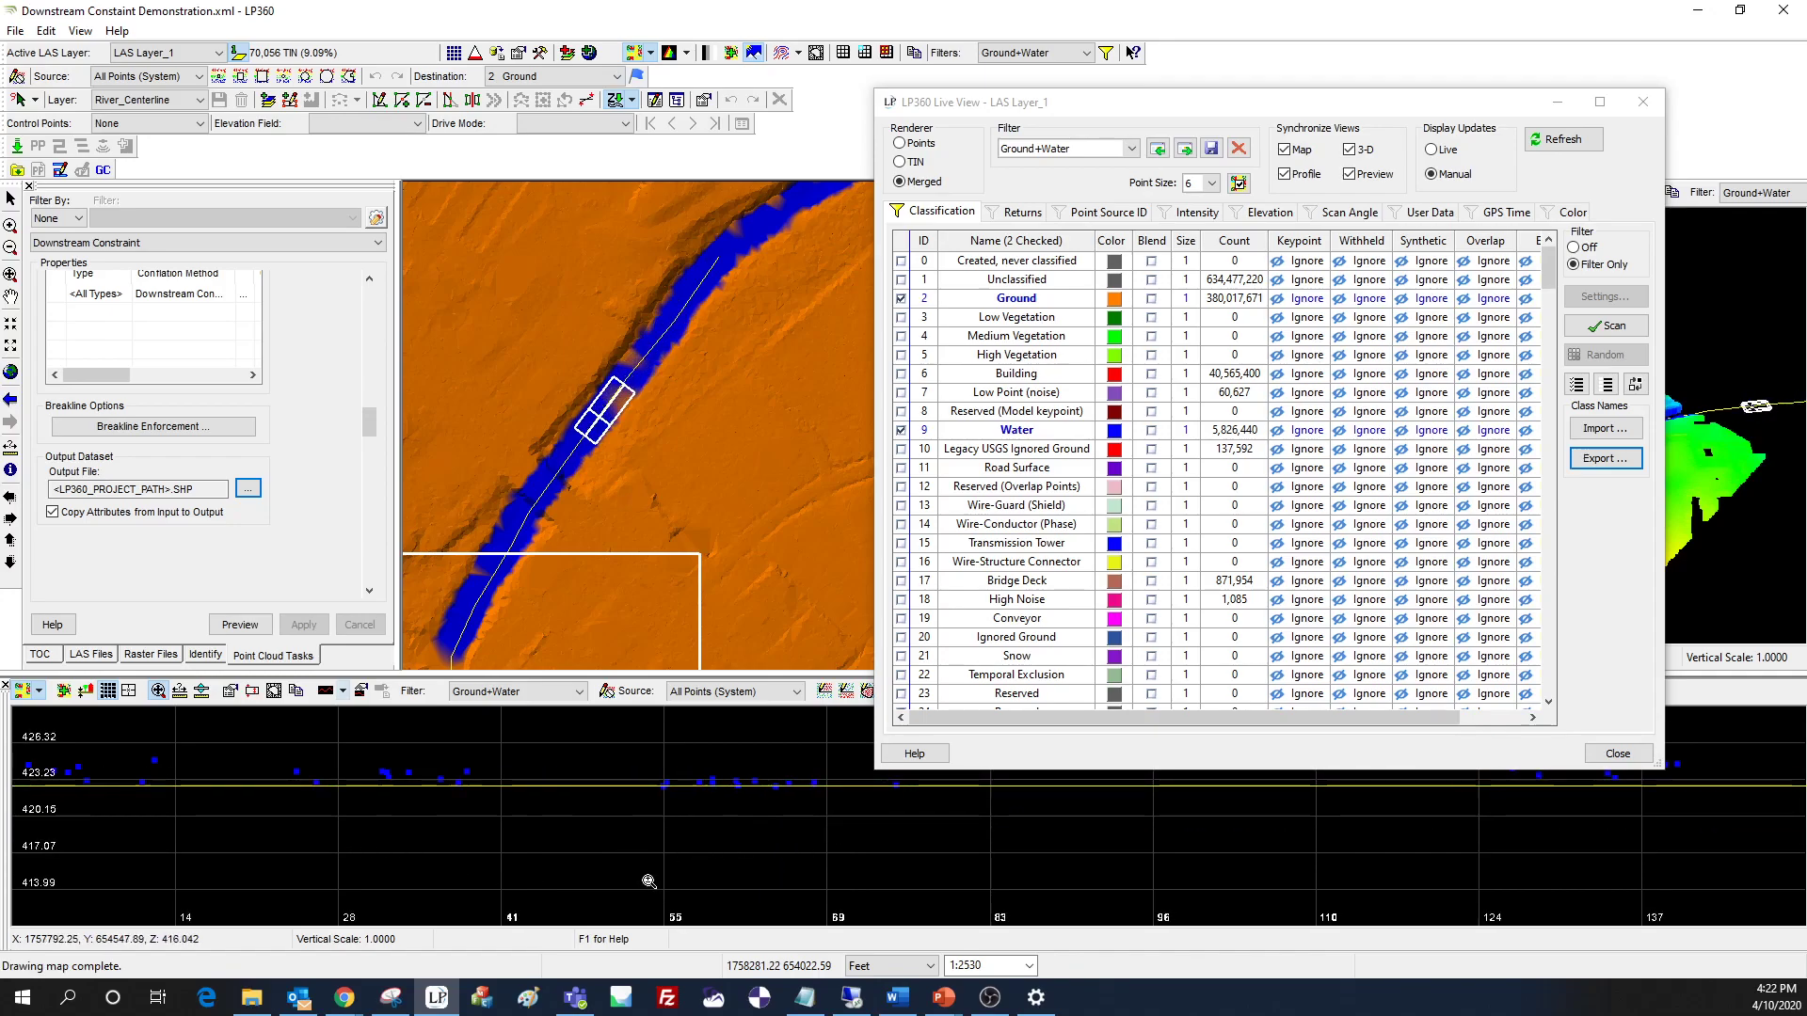
{"action": "middle_click_drag", "start_coordinate": [328, 855], "coordinate": [648, 843]}
{"action": "middle_click_drag", "start_coordinate": [231, 832], "coordinate": [708, 855]}
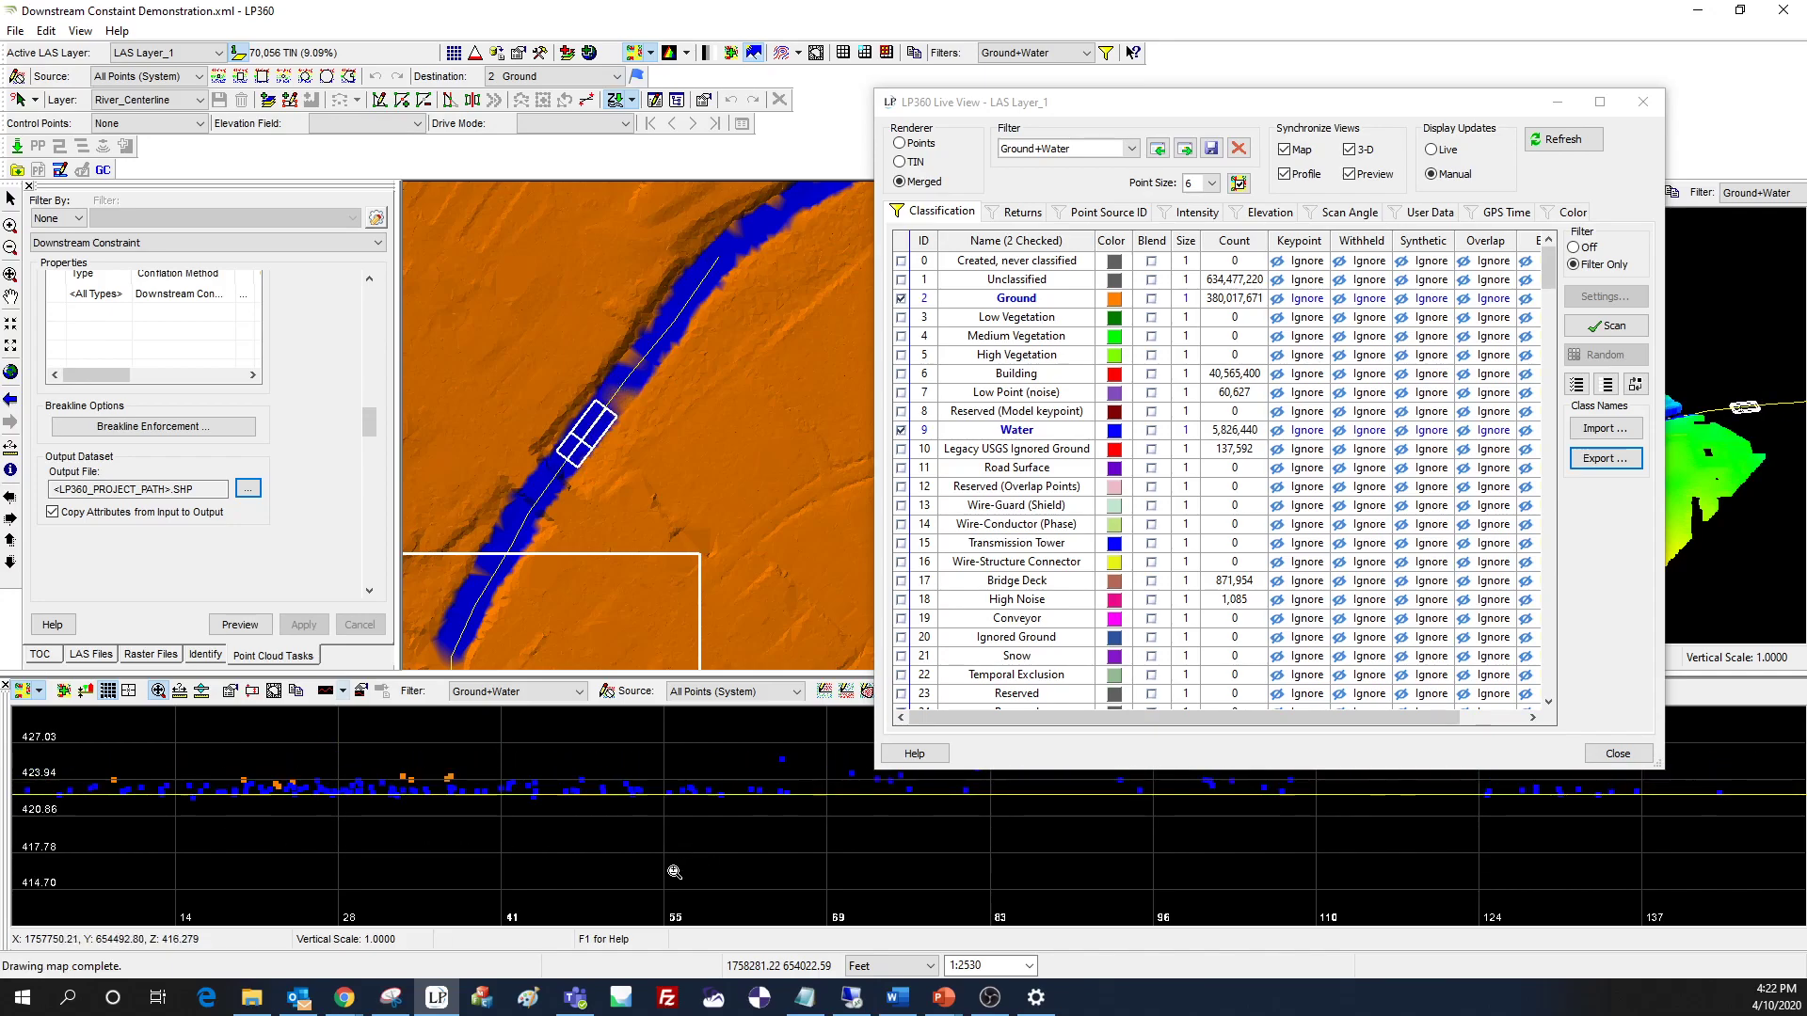
{"action": "scroll", "coordinate": [560, 851], "scroll_direction": "up", "scroll_amount": 1}
{"action": "scroll", "coordinate": [524, 806], "scroll_direction": "up", "scroll_amount": 2}
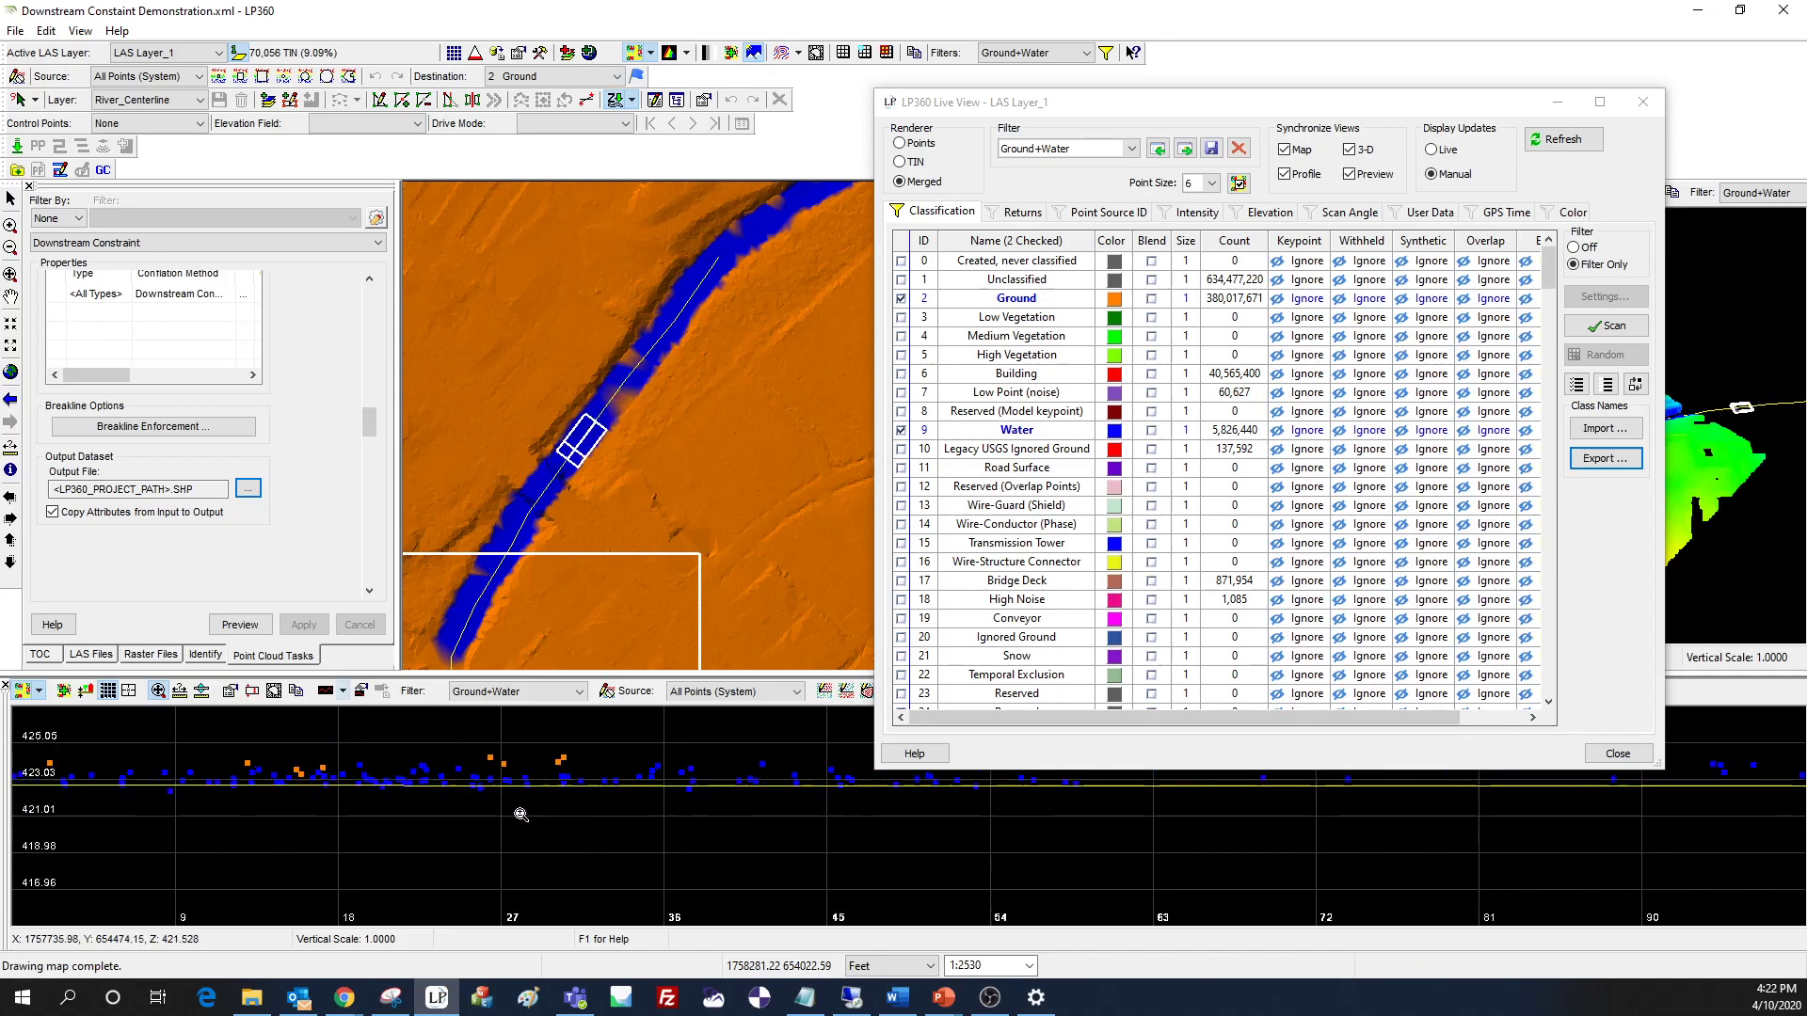
{"action": "scroll", "coordinate": [455, 800], "scroll_direction": "down", "scroll_amount": 2}
{"action": "scroll", "coordinate": [626, 841], "scroll_direction": "down", "scroll_amount": 1}
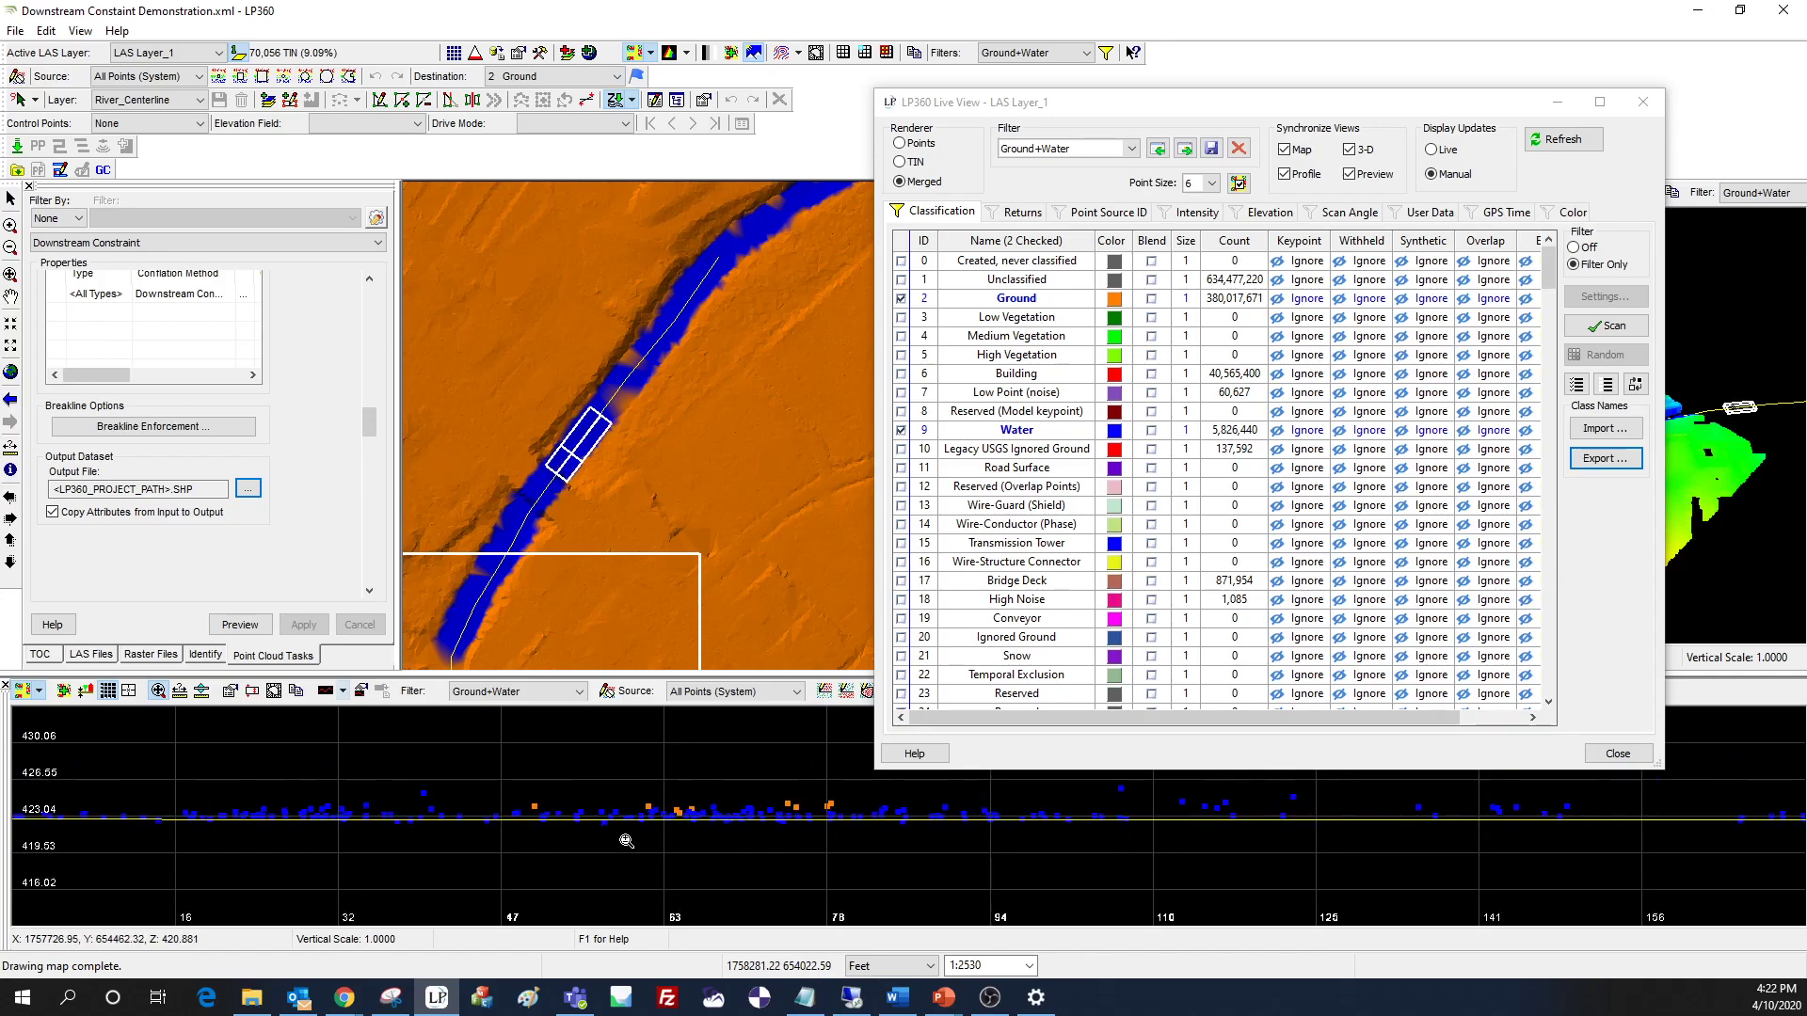
{"action": "scroll", "coordinate": [607, 828], "scroll_direction": "up", "scroll_amount": 3}
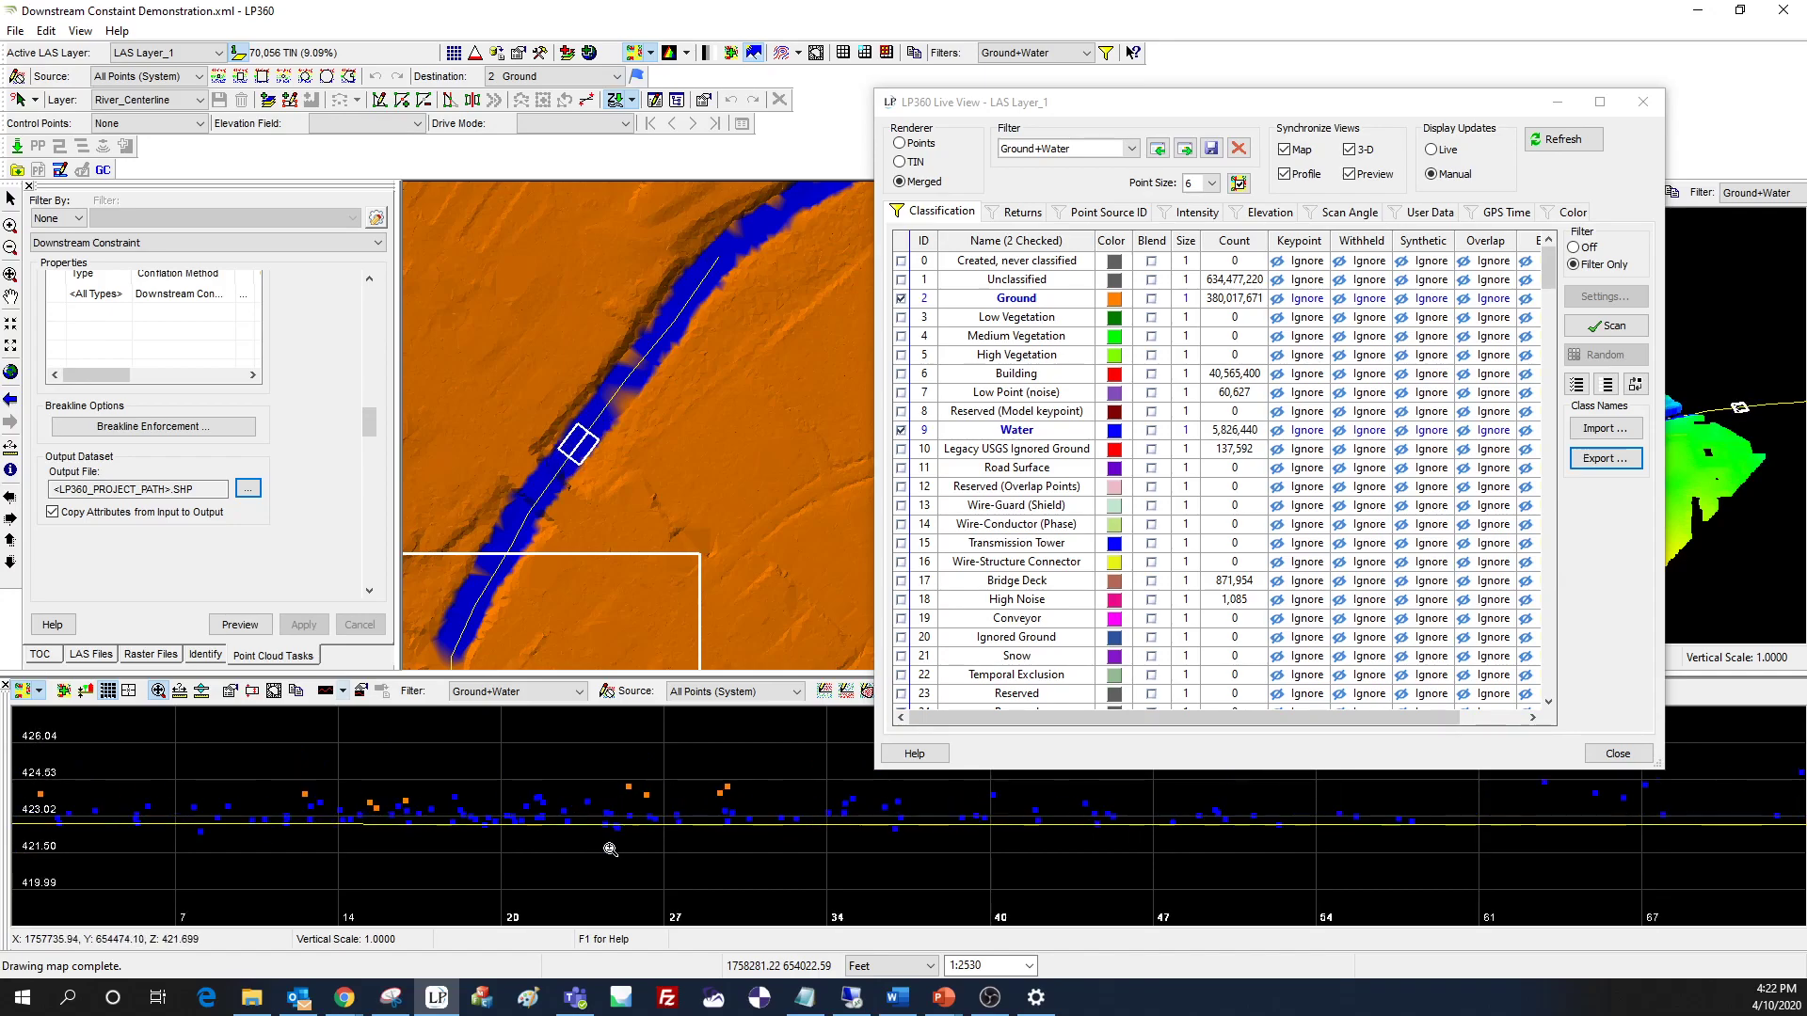
{"action": "left_click", "coordinate": [1609, 751]}
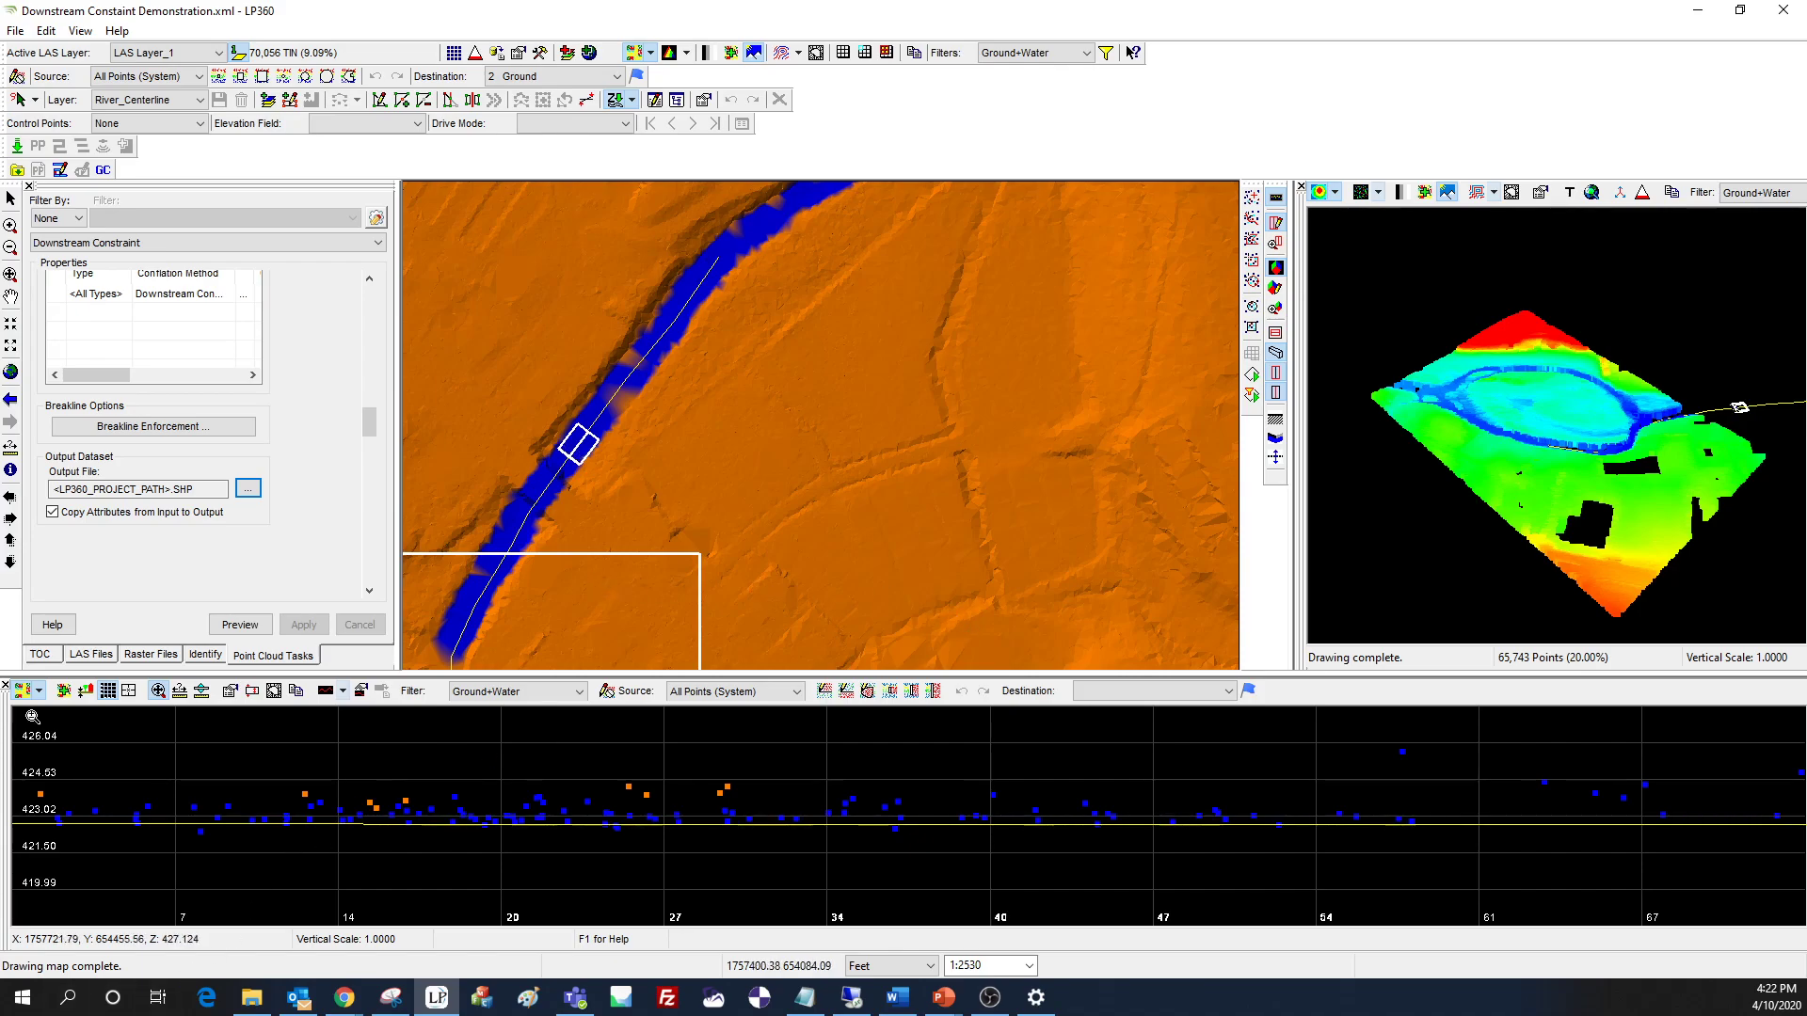
- Open Feature Analyst for the River_Centerline layer and select its 3-D line in the feature list
{"action": "left_click", "coordinate": [41, 655]}
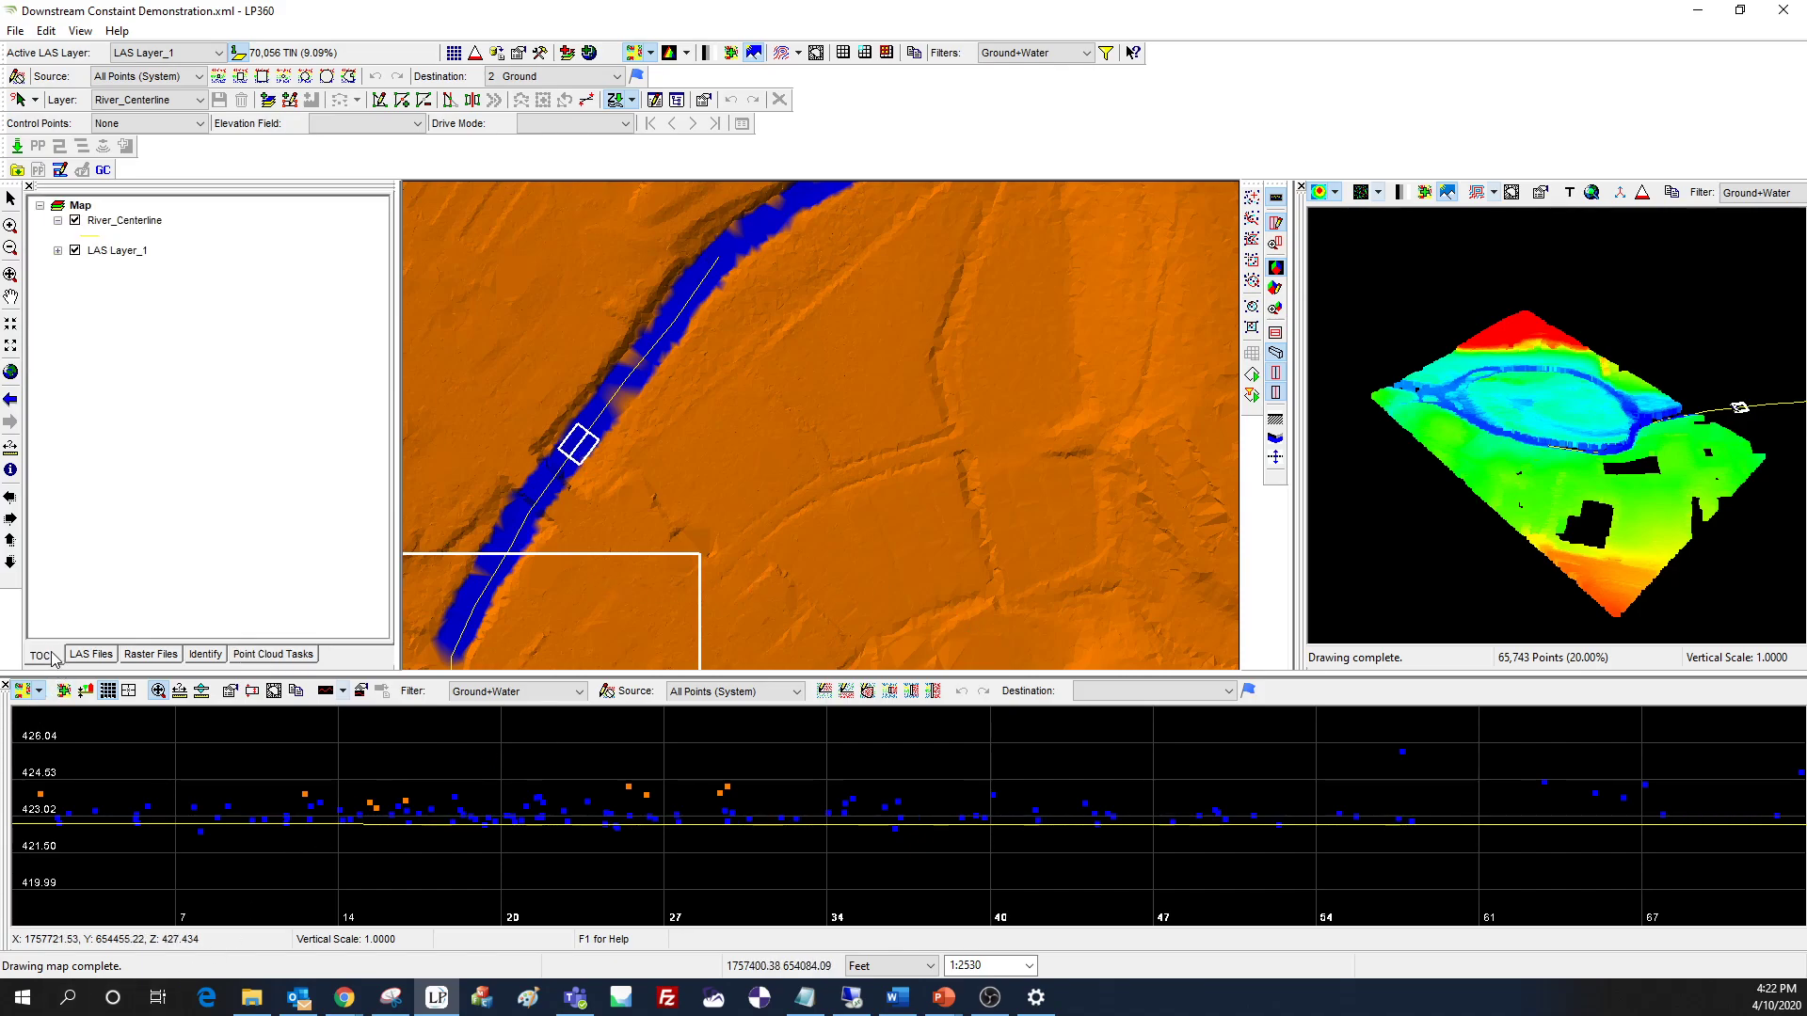
{"action": "left_click", "coordinate": [152, 225]}
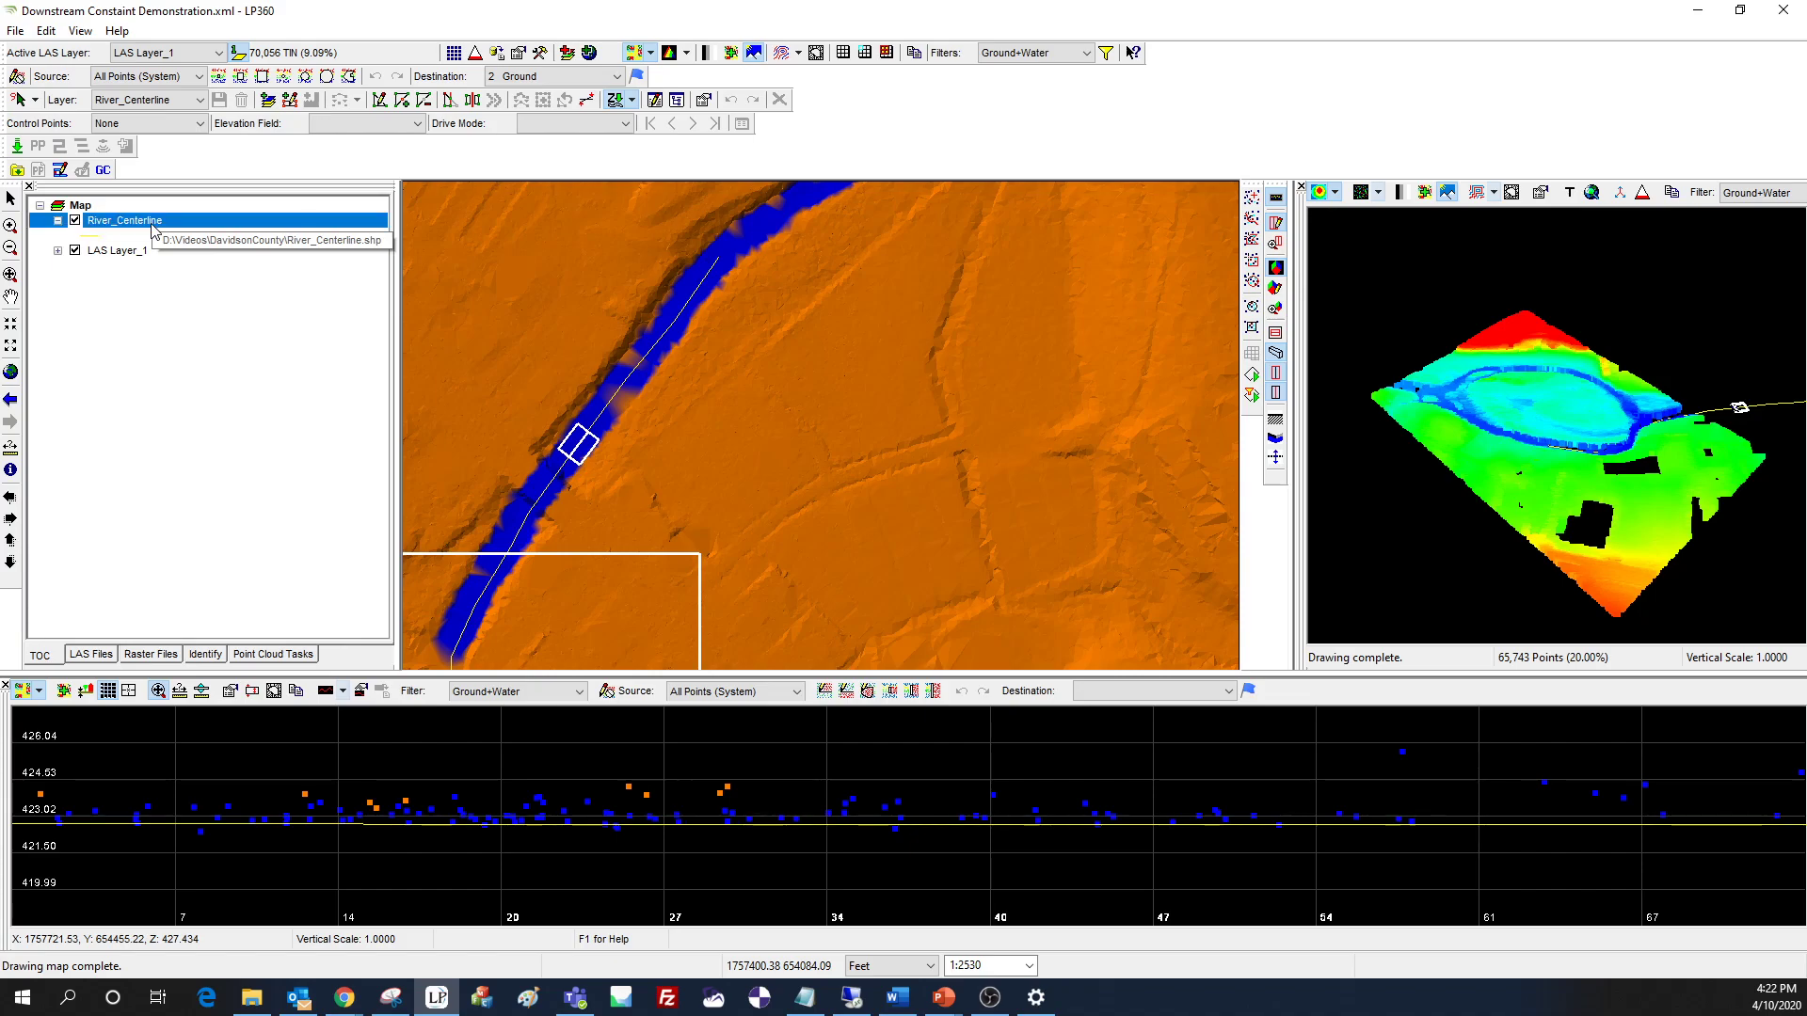
{"action": "right_click", "coordinate": [152, 225]}
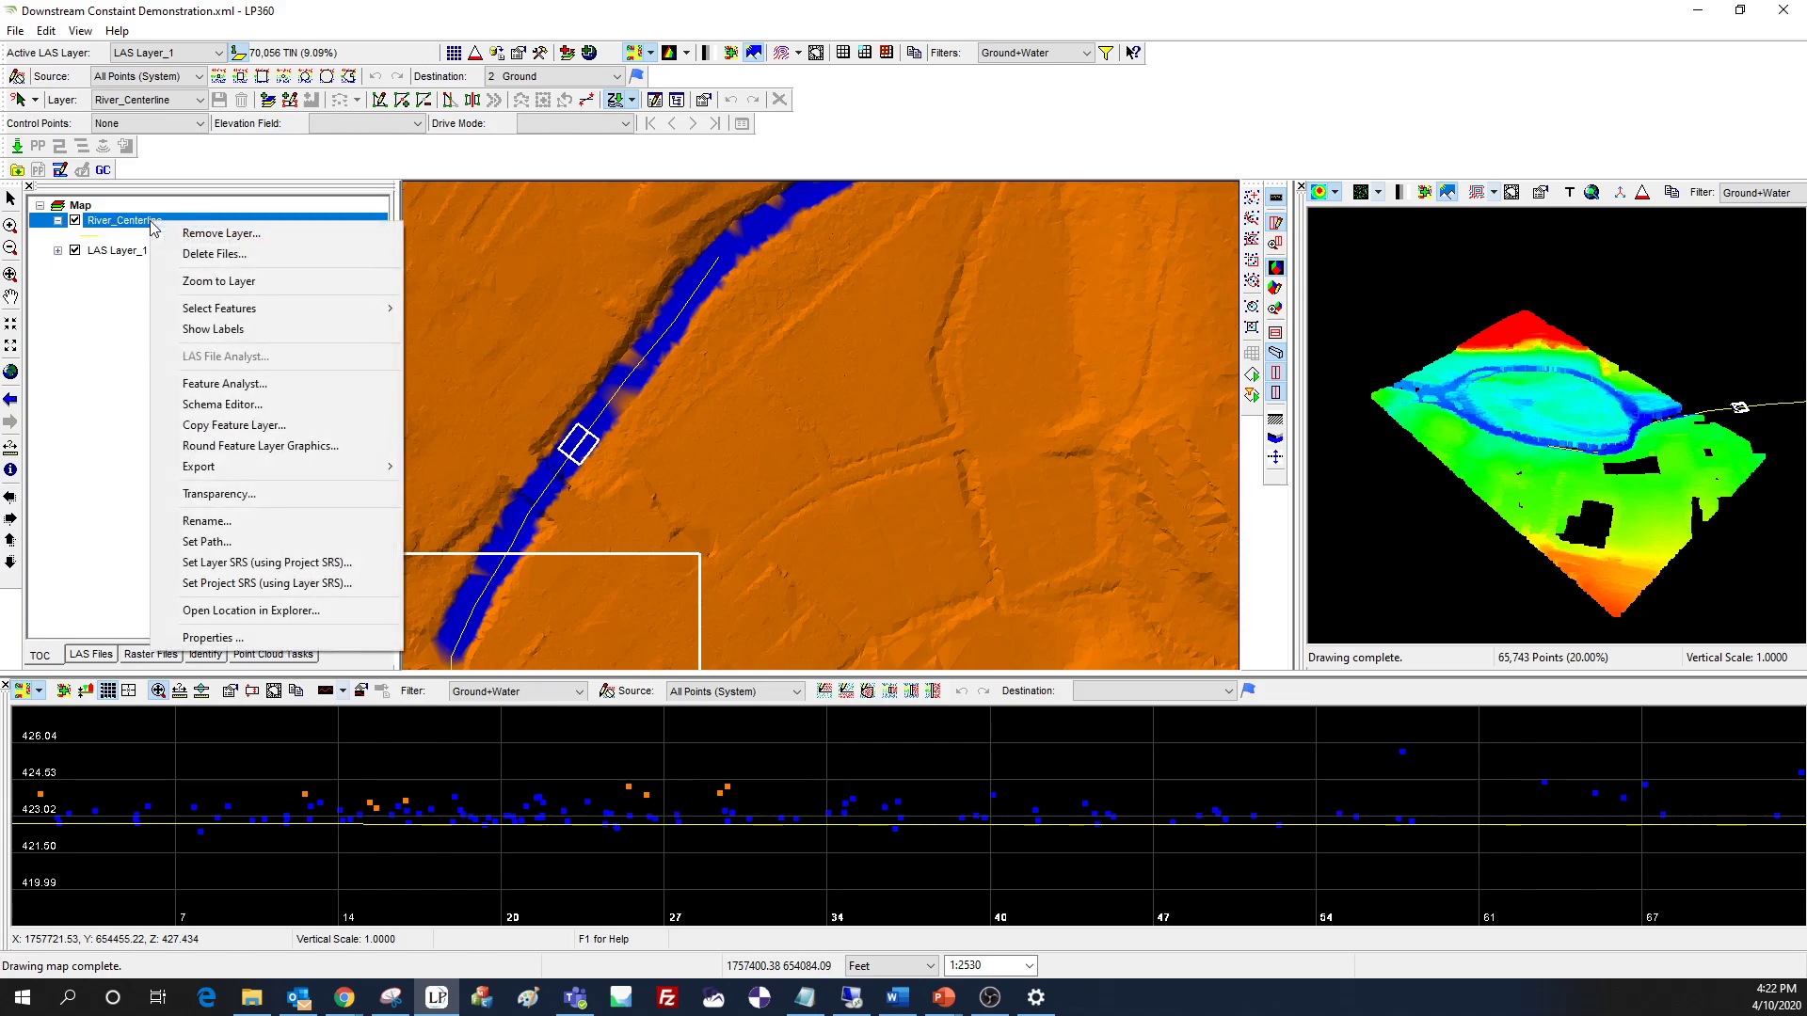
{"action": "left_click", "coordinate": [254, 386]}
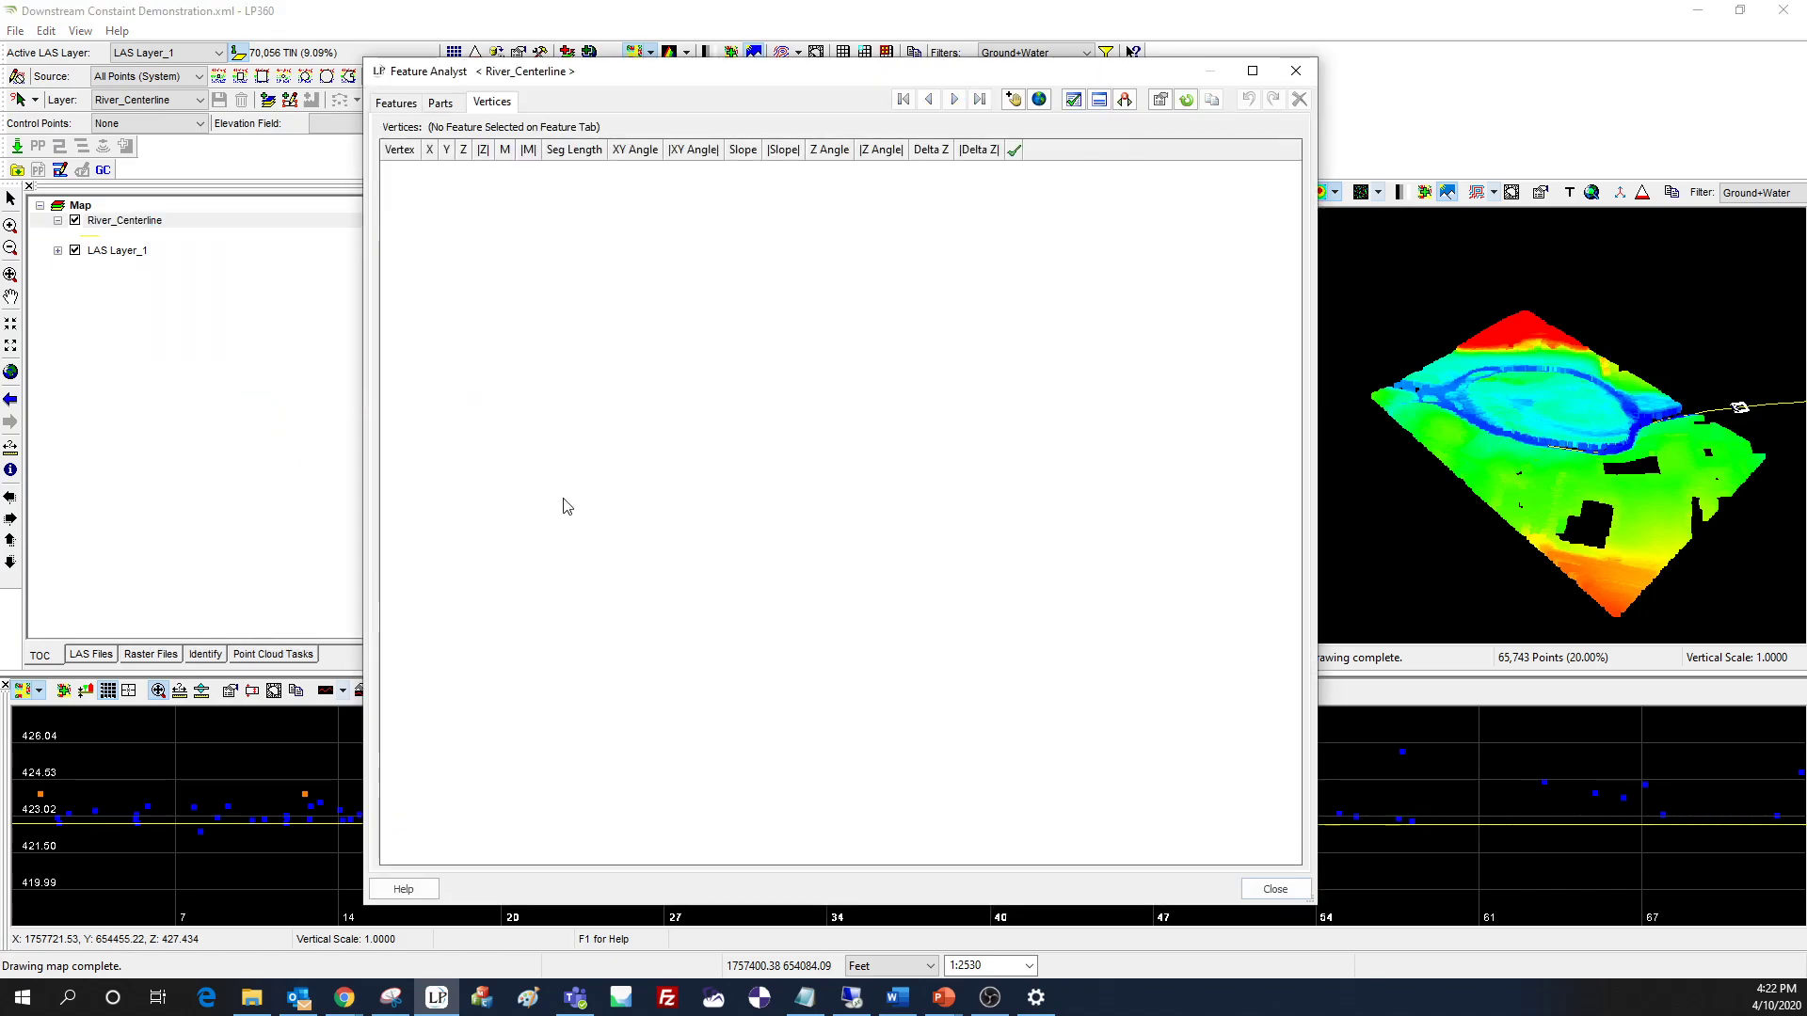
{"action": "left_click", "coordinate": [420, 112]}
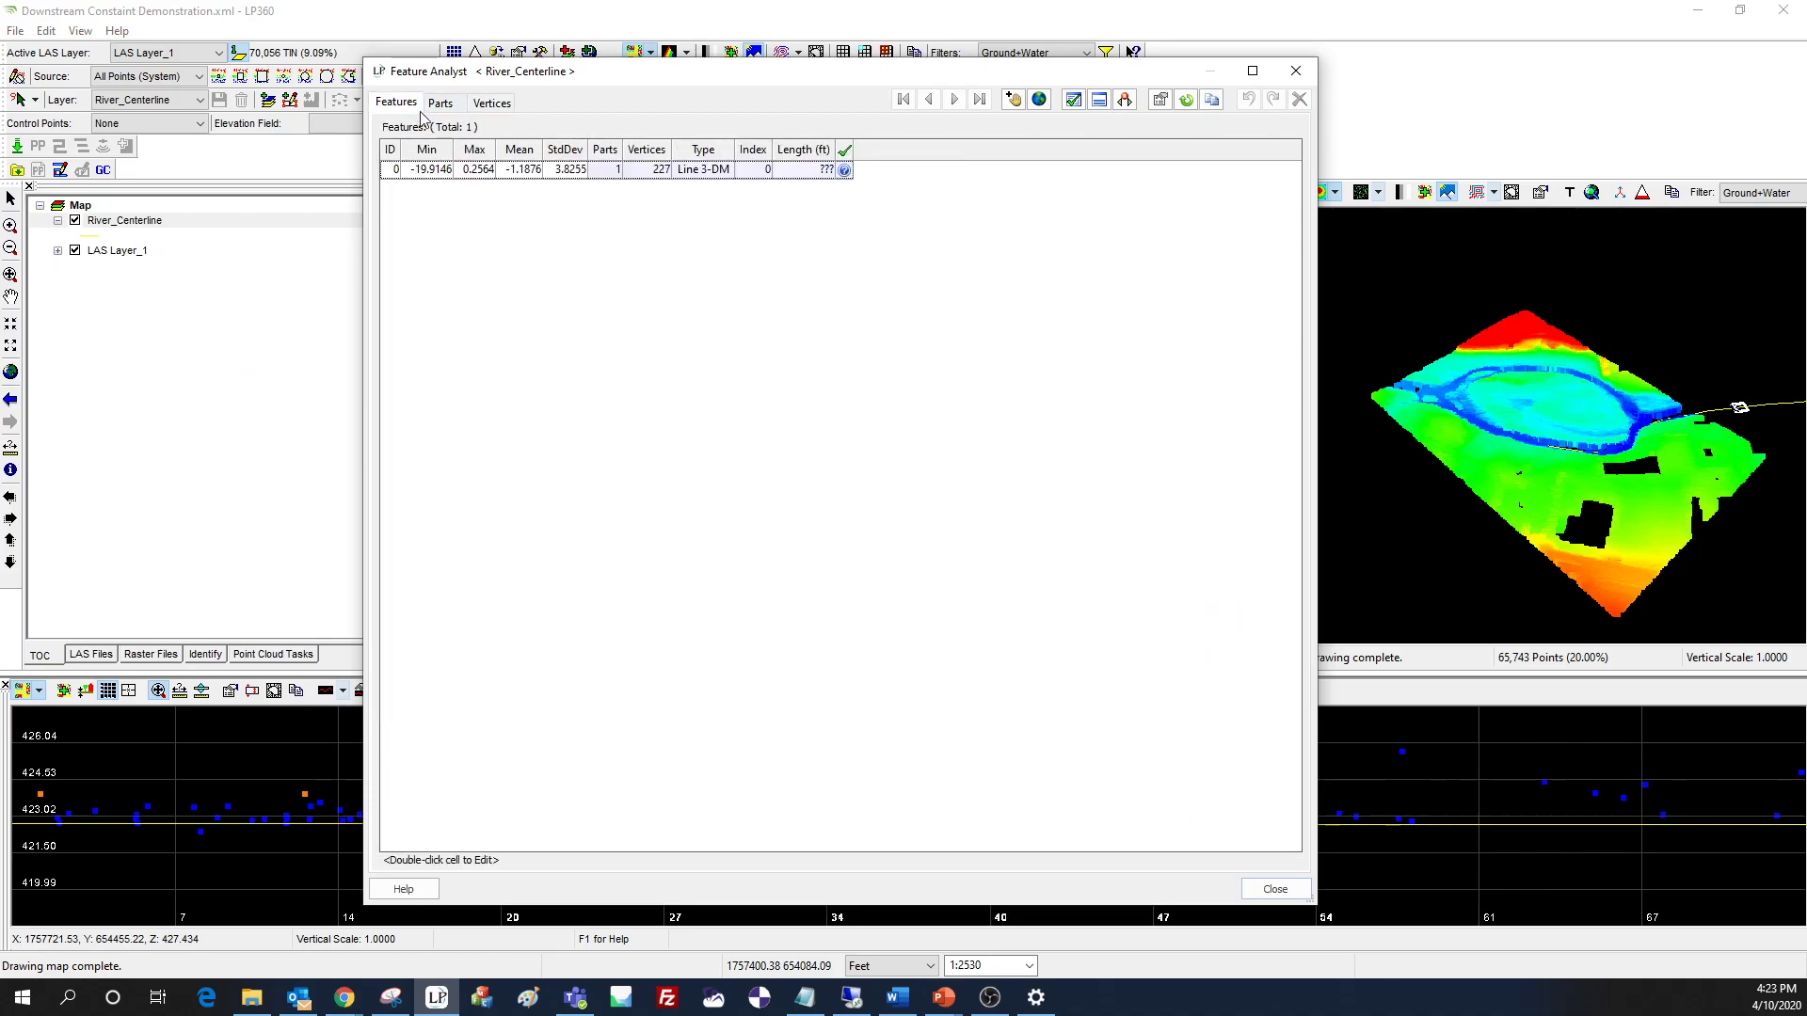
{"action": "left_click", "coordinate": [636, 171]}
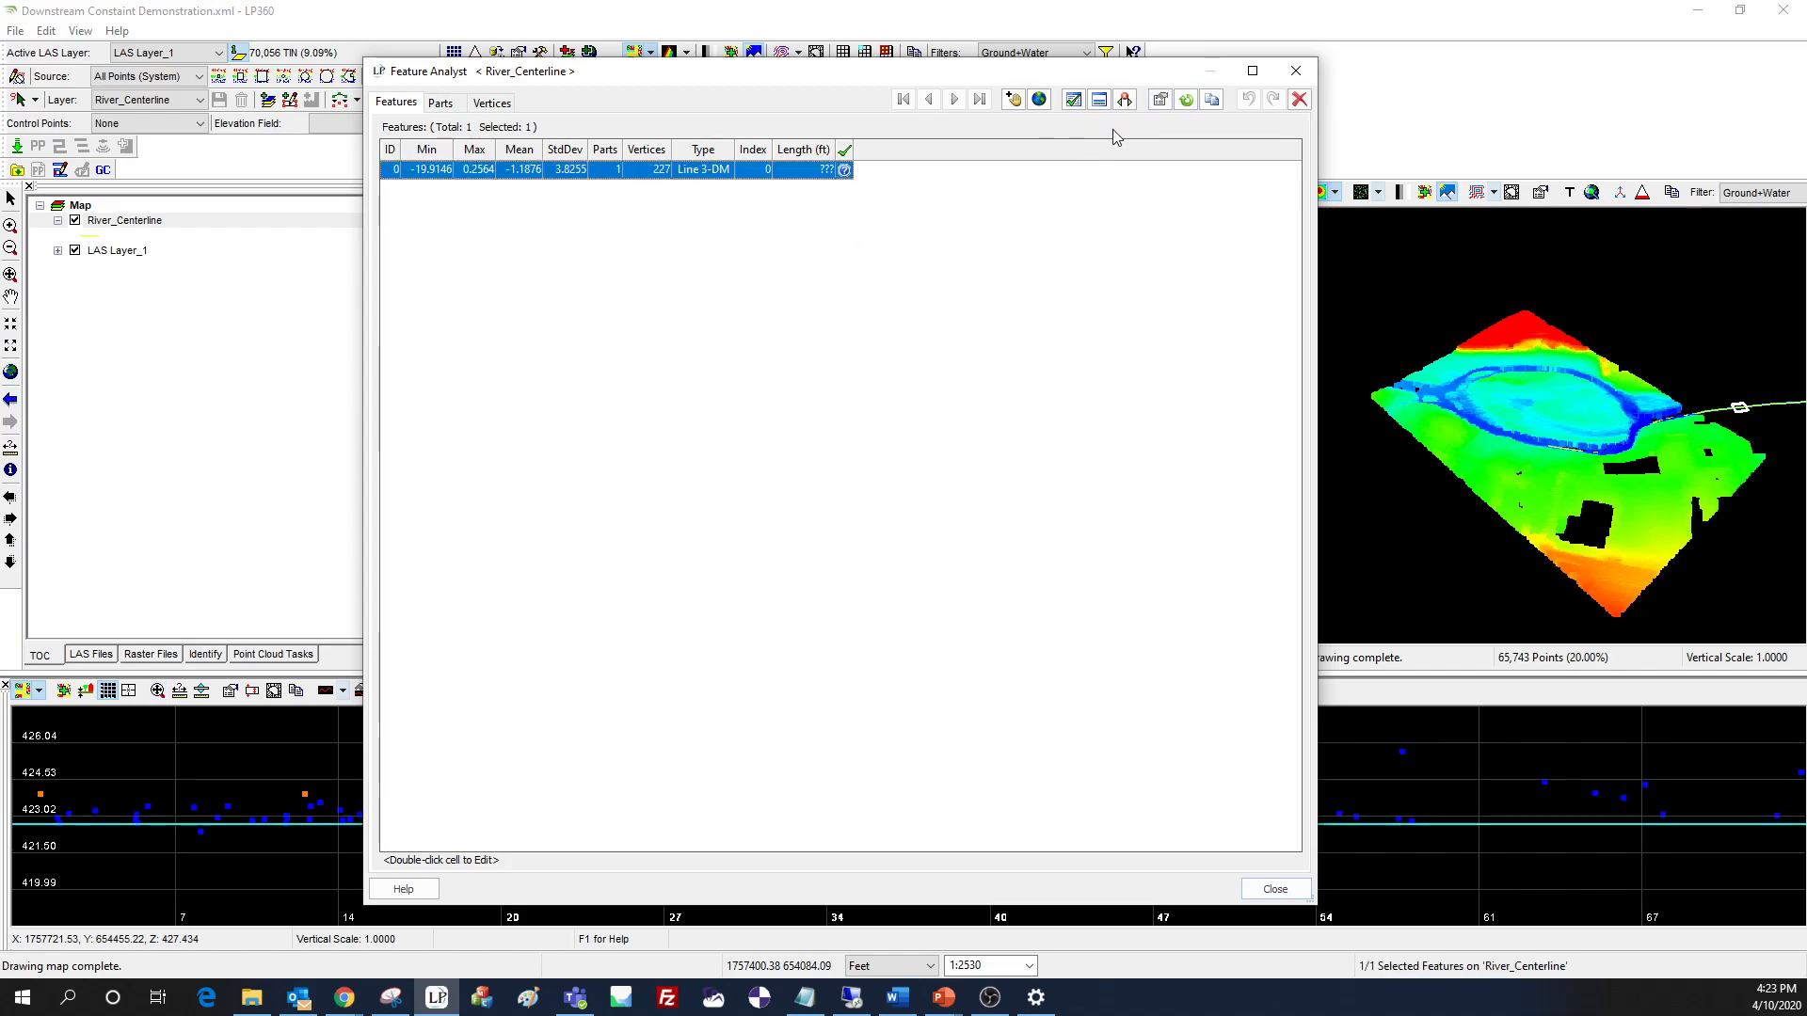
- Accept the Feature Analyst options with Downhill as the only vertical test and close the analyst
{"action": "left_click", "coordinate": [1161, 100]}
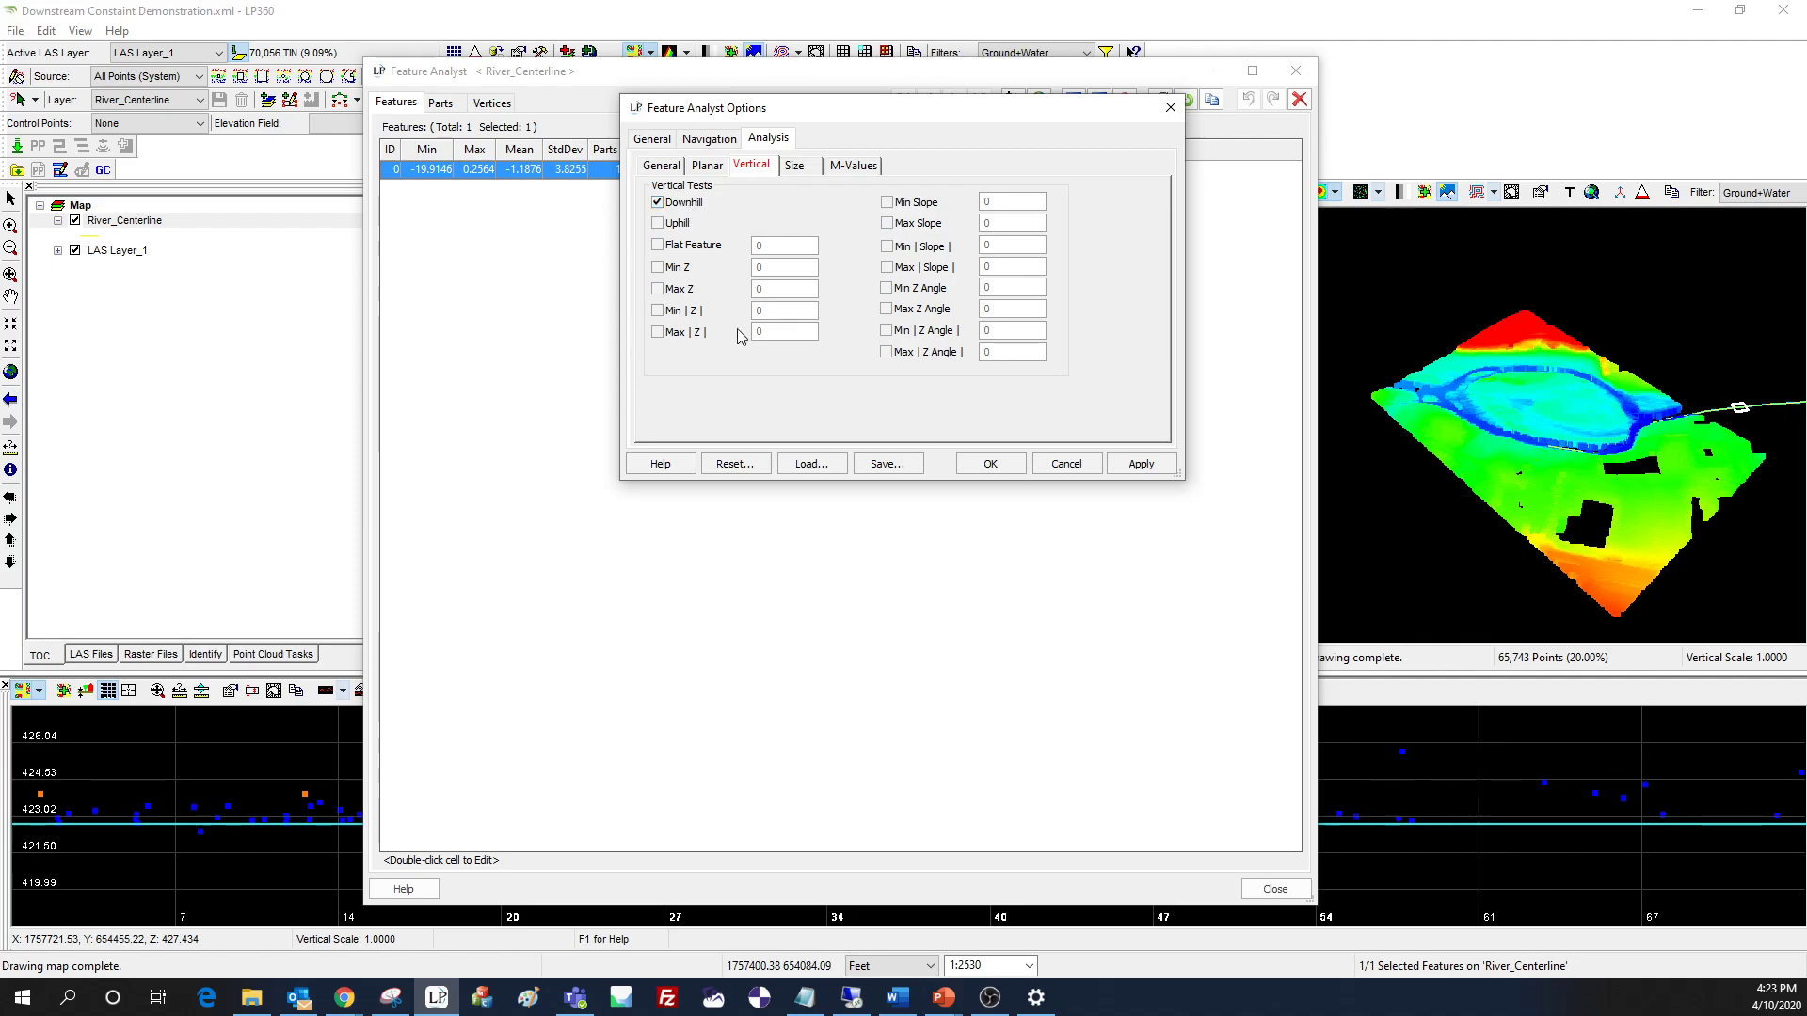
{"action": "left_click", "coordinate": [1005, 467]}
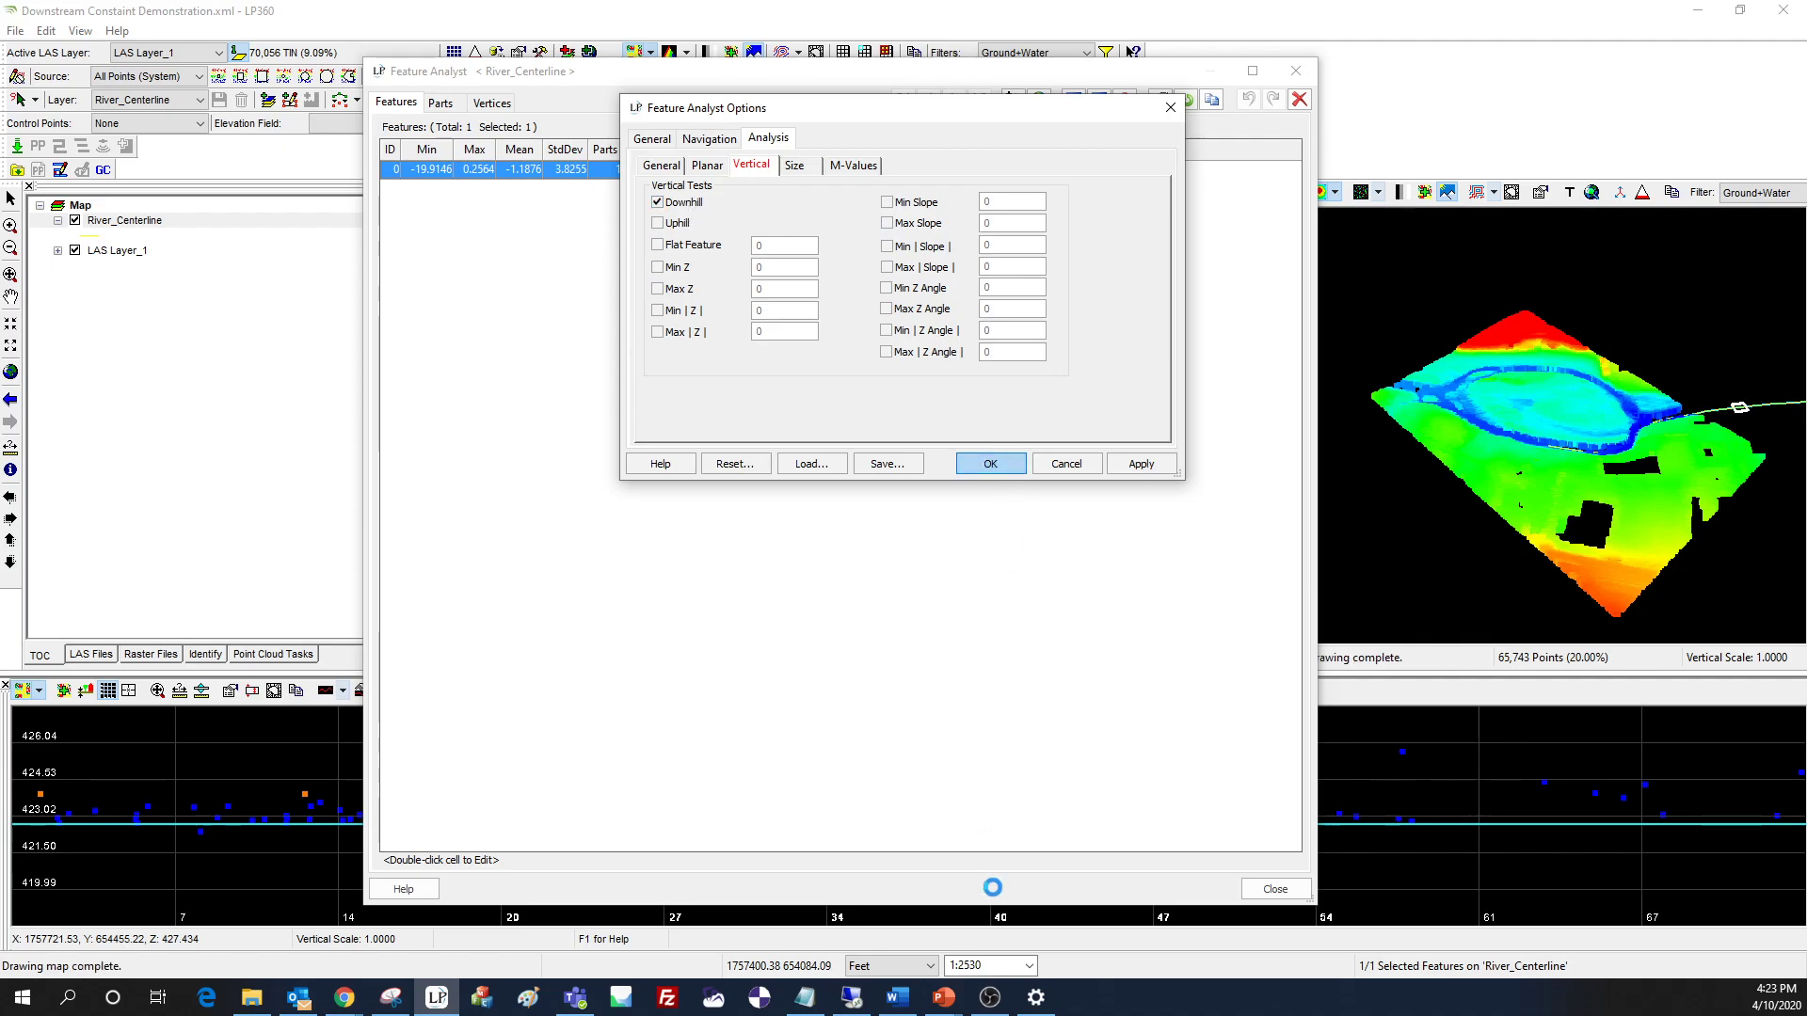
{"action": "left_click", "coordinate": [1266, 890]}
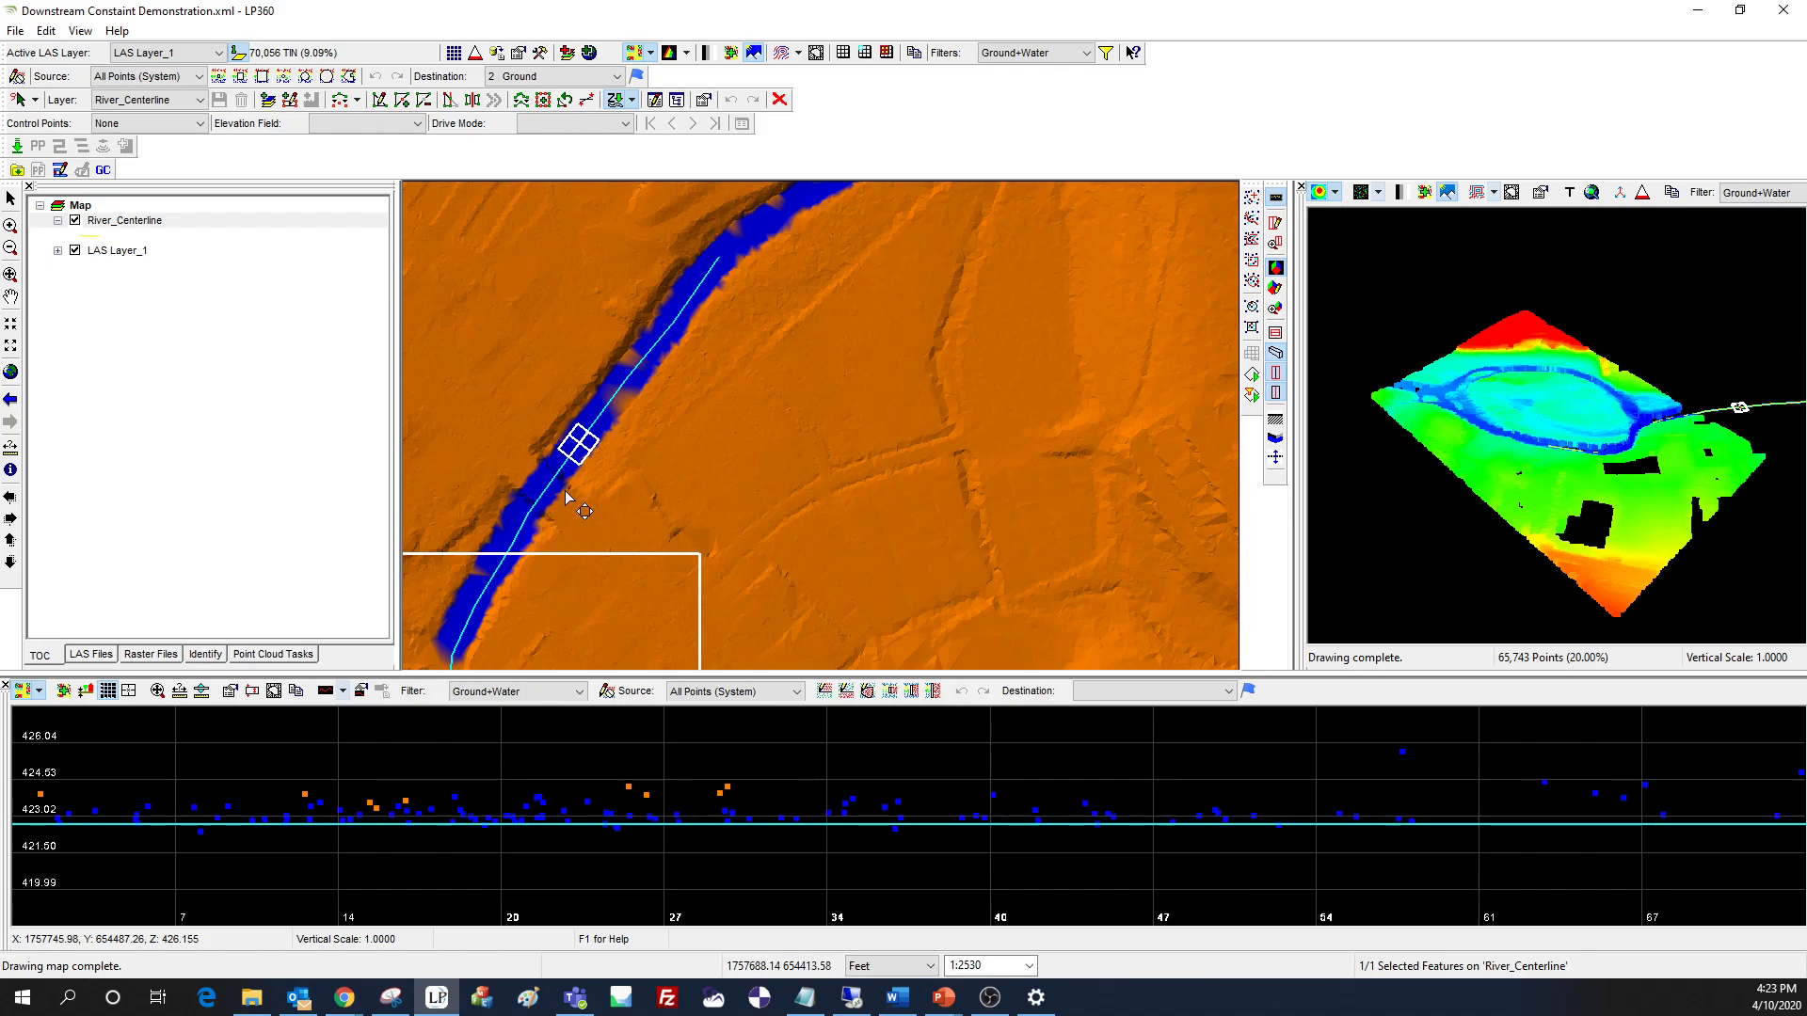
- Move one centerline vertex inside the profile box from mid-channel to the southeastern bank and save the River_Centerline edits
{"action": "scroll", "coordinate": [570, 447], "scroll_direction": "up", "scroll_amount": 7}
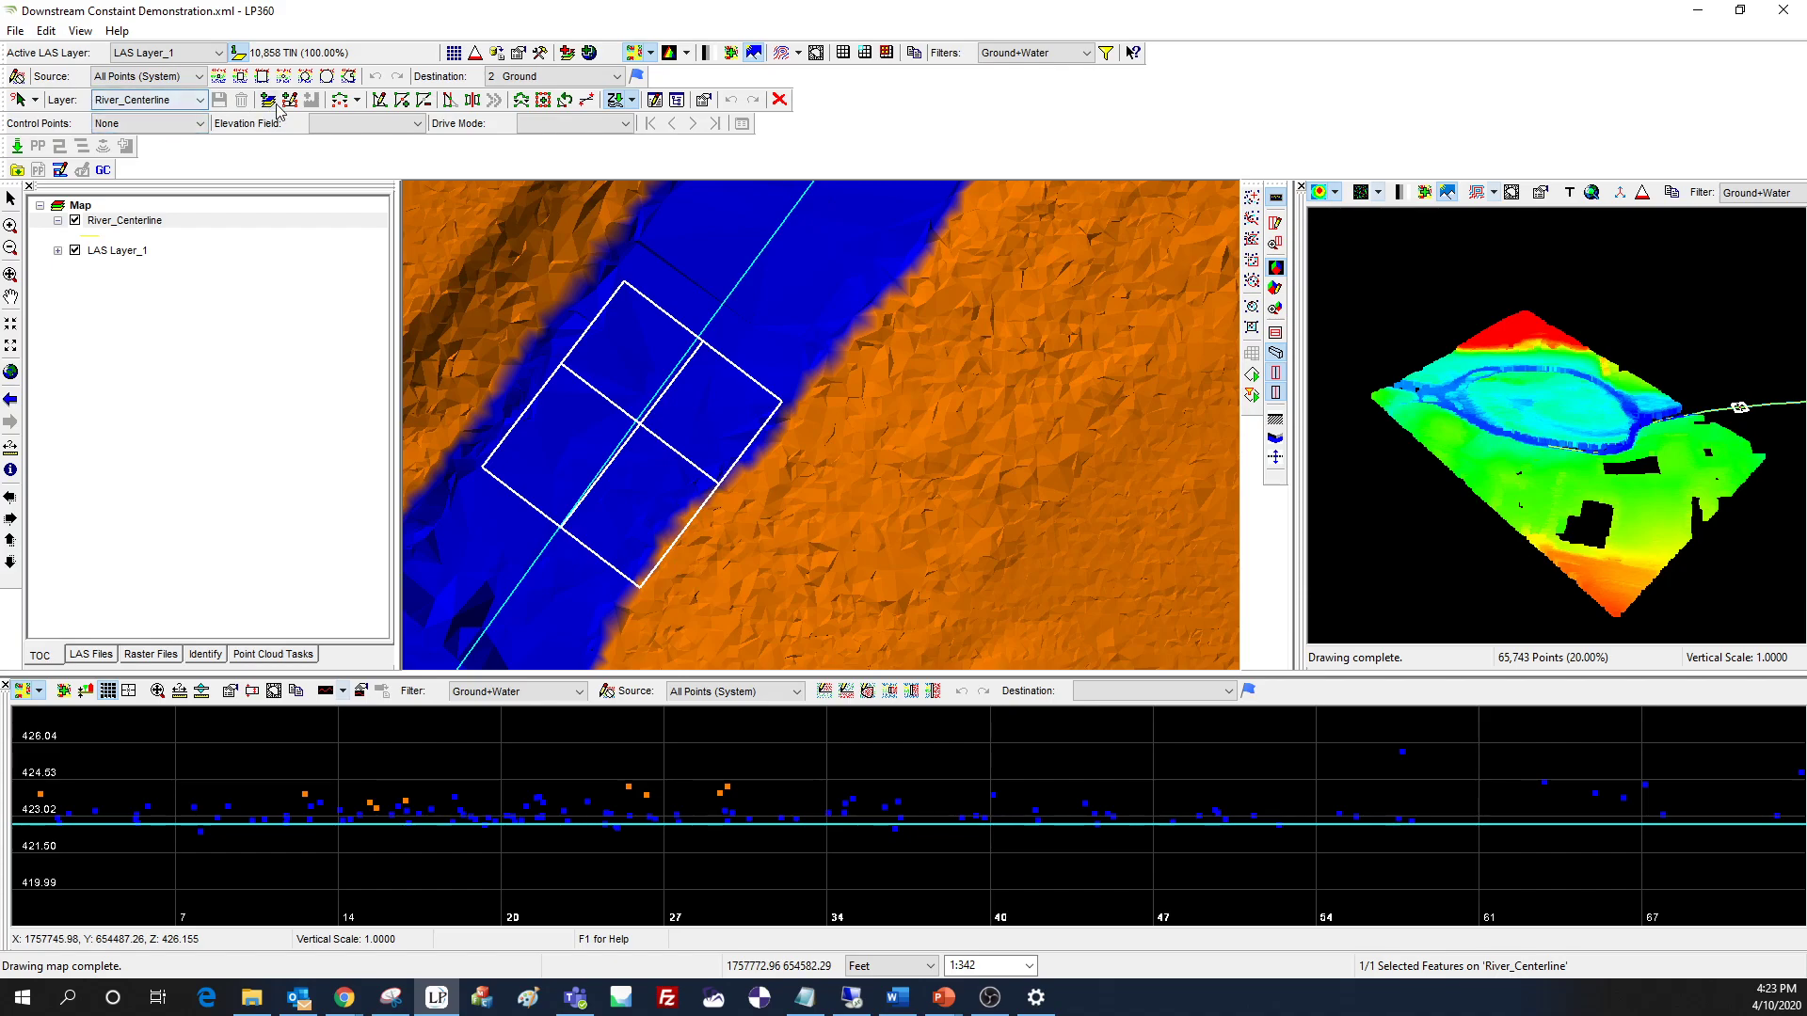
{"action": "left_click", "coordinate": [380, 100]}
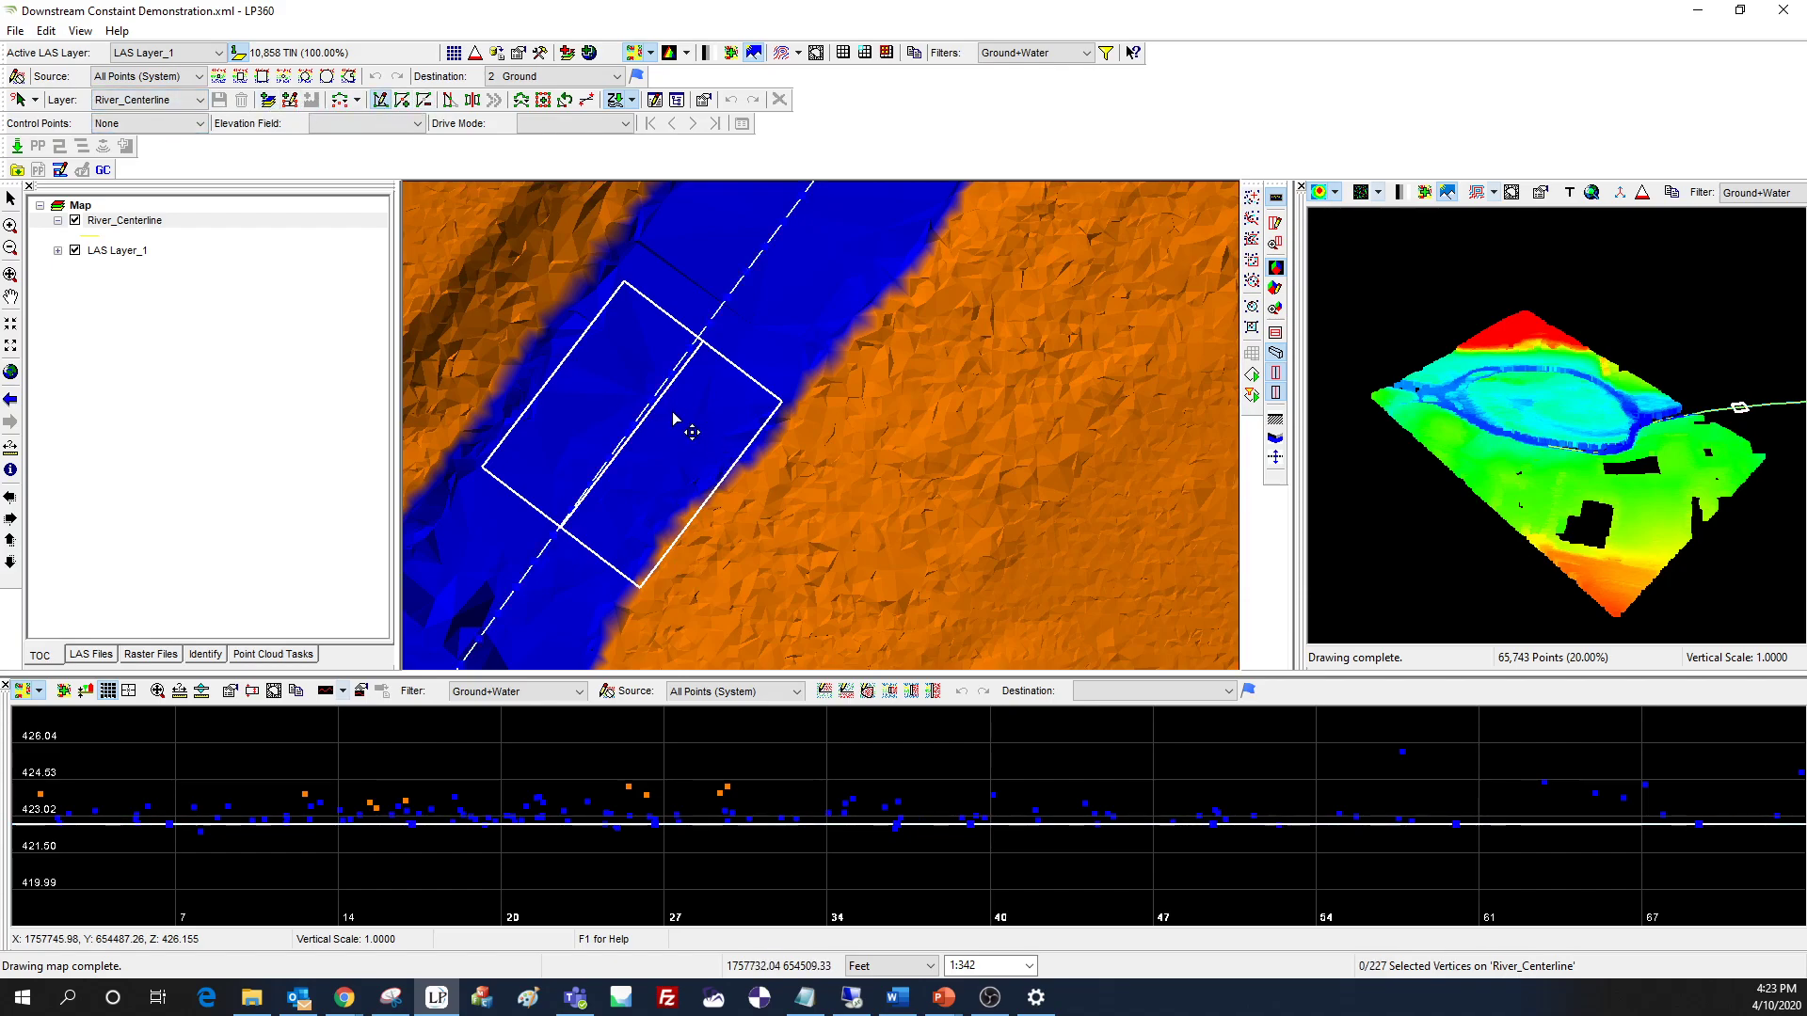
{"action": "left_click_drag", "start_coordinate": [655, 403], "coordinate": [787, 435]}
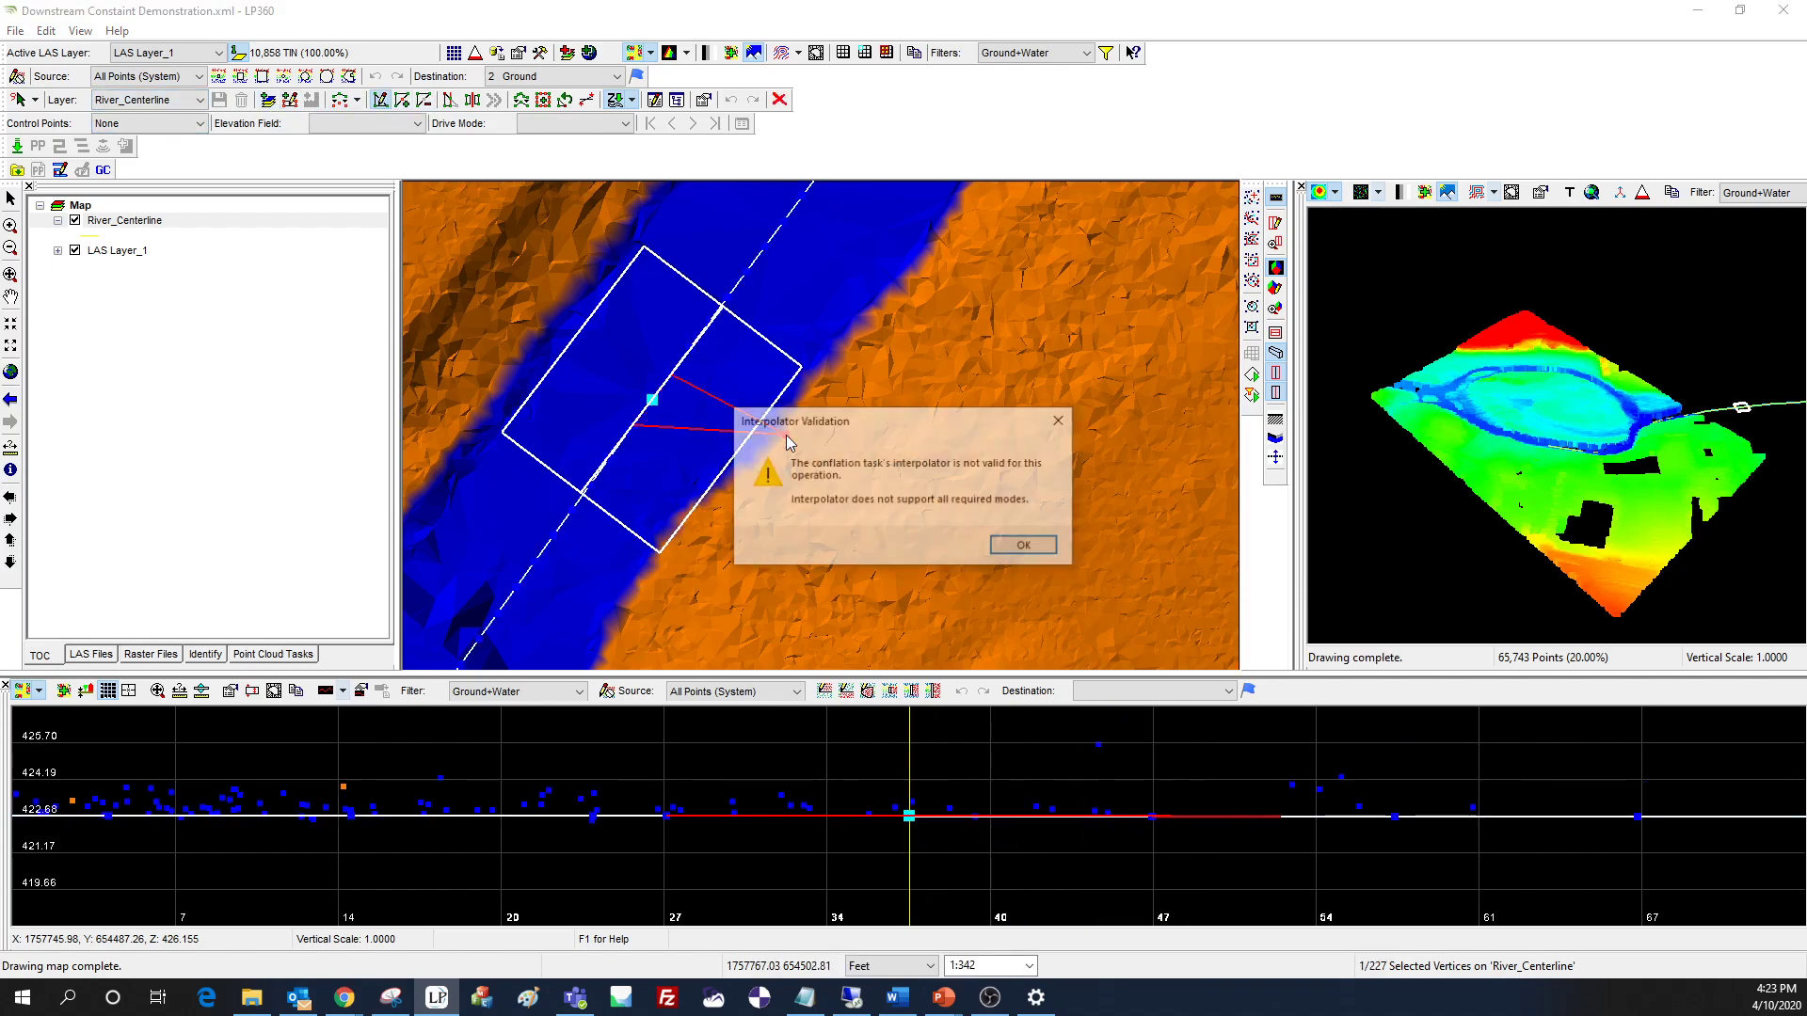
{"action": "left_click", "coordinate": [1026, 547]}
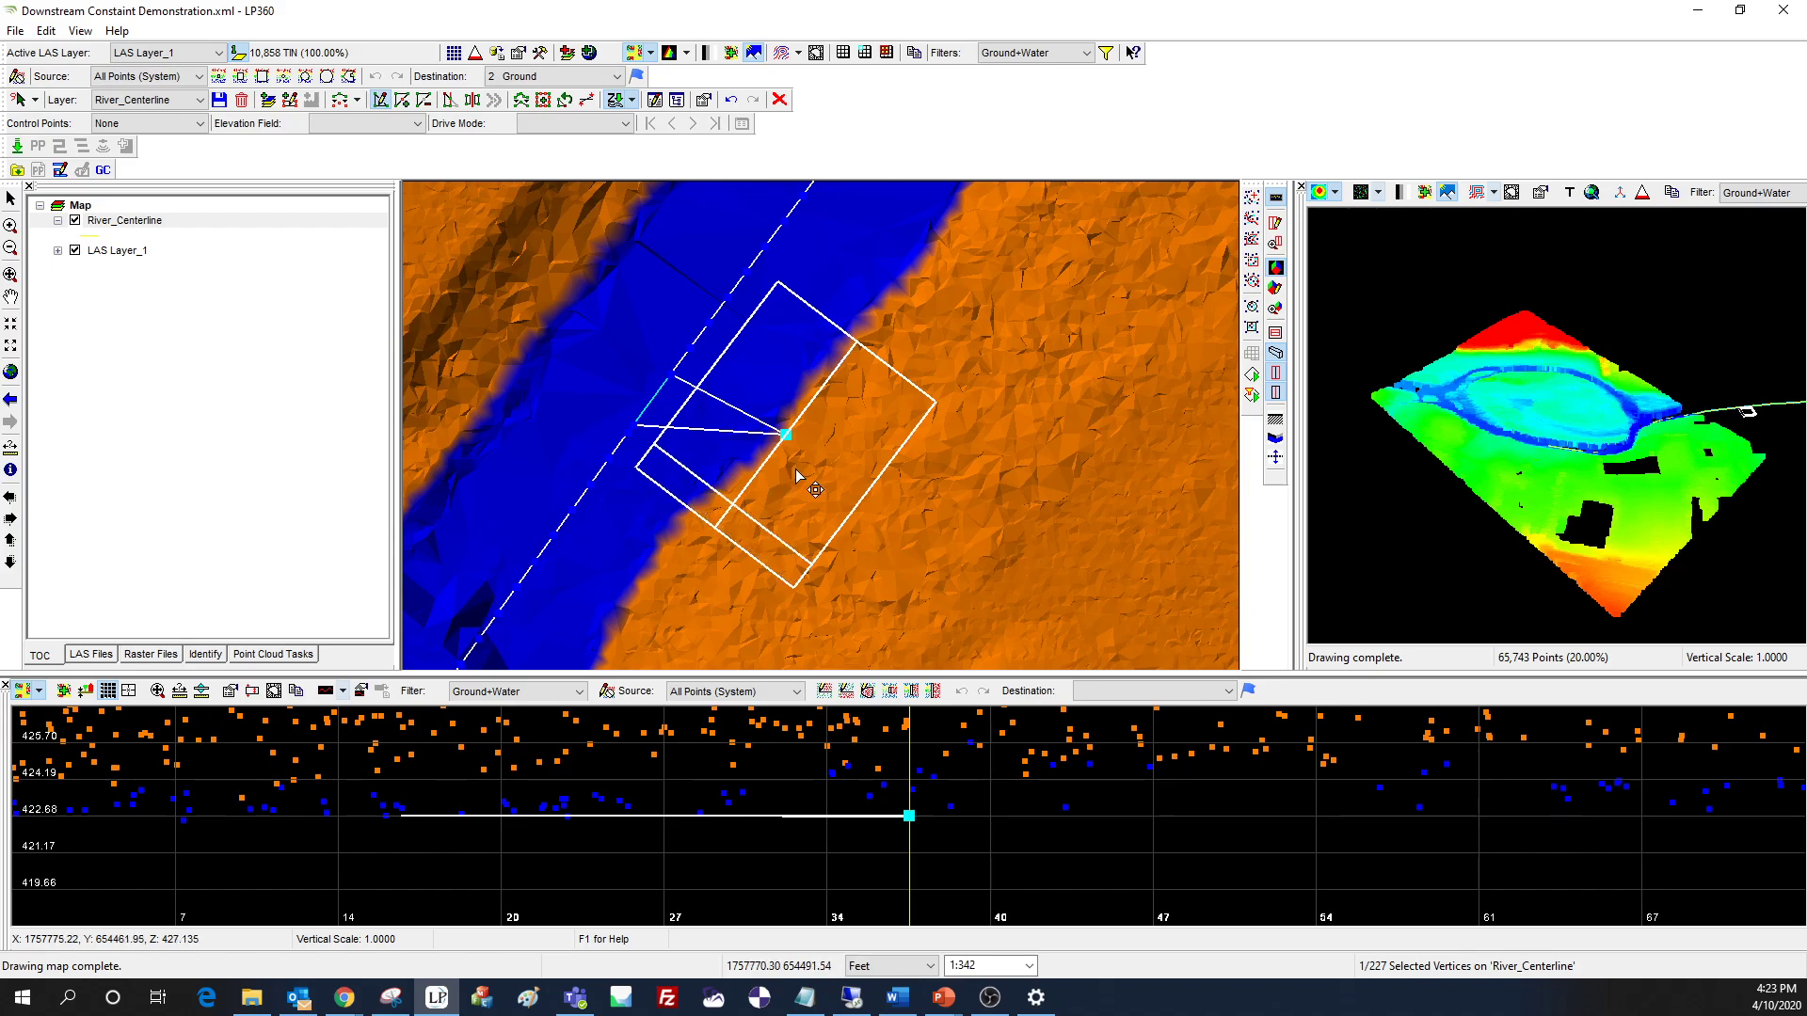
{"action": "left_click", "coordinate": [603, 334]}
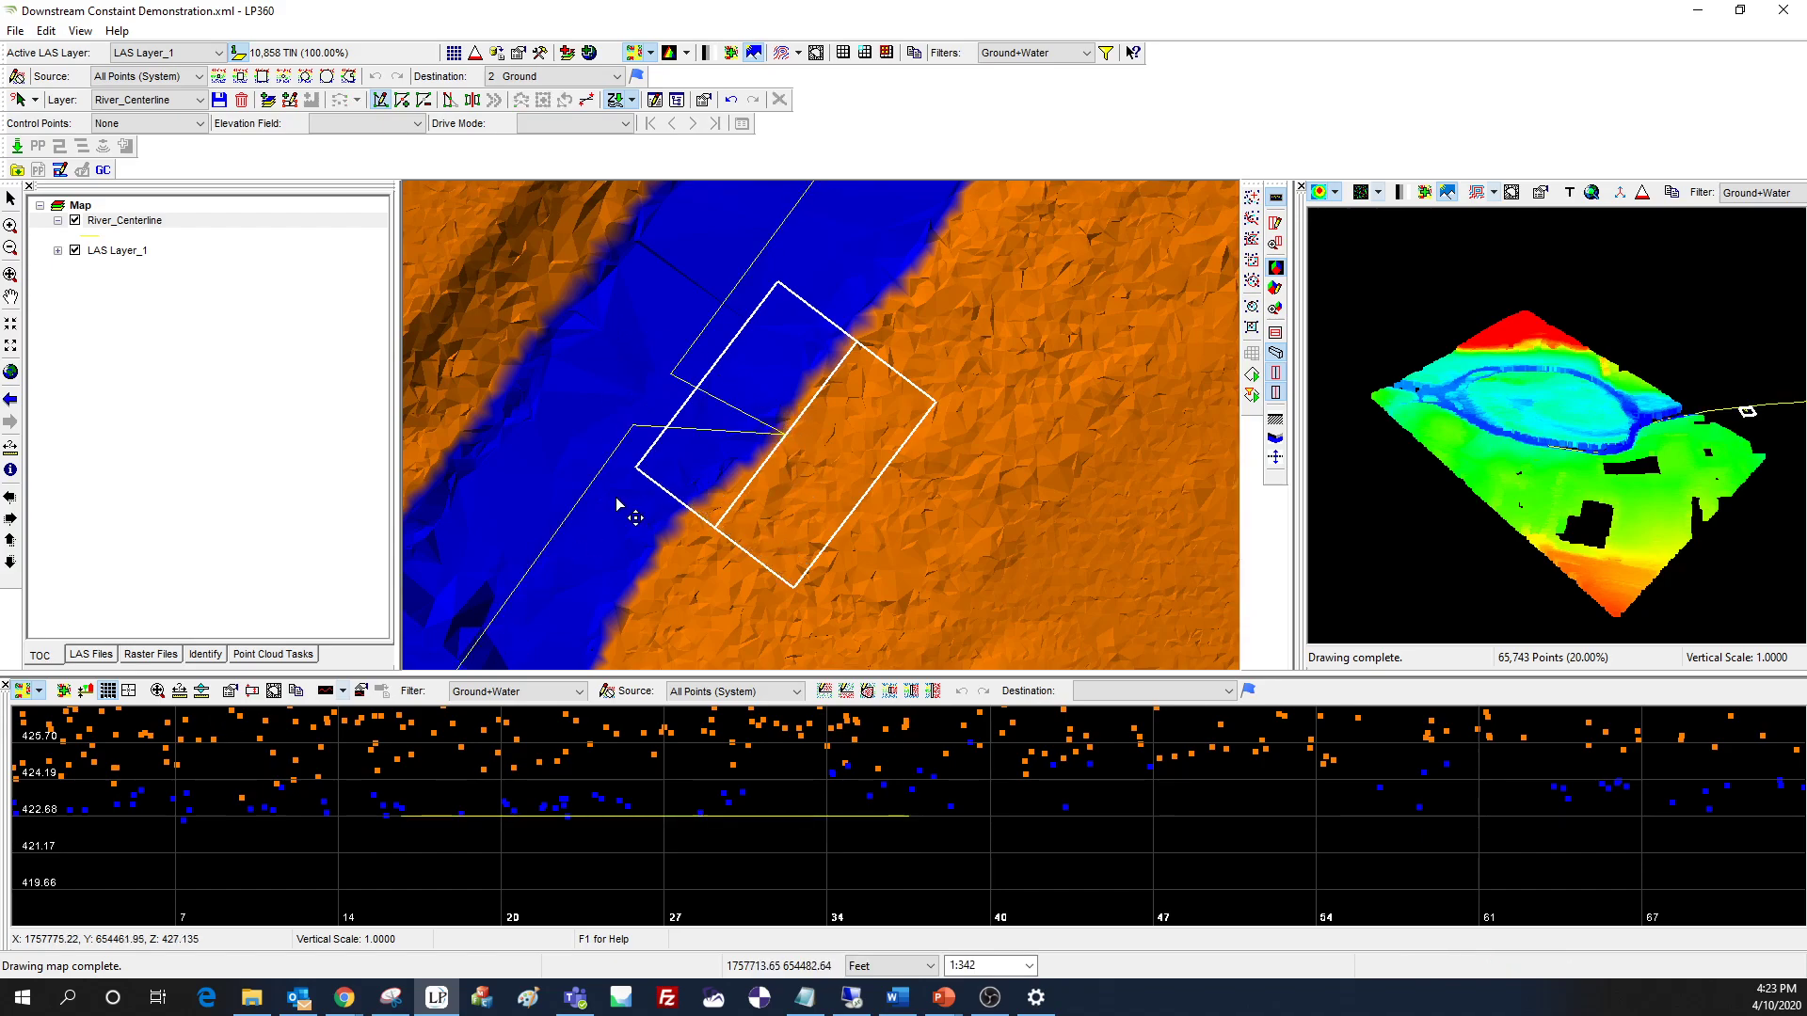
{"action": "left_click", "coordinate": [218, 100]}
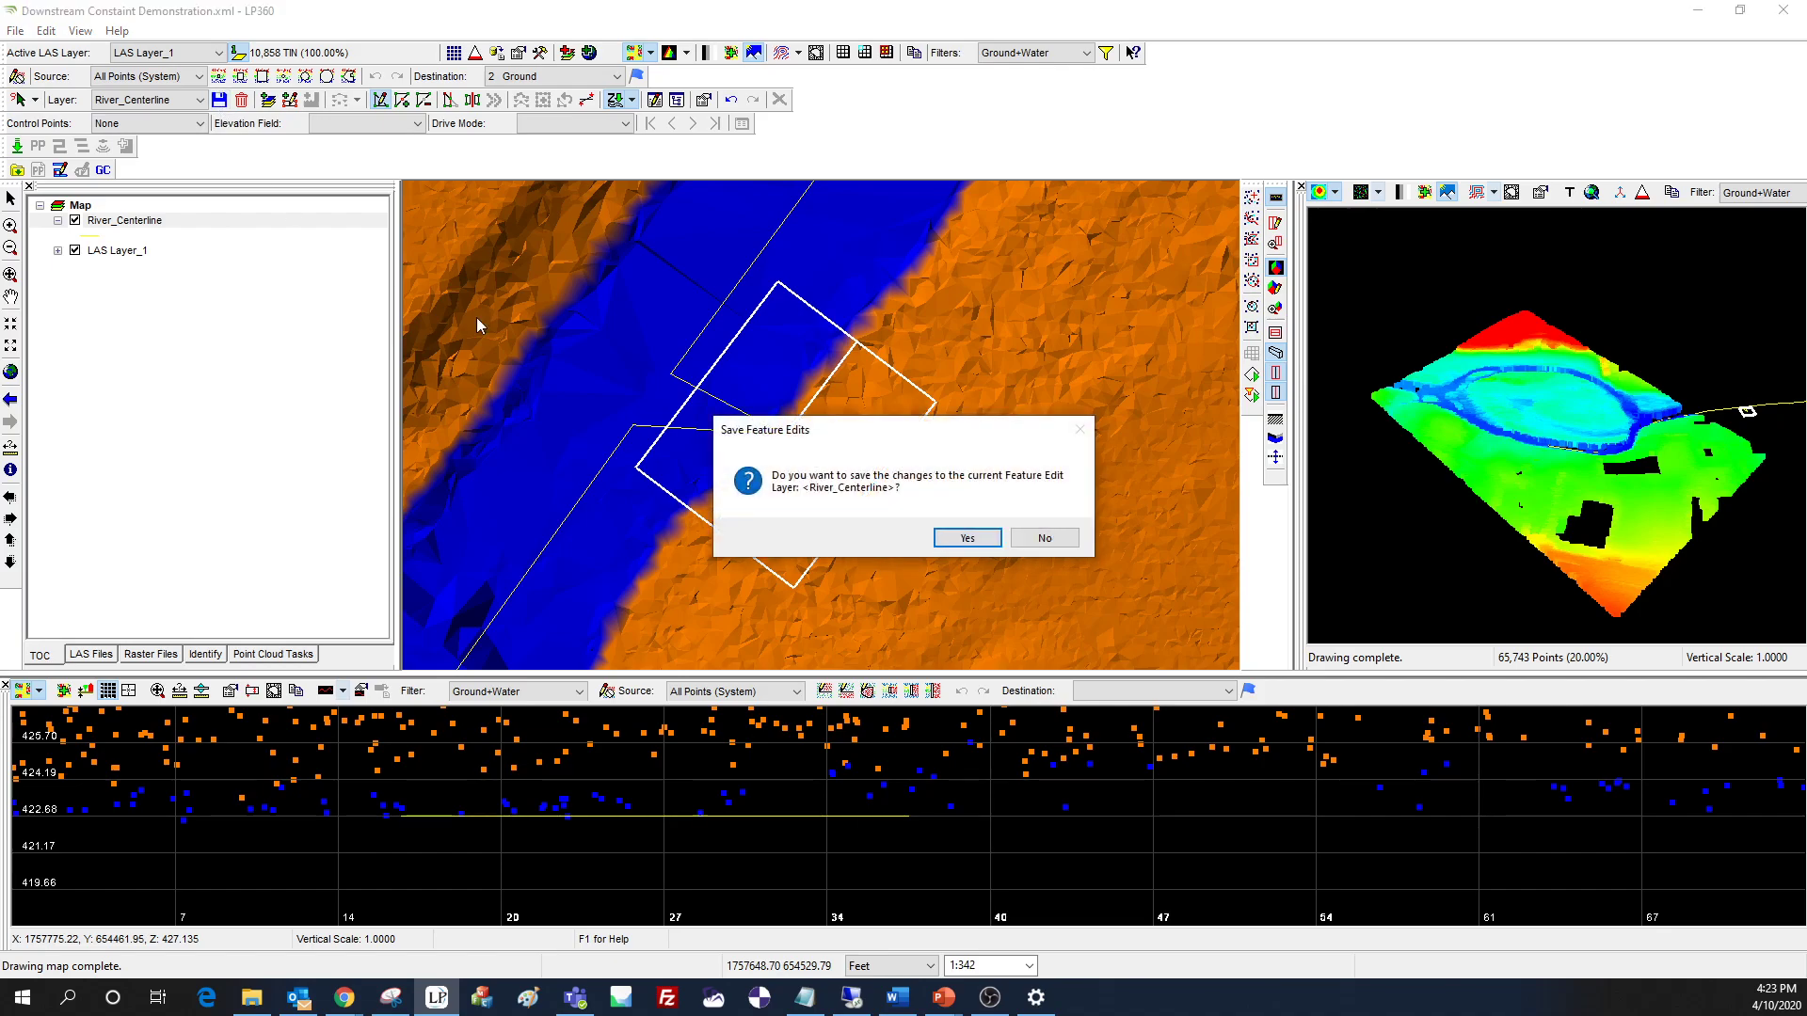
{"action": "left_click", "coordinate": [966, 539]}
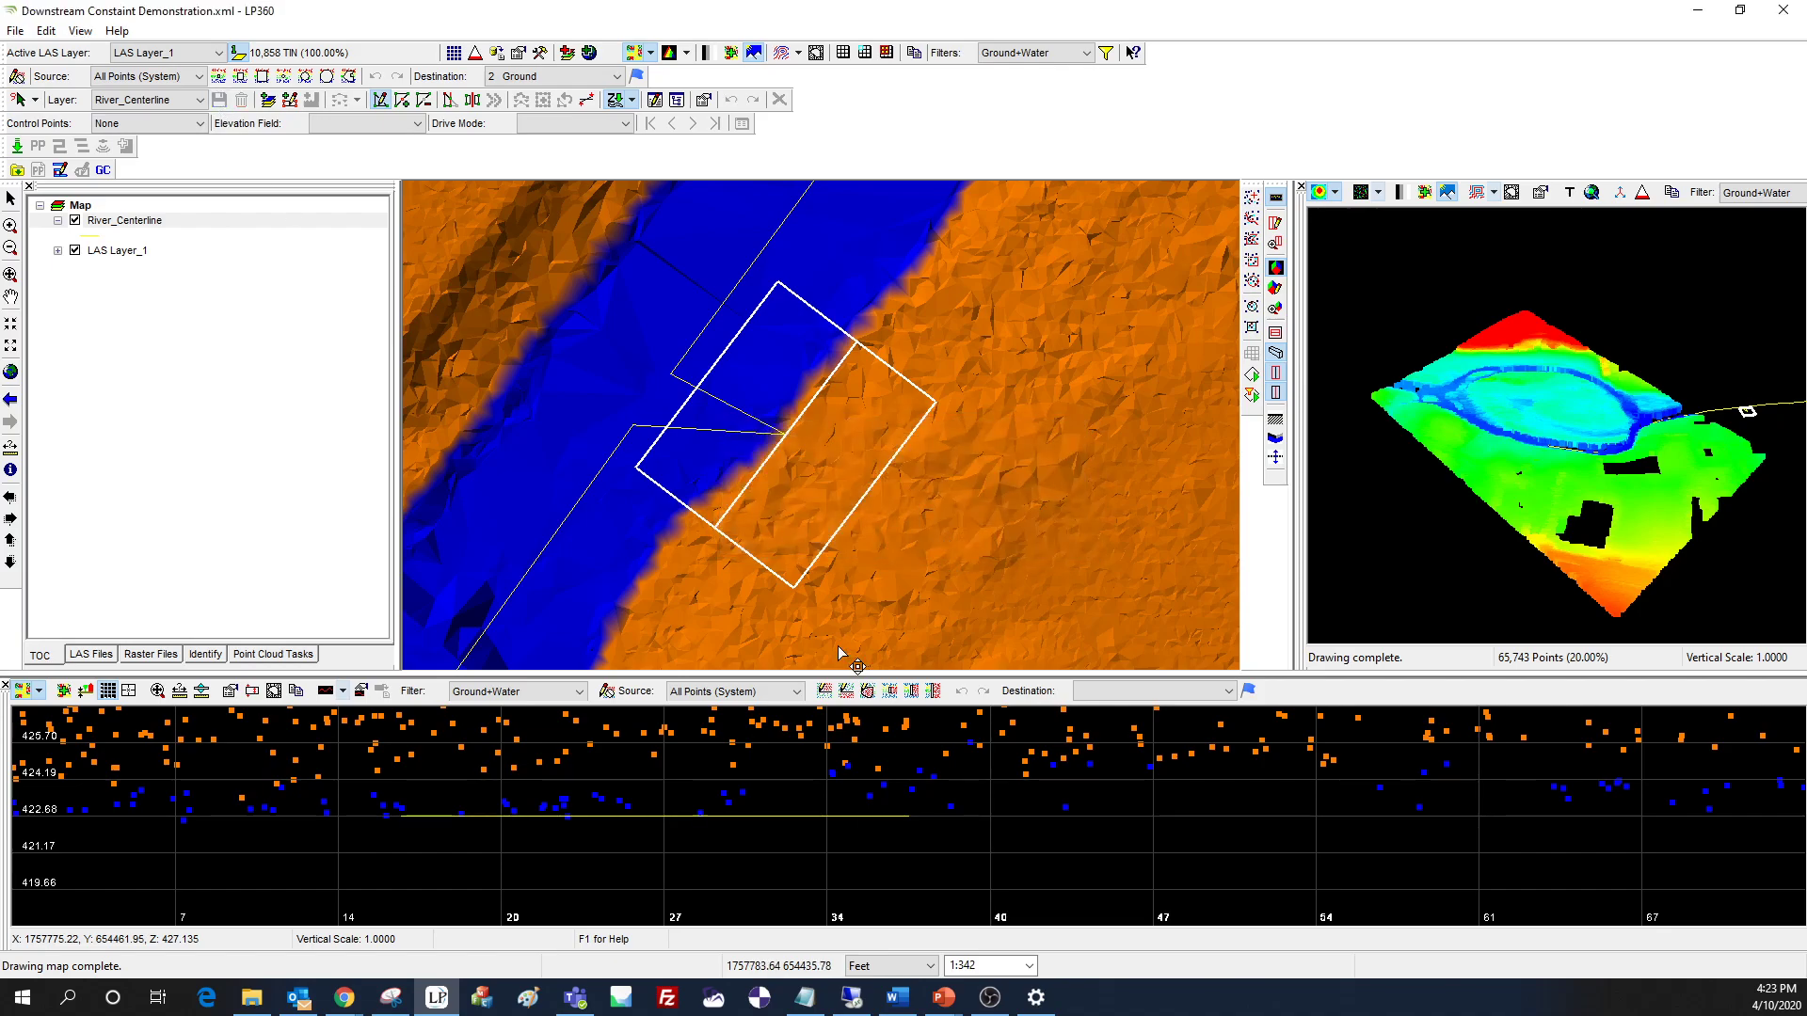
- Open Feature Analyst for the River_Centerline layer, accept the options with Downhill as the vertical test, and select the 3-D line feature
{"action": "left_click", "coordinate": [158, 221]}
{"action": "right_click", "coordinate": [225, 223]}
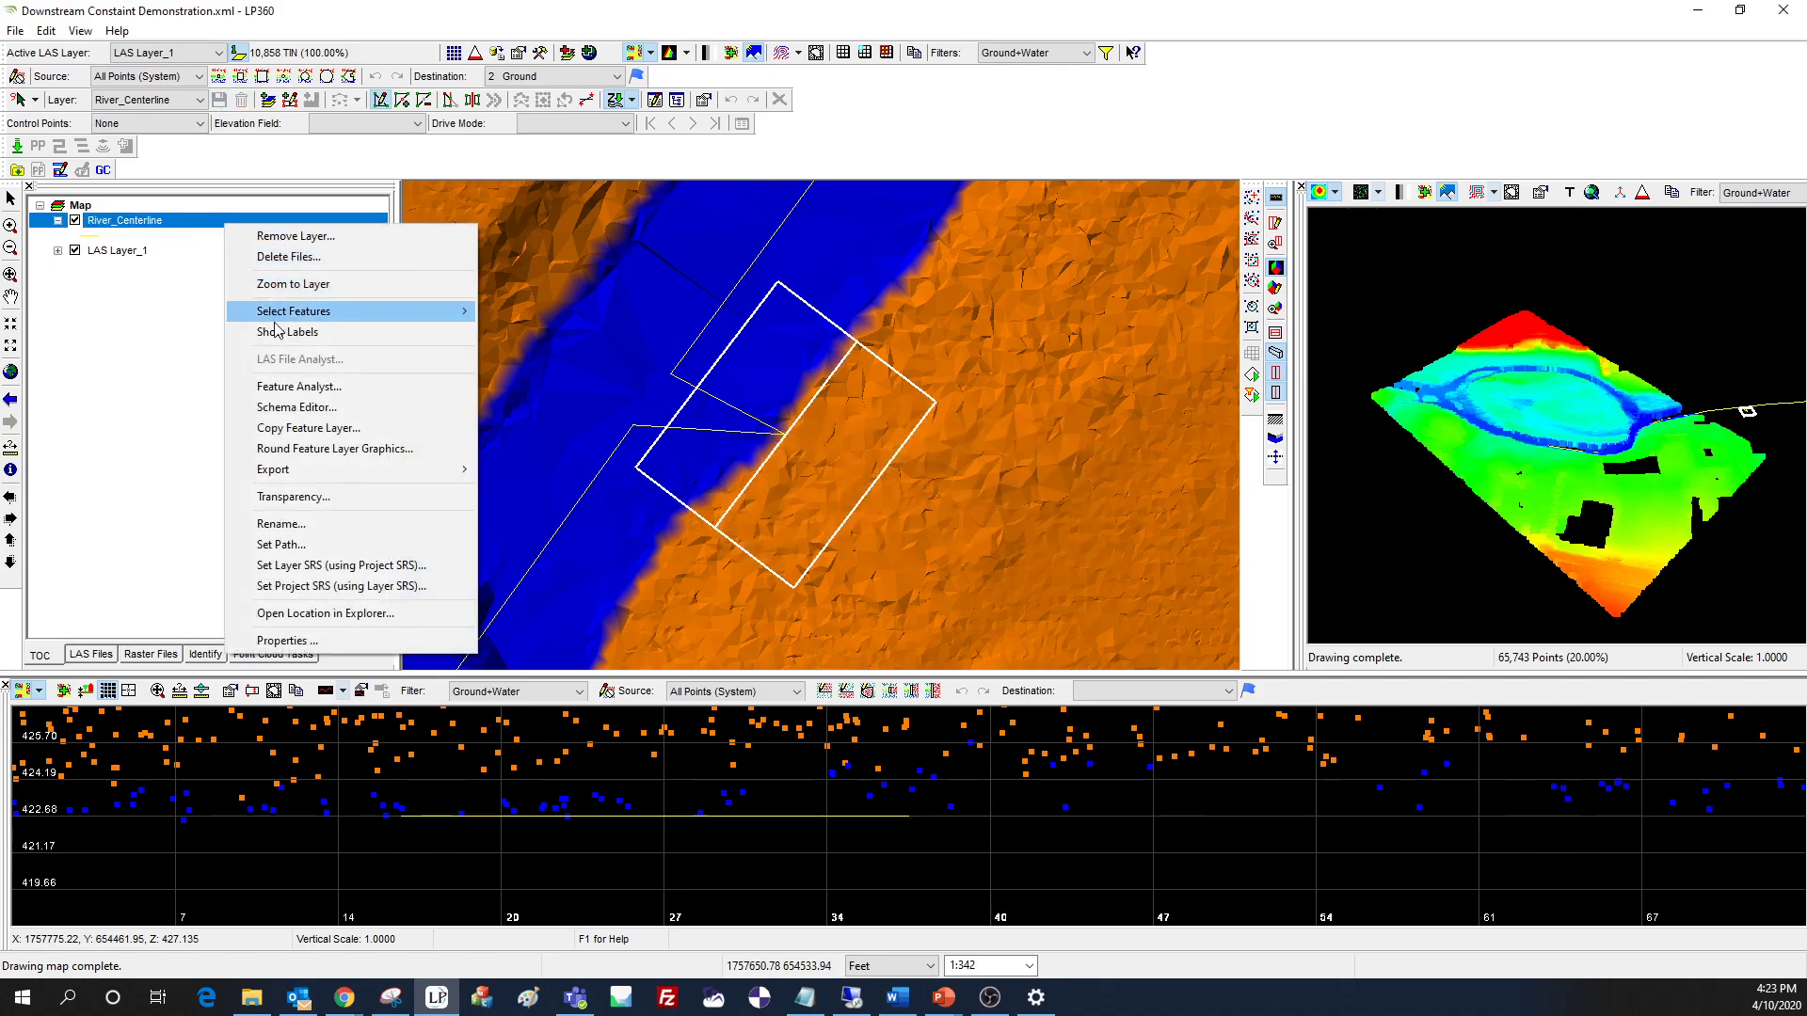
{"action": "left_click", "coordinate": [298, 386]}
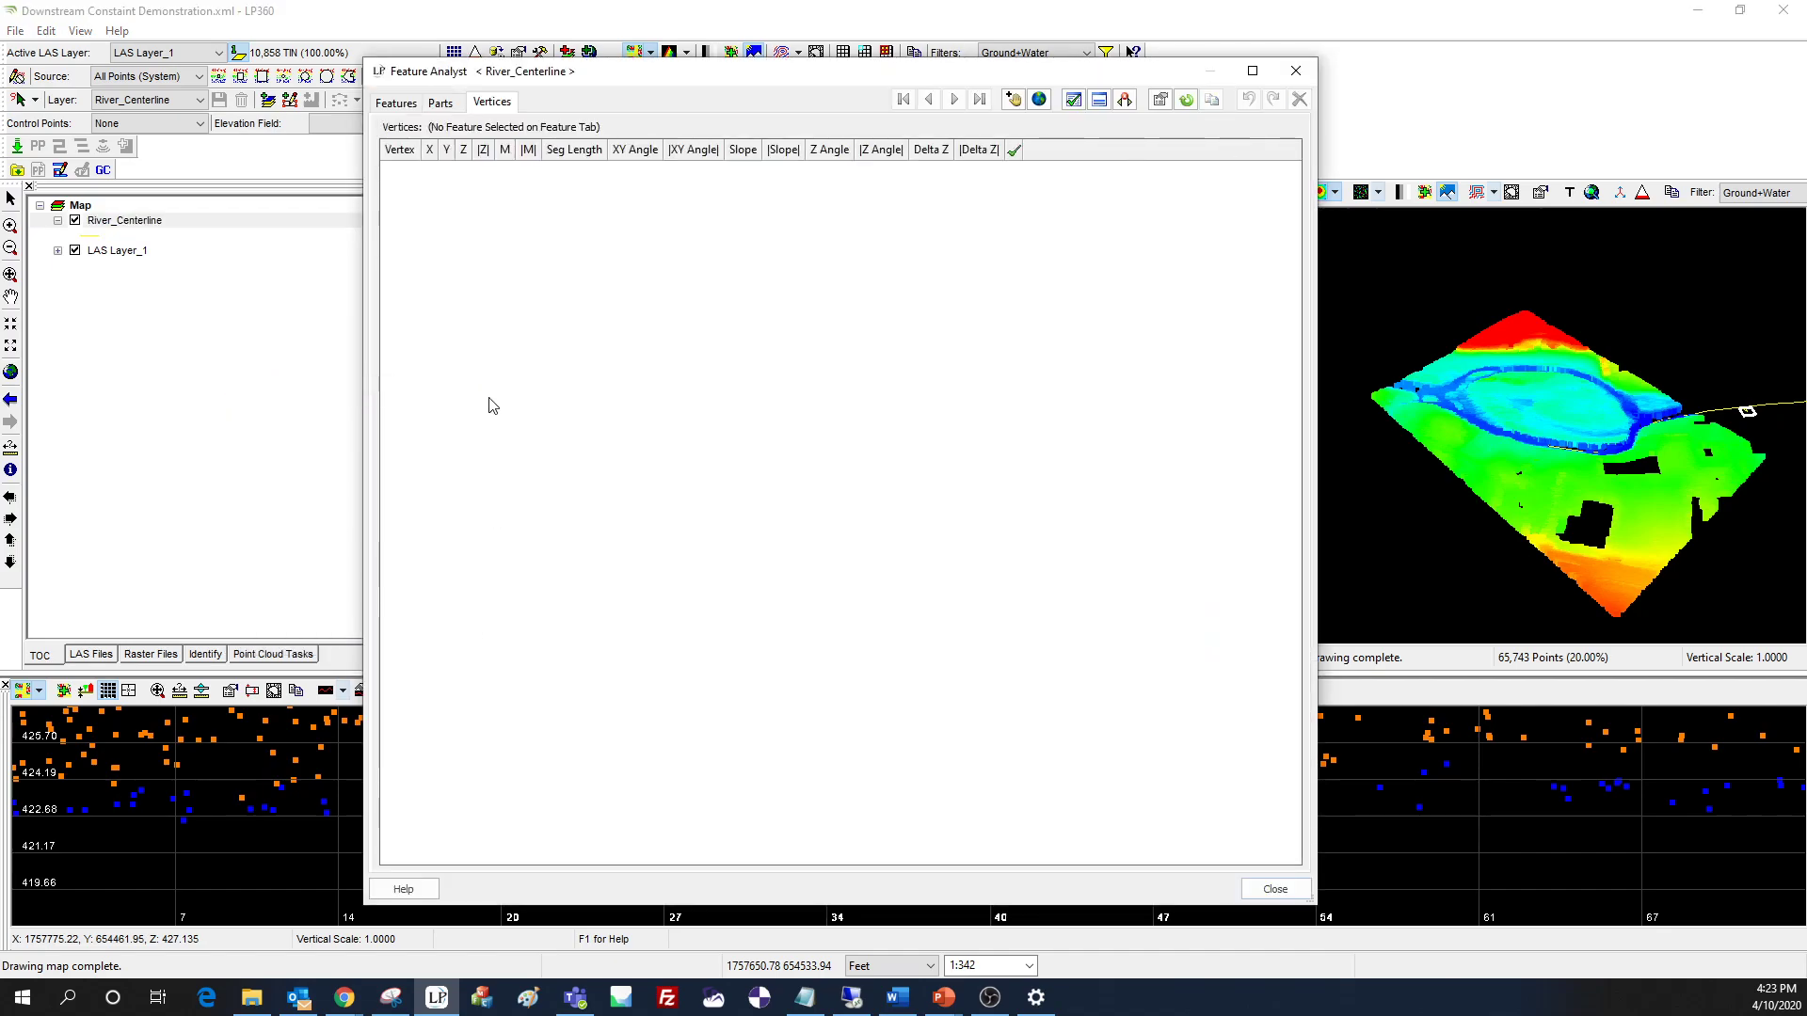
{"action": "left_click", "coordinate": [412, 105]}
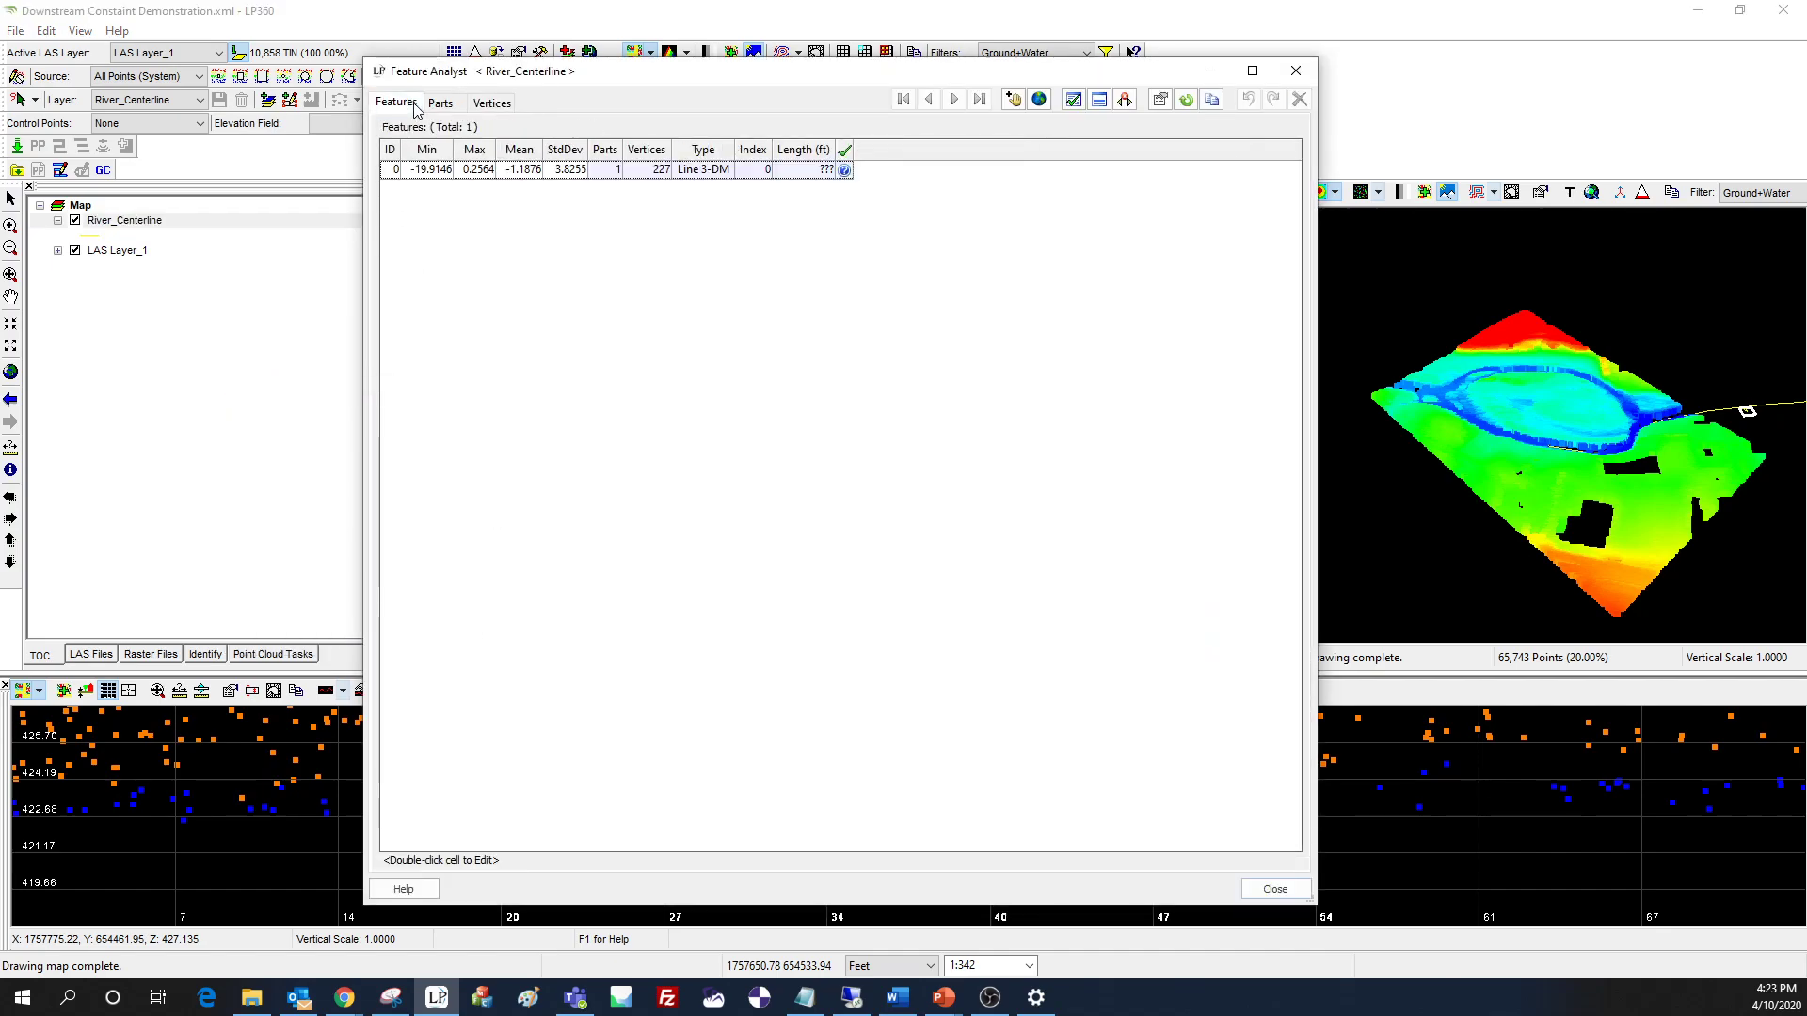
{"action": "left_click", "coordinate": [1159, 99]}
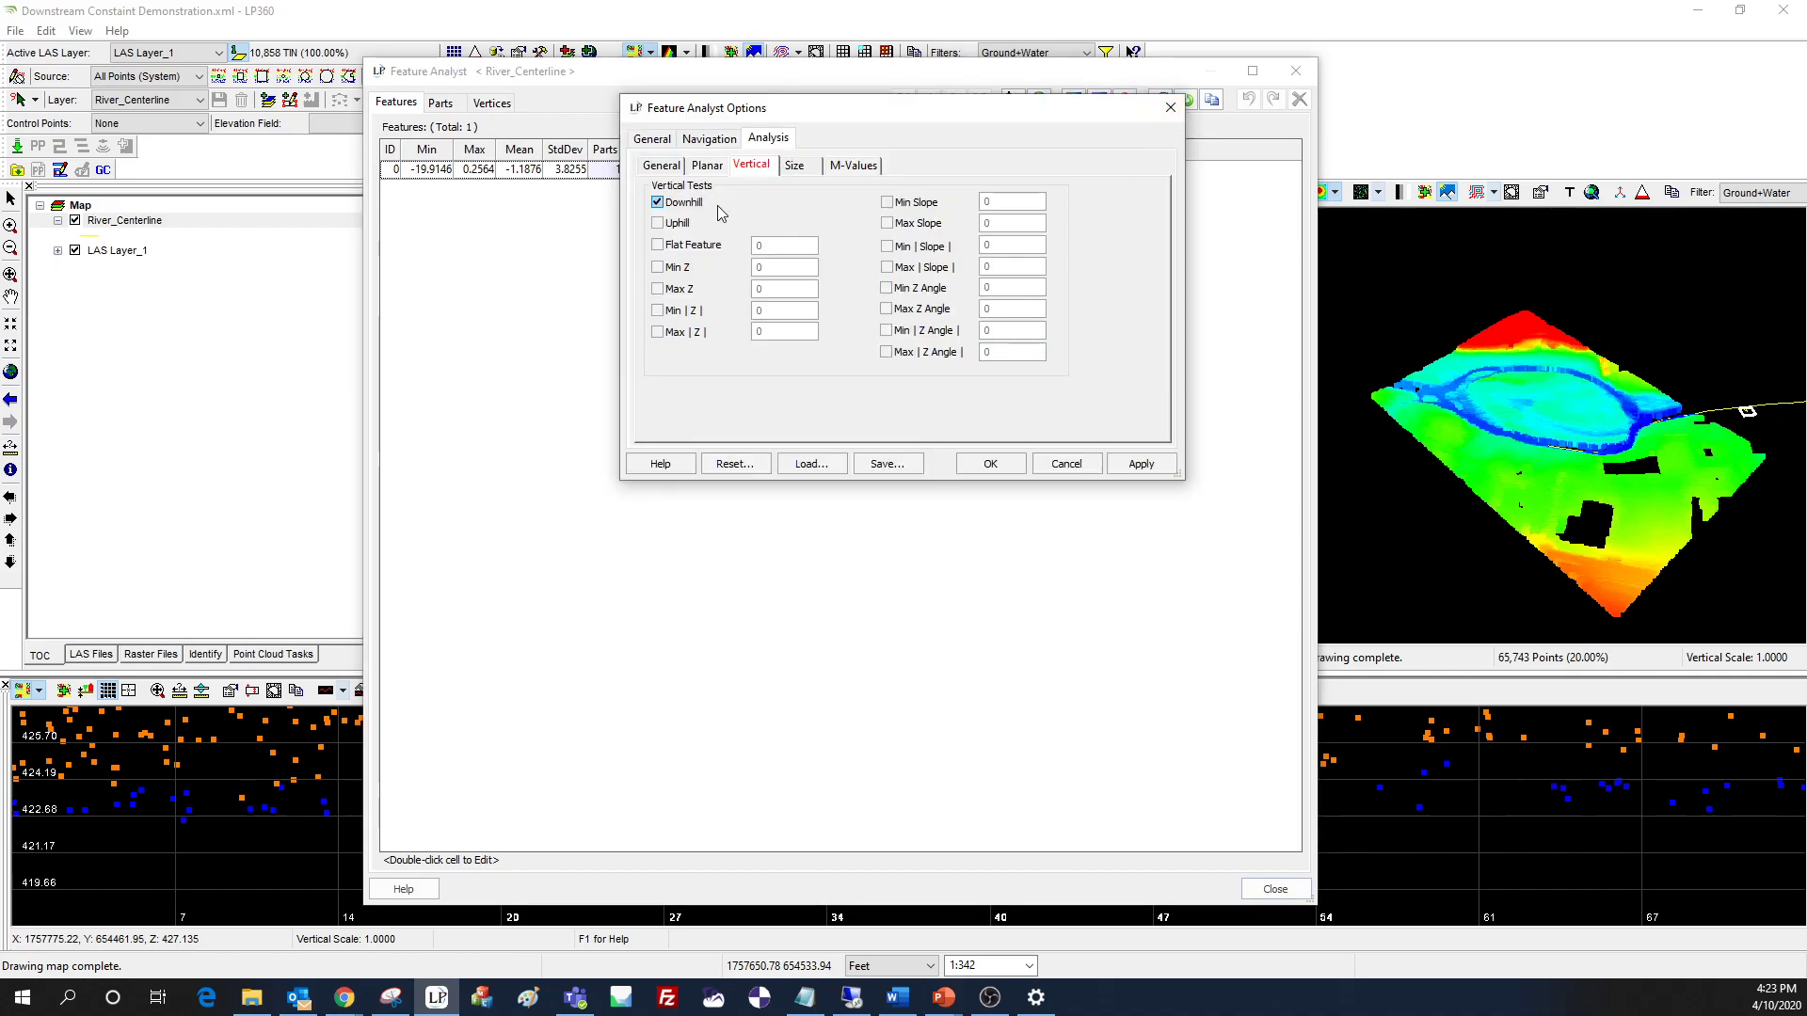
{"action": "left_click", "coordinate": [991, 464]}
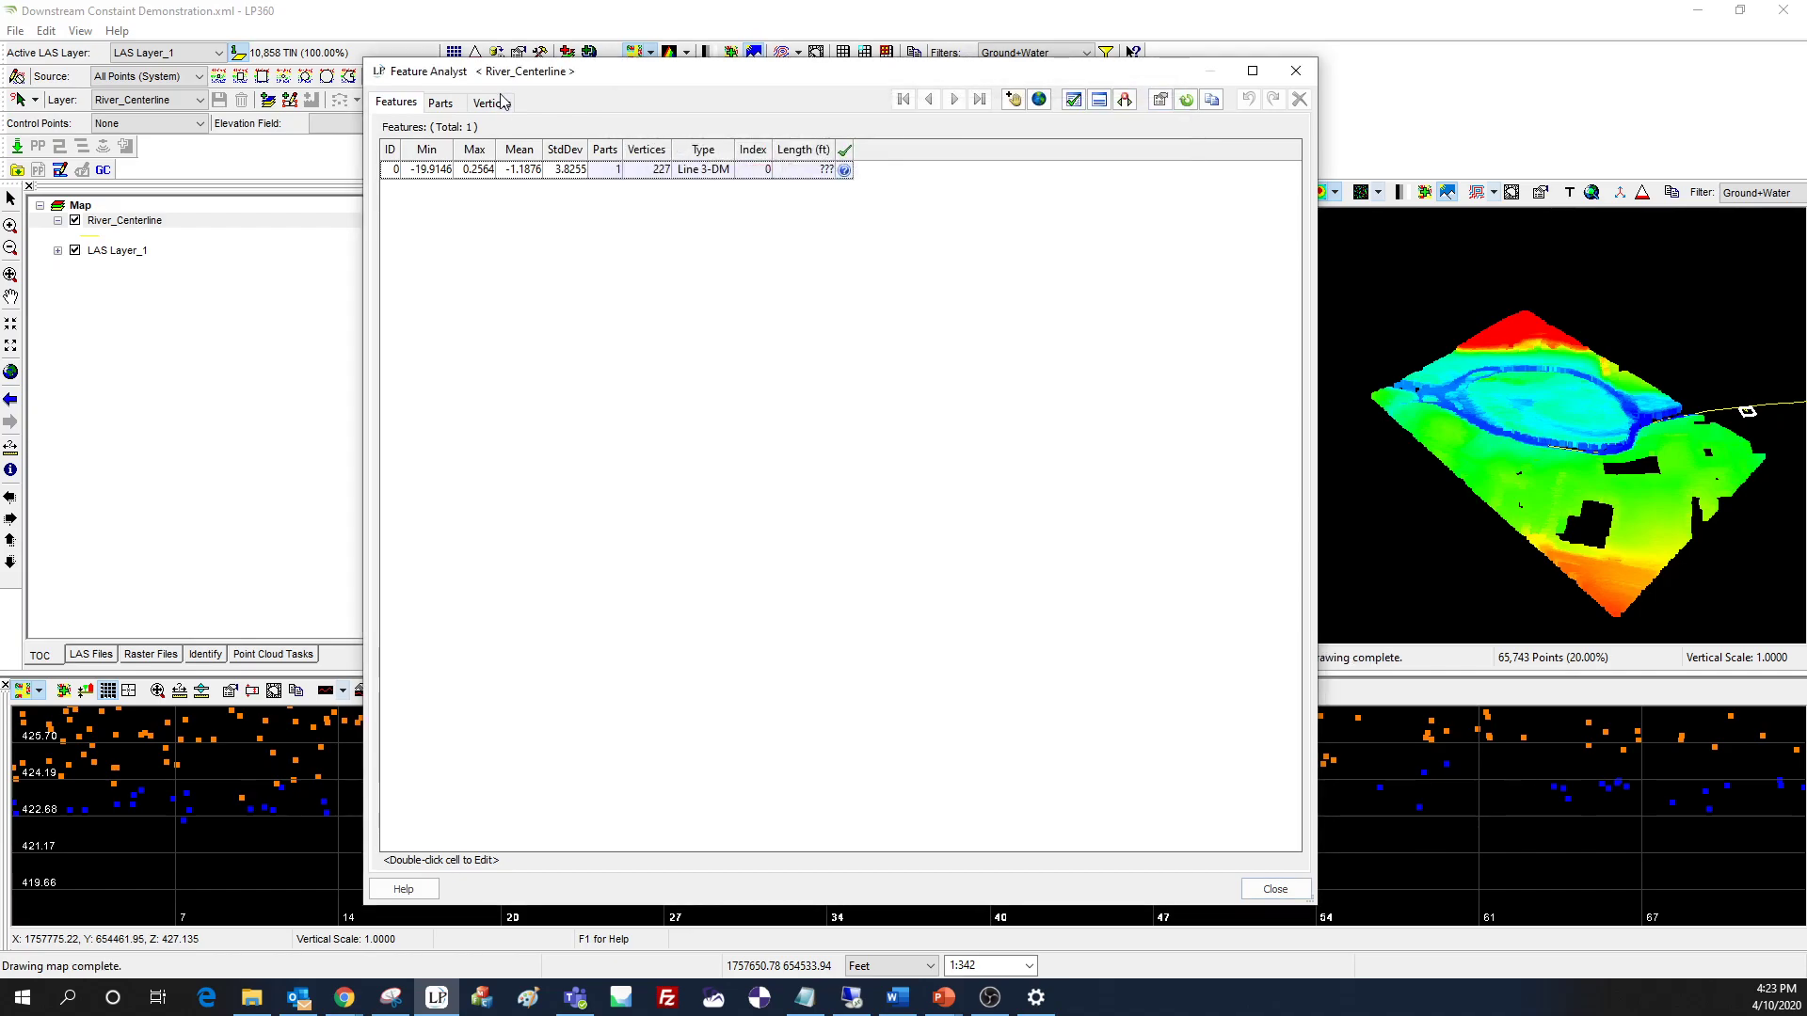
{"action": "left_click", "coordinate": [686, 169]}
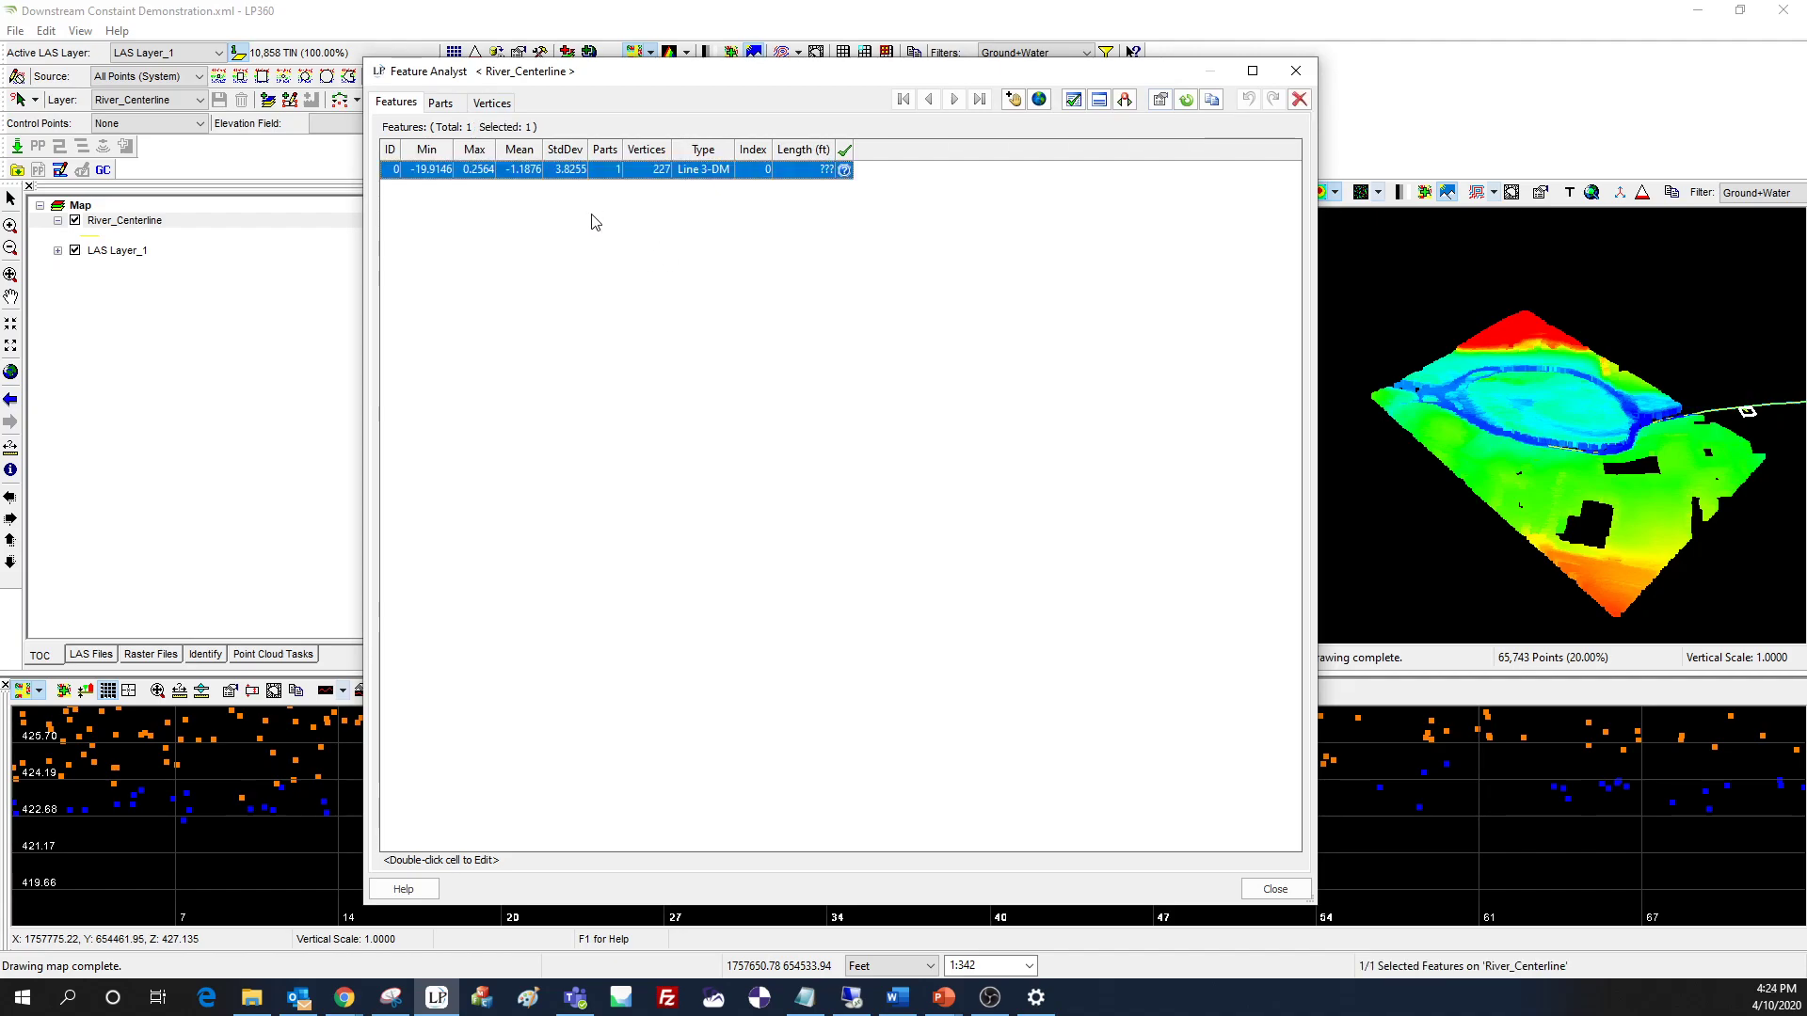
- List the line's vertices in an enlarged Feature Analyst window, run the Downhill analysis on them, and close the analyst
{"action": "left_click", "coordinate": [493, 103]}
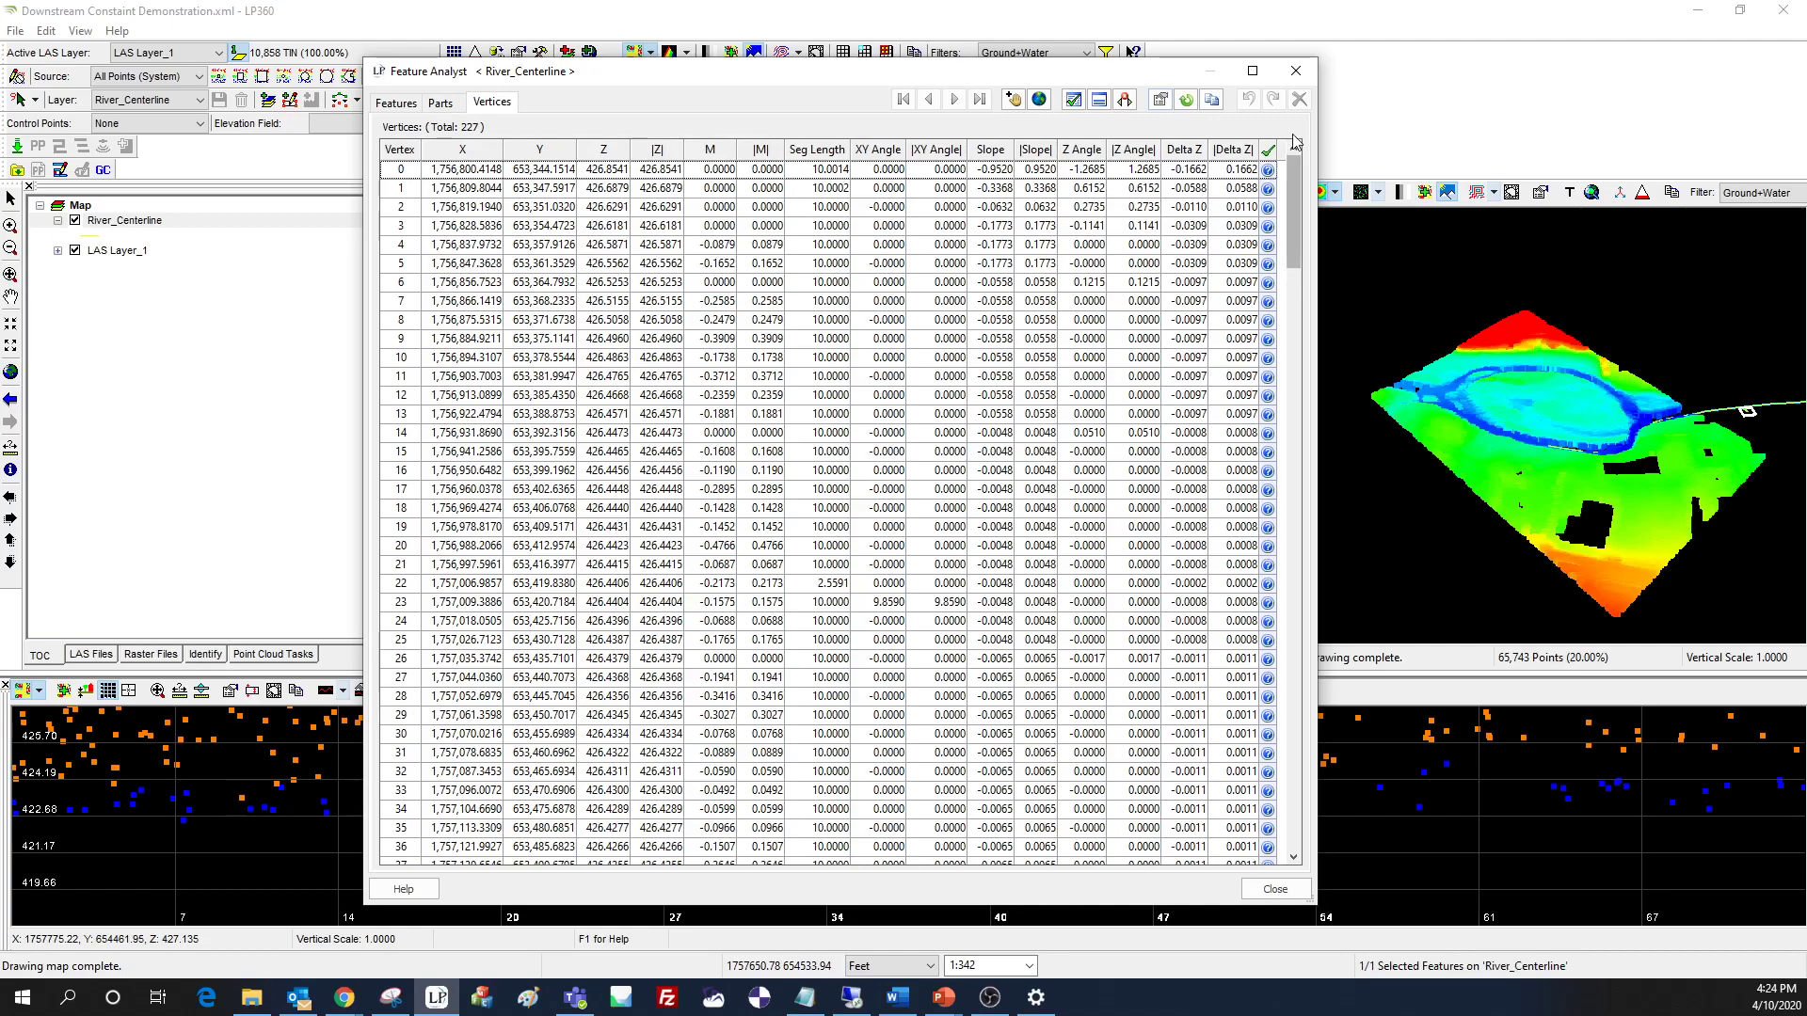
{"action": "left_click_drag", "start_coordinate": [1163, 75], "coordinate": [1021, 18]}
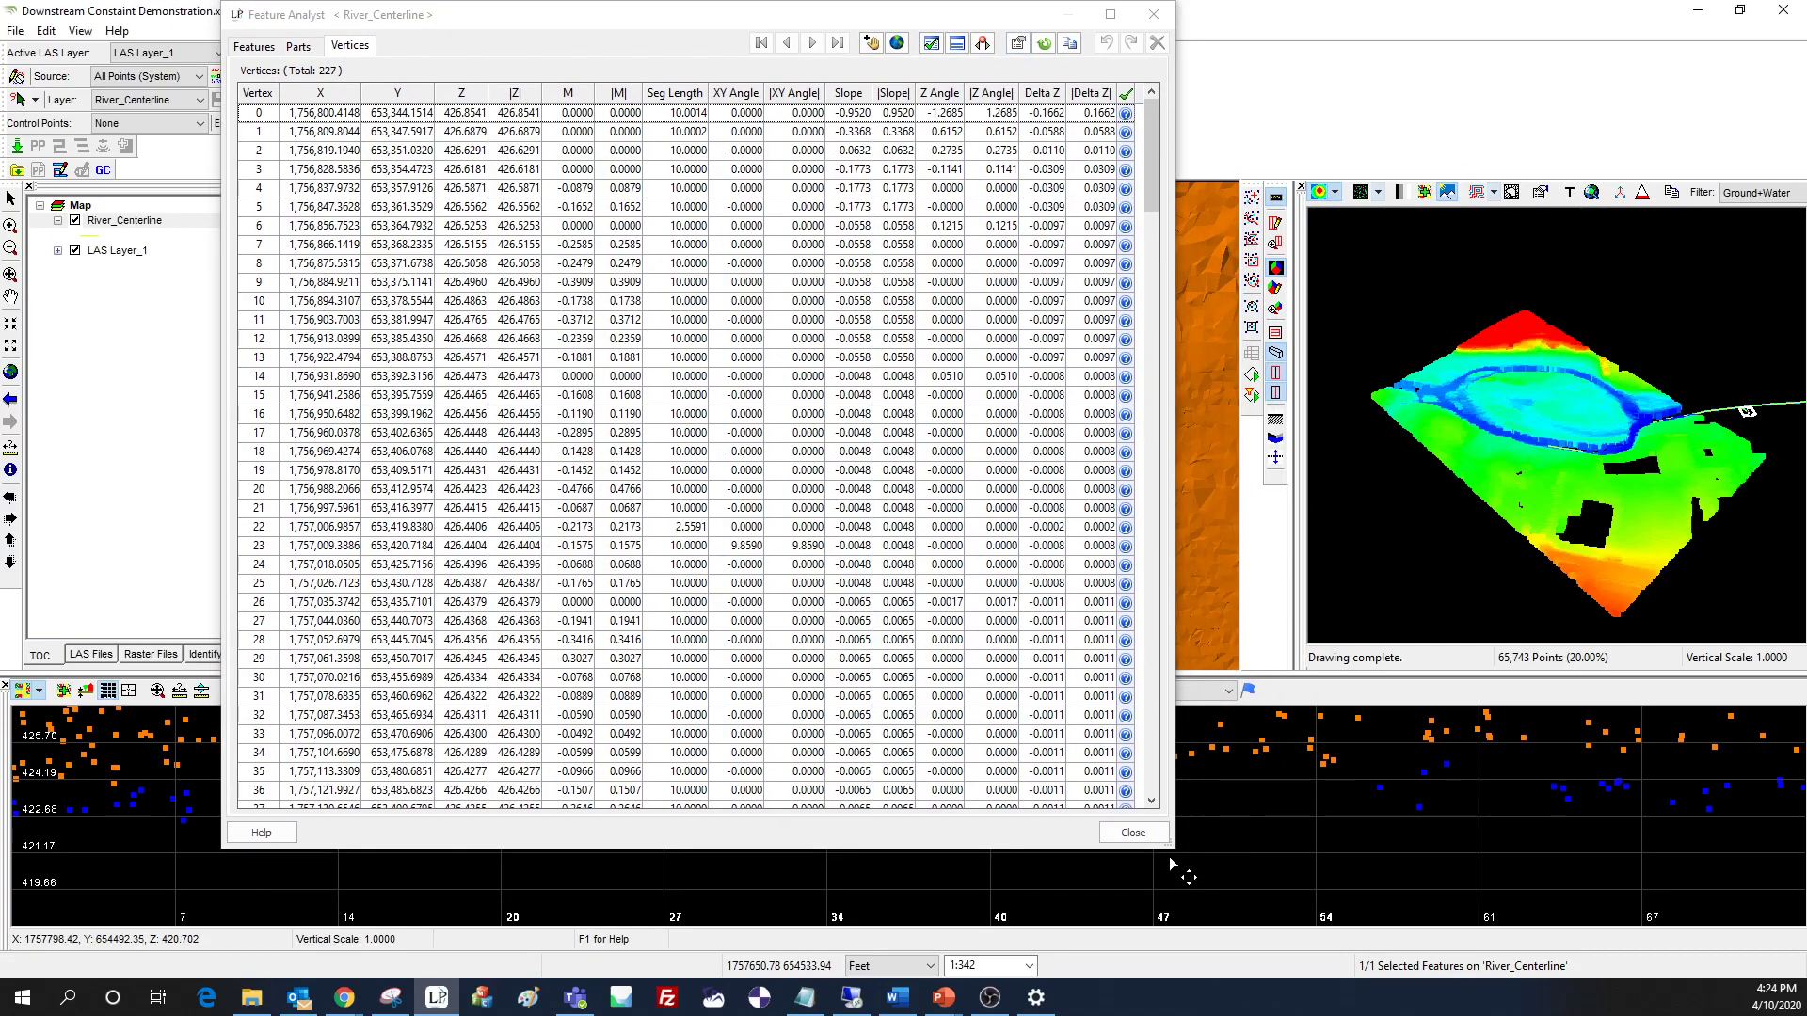
{"action": "left_click_drag", "start_coordinate": [1176, 850], "coordinate": [1304, 882]}
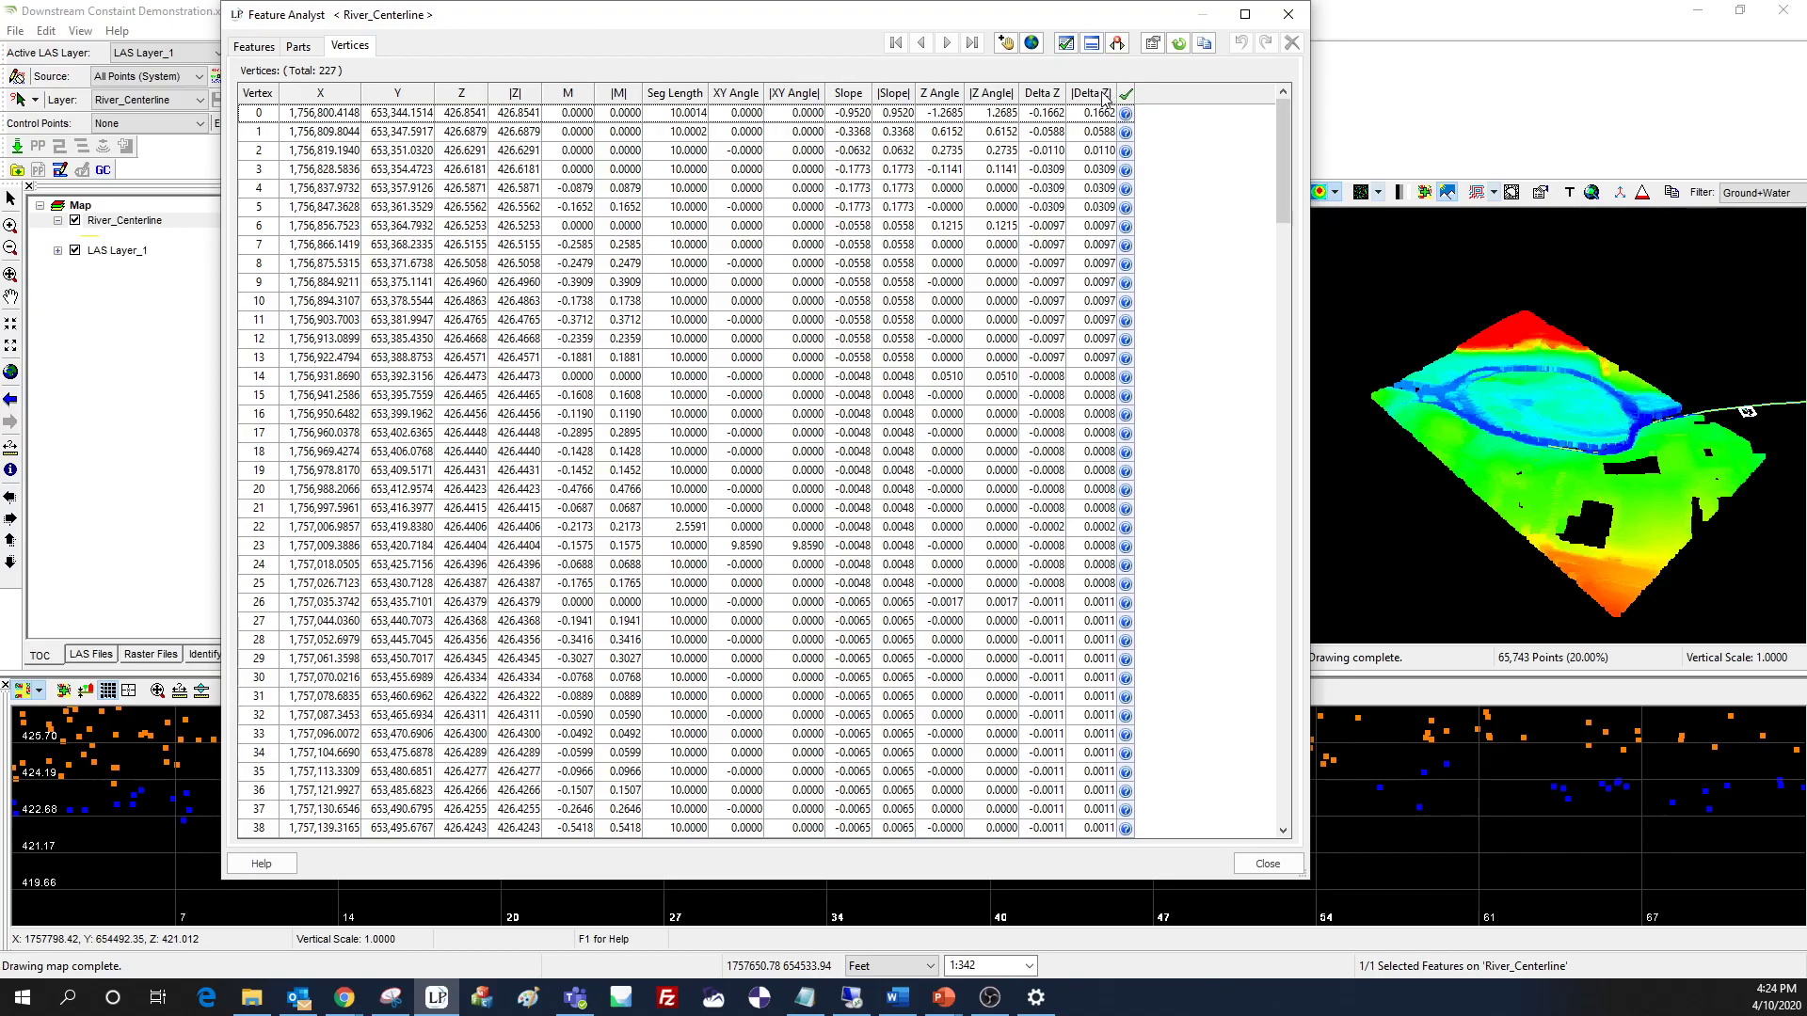
{"action": "left_click", "coordinate": [1065, 39]}
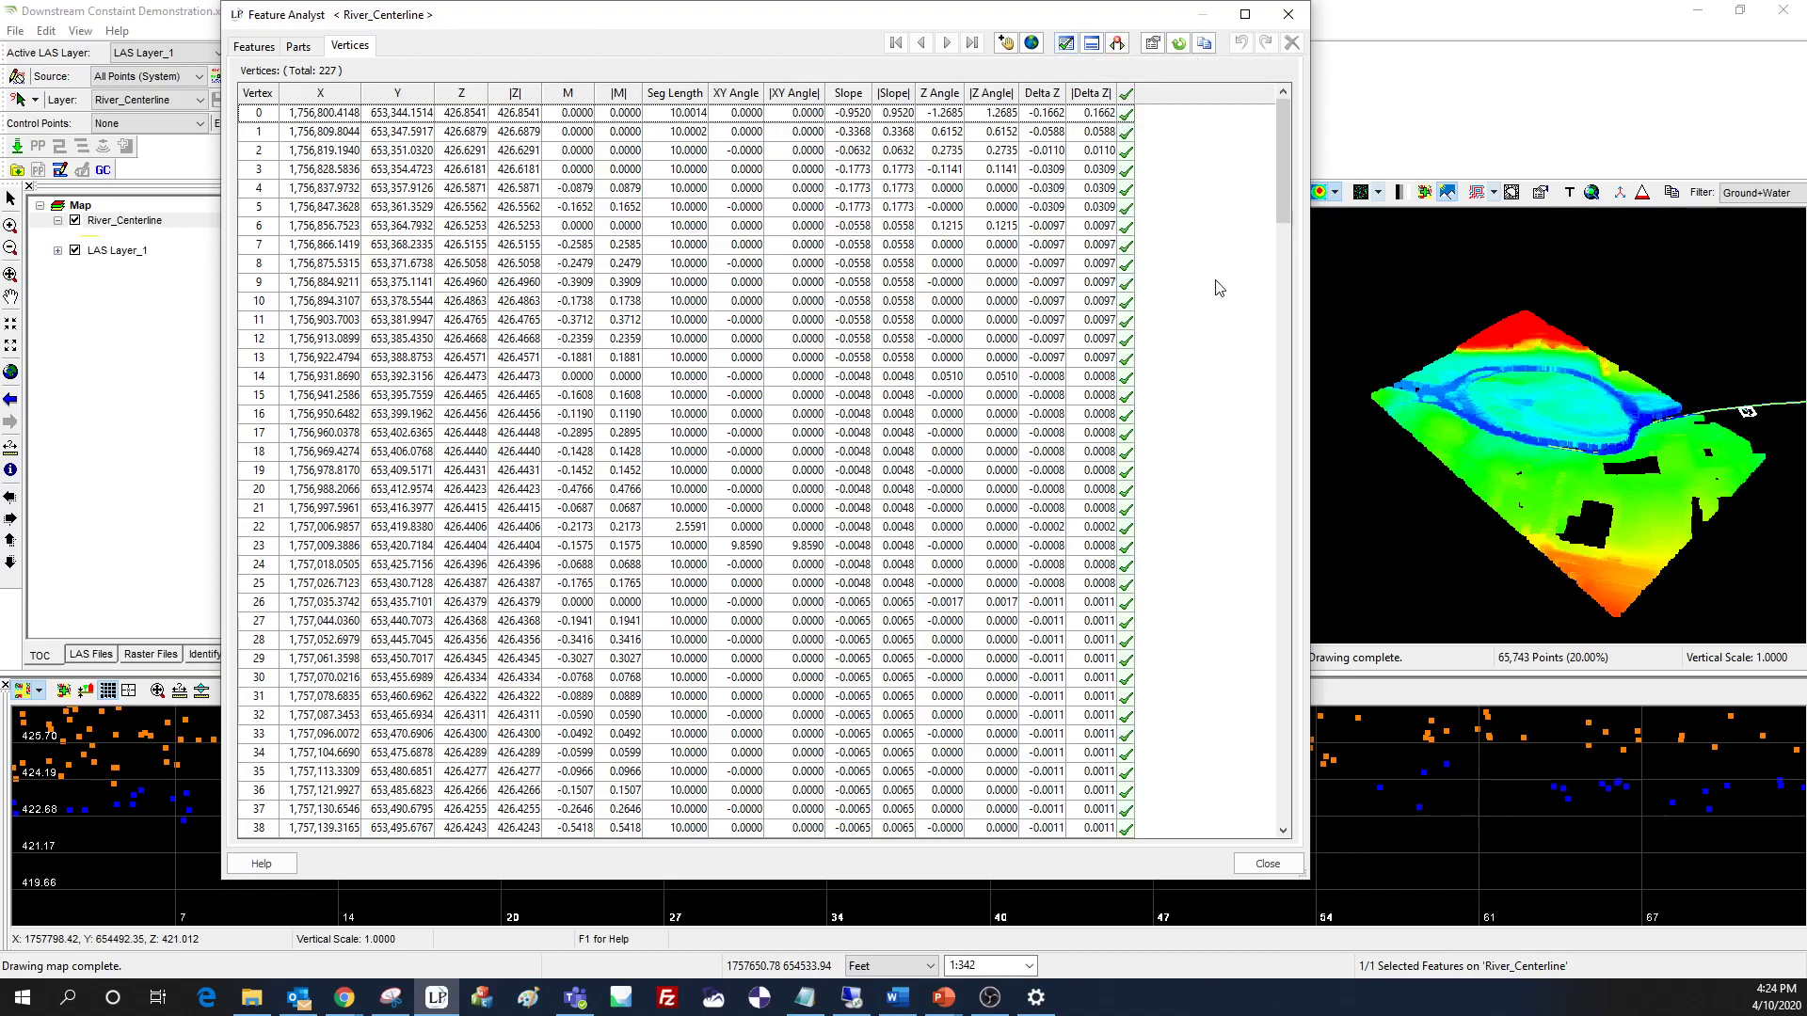
{"action": "mouse_move", "coordinate": [1285, 210]}
{"action": "left_mouse_down"}
{"action": "mouse_move", "coordinate": [1286, 788]}
{"action": "mouse_move", "coordinate": [1284, 189]}
{"action": "left_mouse_up"}
{"action": "left_click", "coordinate": [1266, 864]}
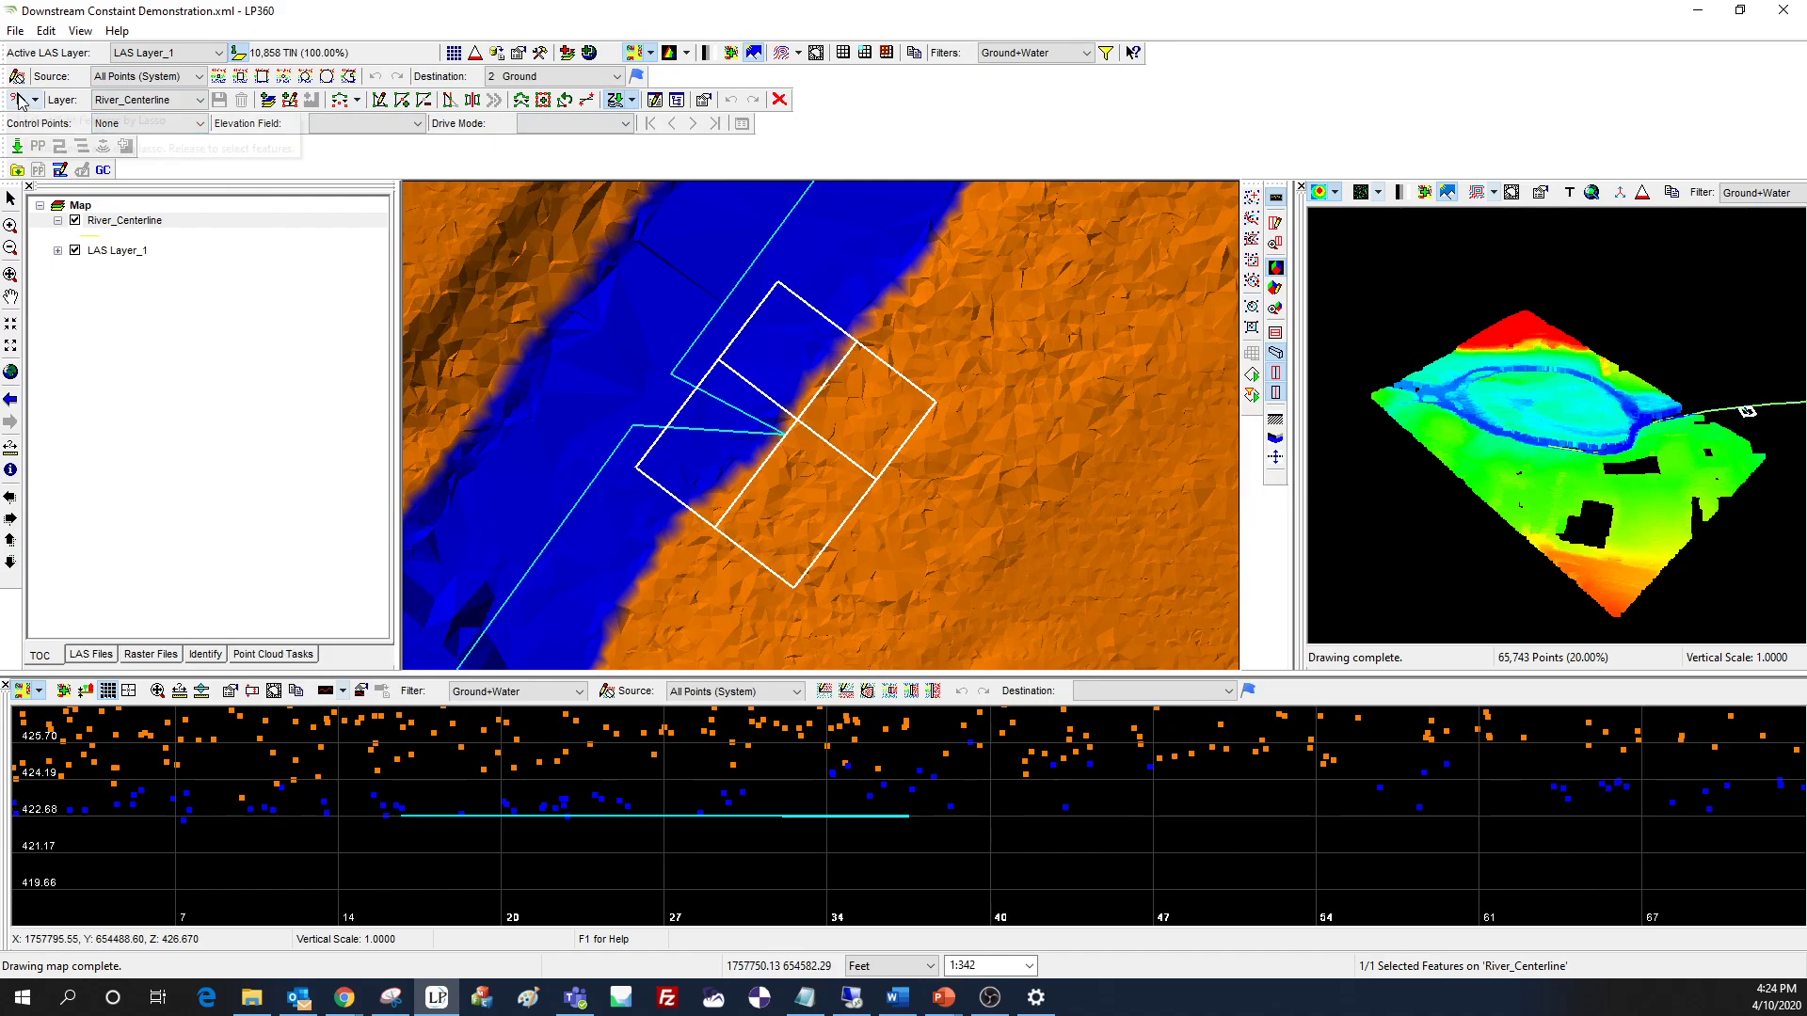
- Move the stray centerline vertex from the southeastern bank back into mid-channel and accept the interpolator validation notice
{"action": "left_click", "coordinate": [380, 100]}
{"action": "left_click", "coordinate": [672, 398]}
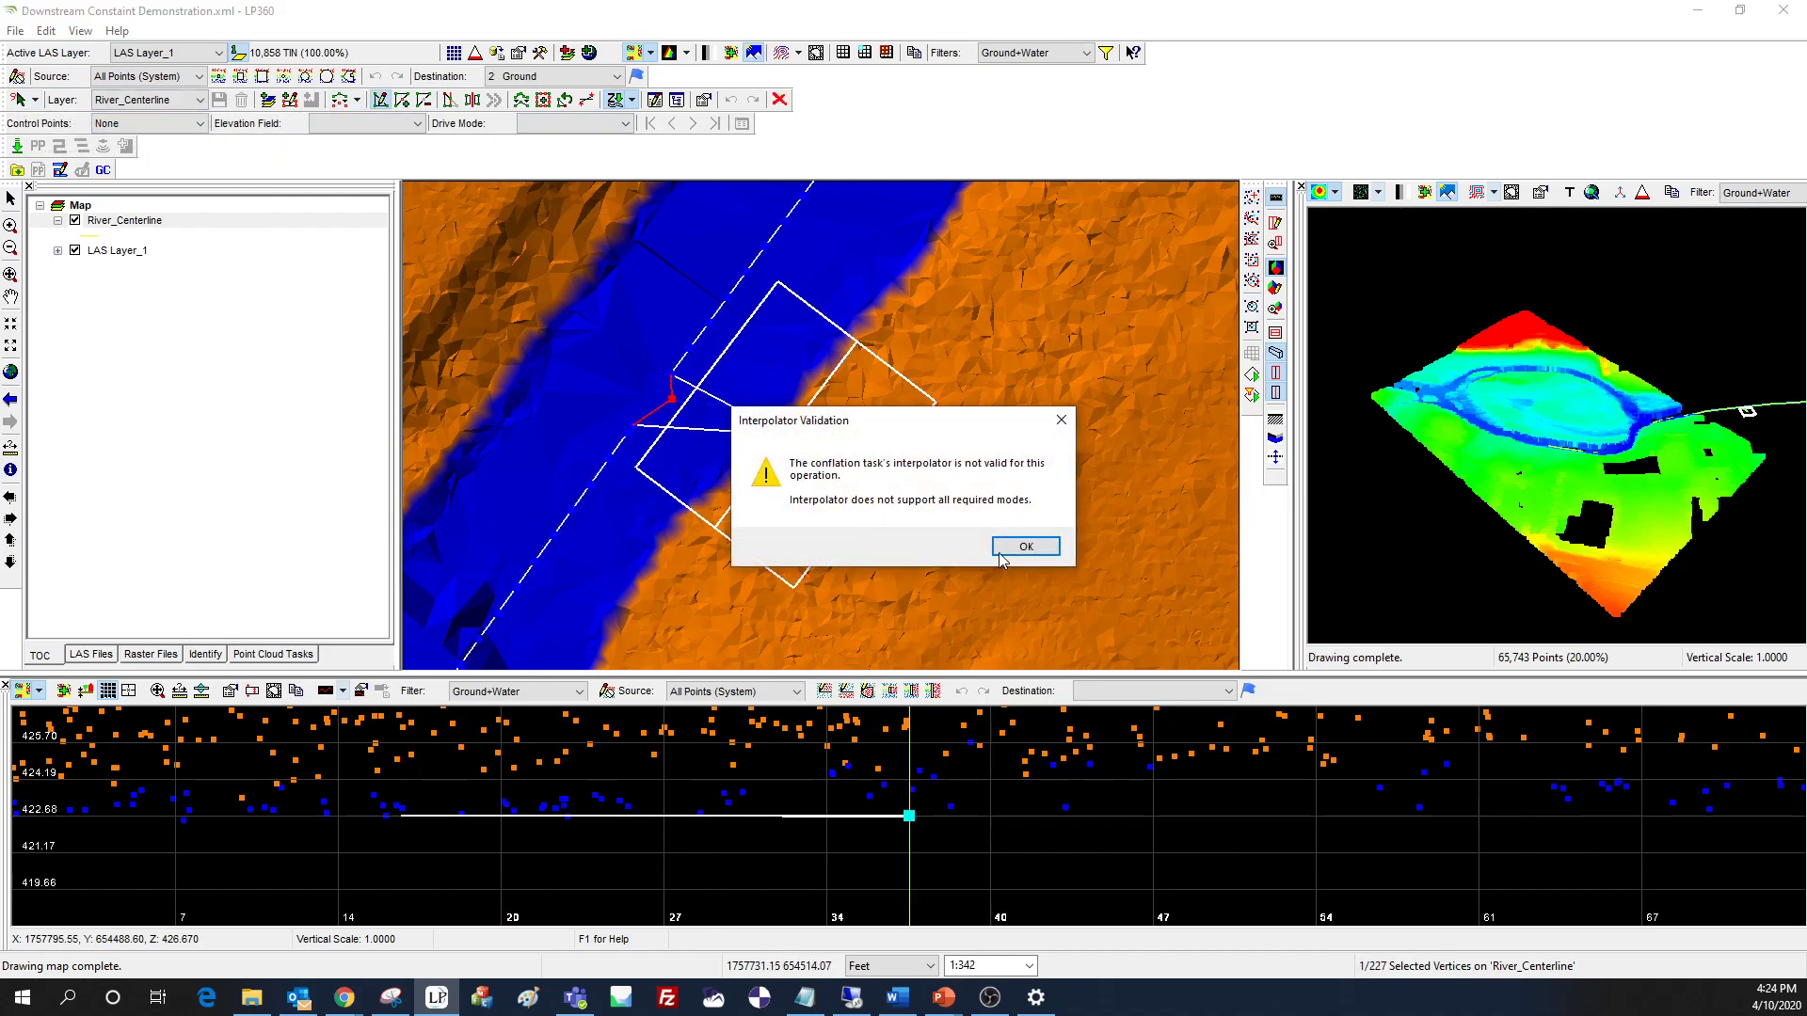
{"action": "left_click", "coordinate": [1024, 547]}
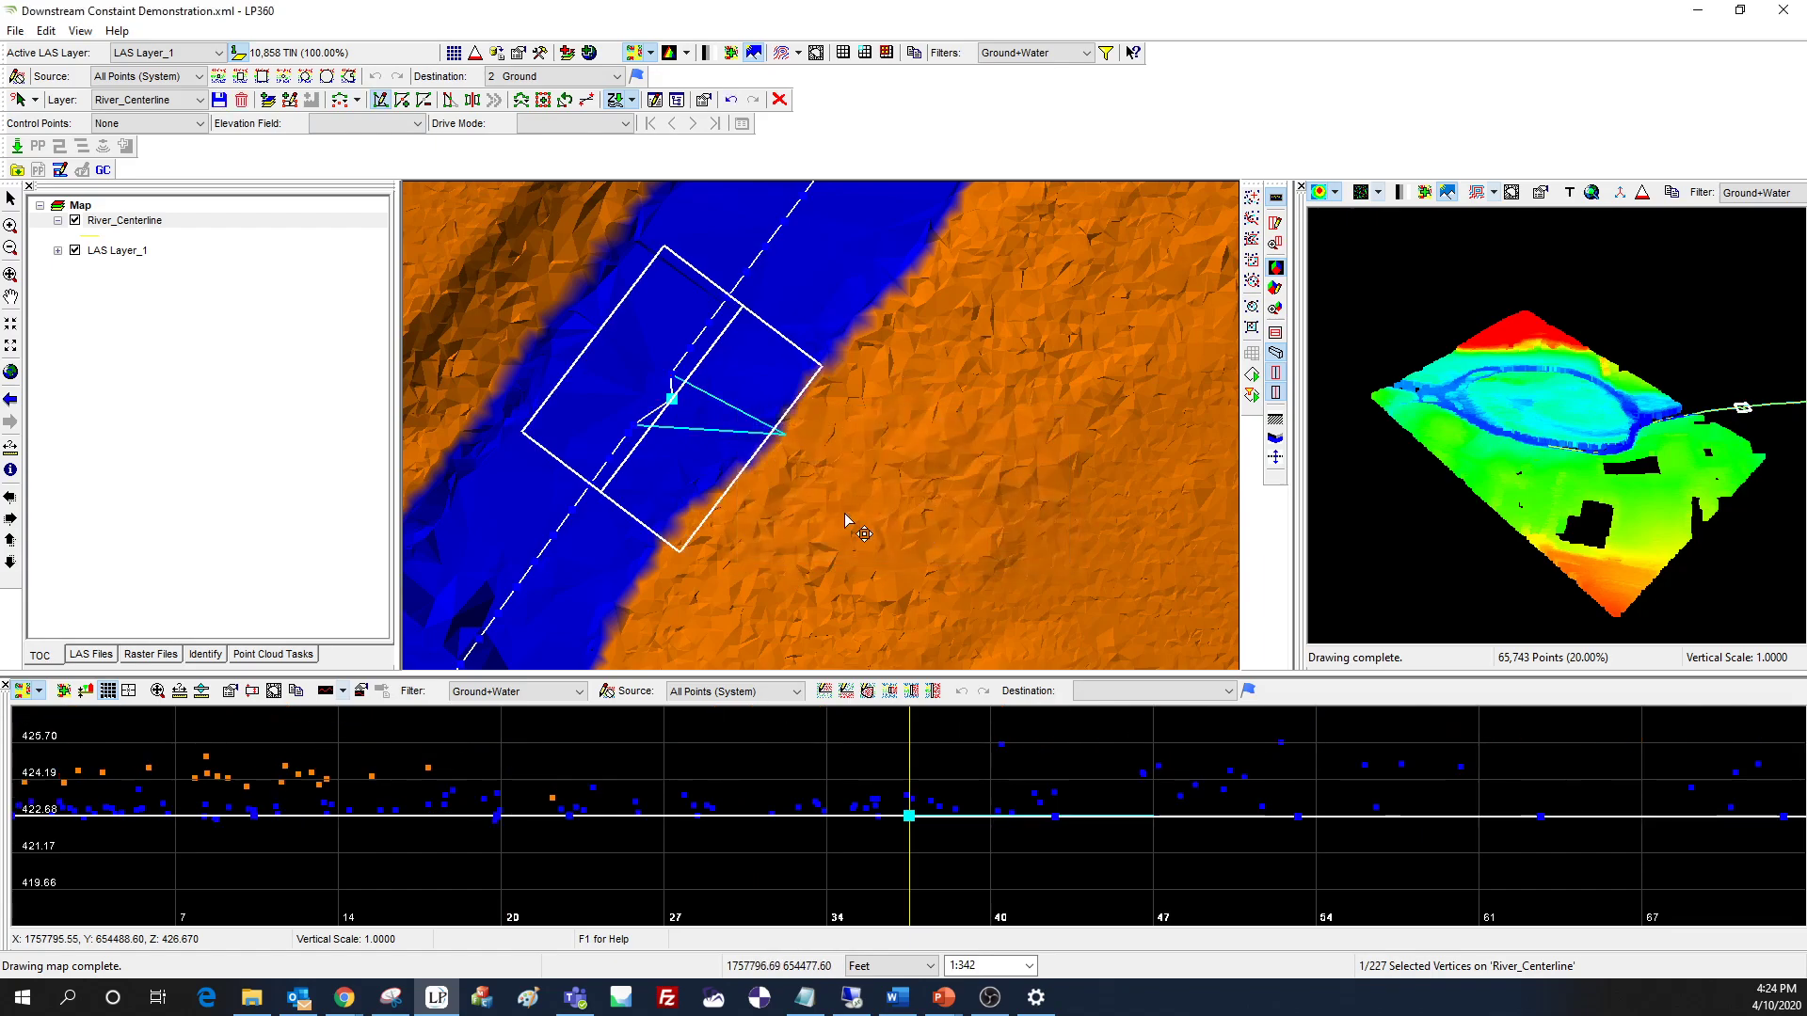
- Nudge the same vertex slightly west to straighten the centerline and save the River_Centerline edits
{"action": "left_click", "coordinate": [686, 412]}
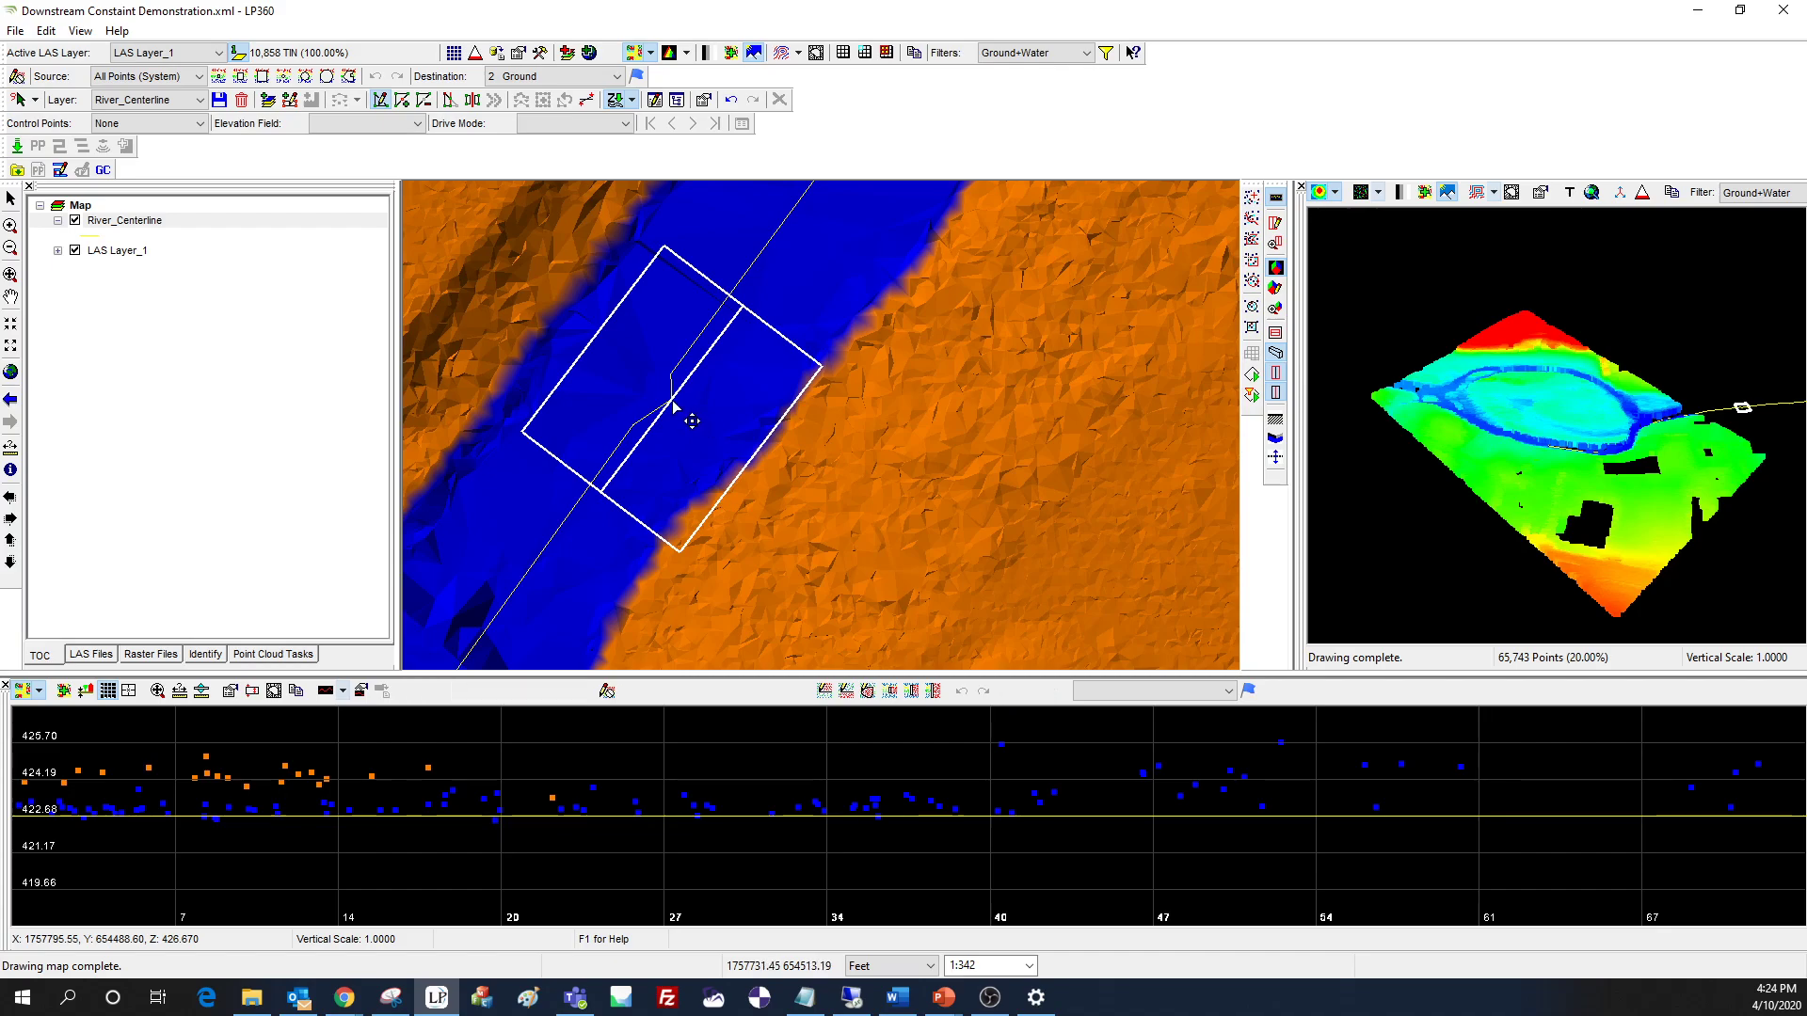
{"action": "left_click", "coordinate": [671, 401]}
{"action": "left_click_drag", "start_coordinate": [657, 398], "coordinate": [656, 399]}
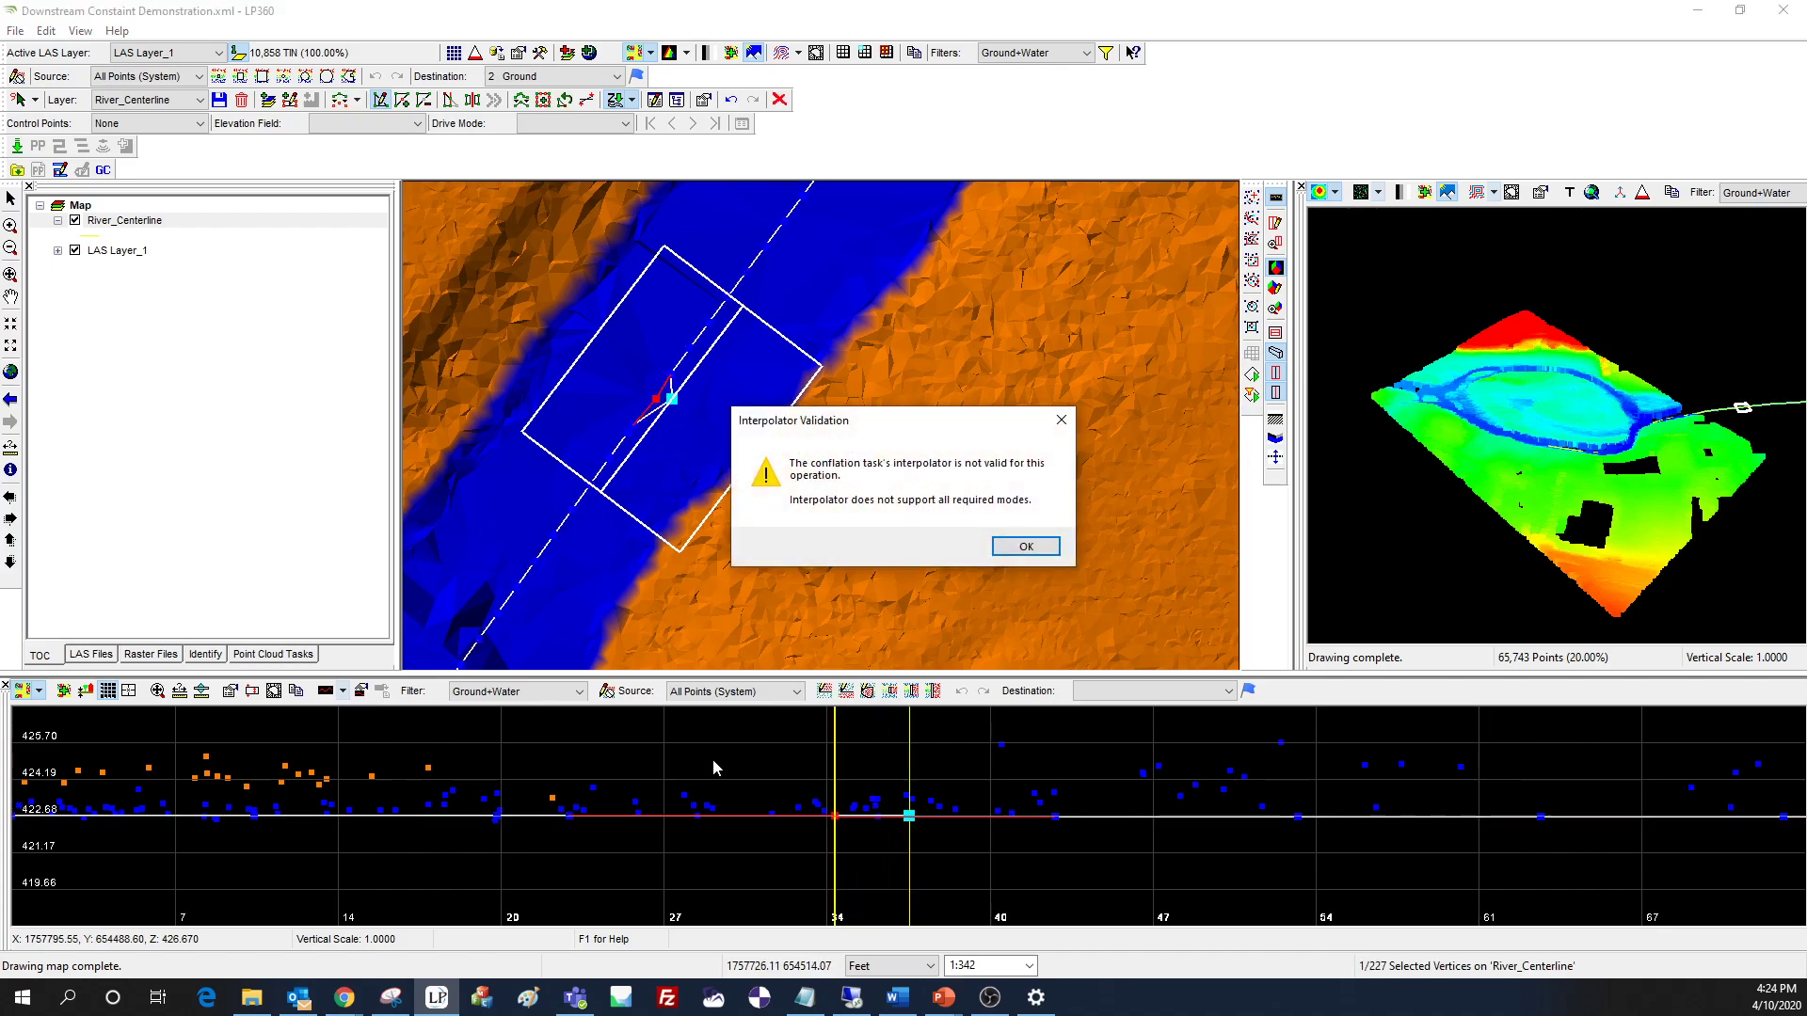
{"action": "left_click", "coordinate": [1023, 545]}
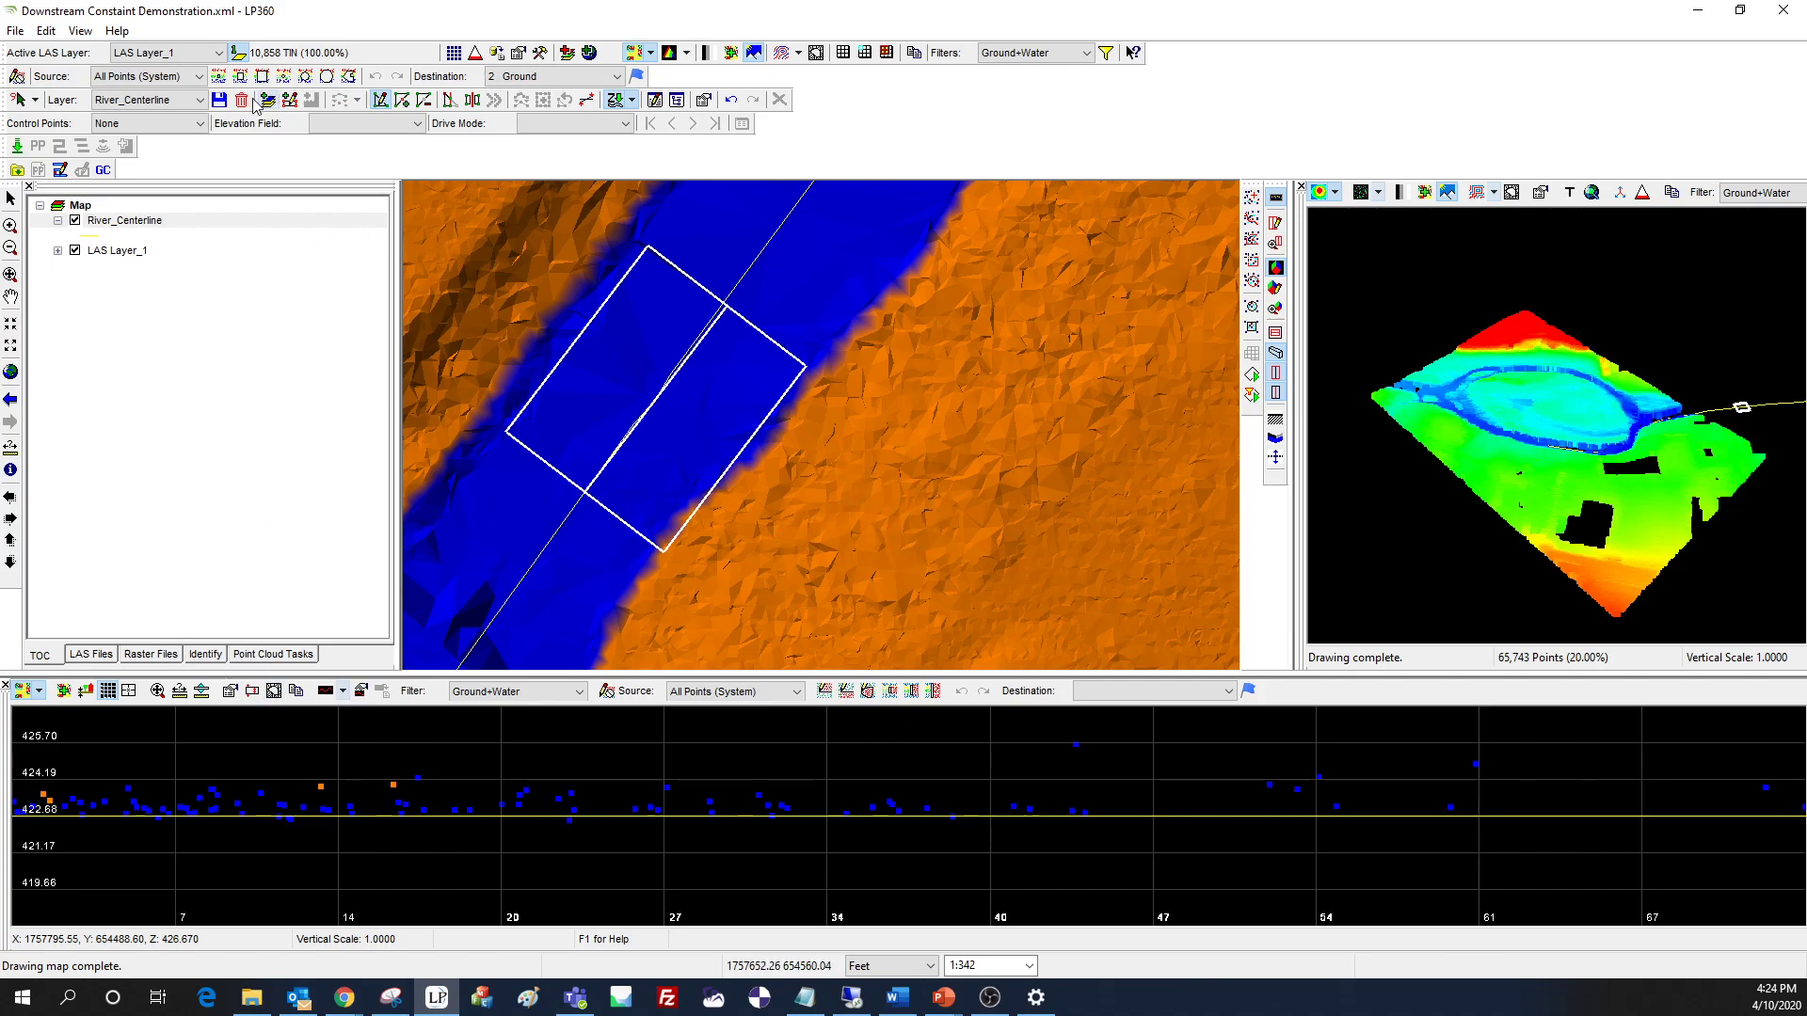
{"action": "left_click", "coordinate": [219, 99]}
{"action": "left_click", "coordinate": [952, 543]}
- Reopen Feature Analyst for River_Centerline, select its line, list the vertices, and place the analyst clear of the map
{"action": "right_click", "coordinate": [178, 220]}
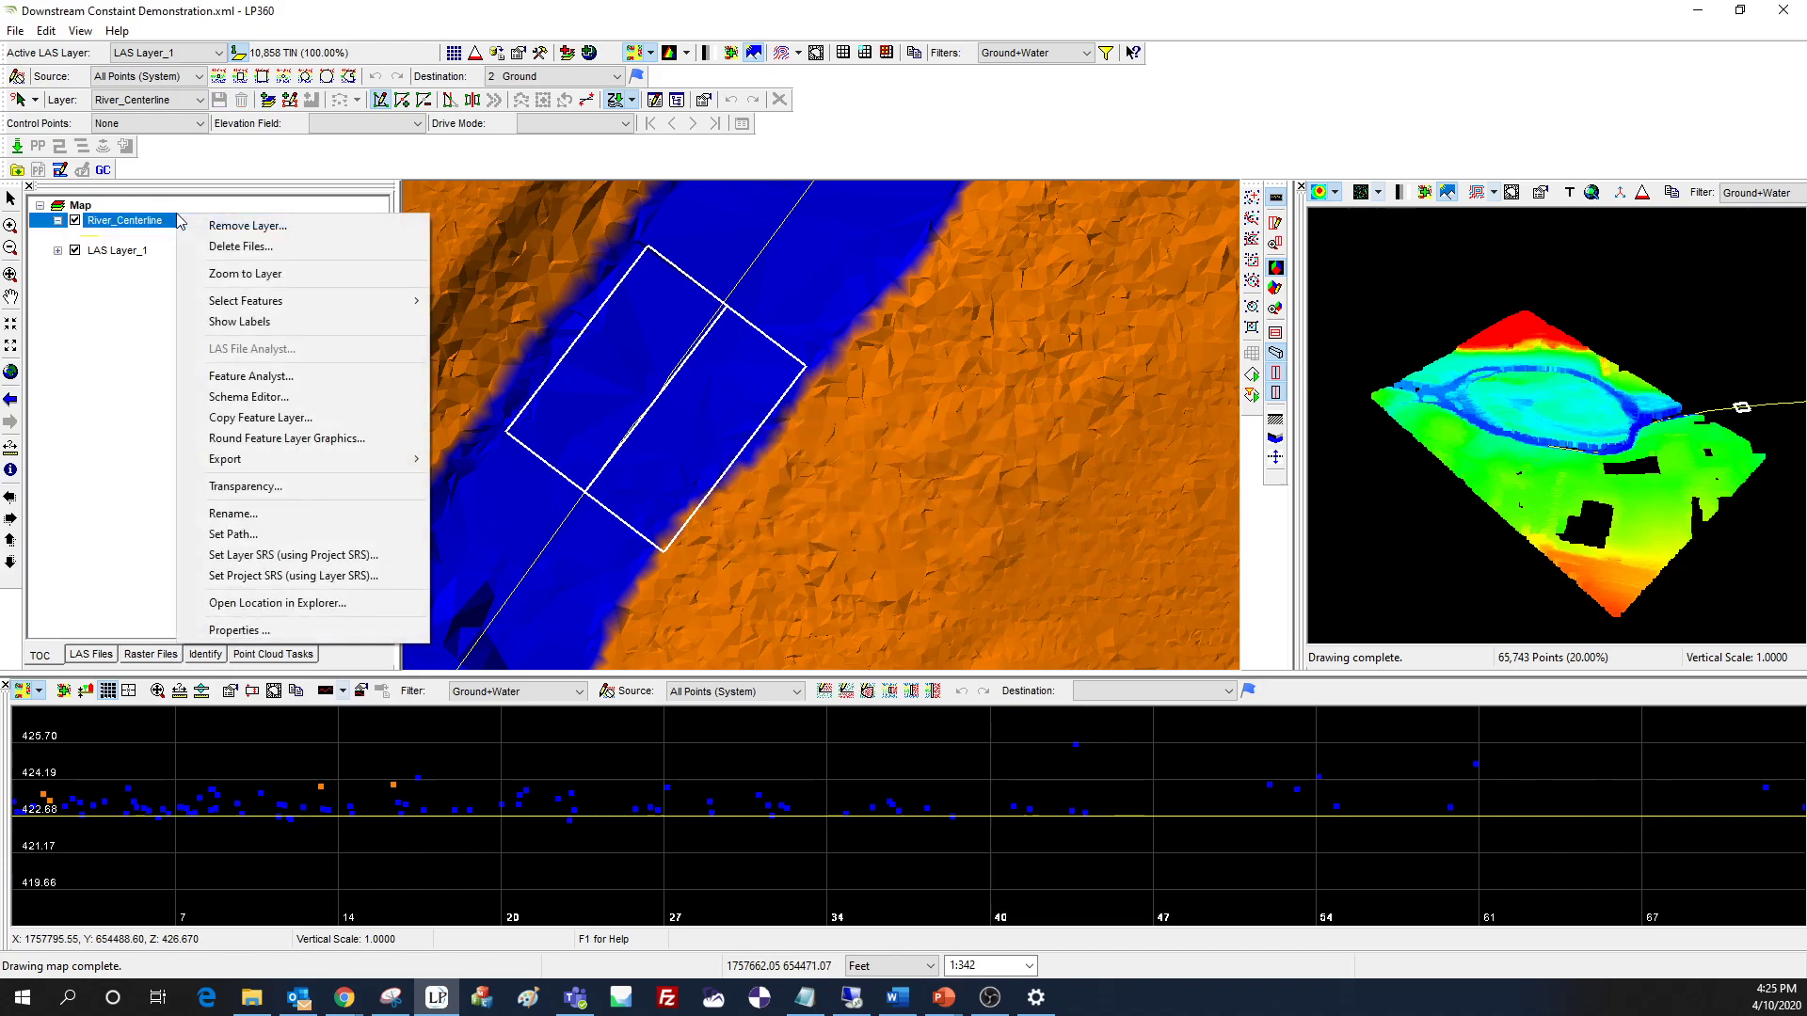
{"action": "left_click", "coordinate": [286, 379]}
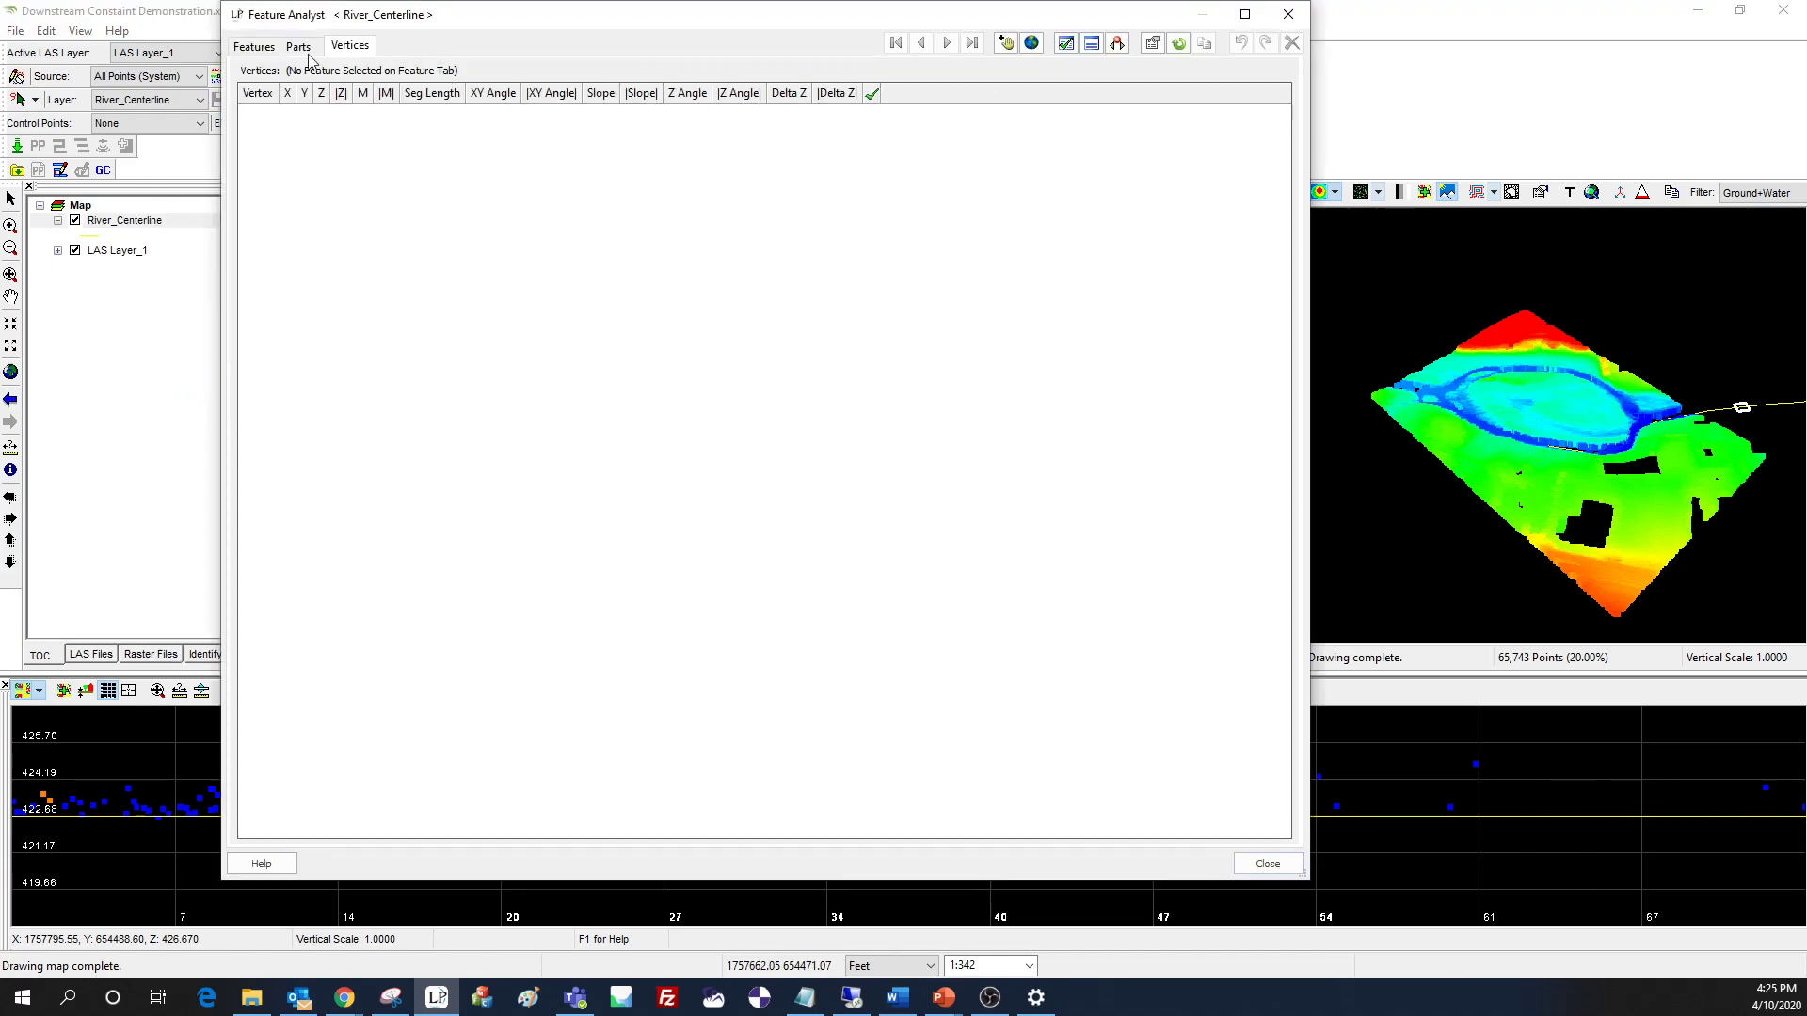
{"action": "left_click", "coordinate": [267, 47]}
{"action": "left_click", "coordinate": [331, 116]}
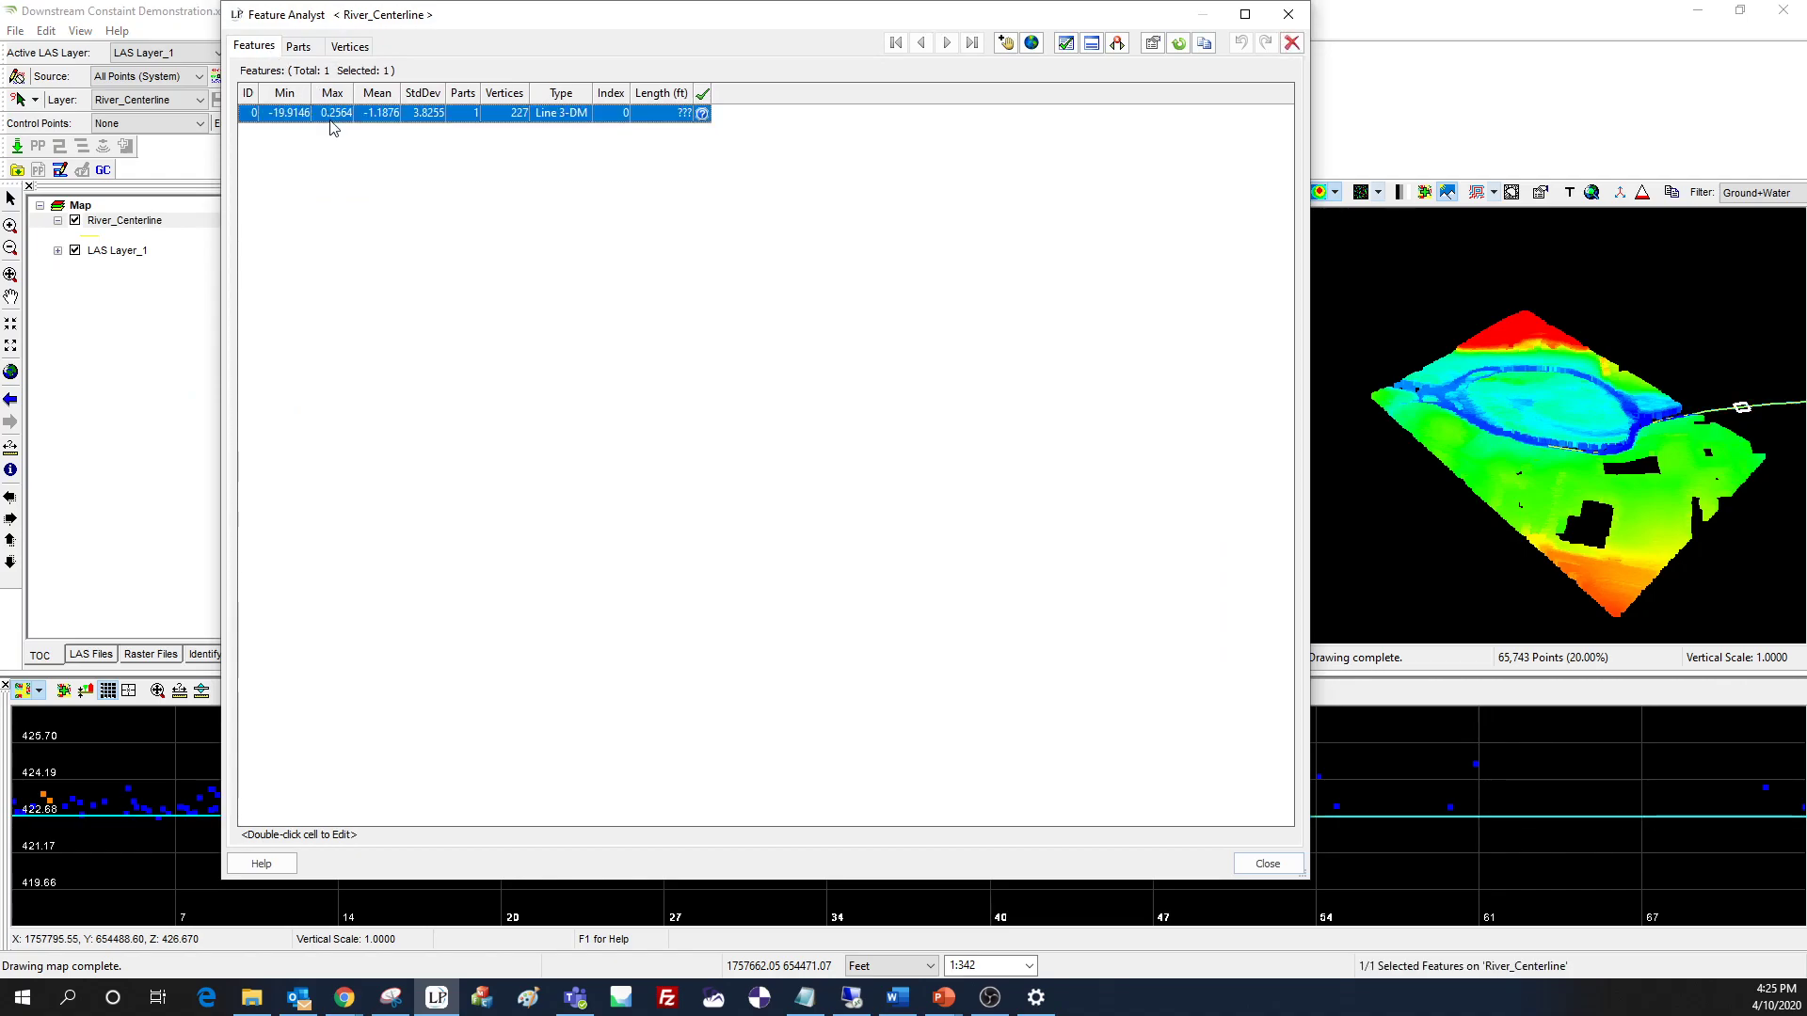
{"action": "left_click", "coordinate": [350, 46]}
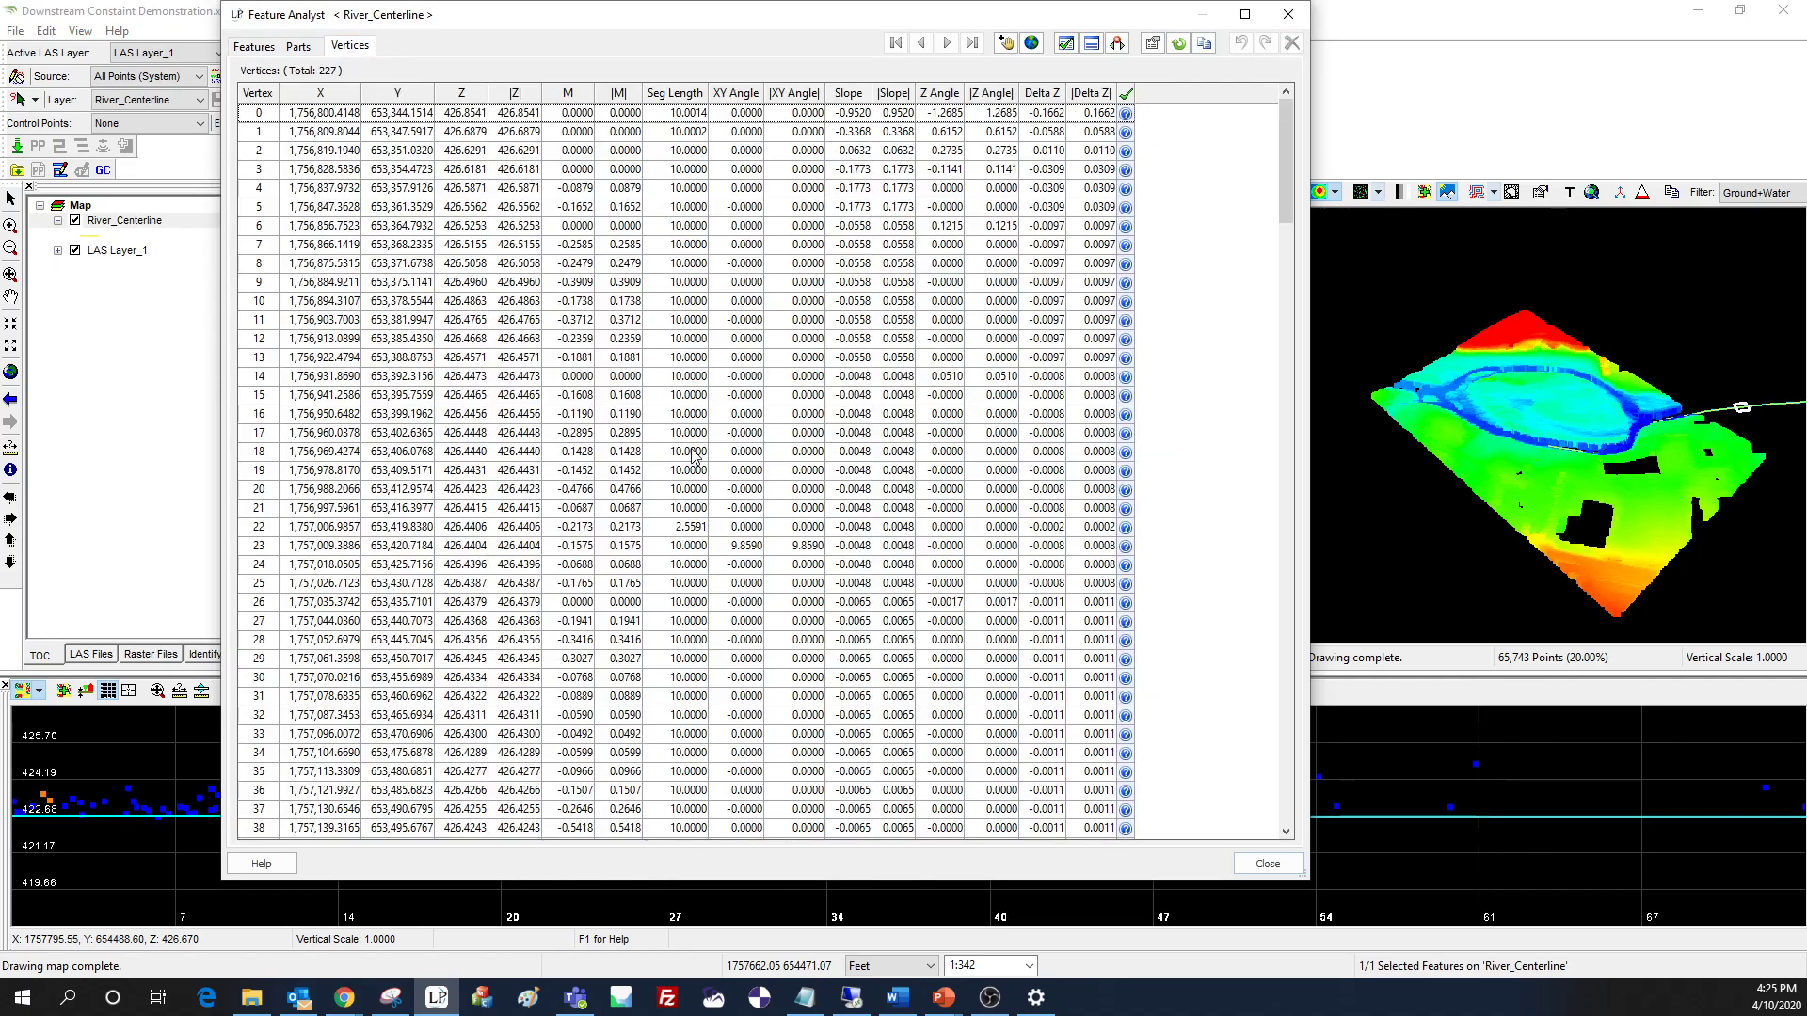
{"action": "left_click_drag", "start_coordinate": [819, 21], "coordinate": [1562, 160]}
- Examine the longer channel profile southwest of the edited vertex, focusing on the flat band of water points above the centerline
{"action": "scroll", "coordinate": [646, 641], "scroll_direction": "down", "scroll_amount": 3}
{"action": "scroll", "coordinate": [645, 634], "scroll_direction": "up", "scroll_amount": 3}
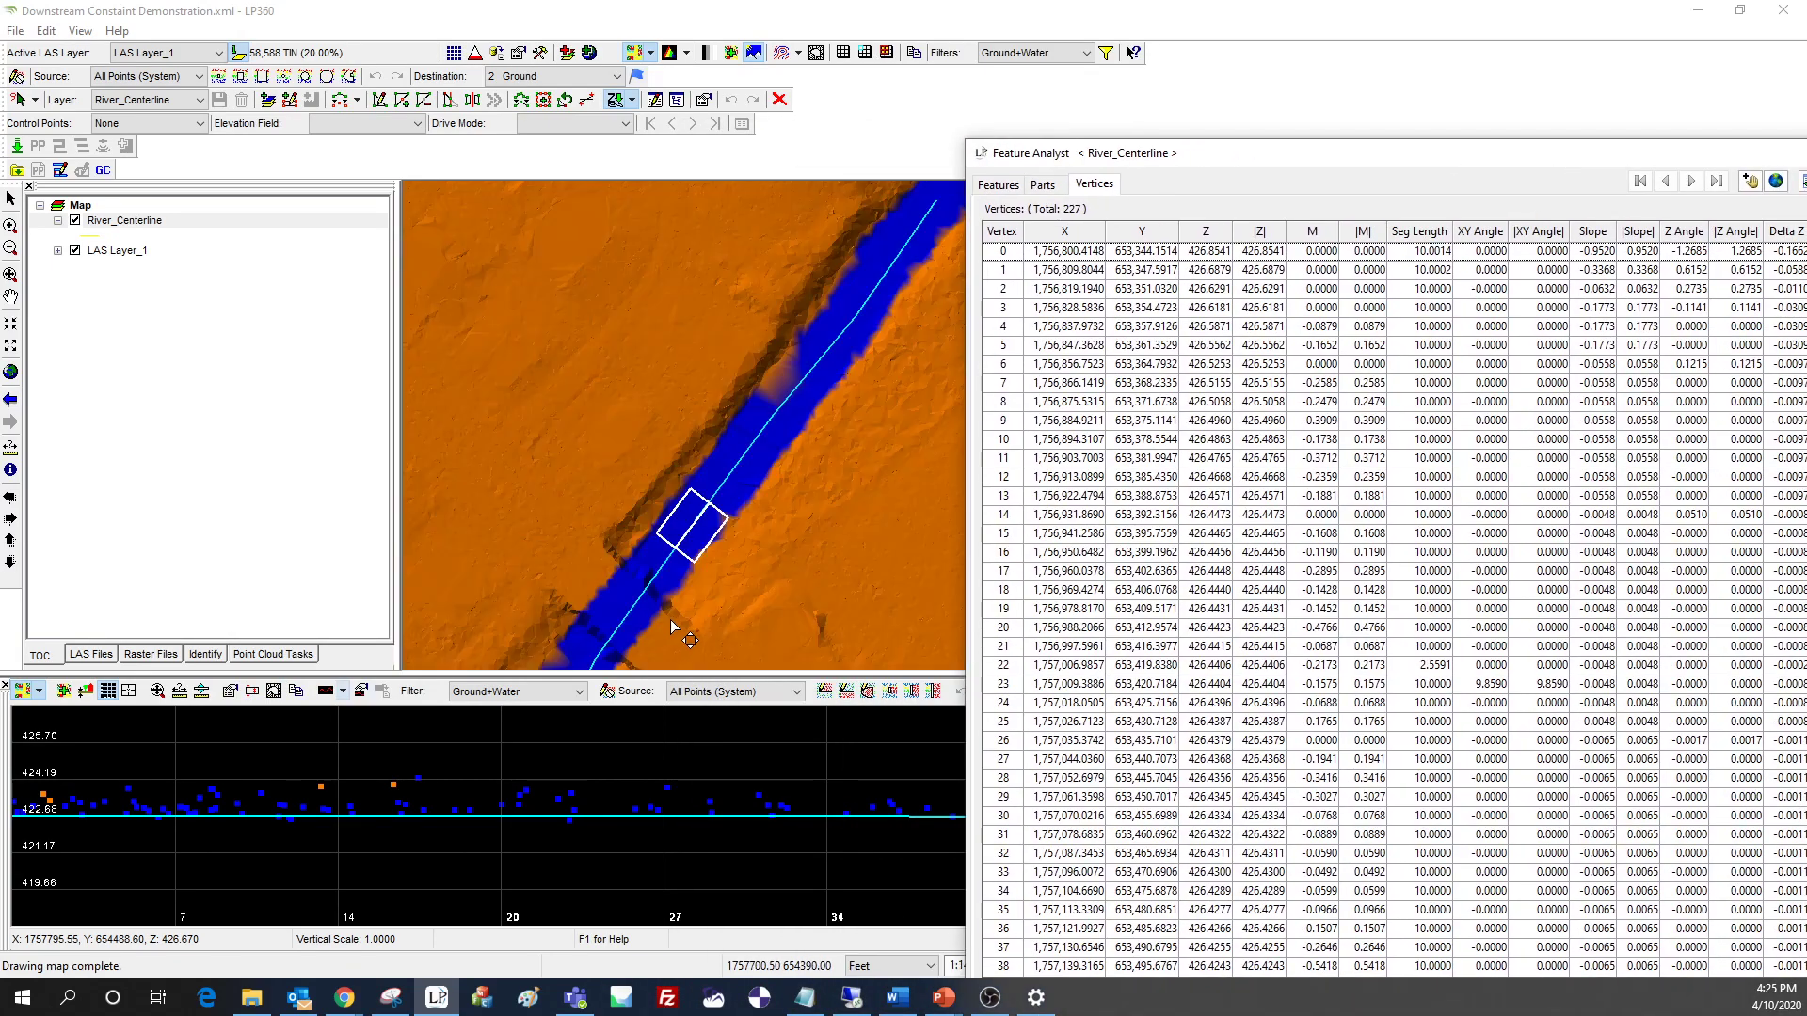
{"action": "scroll", "coordinate": [736, 470], "scroll_direction": "up", "scroll_amount": 2}
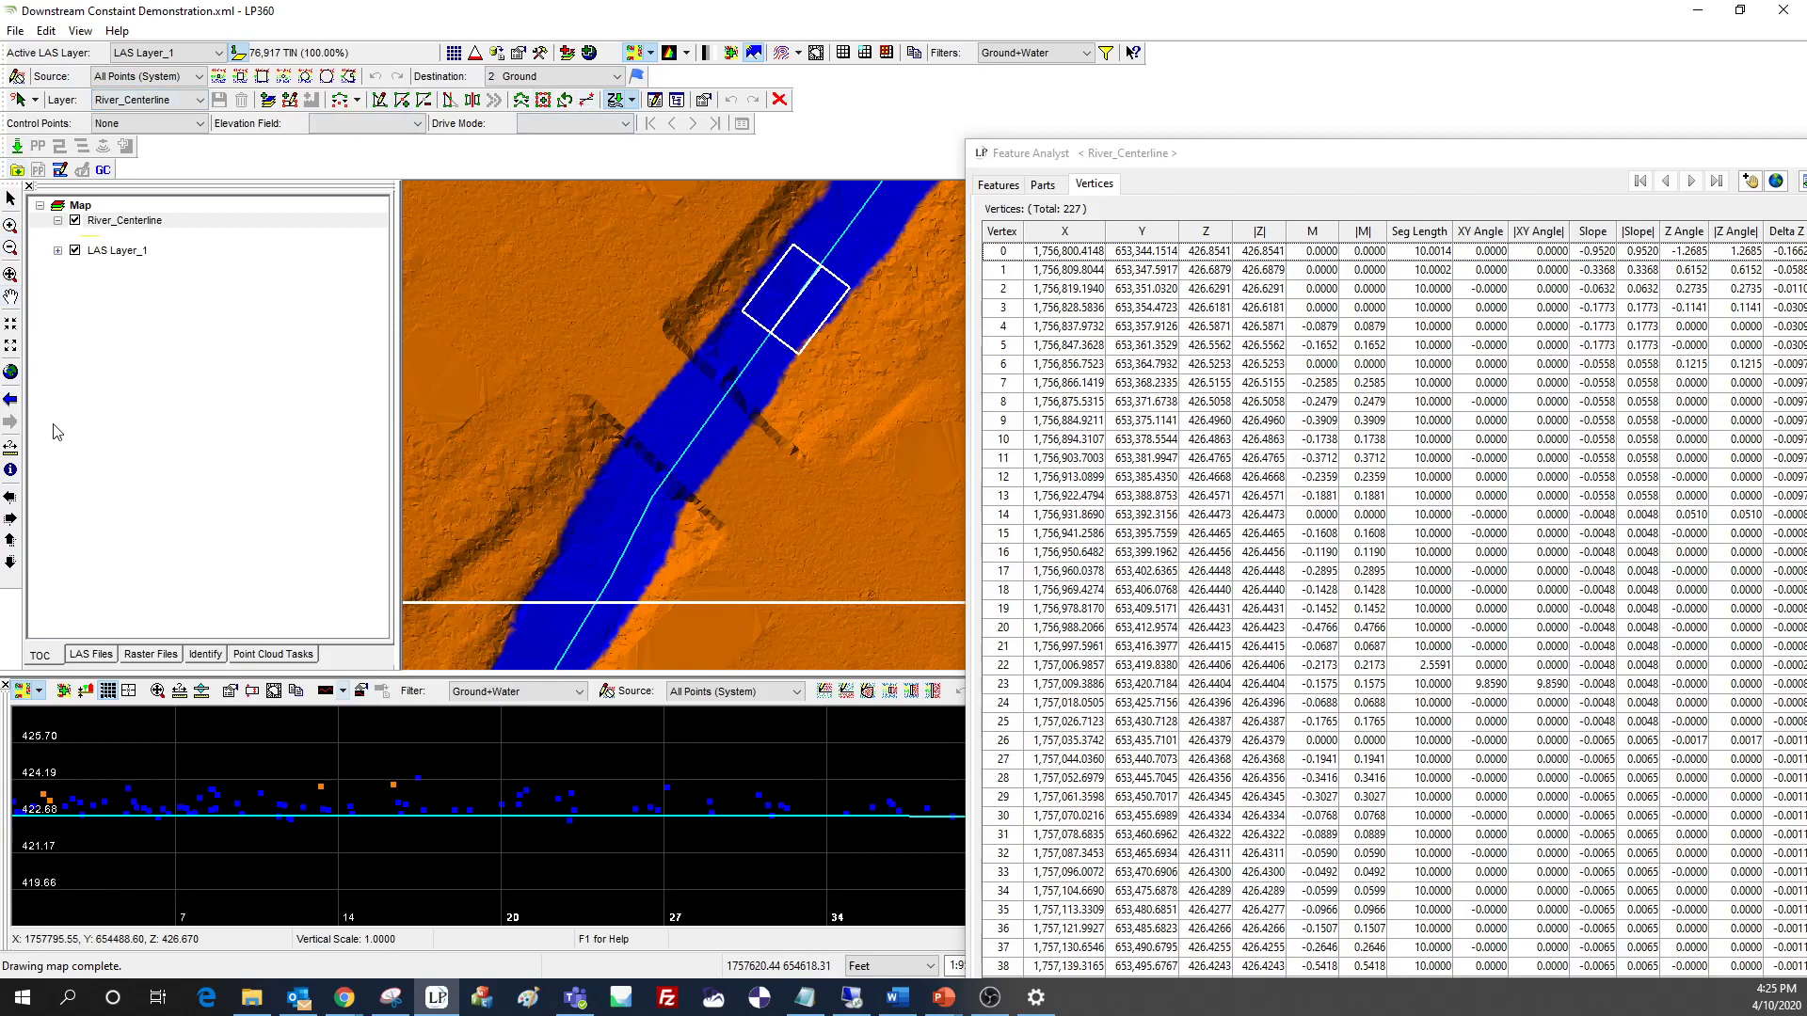
{"action": "scroll", "coordinate": [704, 450], "scroll_direction": "up", "scroll_amount": 1}
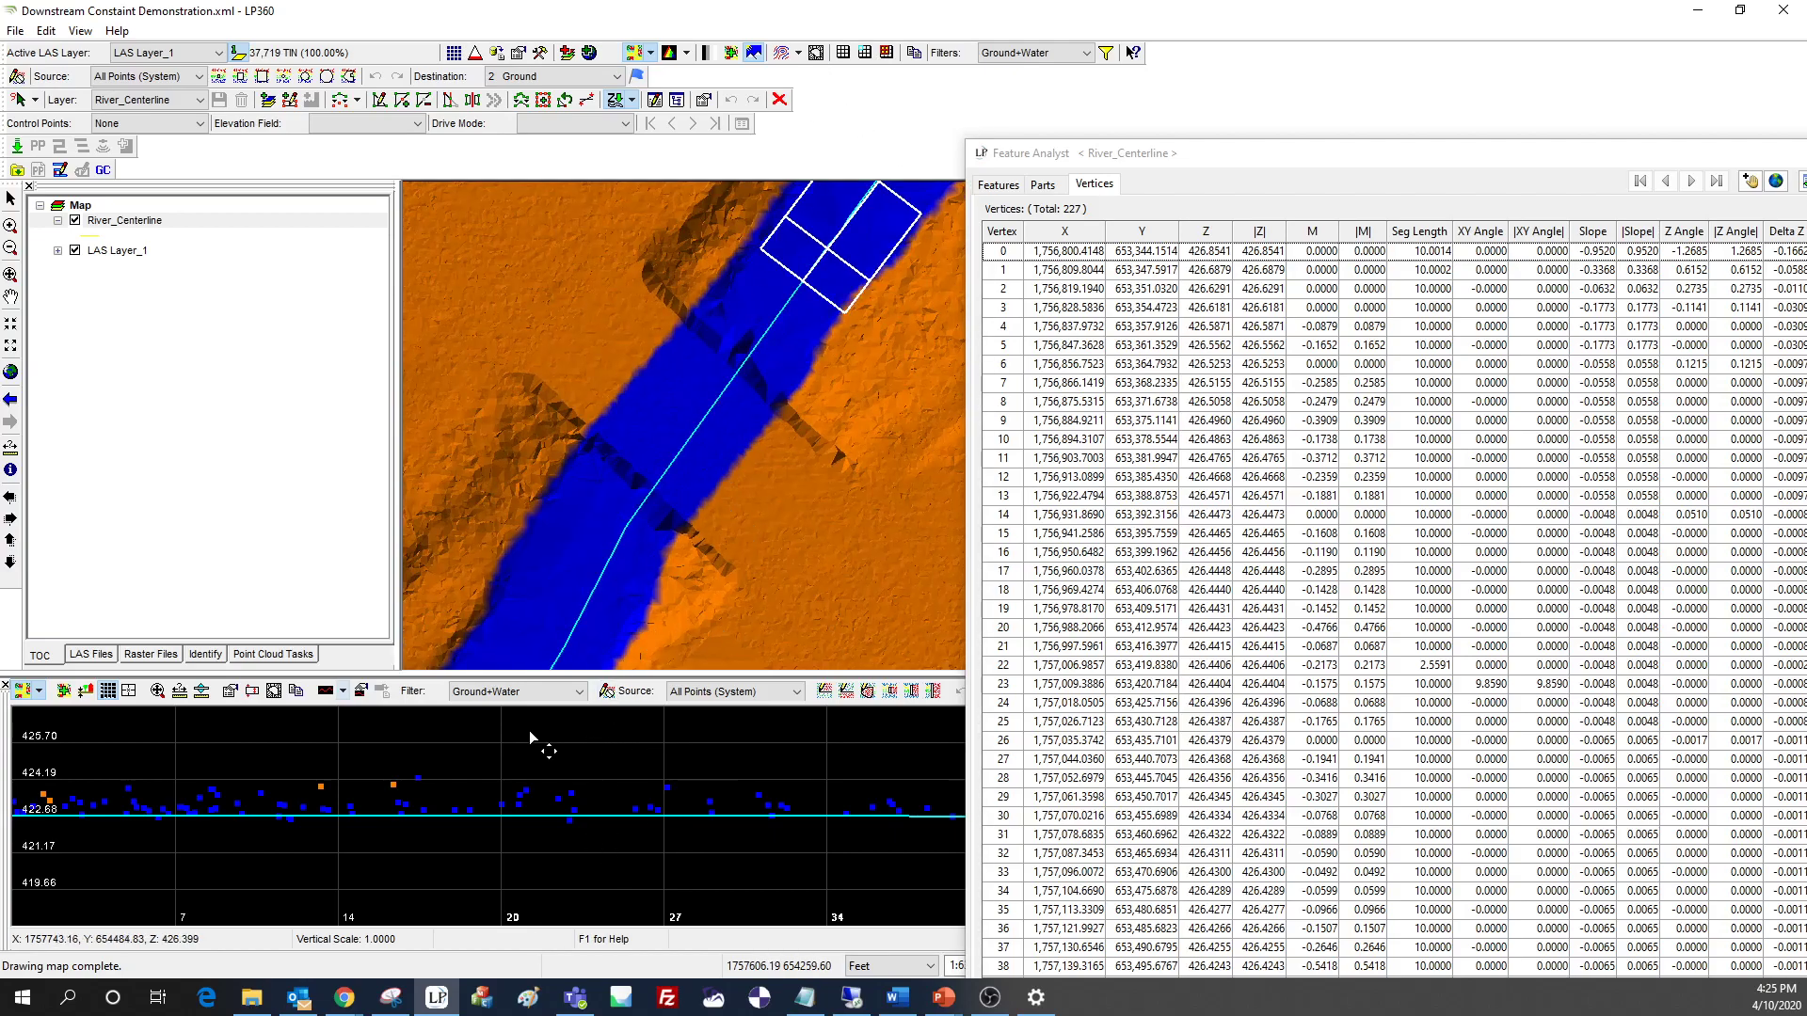
{"action": "left_click", "coordinate": [158, 691]}
{"action": "left_click", "coordinate": [532, 759]}
{"action": "left_click", "coordinate": [565, 778]}
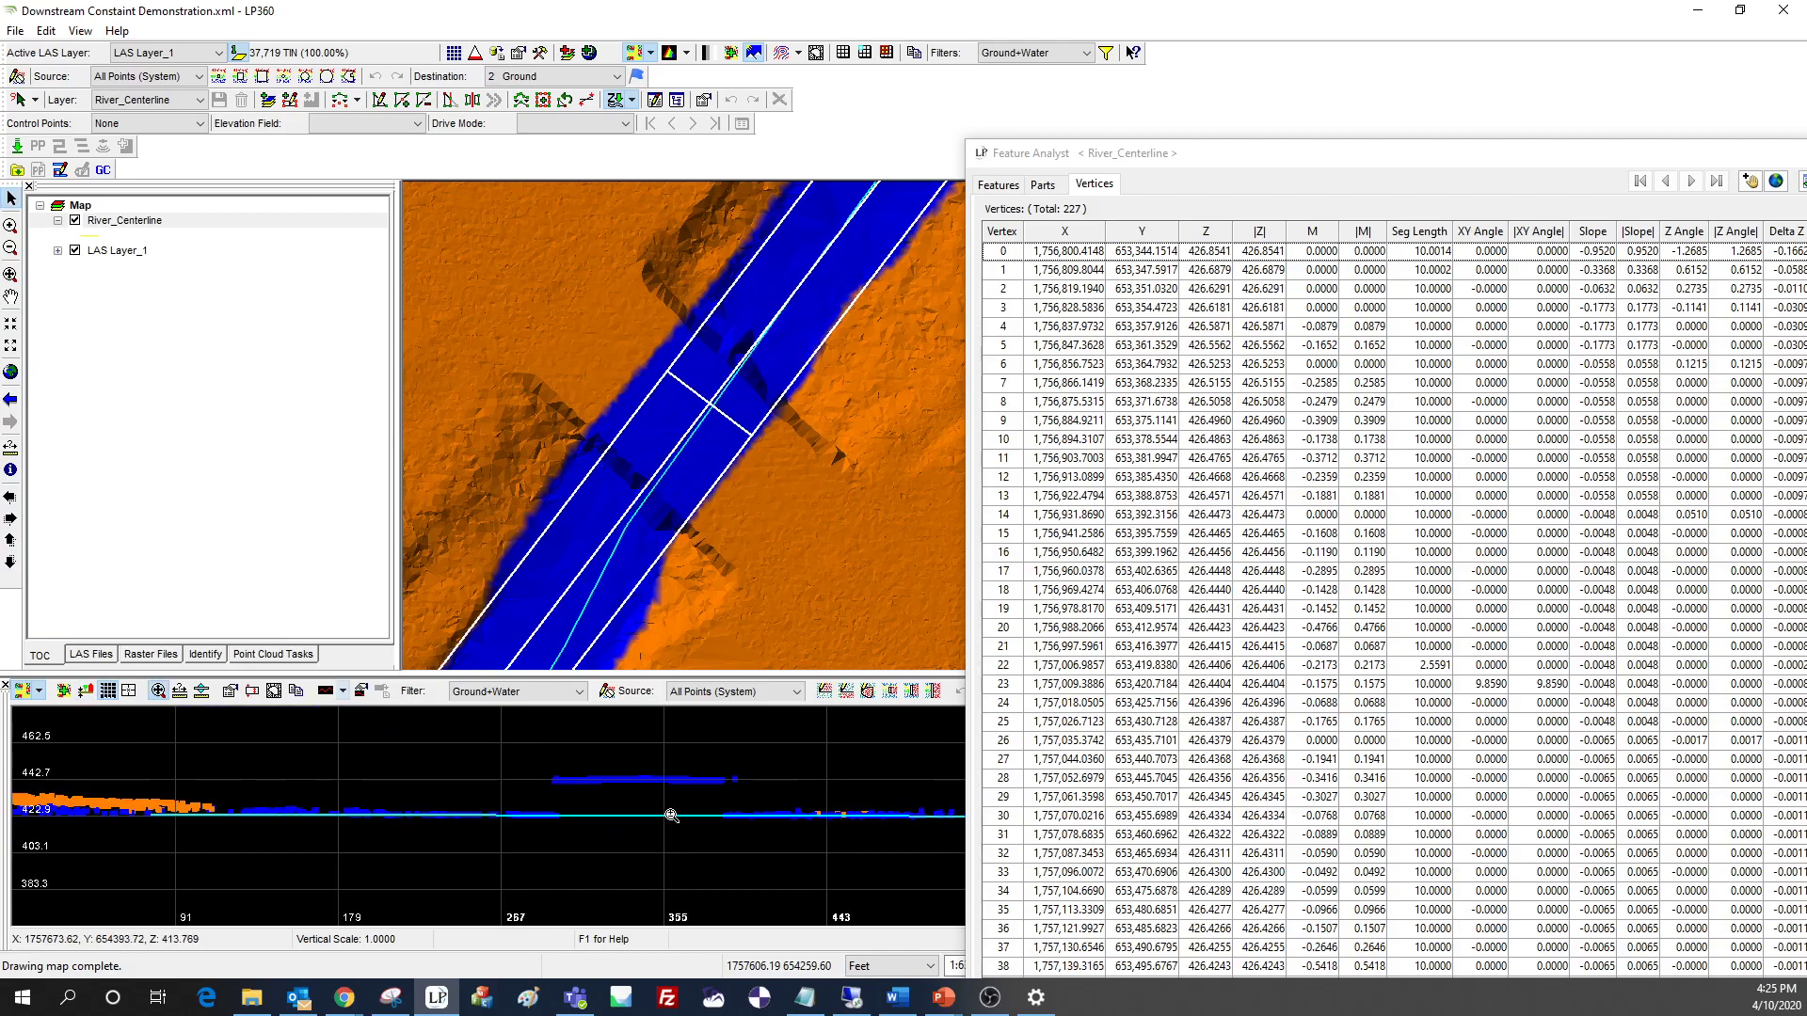
{"action": "left_click", "coordinate": [638, 784]}
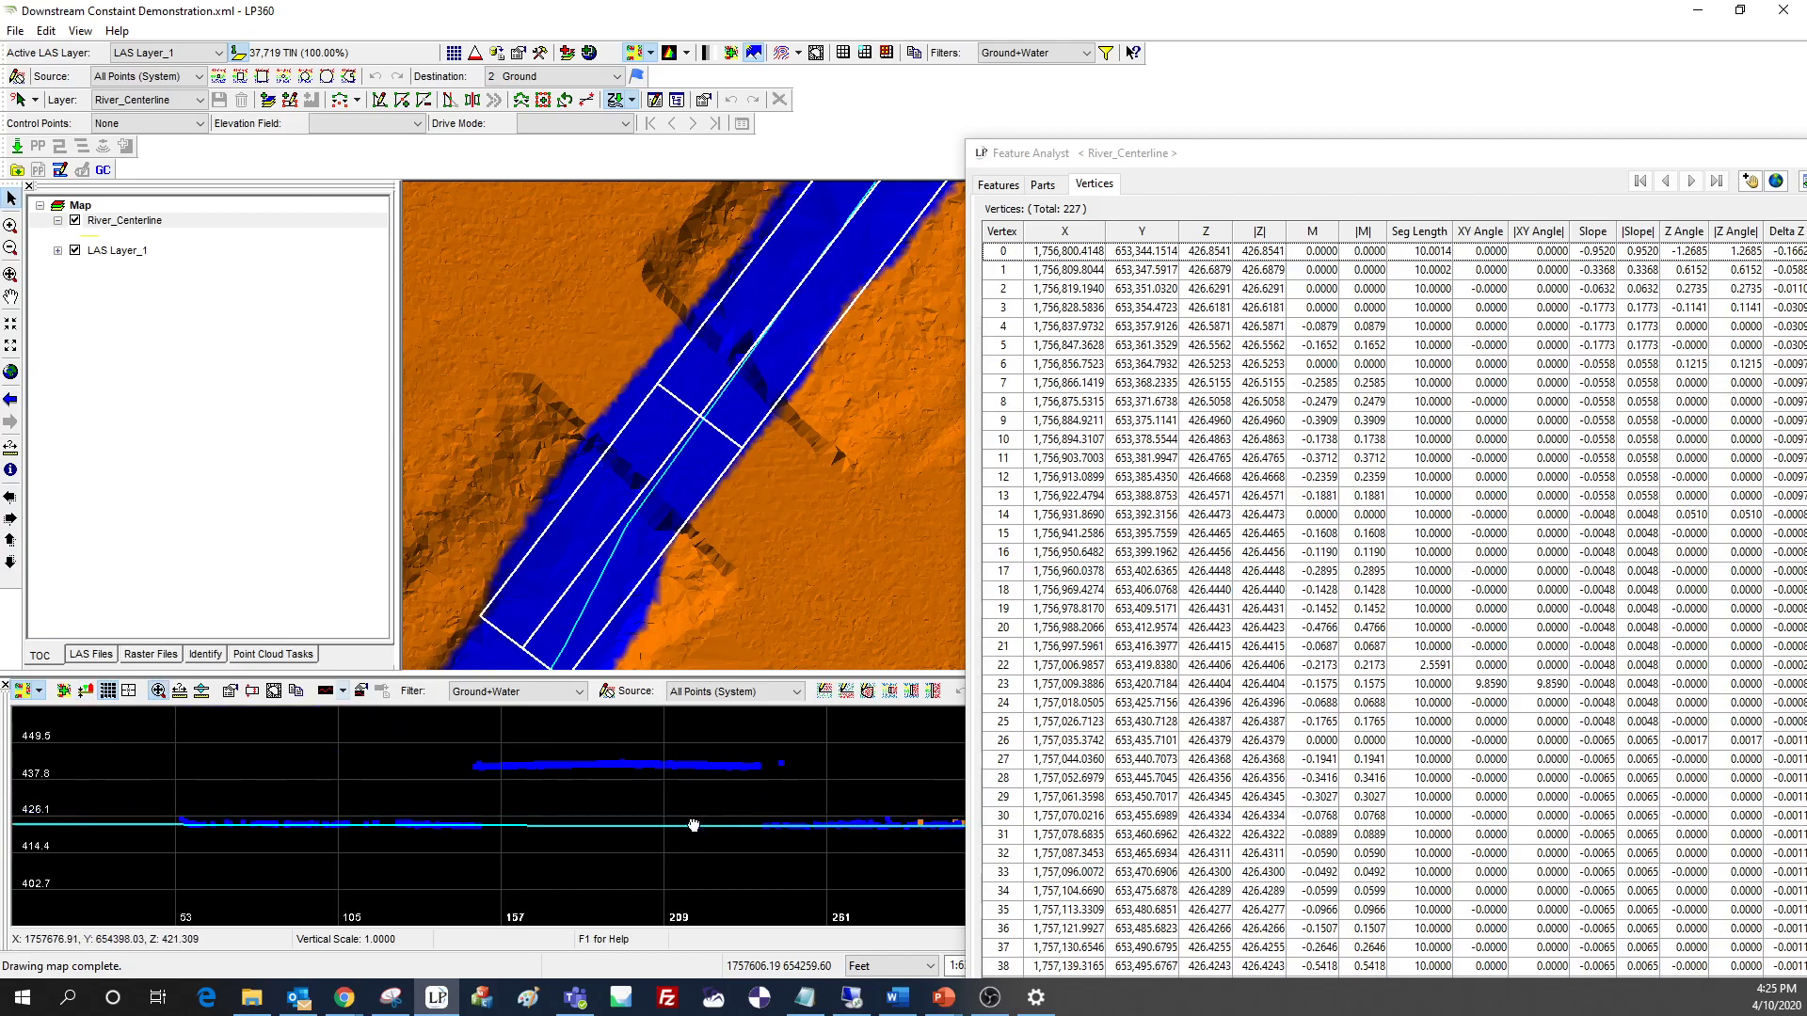
{"action": "left_click", "coordinate": [730, 765]}
{"action": "left_click", "coordinate": [891, 752]}
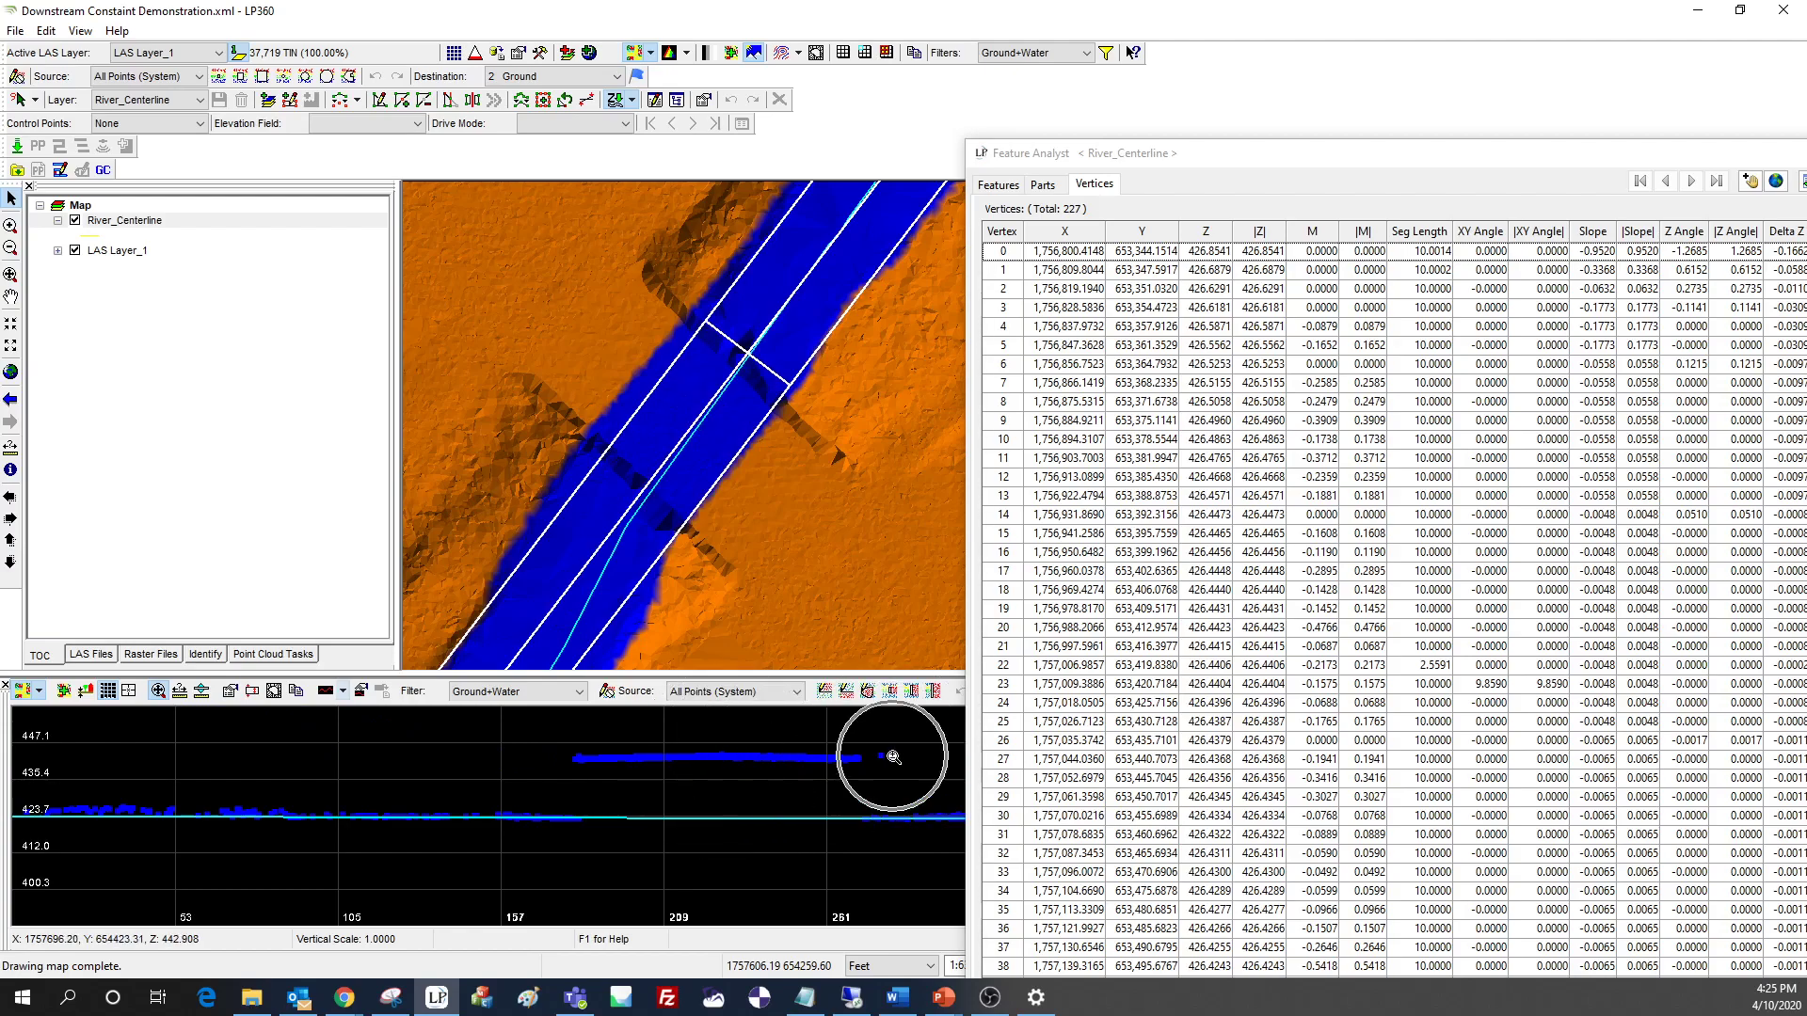
{"action": "left_click", "coordinate": [672, 753]}
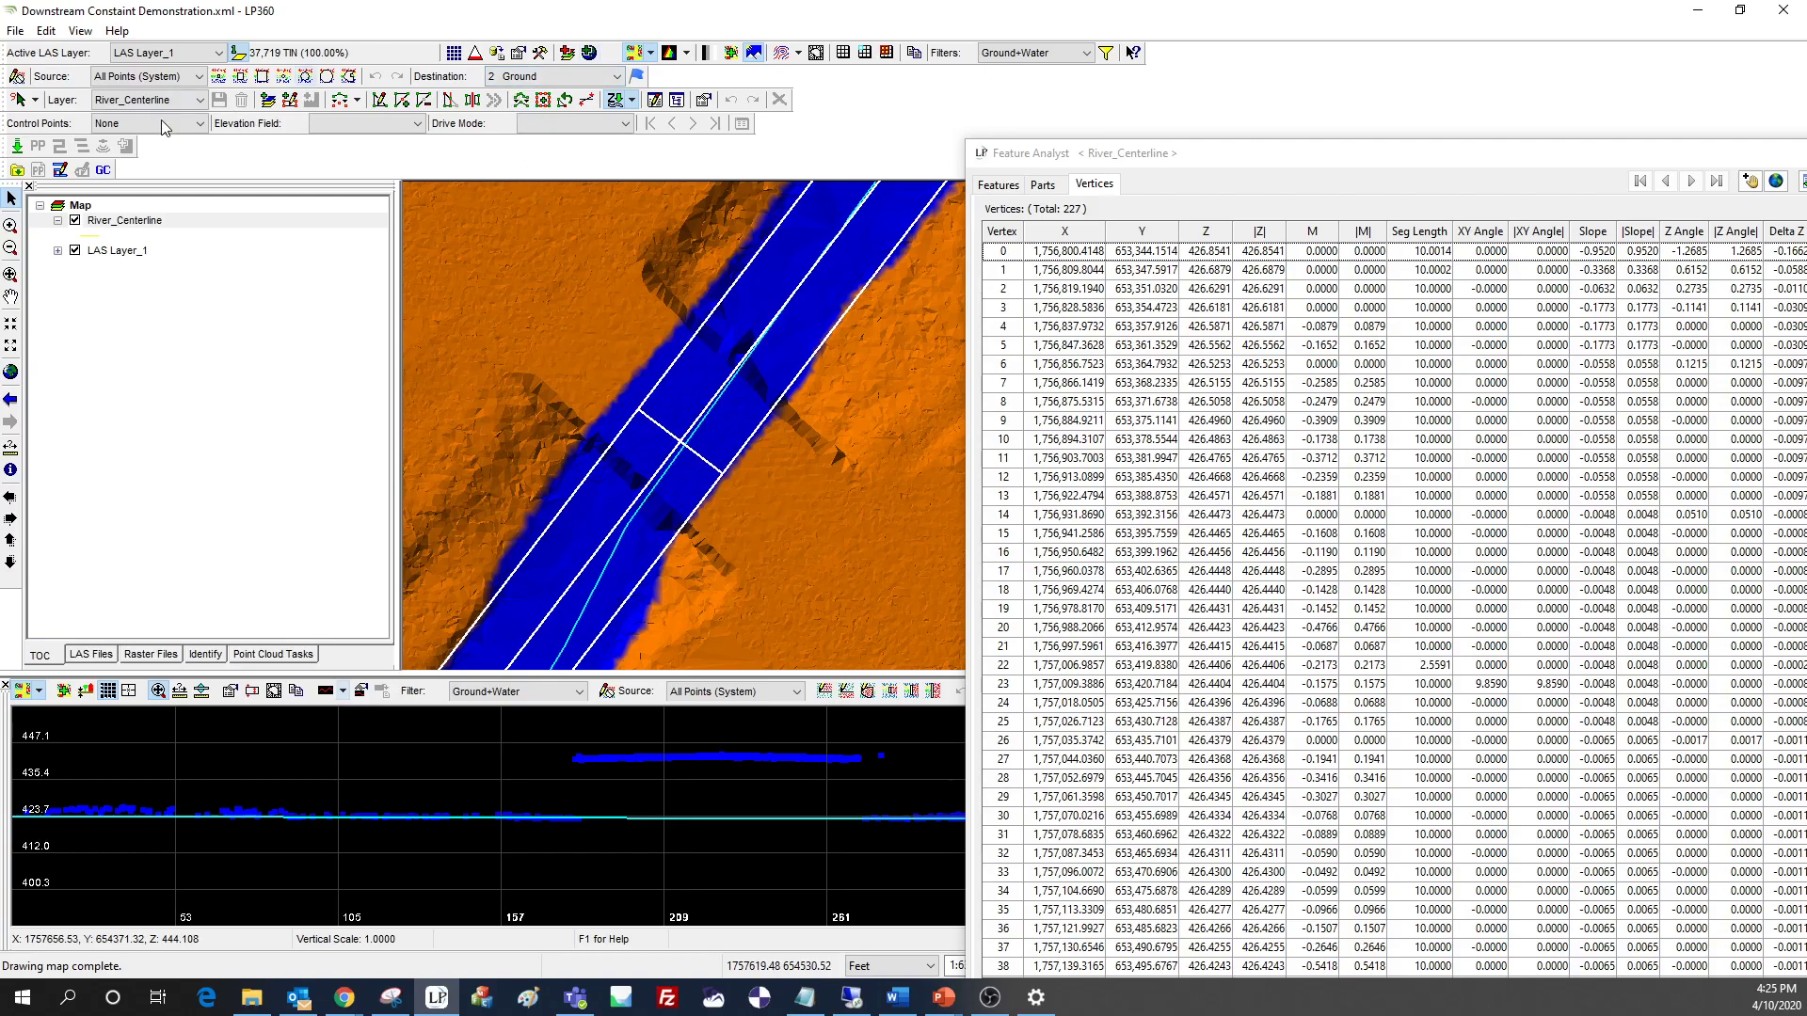
- Select the mid-channel centerline vertex between the two dark cross-channel strips and review its values and neighboring rows in the vertex list
{"action": "left_click", "coordinate": [381, 99]}
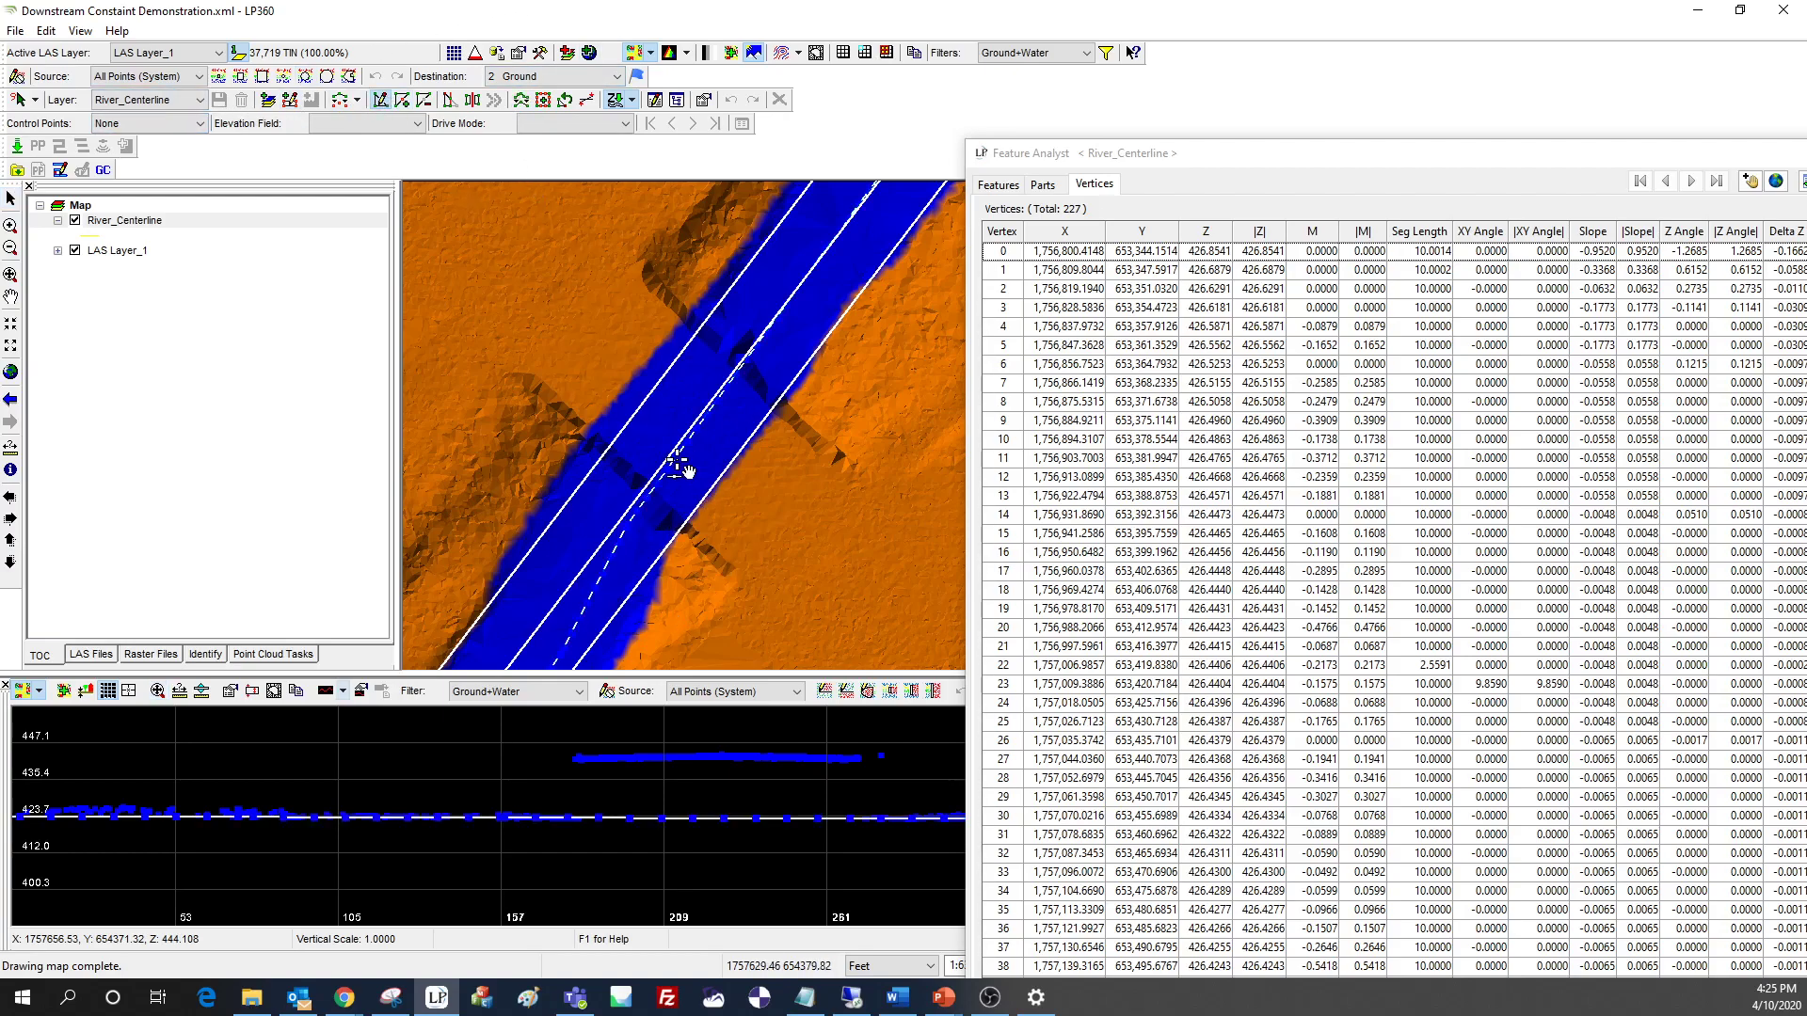
{"action": "left_click", "coordinate": [678, 461]}
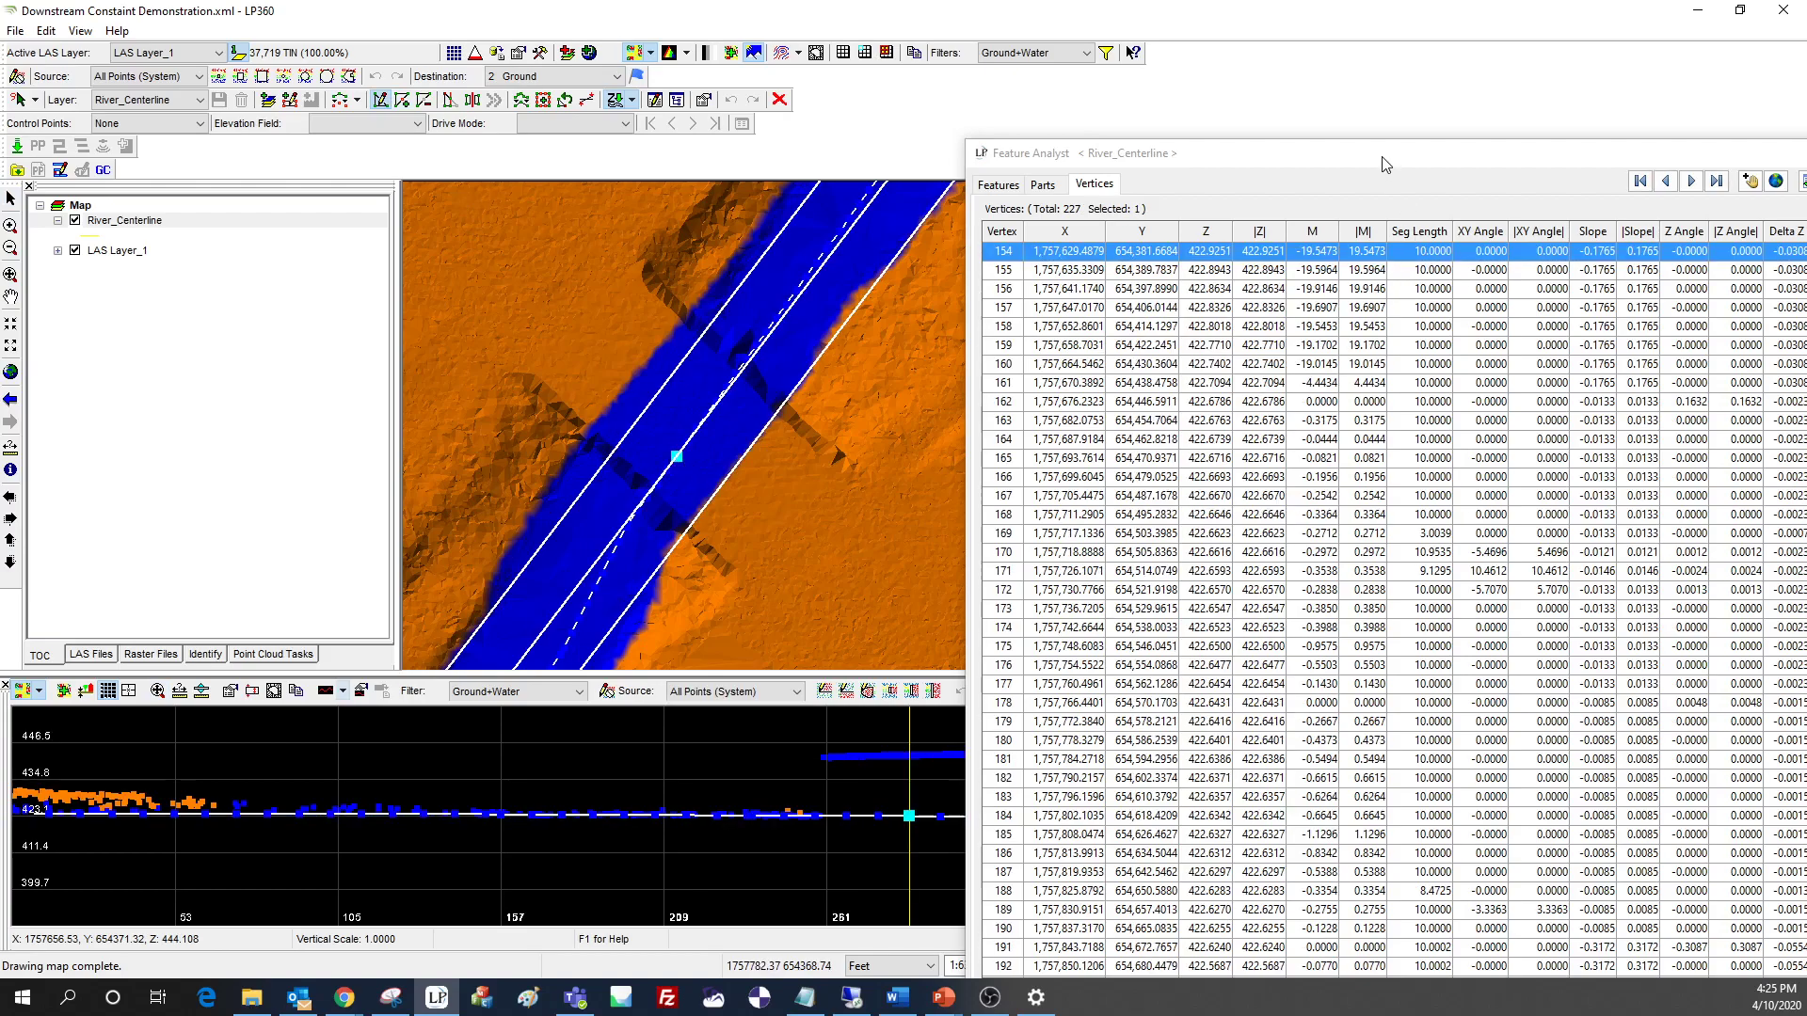
{"action": "left_click_drag", "start_coordinate": [1385, 165], "coordinate": [899, 61]}
{"action": "scroll", "coordinate": [941, 370], "scroll_direction": "up", "scroll_amount": 3}
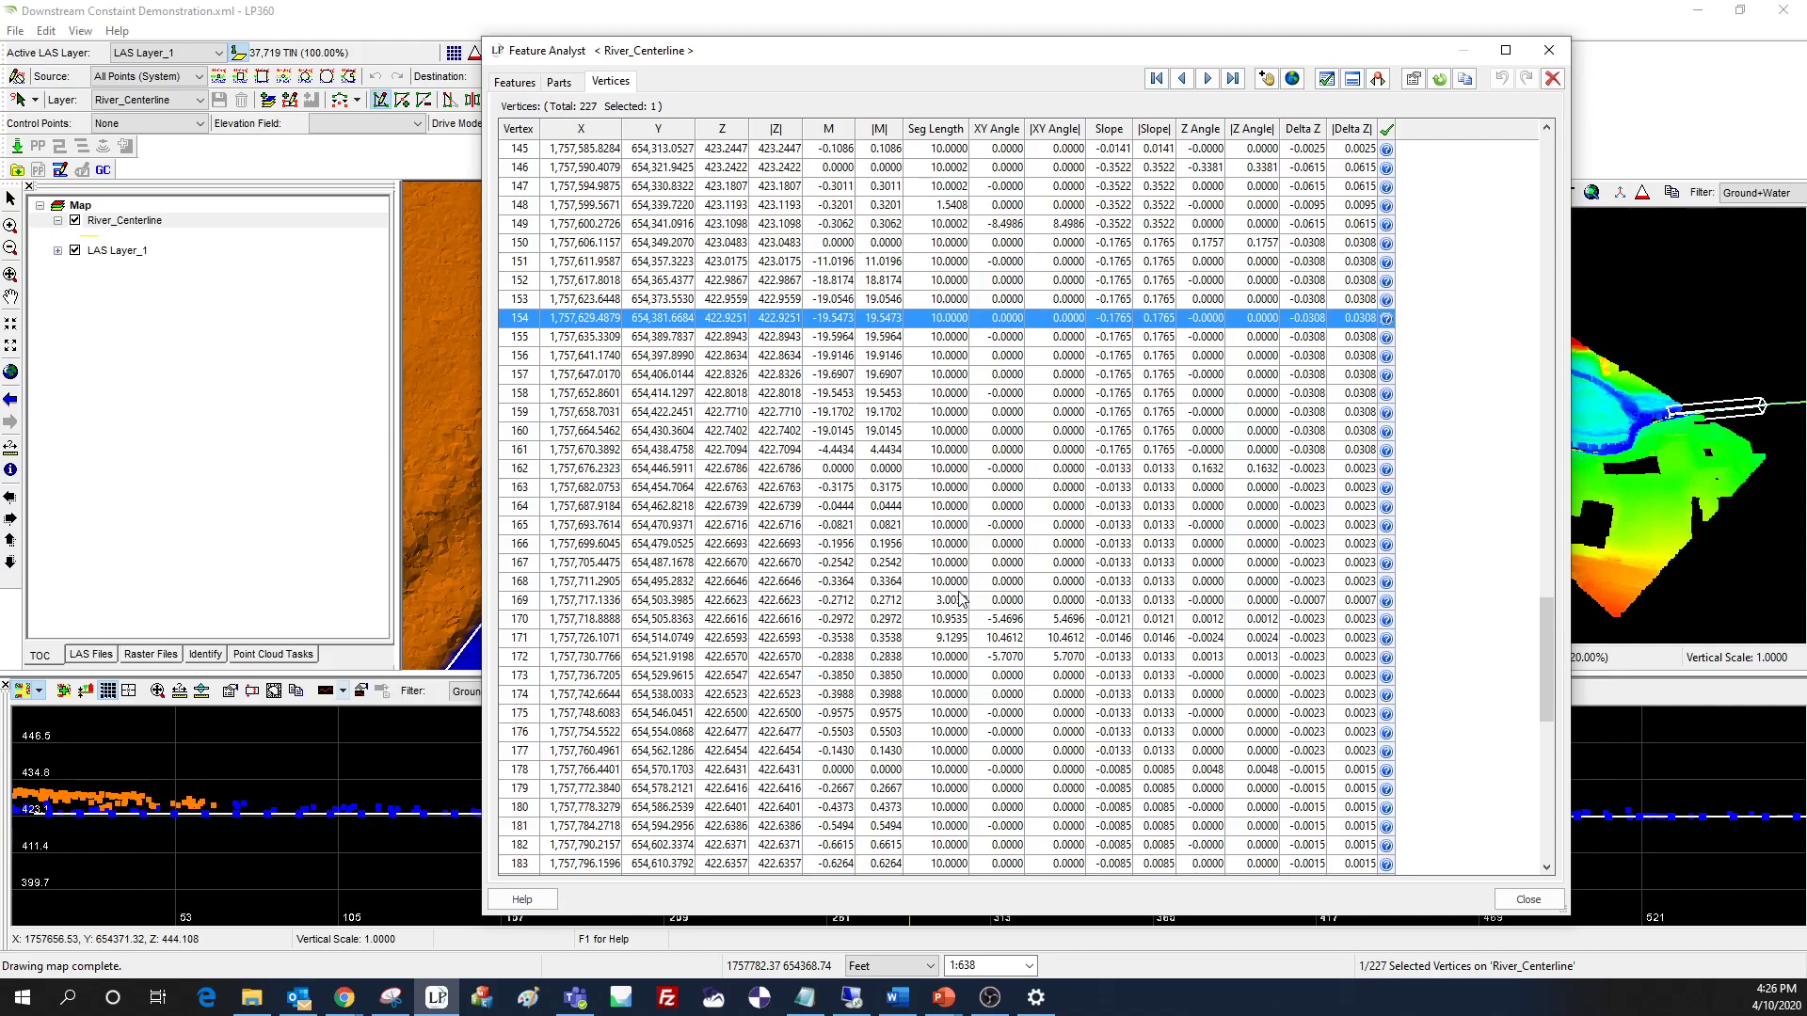
{"action": "scroll", "coordinate": [961, 599], "scroll_direction": "down", "scroll_amount": 15}
{"action": "scroll", "coordinate": [972, 610], "scroll_direction": "up", "scroll_amount": 20}
{"action": "scroll", "coordinate": [974, 610], "scroll_direction": "up", "scroll_amount": 20}
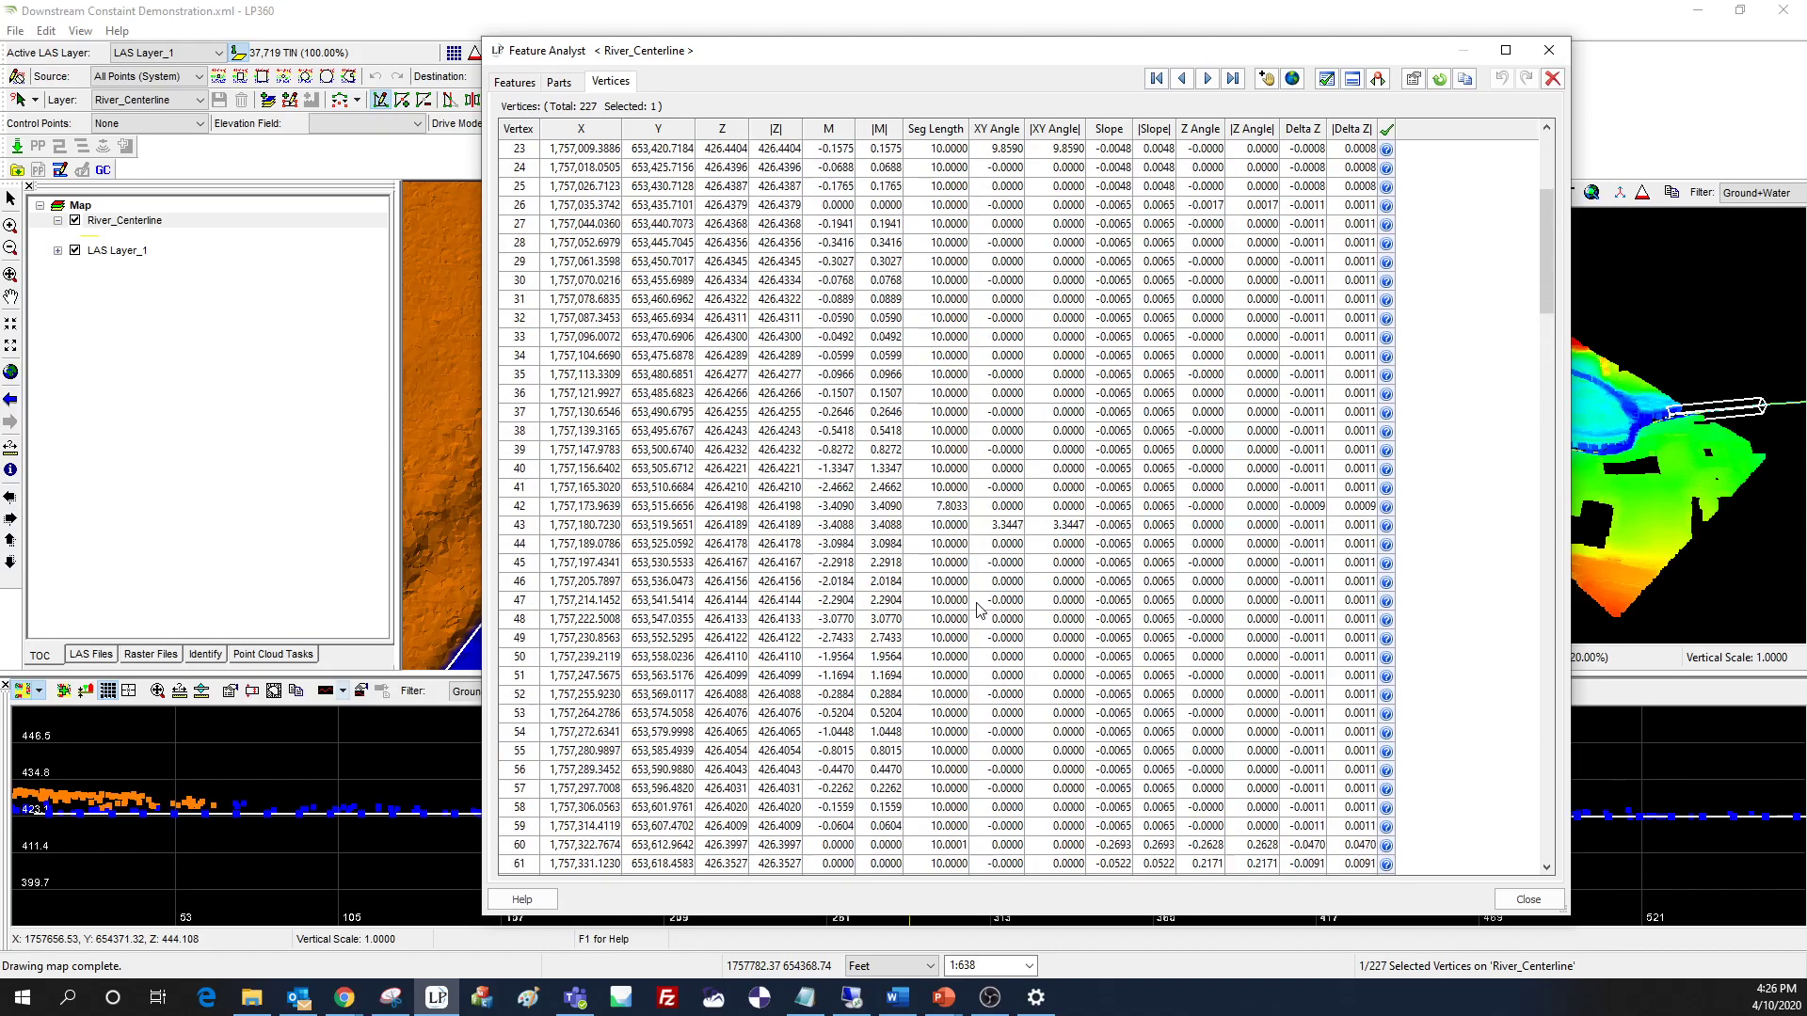
{"action": "scroll", "coordinate": [976, 610], "scroll_direction": "up", "scroll_amount": 8}
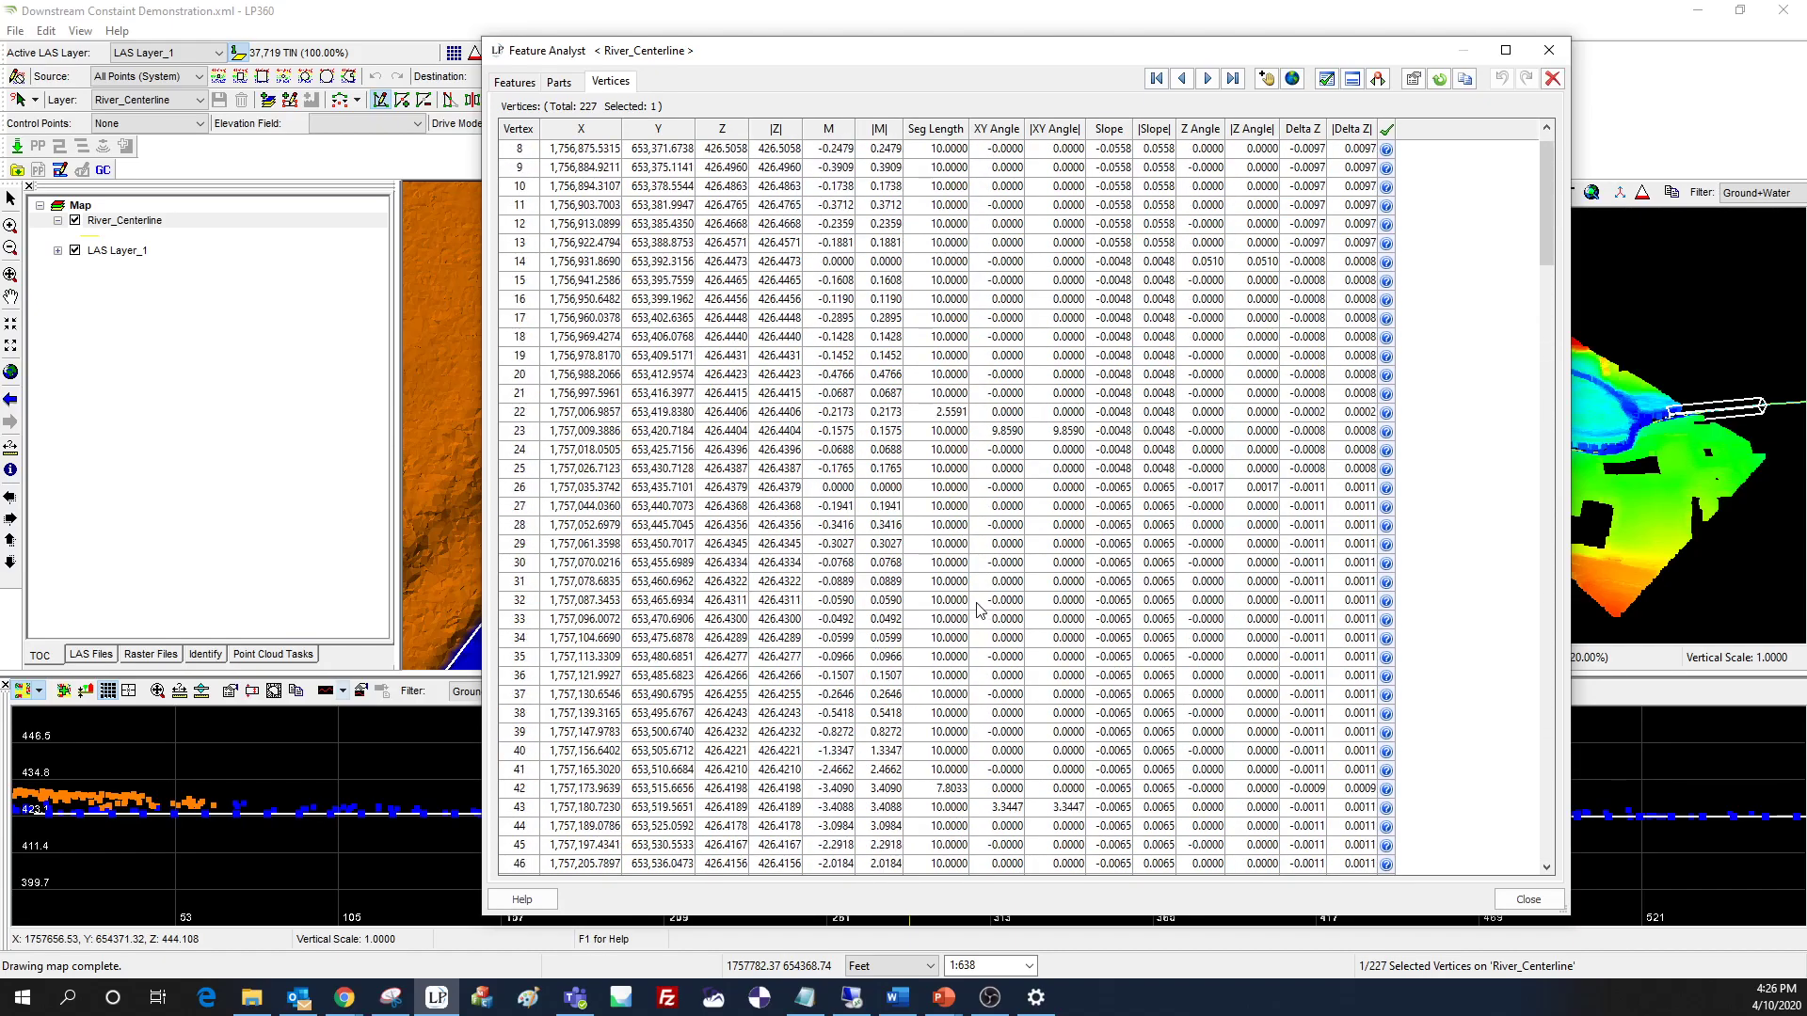
- Run the Downhill analysis on the vertices, review the check results down the list, and close Feature Analyst
{"action": "left_click", "coordinate": [1326, 79]}
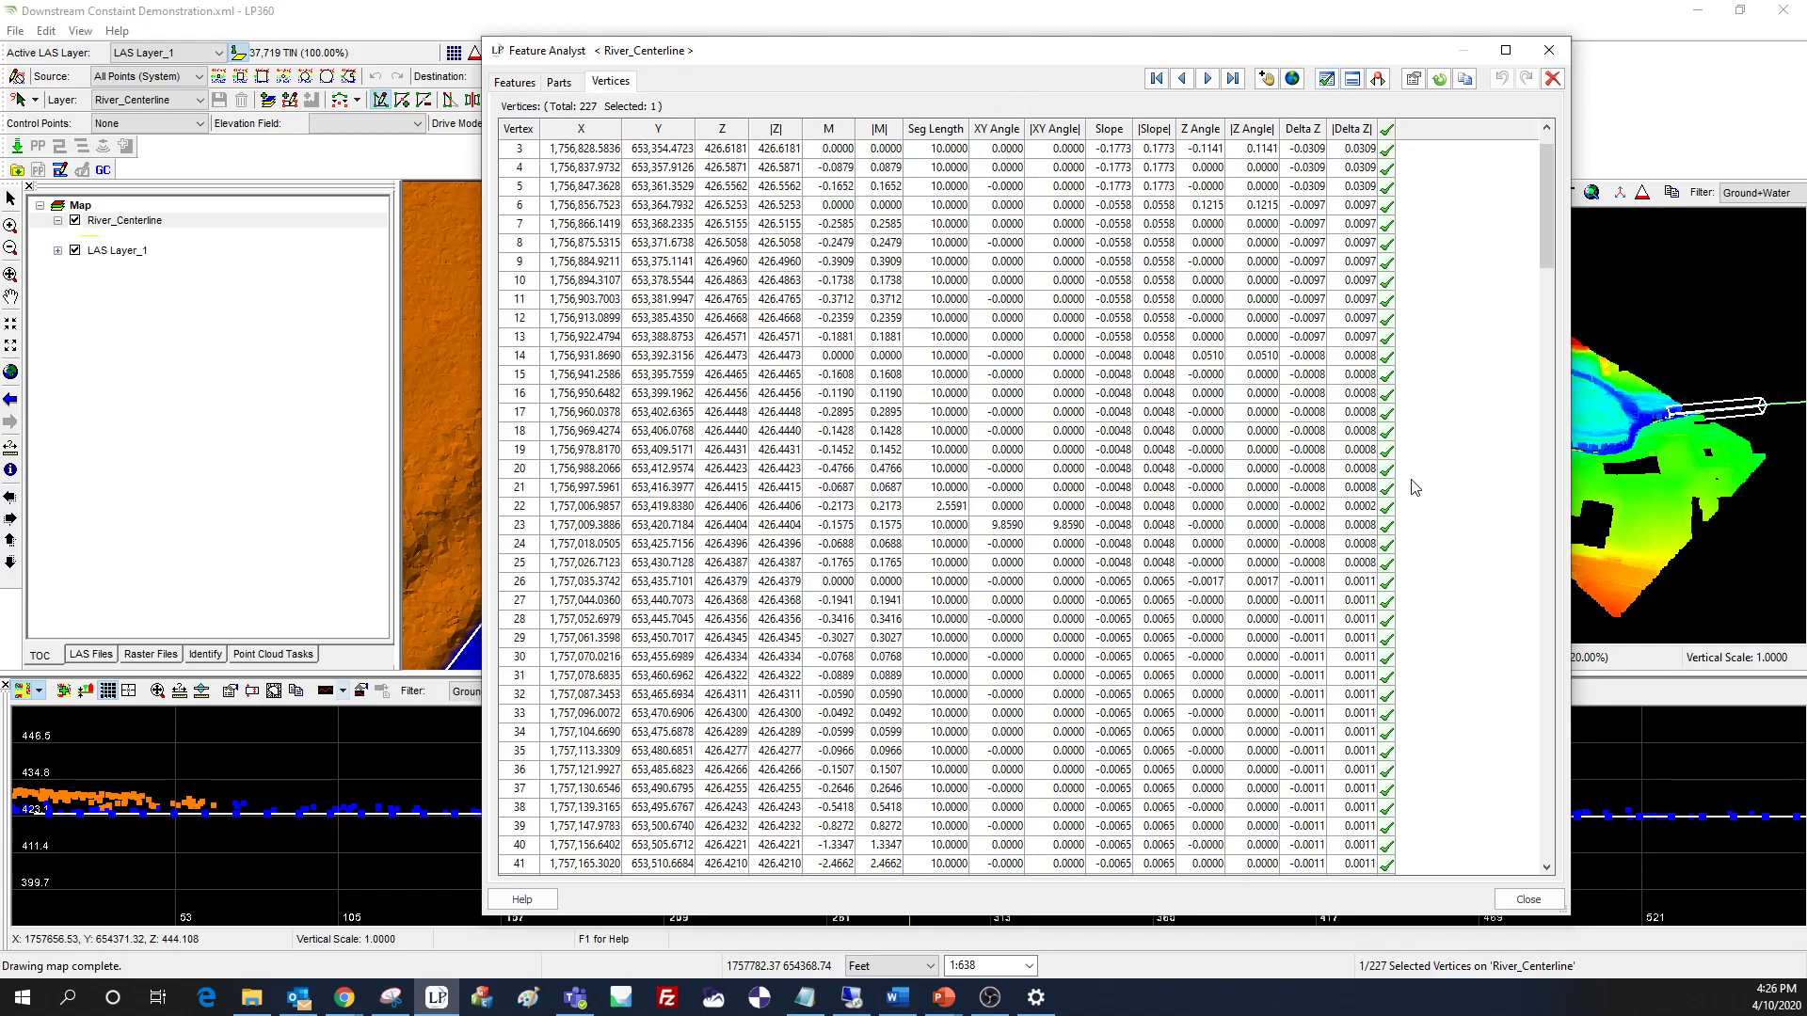
{"action": "scroll", "coordinate": [1404, 489], "scroll_direction": "down", "scroll_amount": 20}
{"action": "scroll", "coordinate": [1405, 490], "scroll_direction": "down", "scroll_amount": 14}
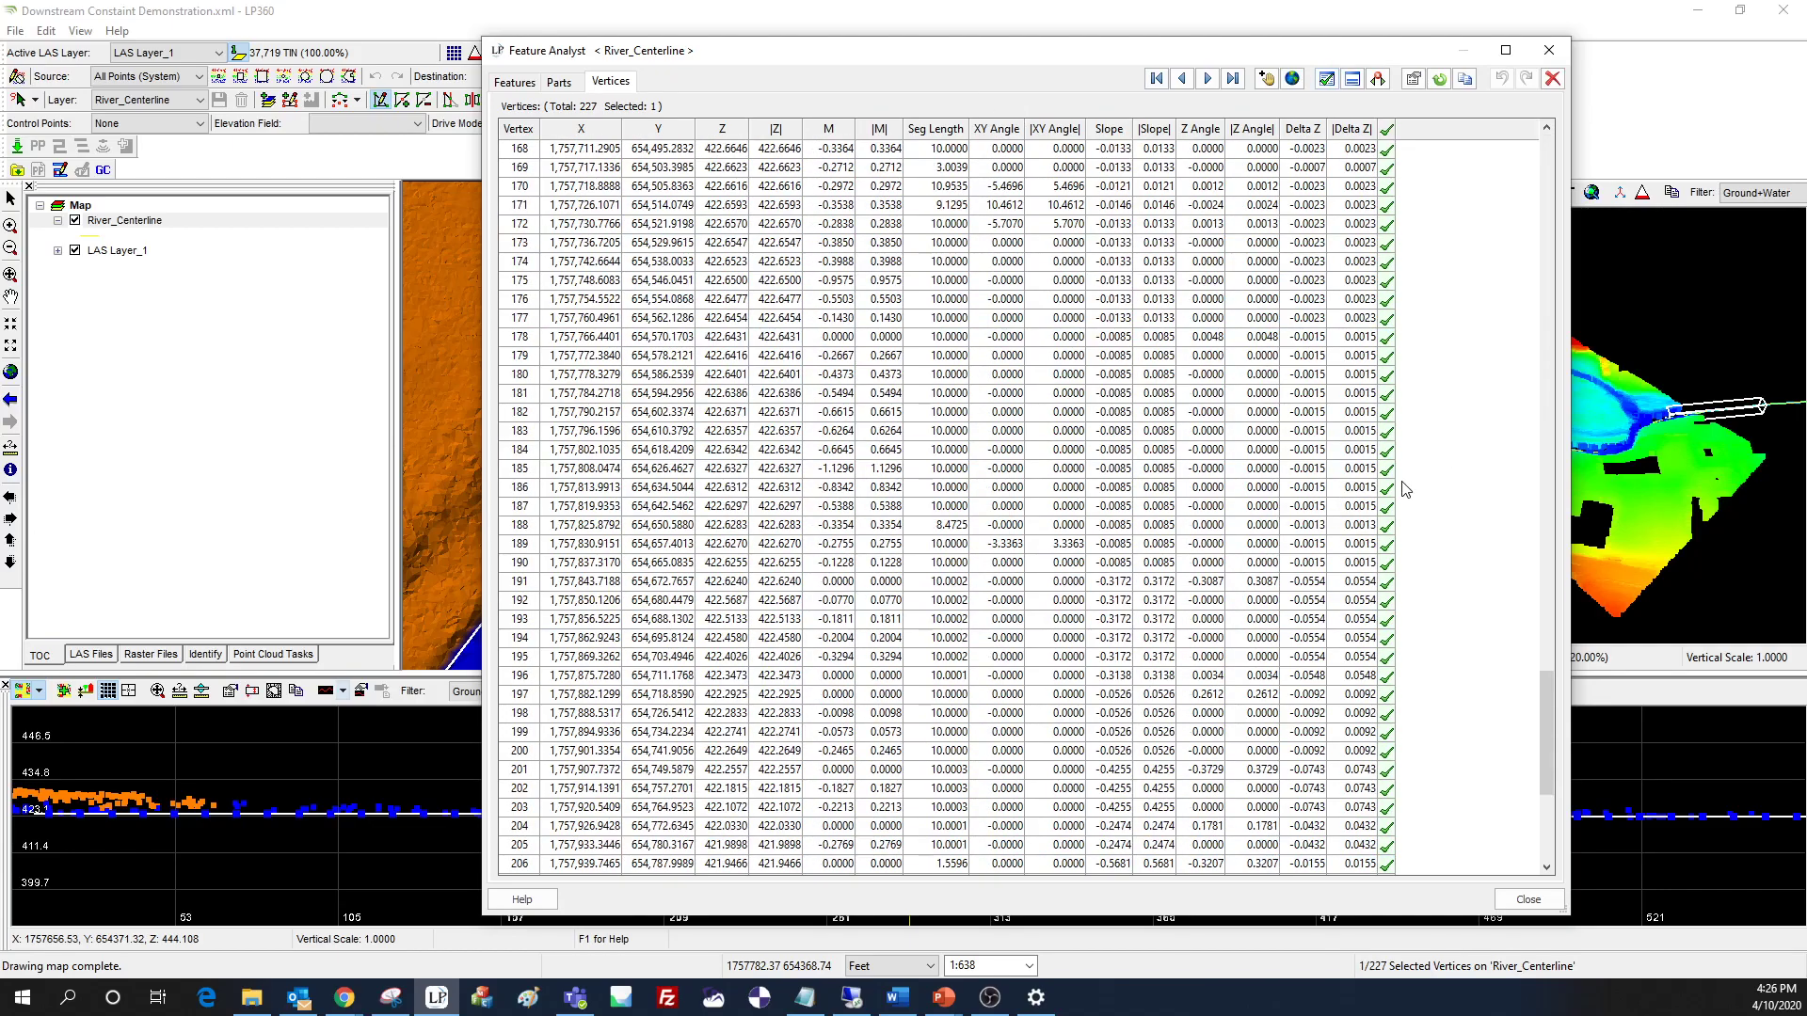
{"action": "left_click", "coordinate": [1528, 900]}
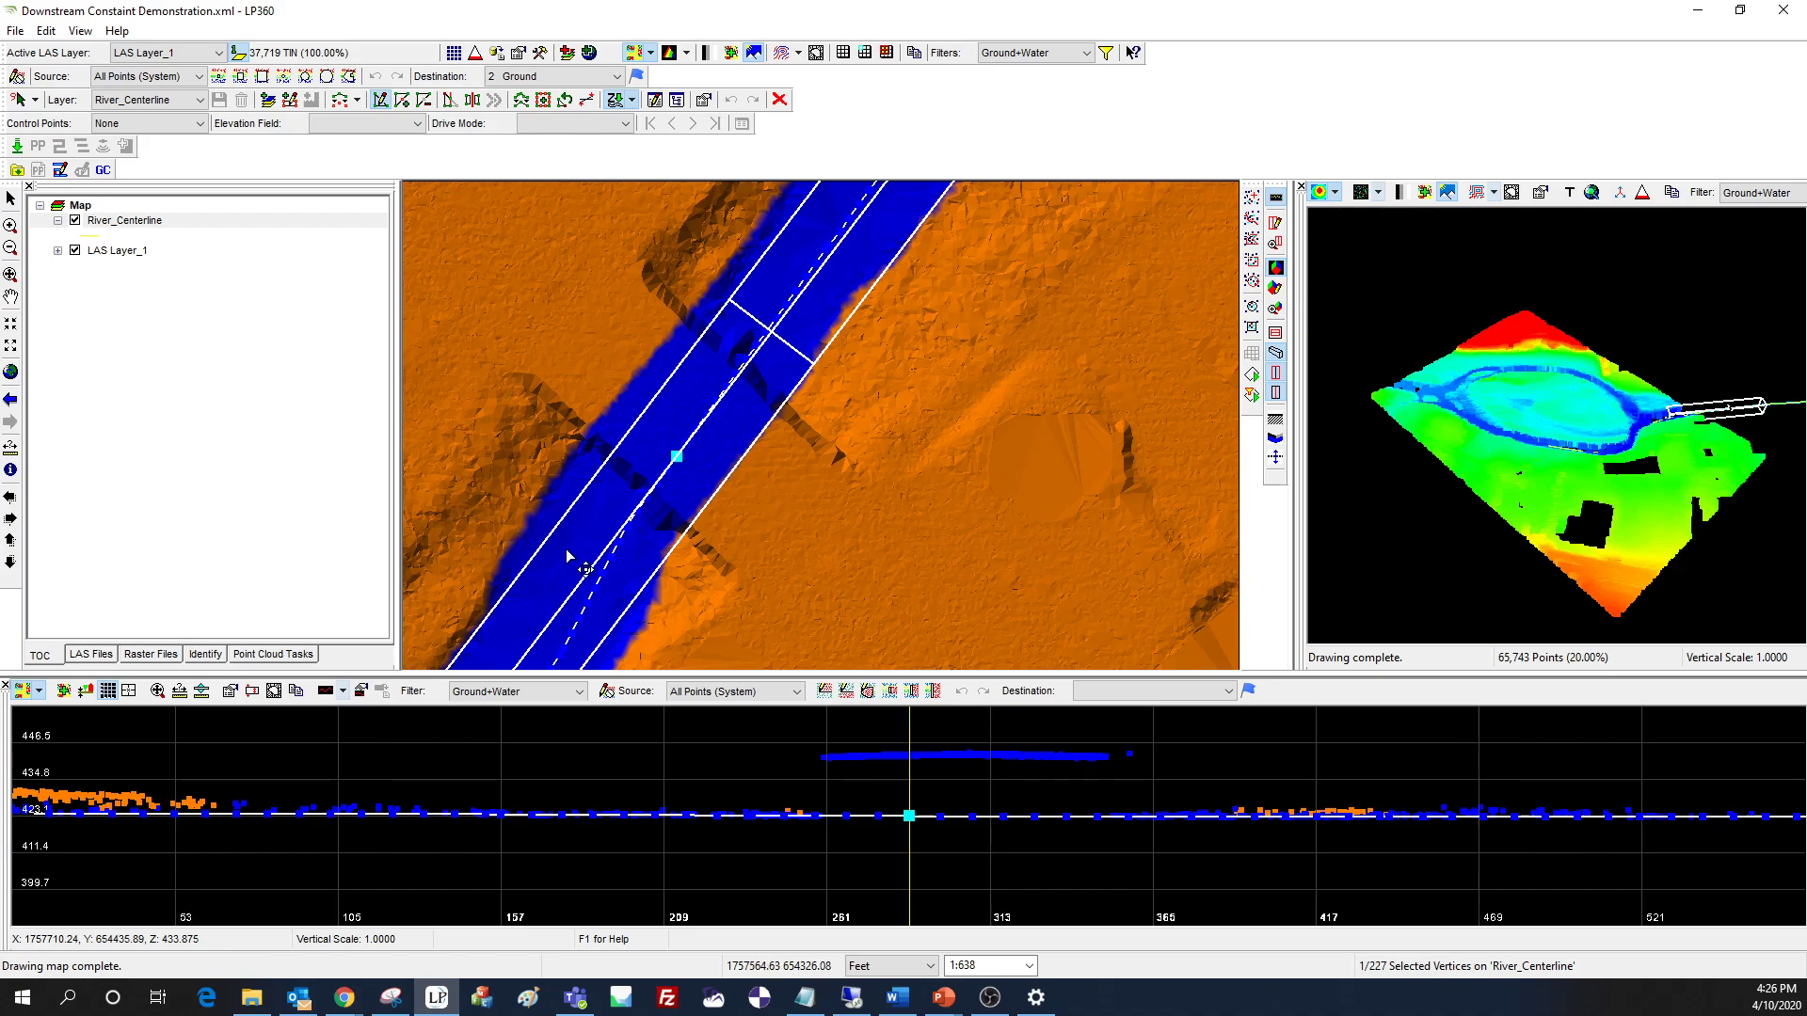
- Select the centerline vertex just beyond the profile's midpoint, review River_Centerline's vertex list in Feature Analyst down to its last rows, and close it
{"action": "left_click", "coordinate": [878, 816]}
{"action": "left_click_drag", "start_coordinate": [917, 817], "coordinate": [940, 816]}
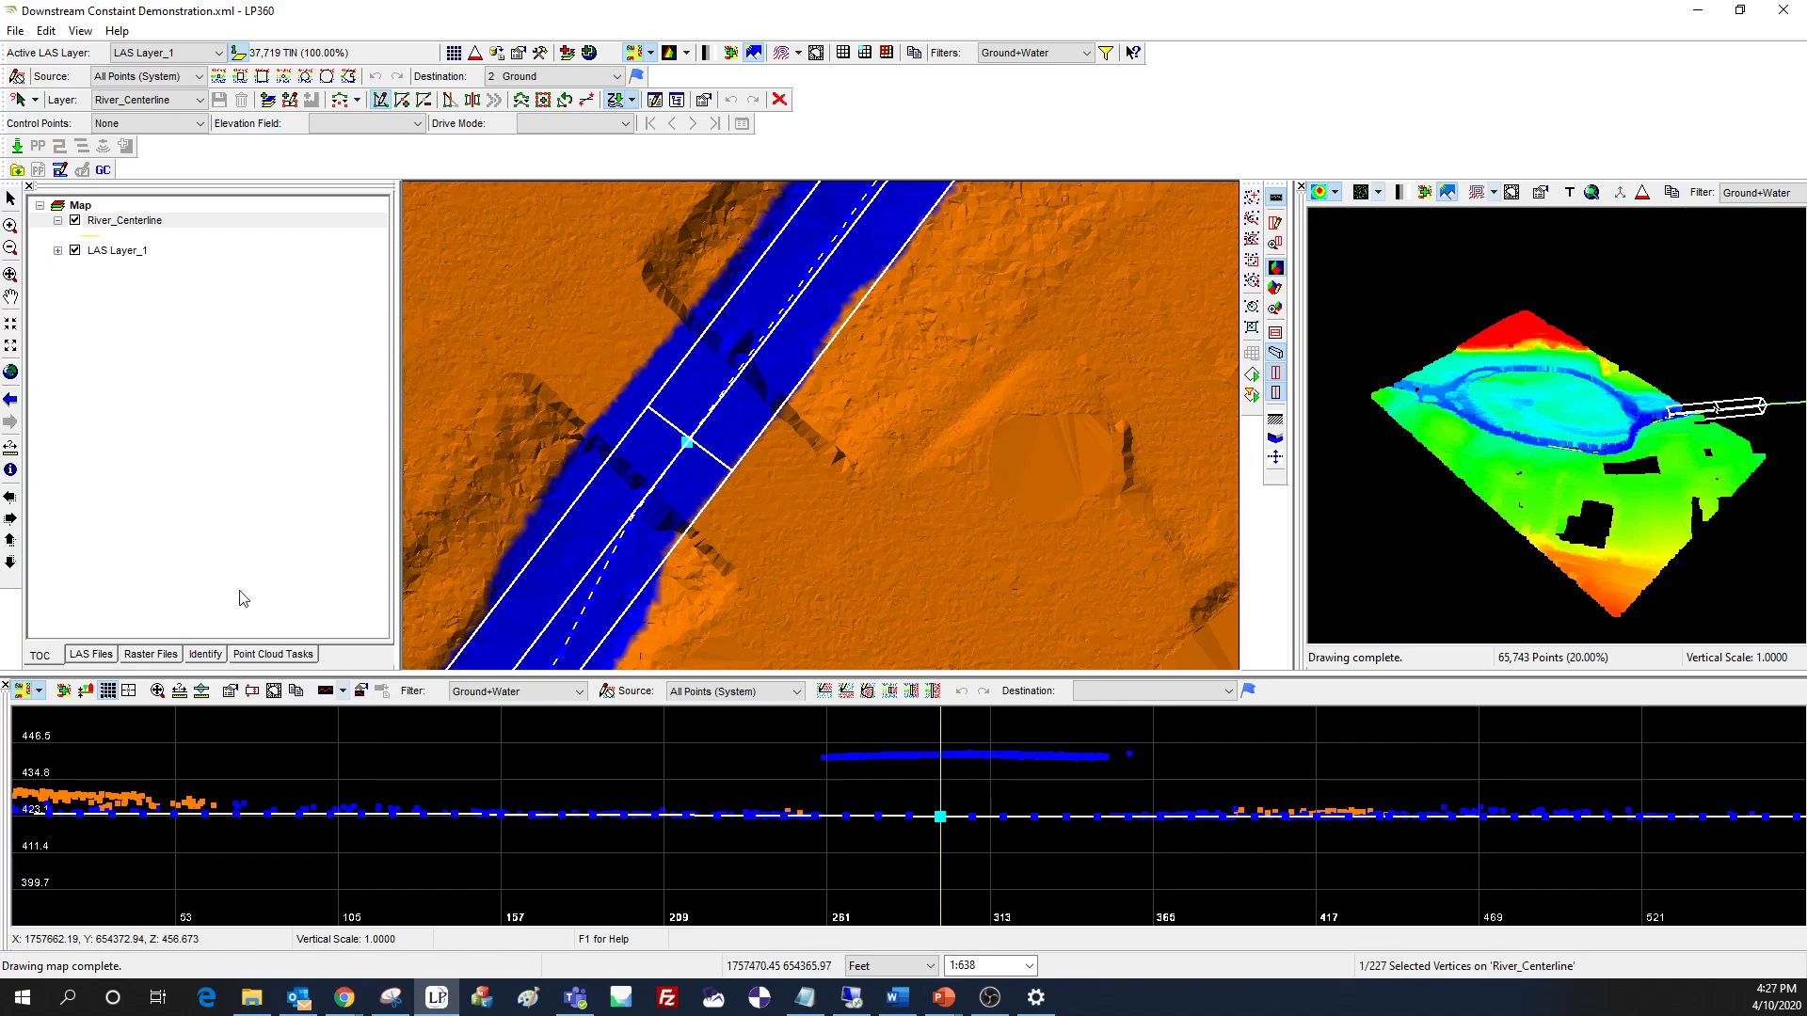
{"action": "left_click", "coordinate": [226, 221]}
{"action": "right_click", "coordinate": [225, 221]}
{"action": "left_click", "coordinate": [316, 383]}
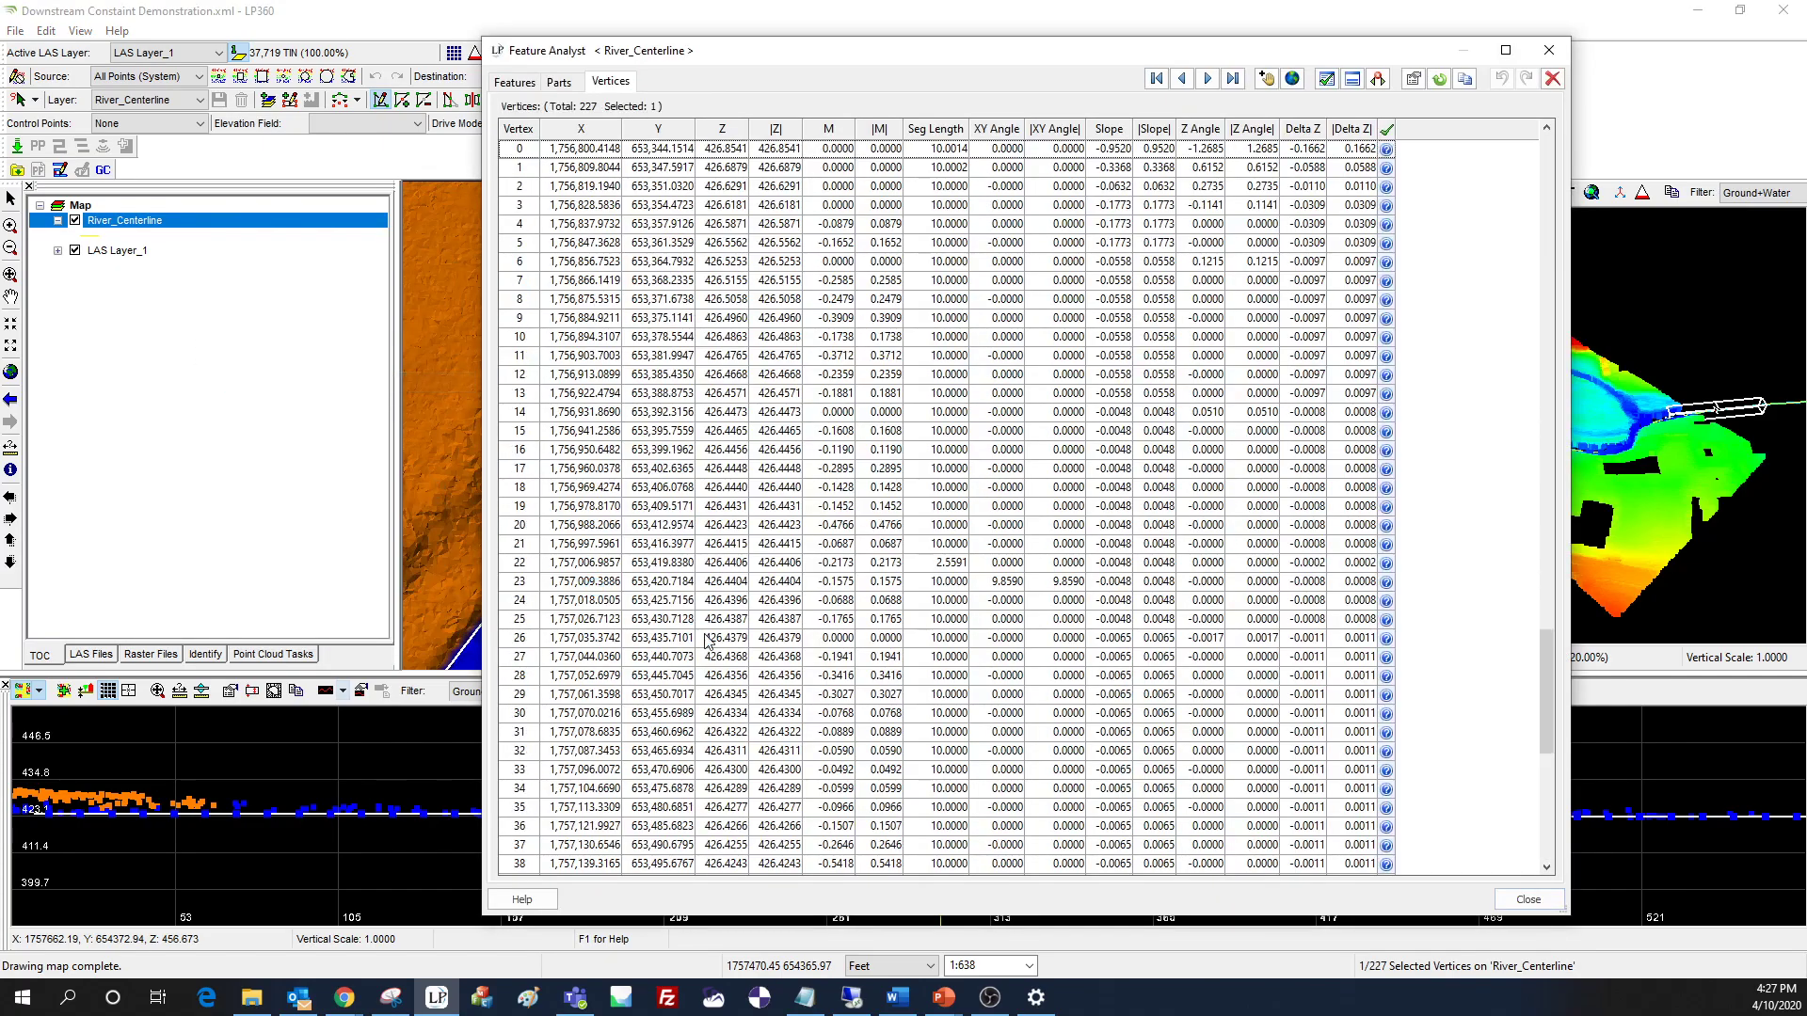
{"action": "scroll", "coordinate": [1142, 522], "scroll_direction": "down", "scroll_amount": 6}
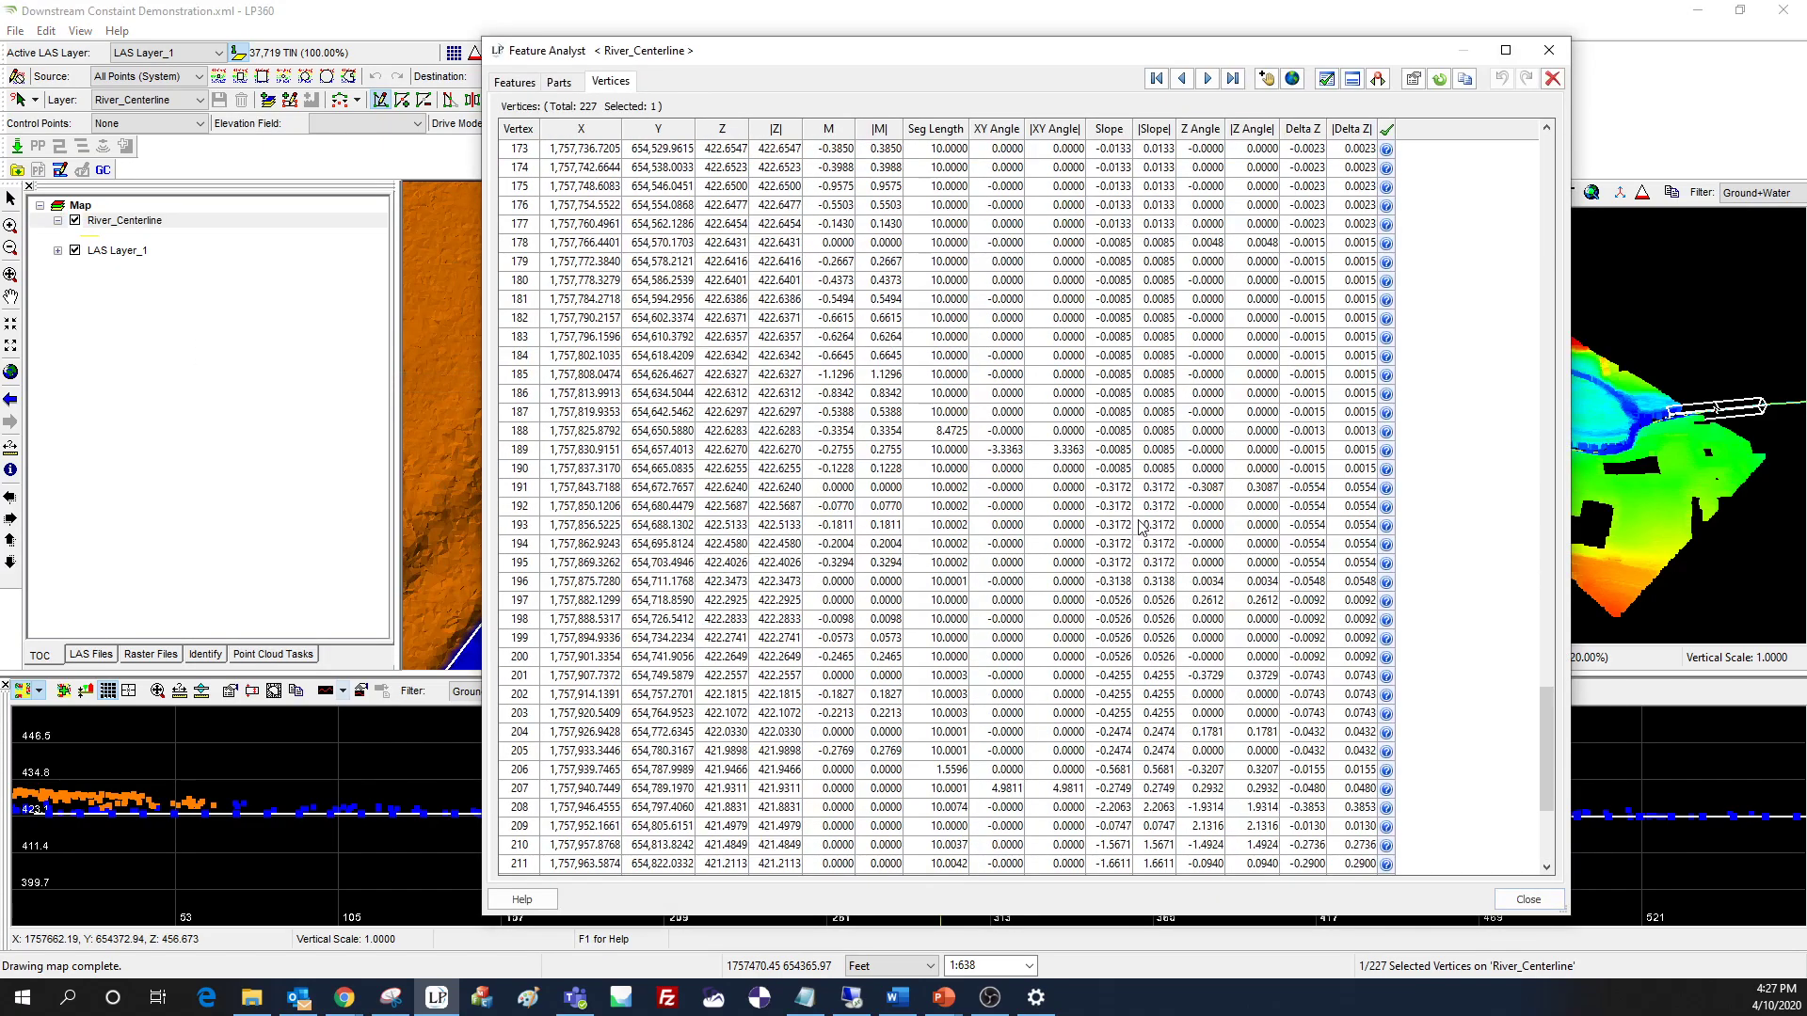
{"action": "left_click", "coordinate": [1528, 899]}
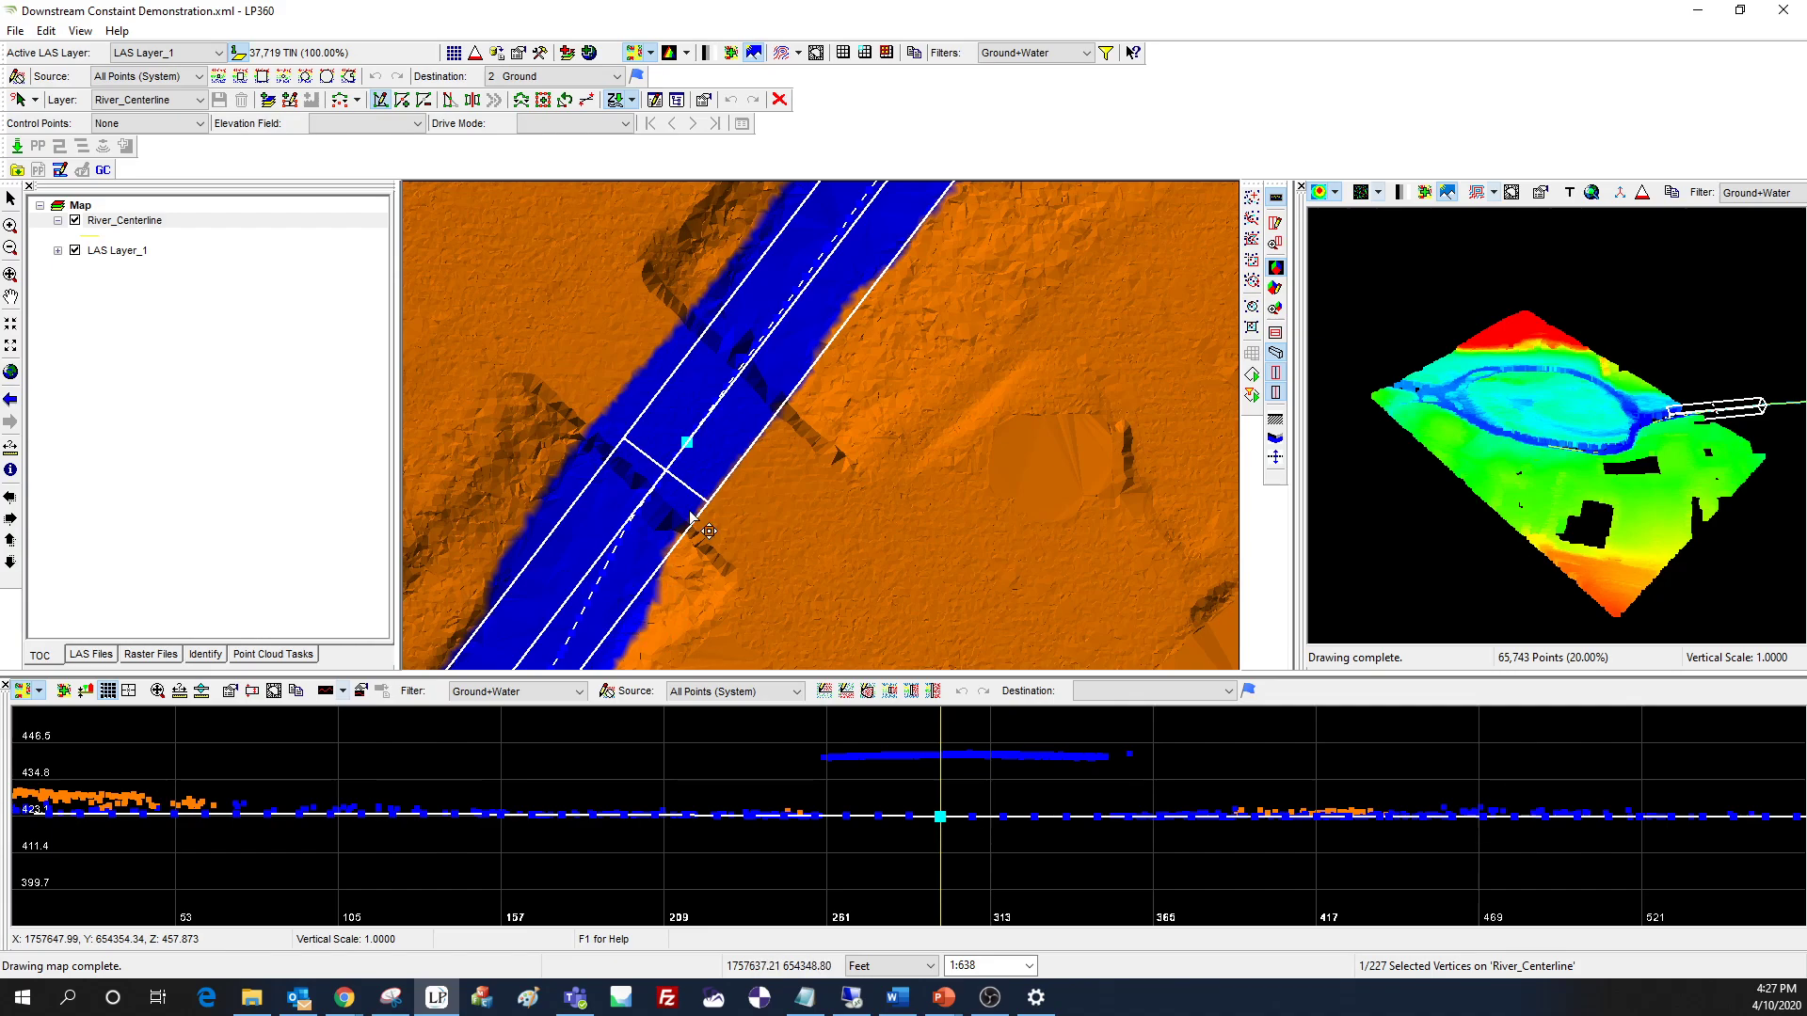
- Examine a centerline vertex on the narrow curving channel southwest of the wide water stretch in map and profile, and clear the selection
{"action": "scroll", "coordinate": [696, 508], "scroll_direction": "down", "scroll_amount": 1}
{"action": "scroll", "coordinate": [701, 517], "scroll_direction": "down", "scroll_amount": 4}
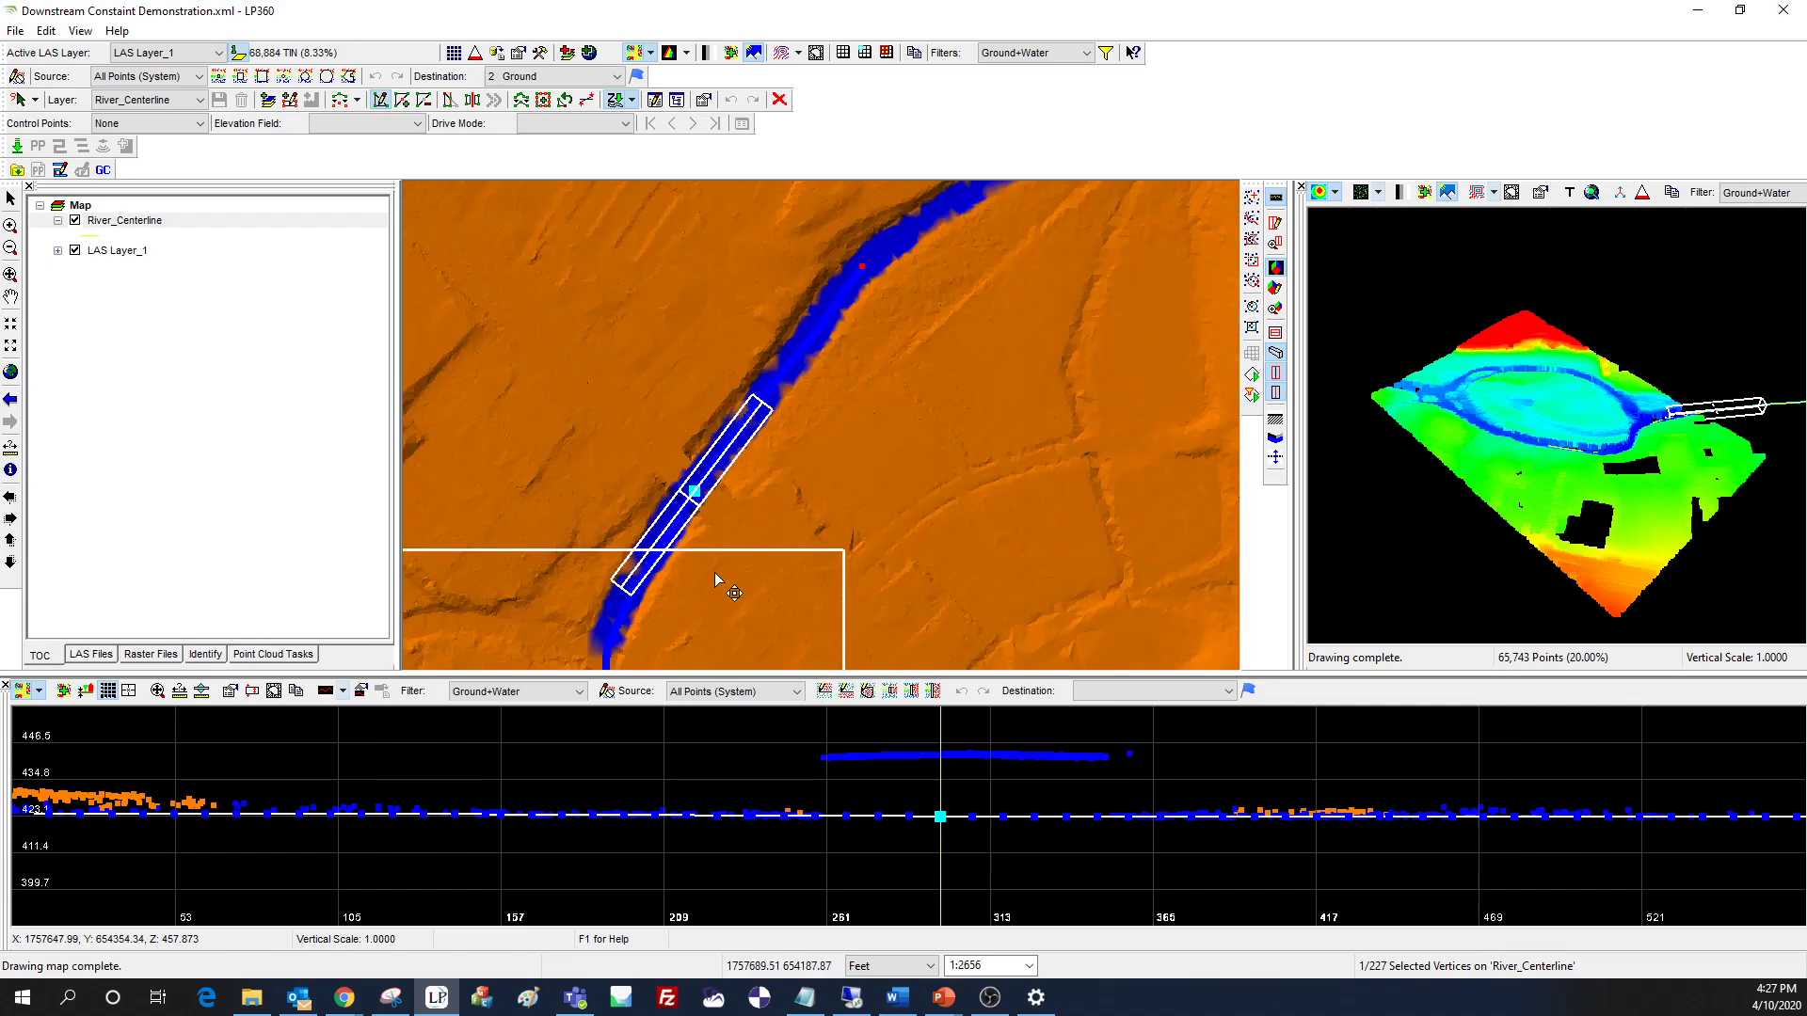
{"action": "middle_click_drag", "start_coordinate": [626, 651], "coordinate": [672, 381]}
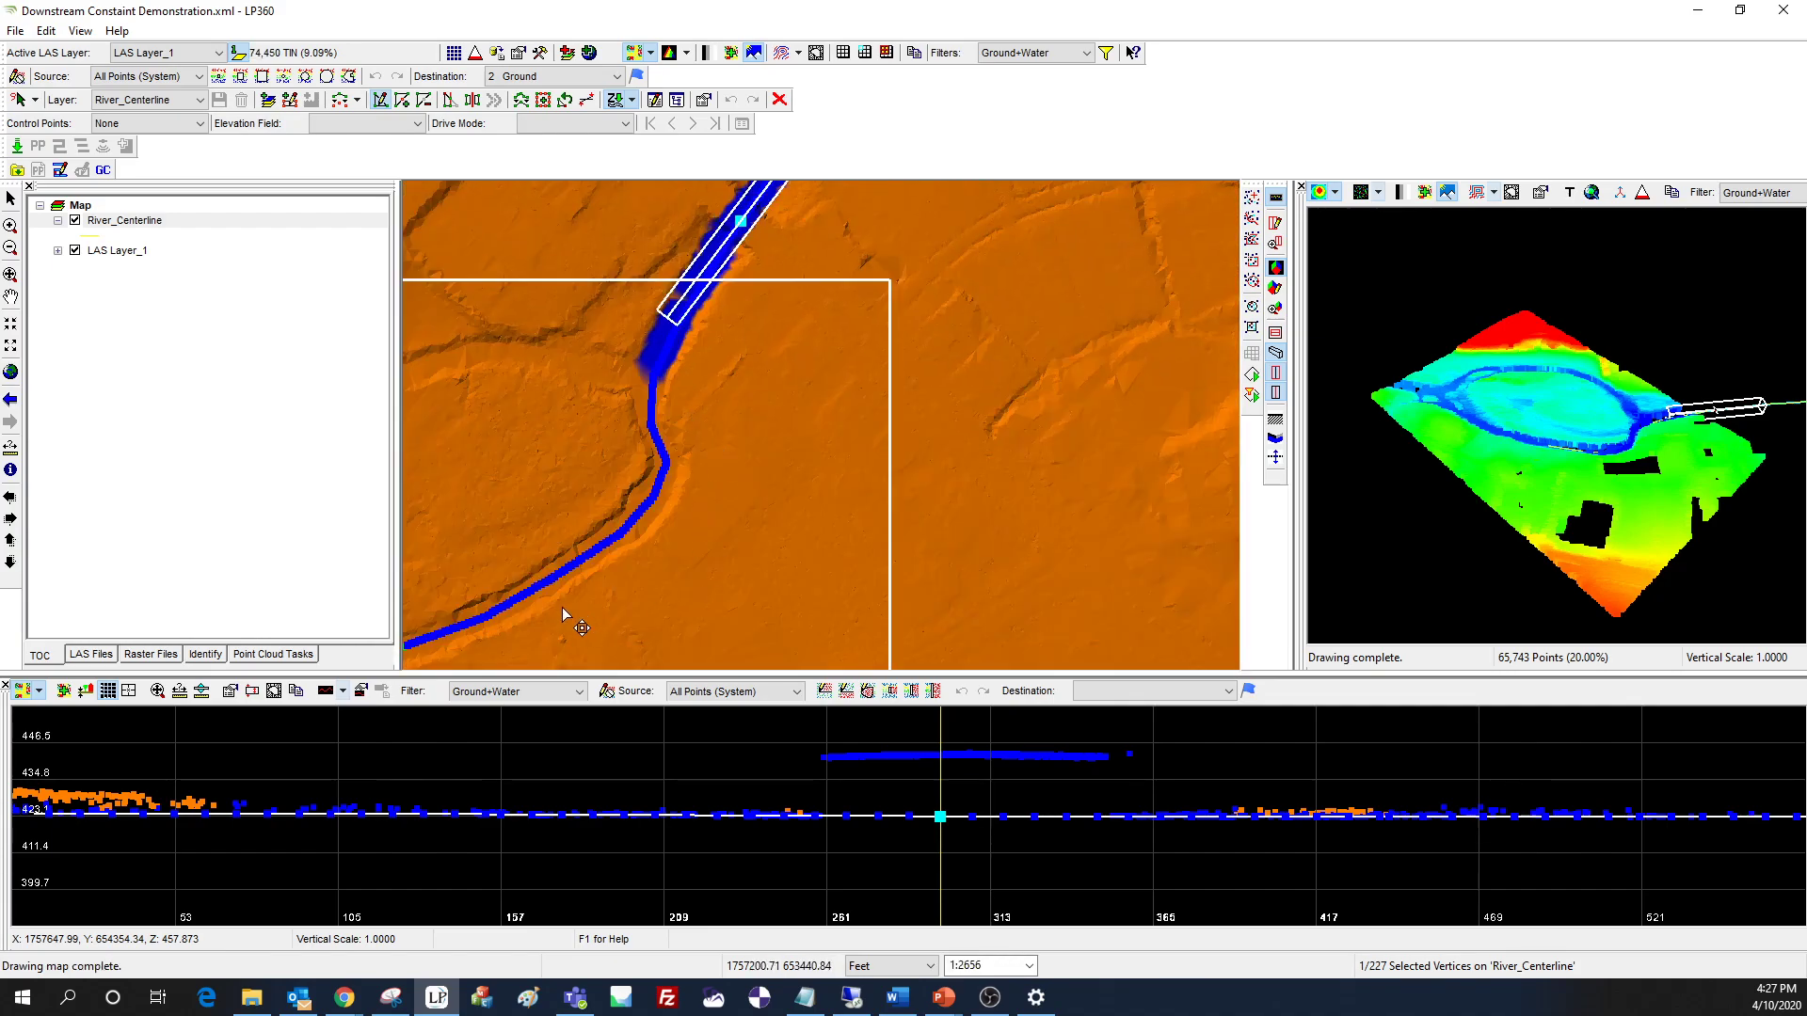
{"action": "middle_click_drag", "start_coordinate": [569, 608], "coordinate": [746, 432]}
{"action": "scroll", "coordinate": [815, 318], "scroll_direction": "up", "scroll_amount": 3}
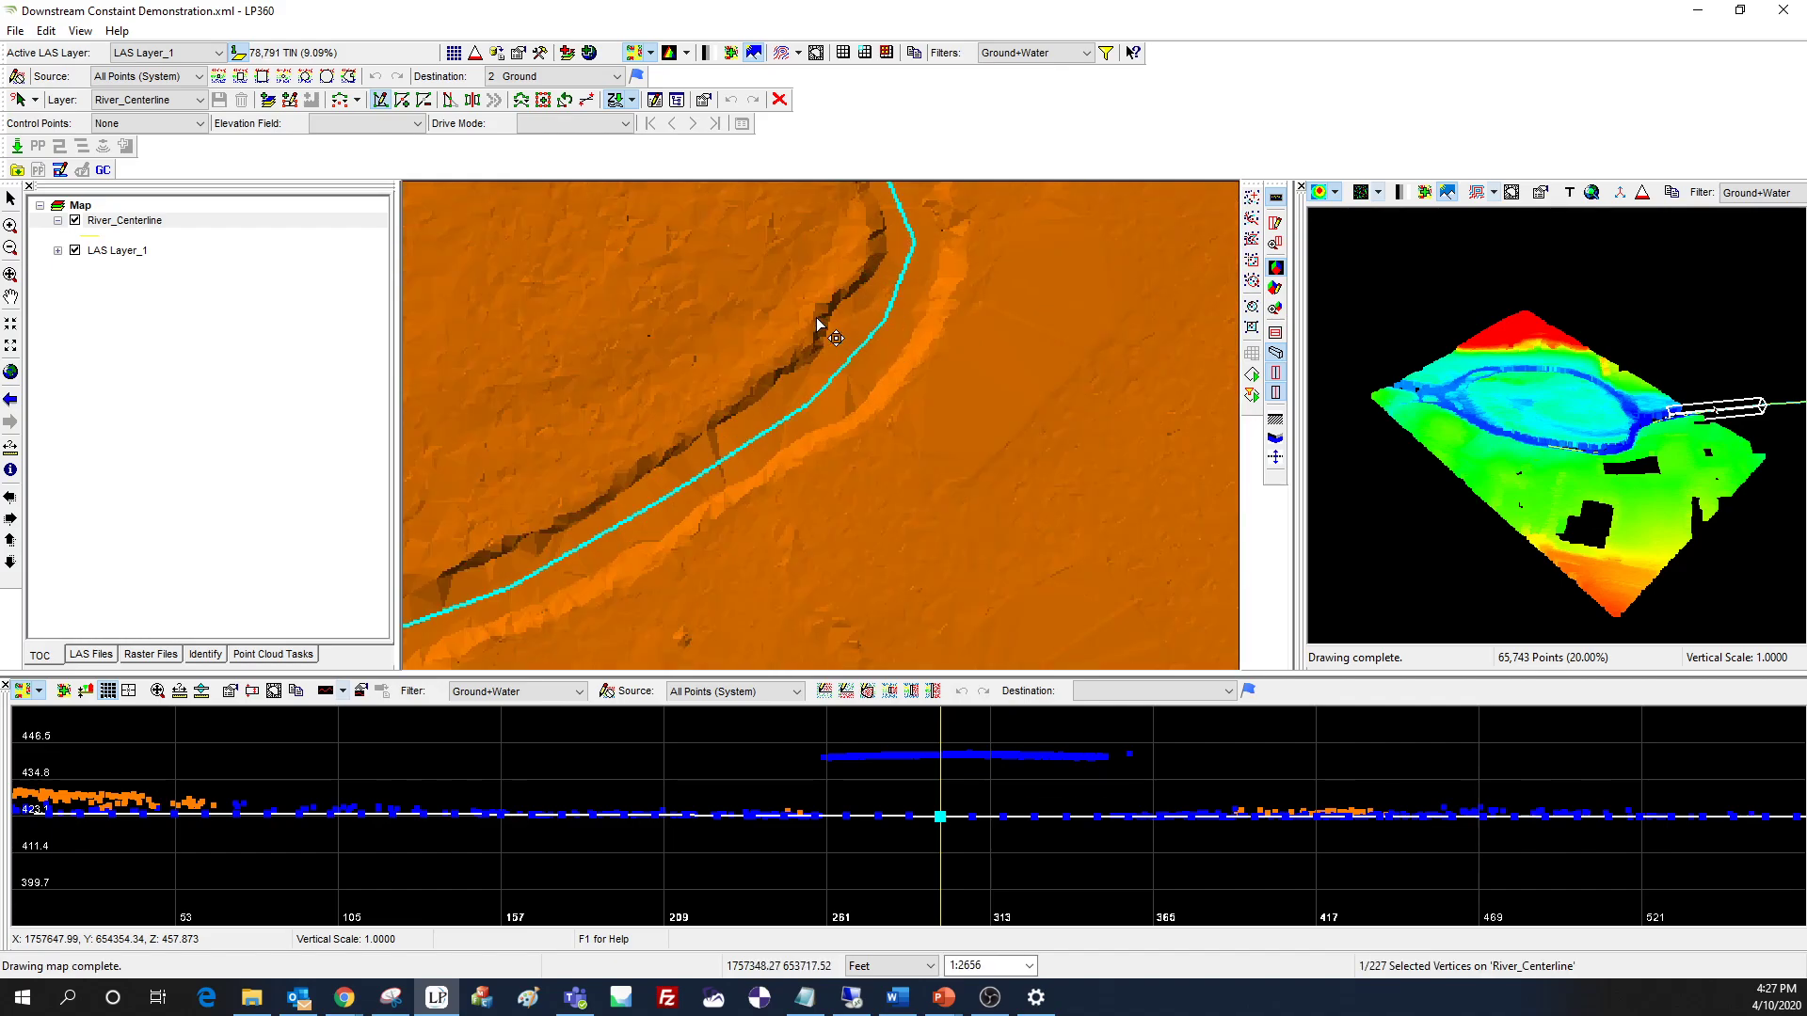
{"action": "scroll", "coordinate": [815, 319], "scroll_direction": "up", "scroll_amount": 1}
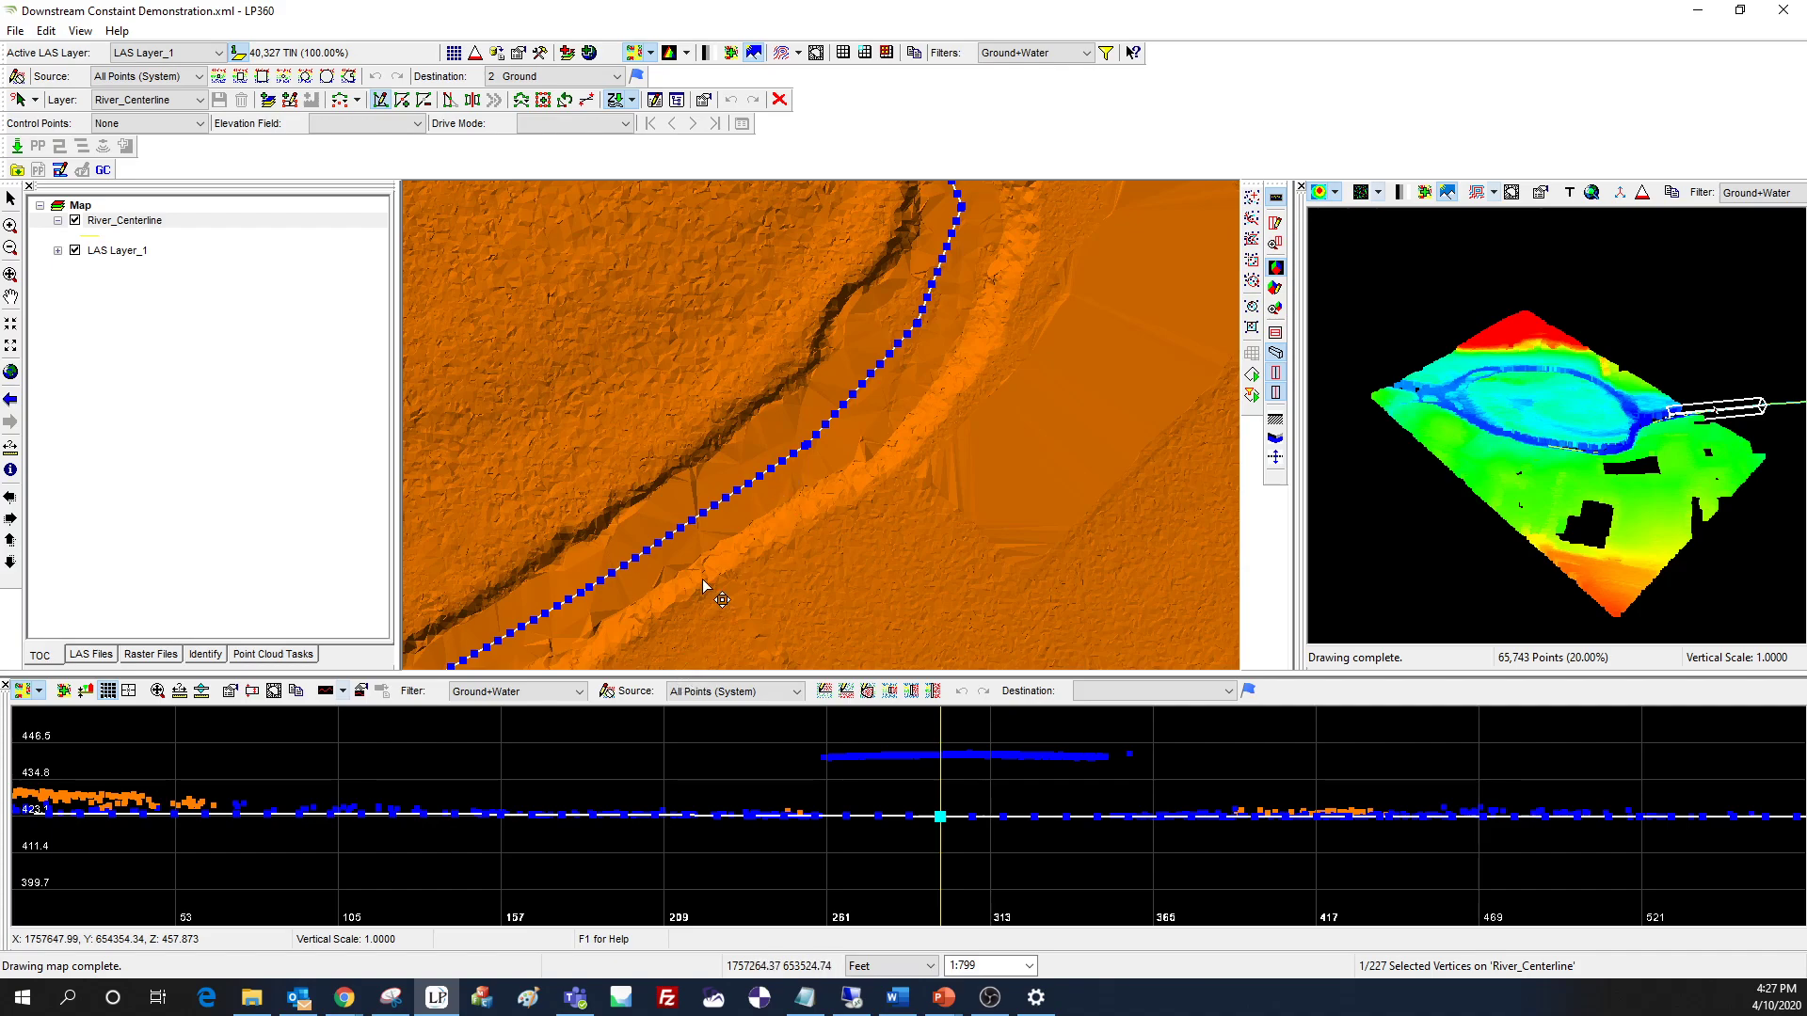
{"action": "left_click", "coordinate": [716, 506]}
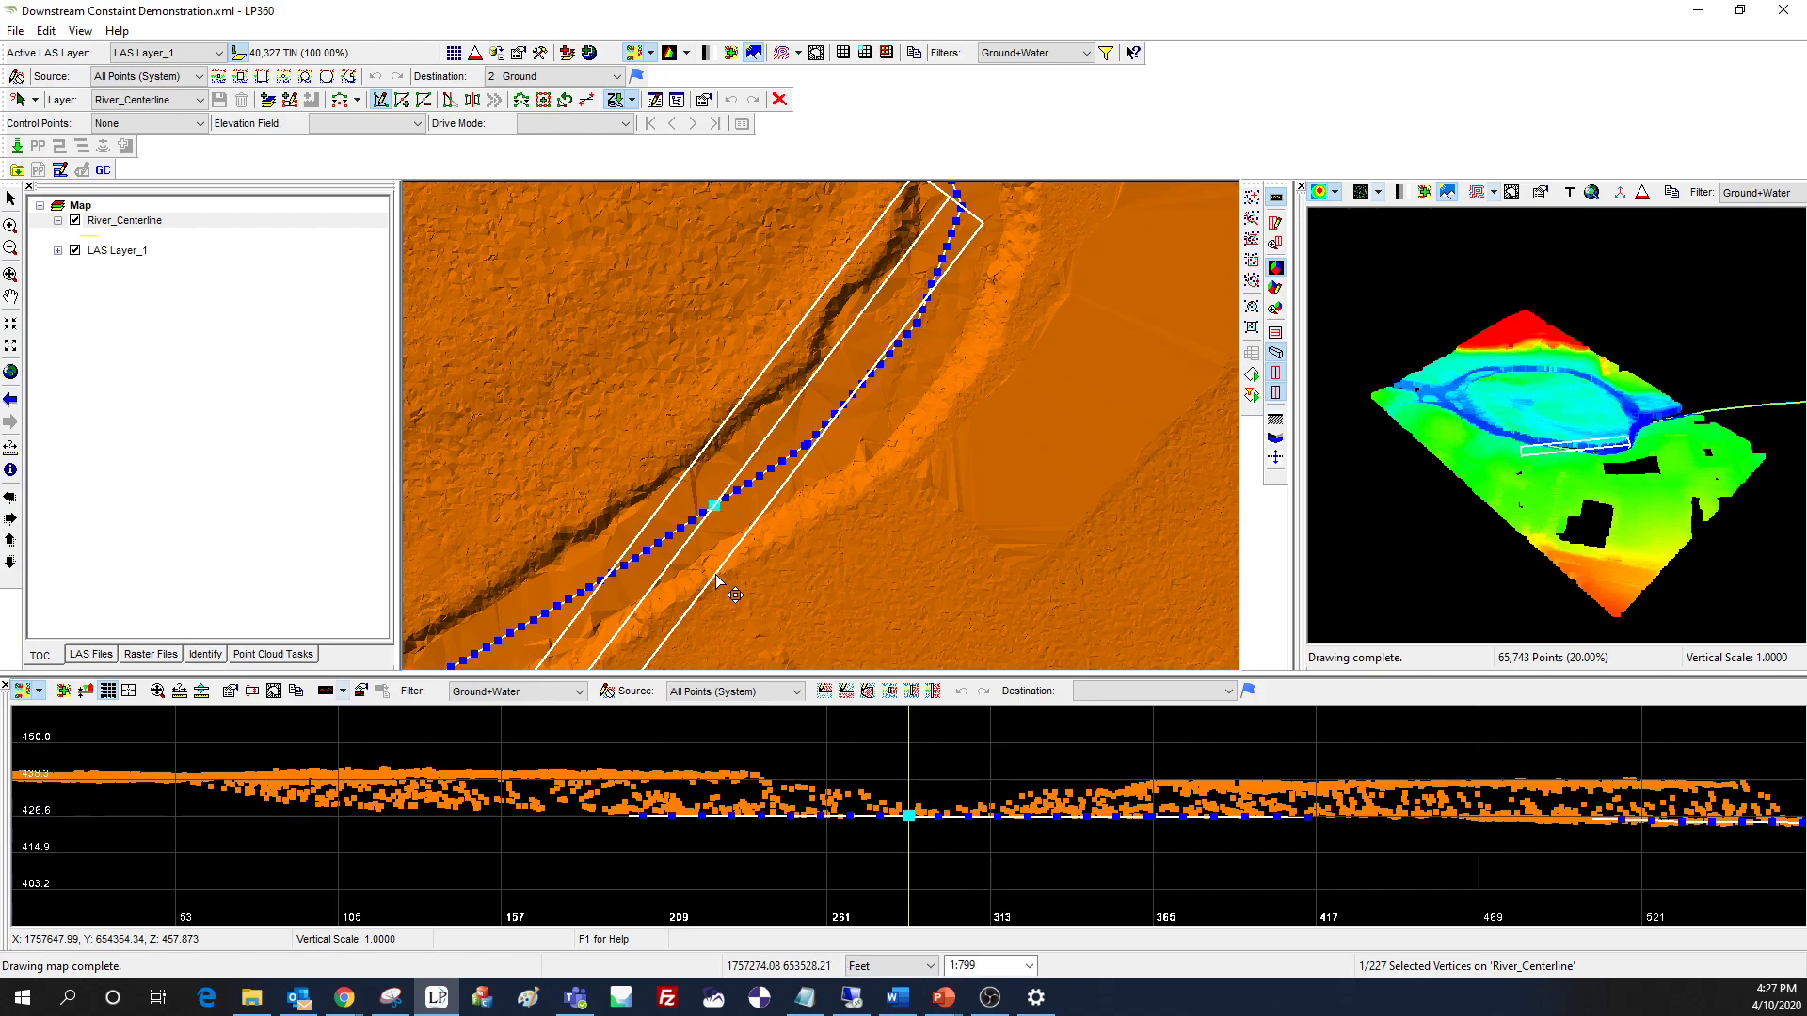
{"action": "left_click", "coordinate": [764, 527]}
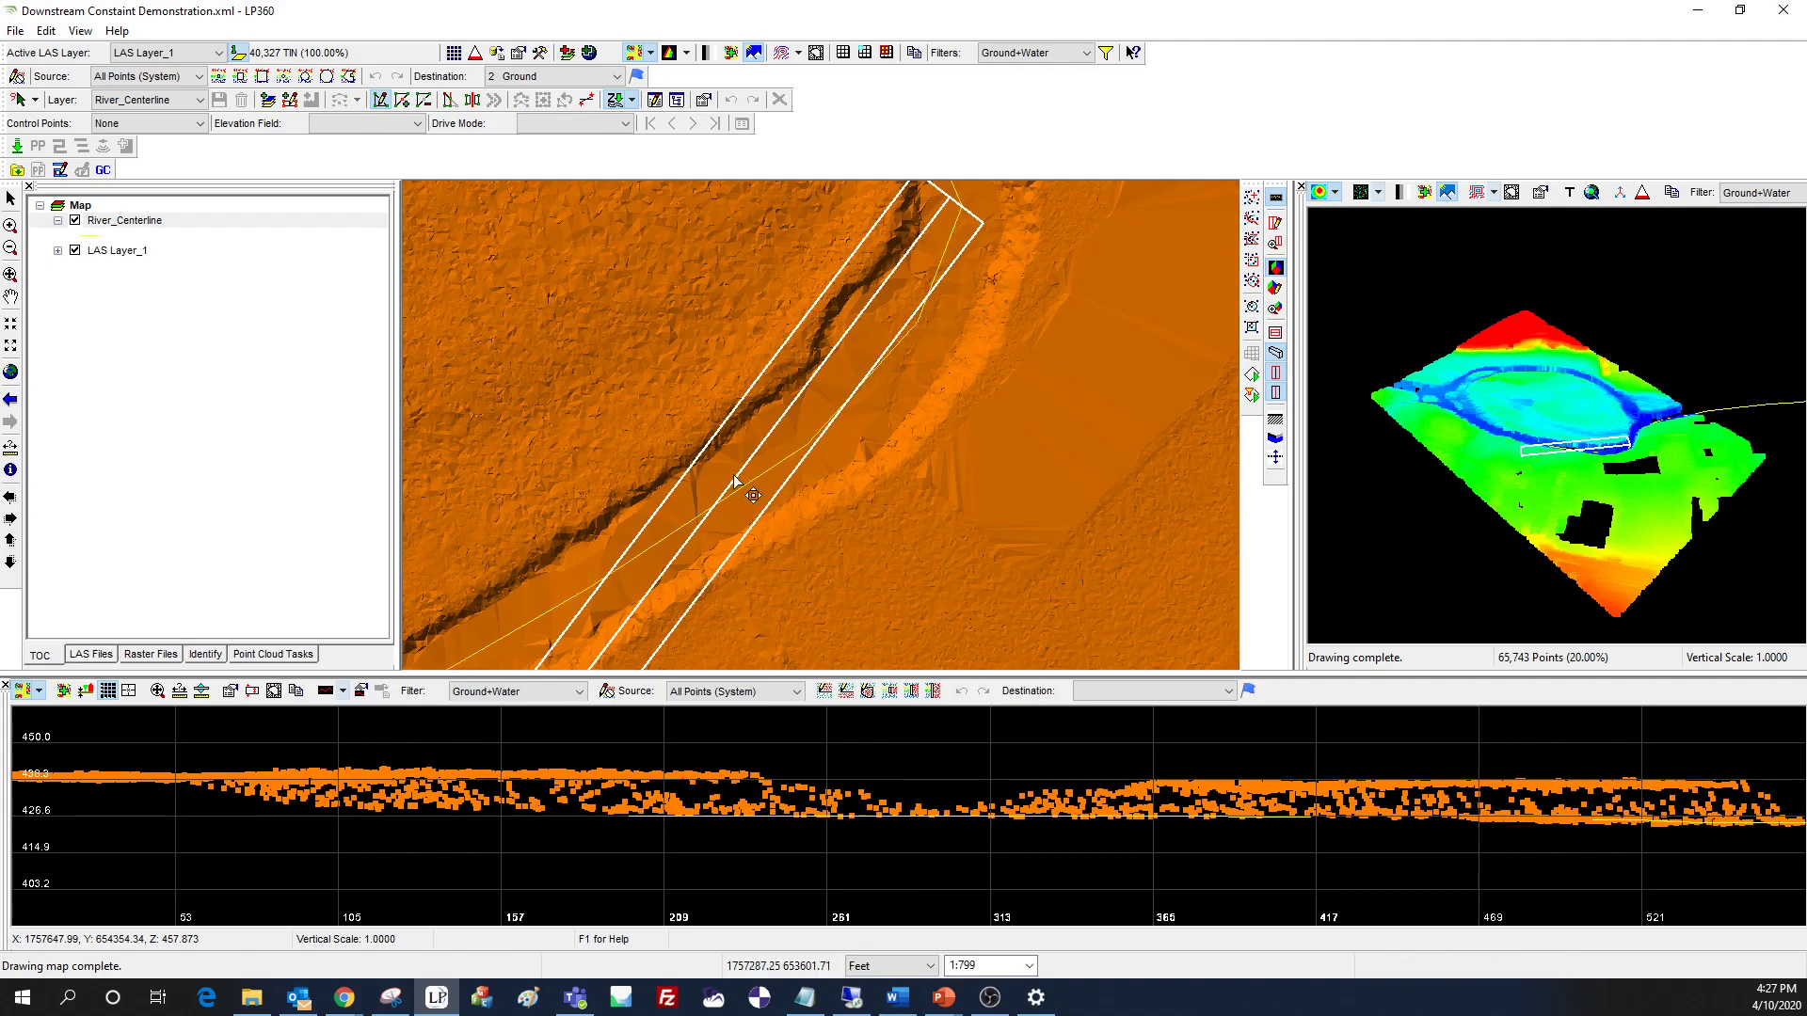